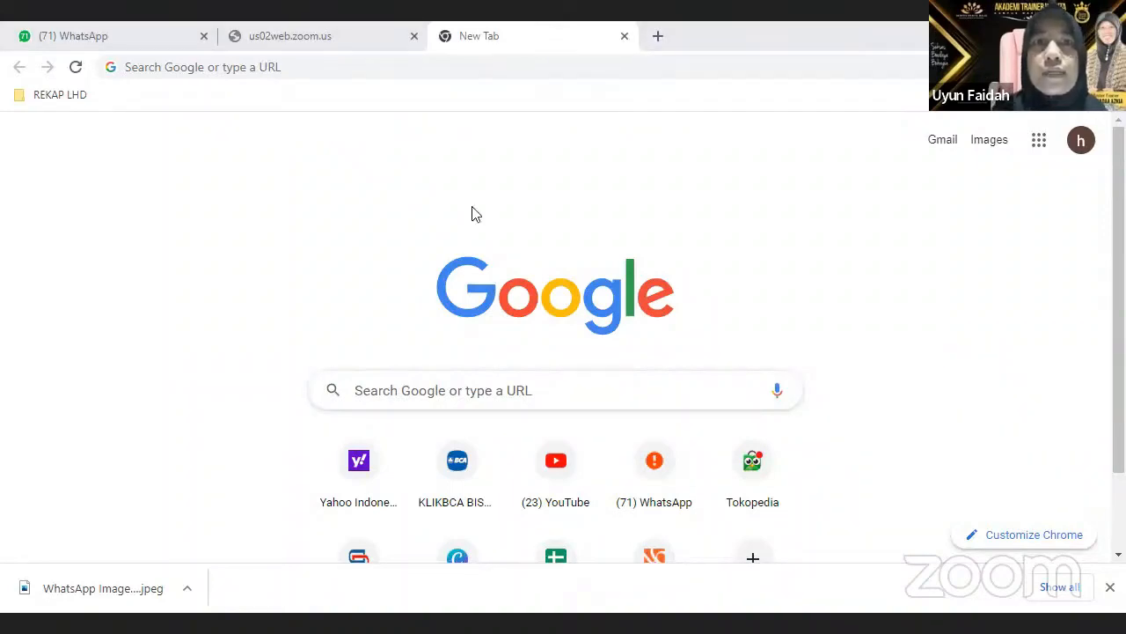
Step: Open canva.com in the new browser tab
{"action": "left_click", "coordinate": [333, 79]}
{"action": "type", "text": "canva.com"}
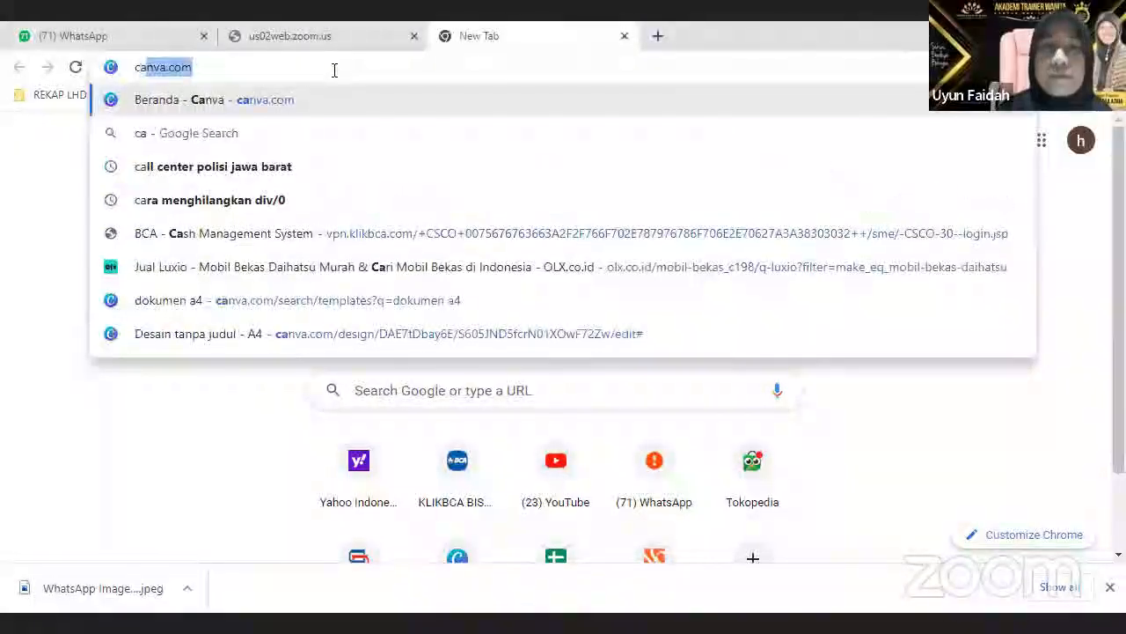
{"action": "key", "text": "Return"}
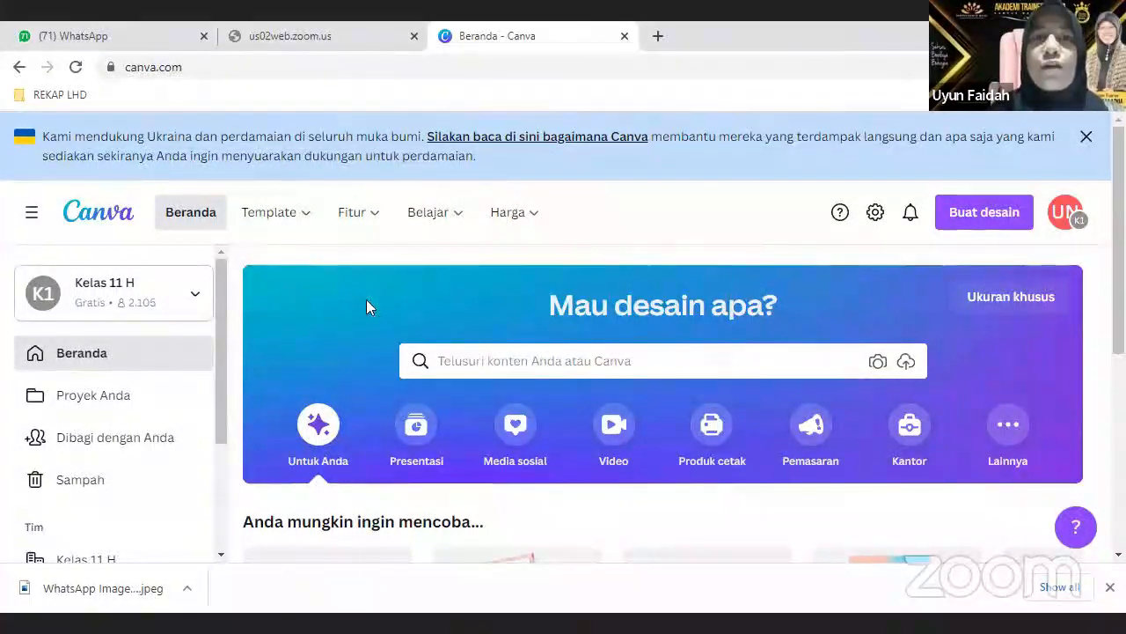
Step: Search the templates for "dokumen a4" and create a blank A4 document
{"action": "left_click", "coordinate": [461, 361]}
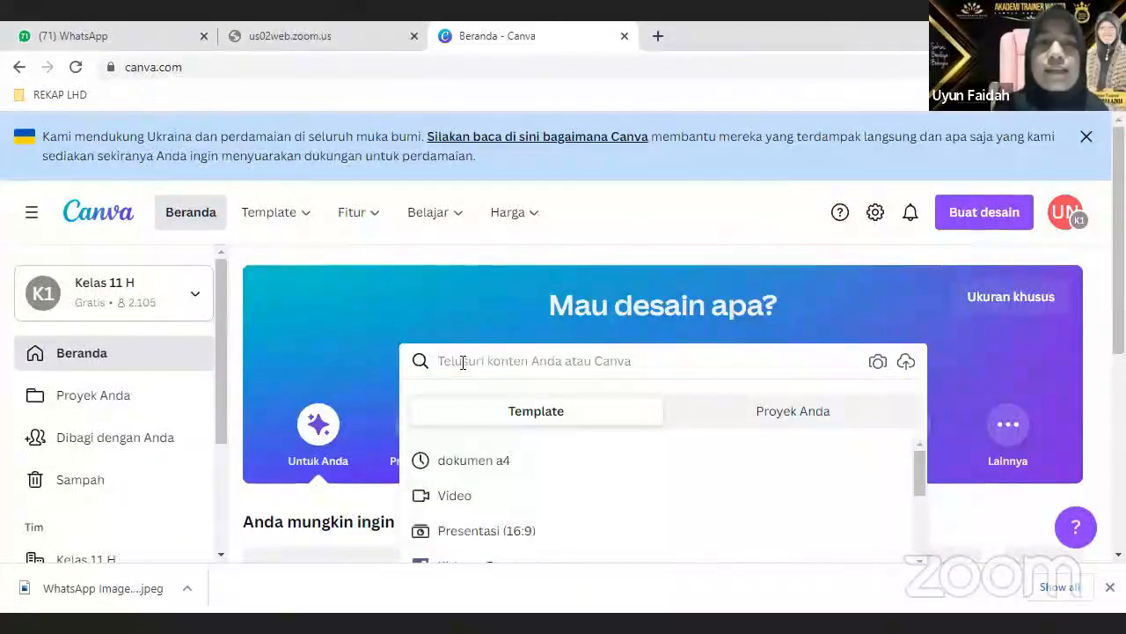
{"action": "type", "text": "a4"}
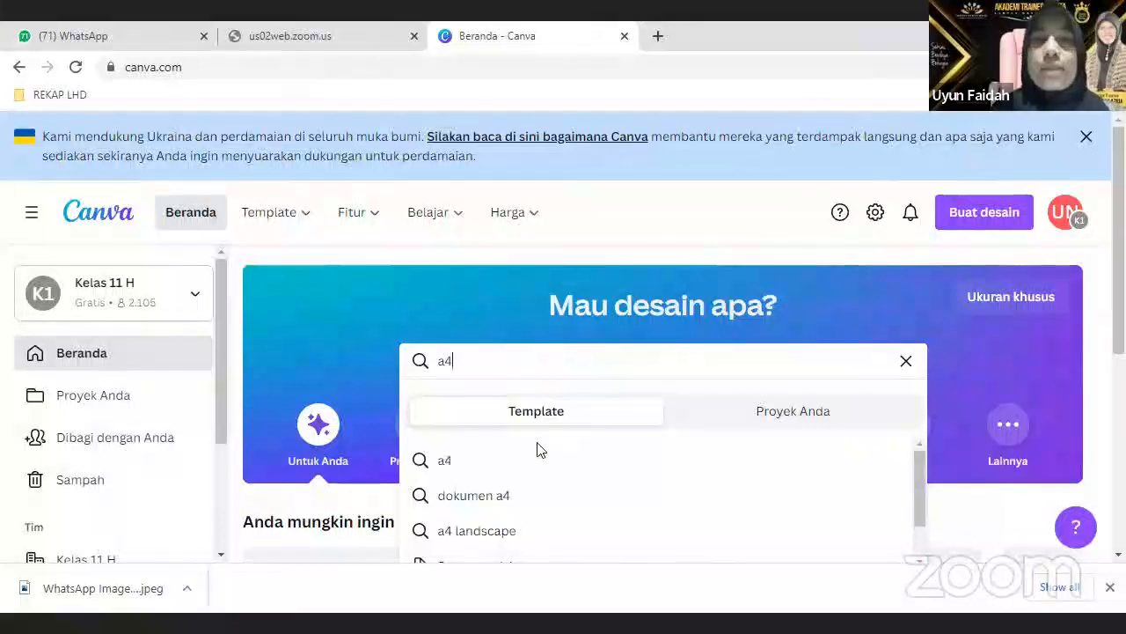
{"action": "left_click", "coordinate": [510, 463]}
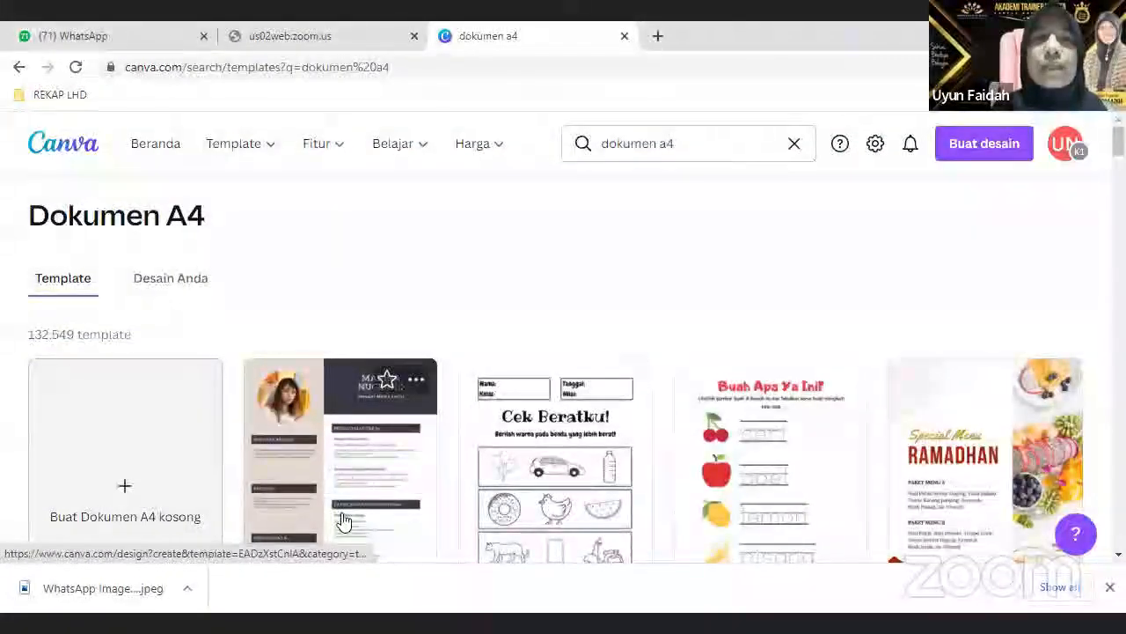
{"action": "left_click", "coordinate": [128, 489]}
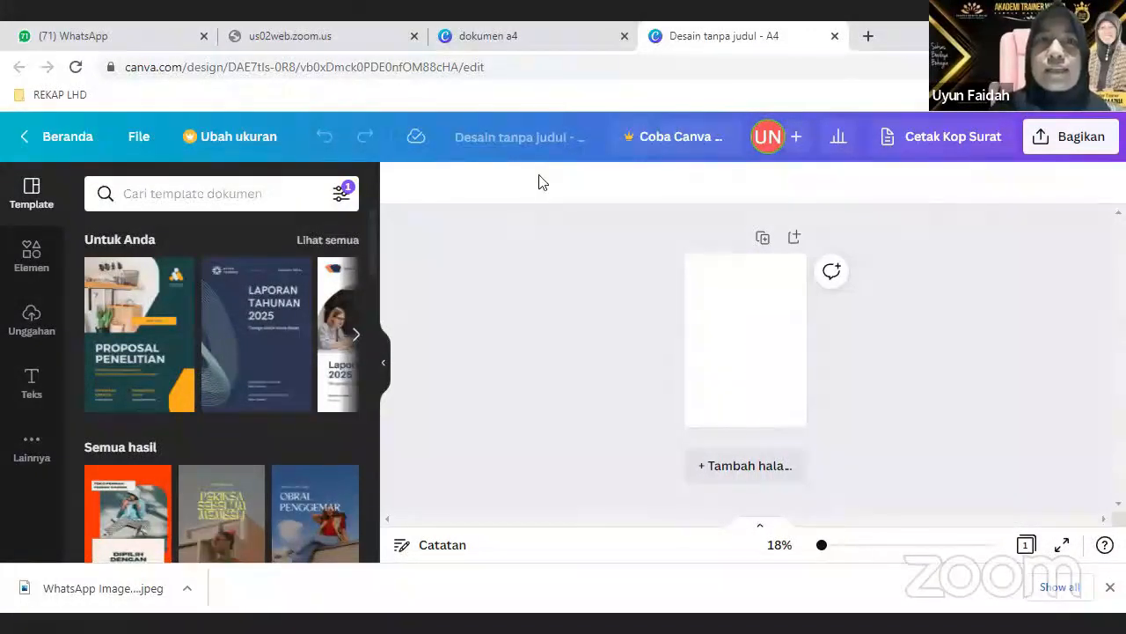
{"action": "left_click", "coordinate": [810, 356]}
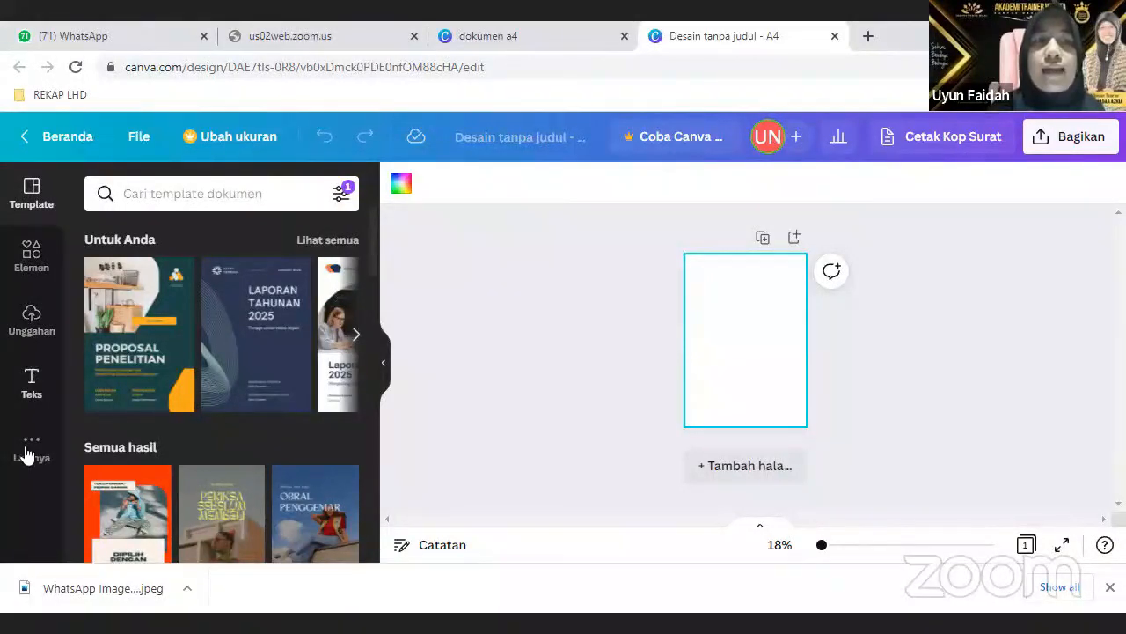
Step: Add a subheading text box to the page reading "Menjodohkan gambar dengan yang sejenis"
{"action": "left_click", "coordinate": [32, 384]}
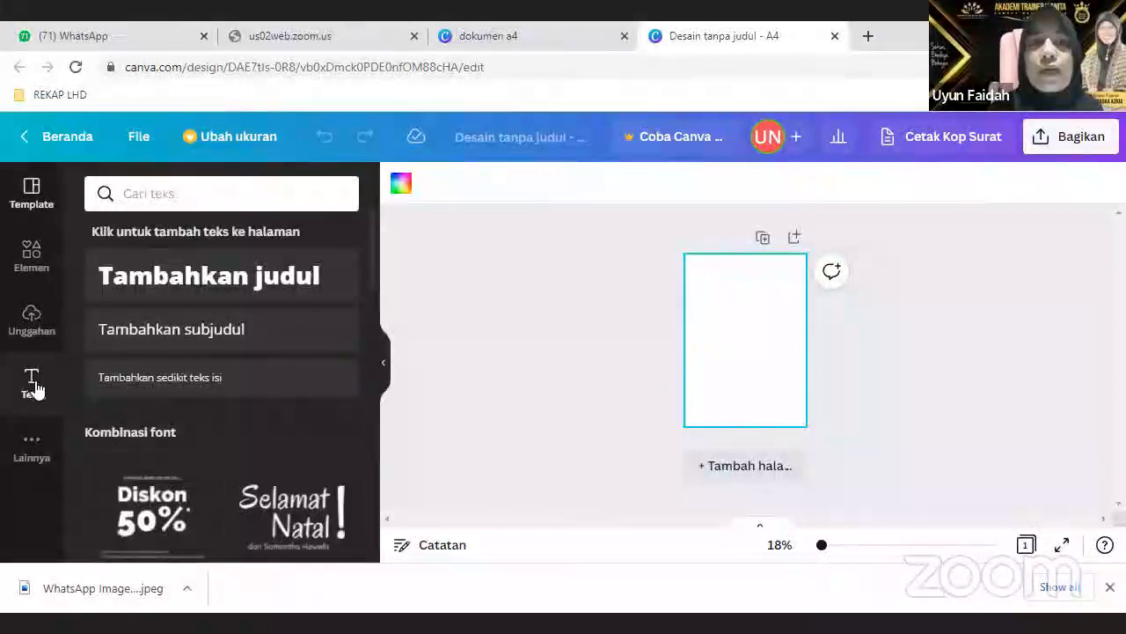
{"action": "left_click", "coordinate": [181, 339]}
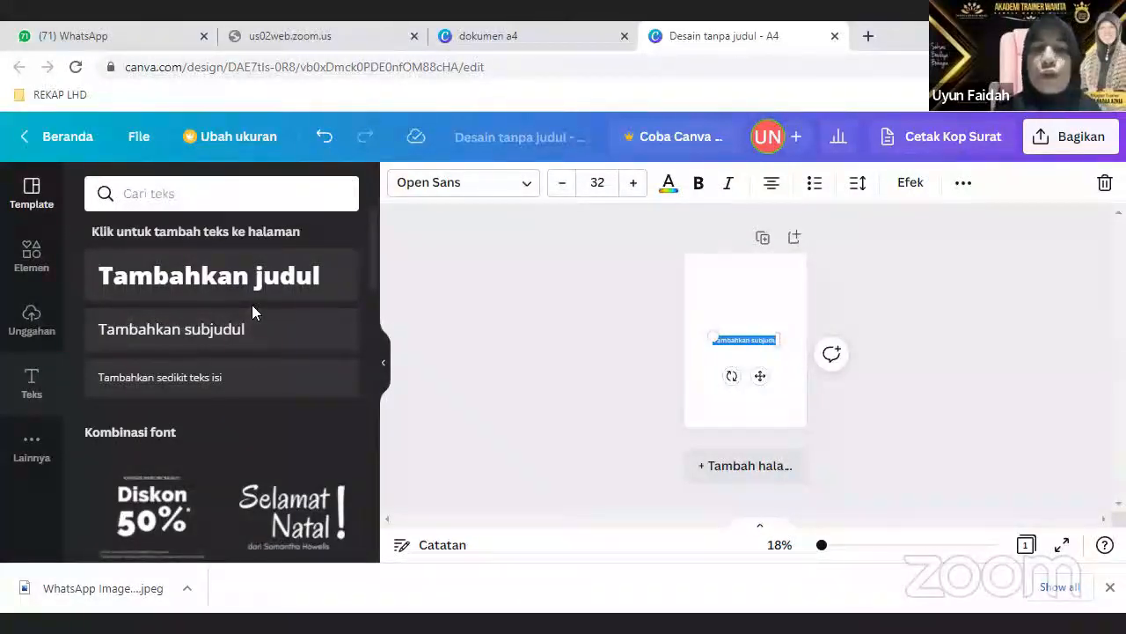
{"action": "key", "text": "BackSpace"}
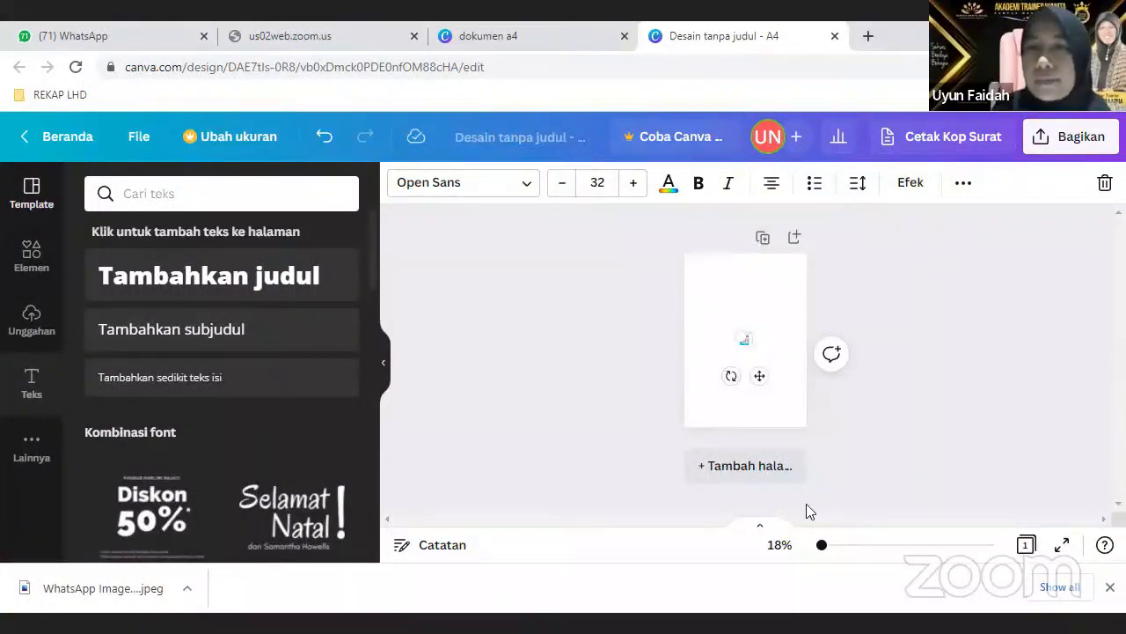
{"action": "left_click_drag", "start_coordinate": [825, 550], "coordinate": [845, 547]}
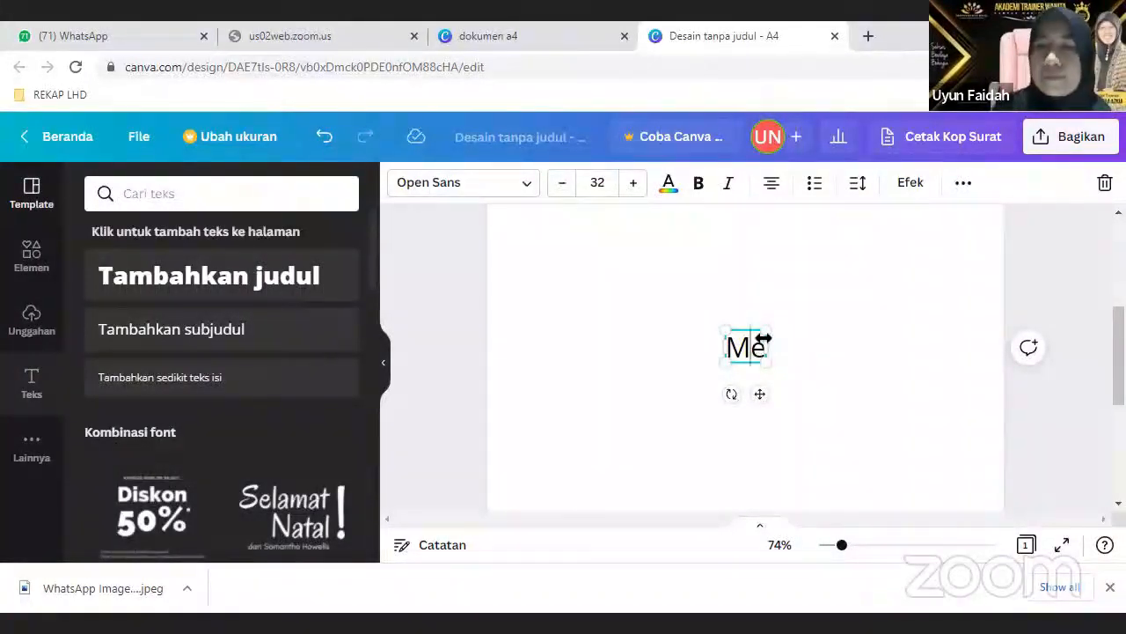
{"action": "key", "text": "BackSpace"}
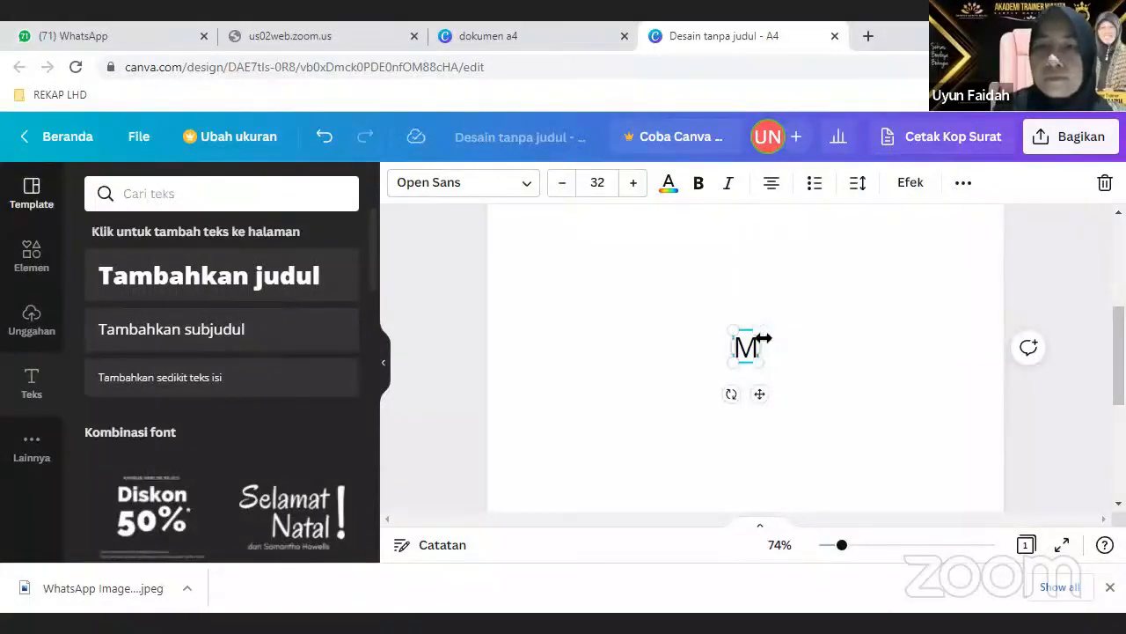
{"action": "type", "text": "enjod"}
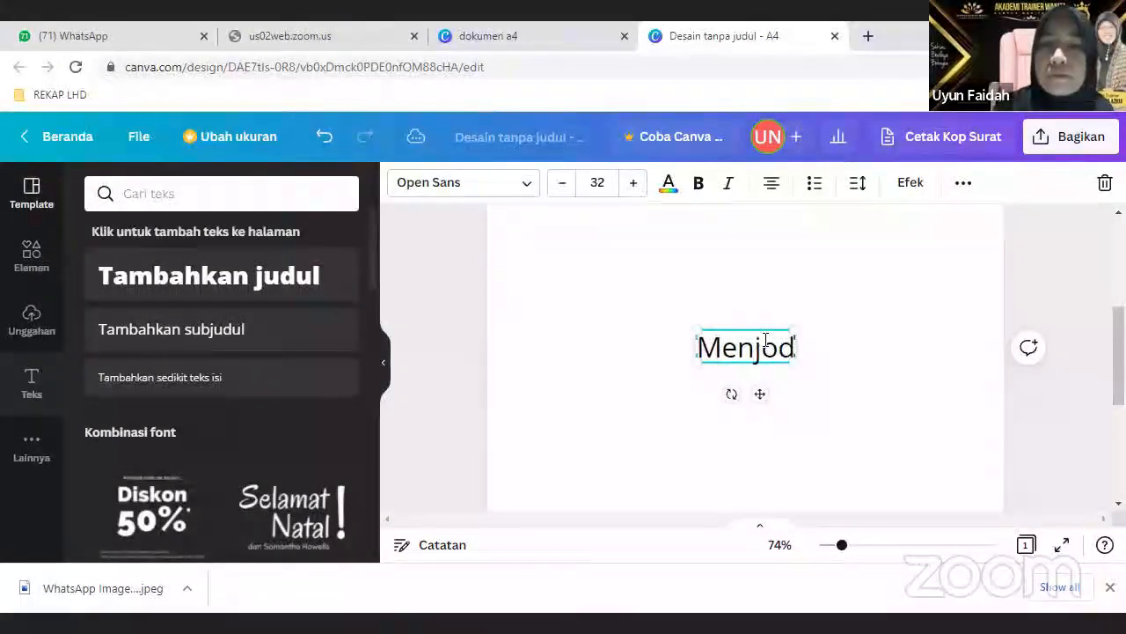
{"action": "type", "text": "oh"}
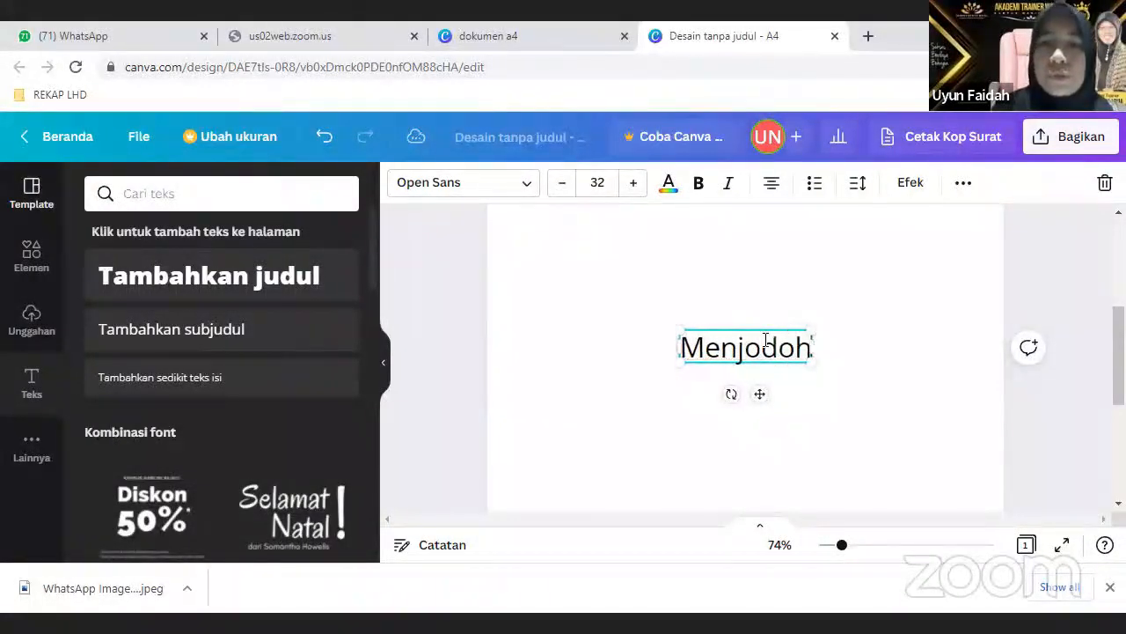
{"action": "type", "text": "kan gambar"}
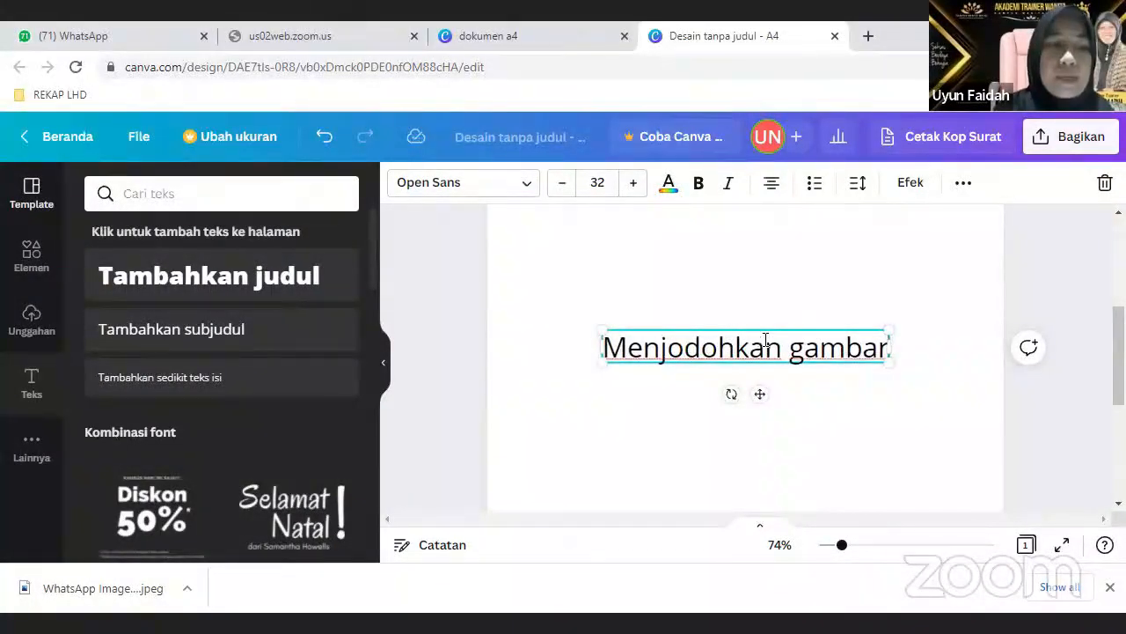
{"action": "type", "text": " de"}
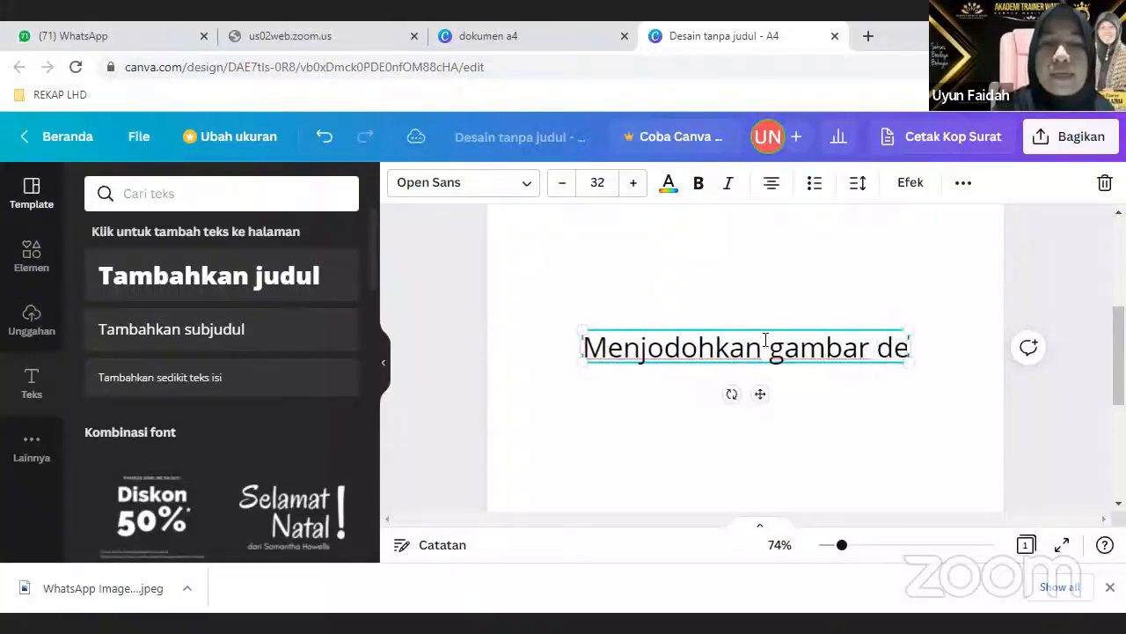
{"action": "type", "text": "ngan "}
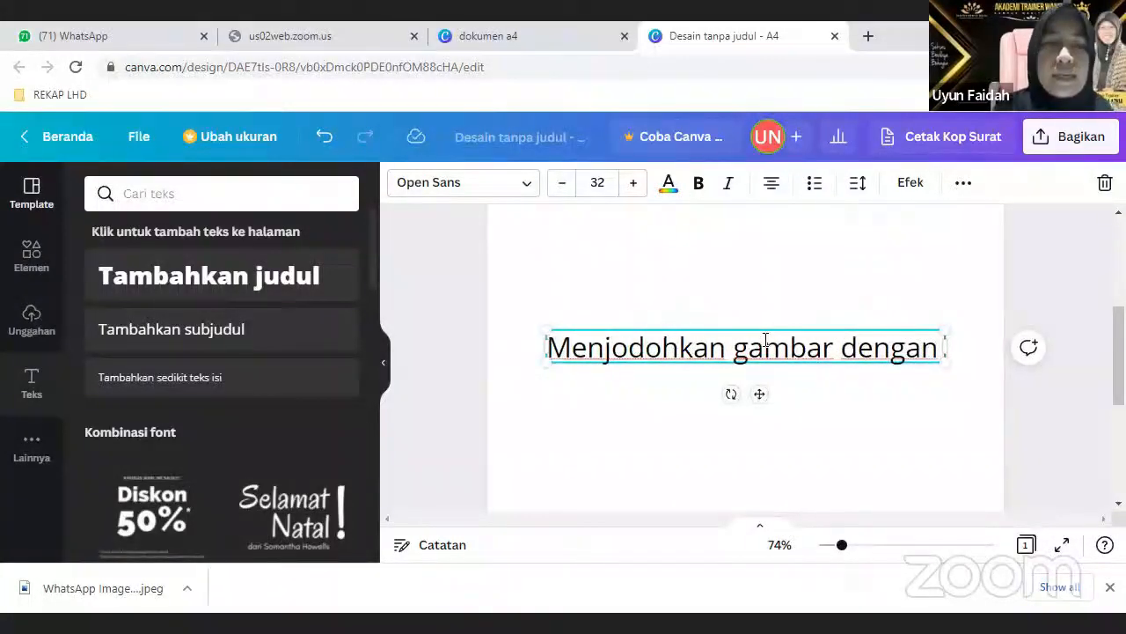
{"action": "type", "text": "yan"}
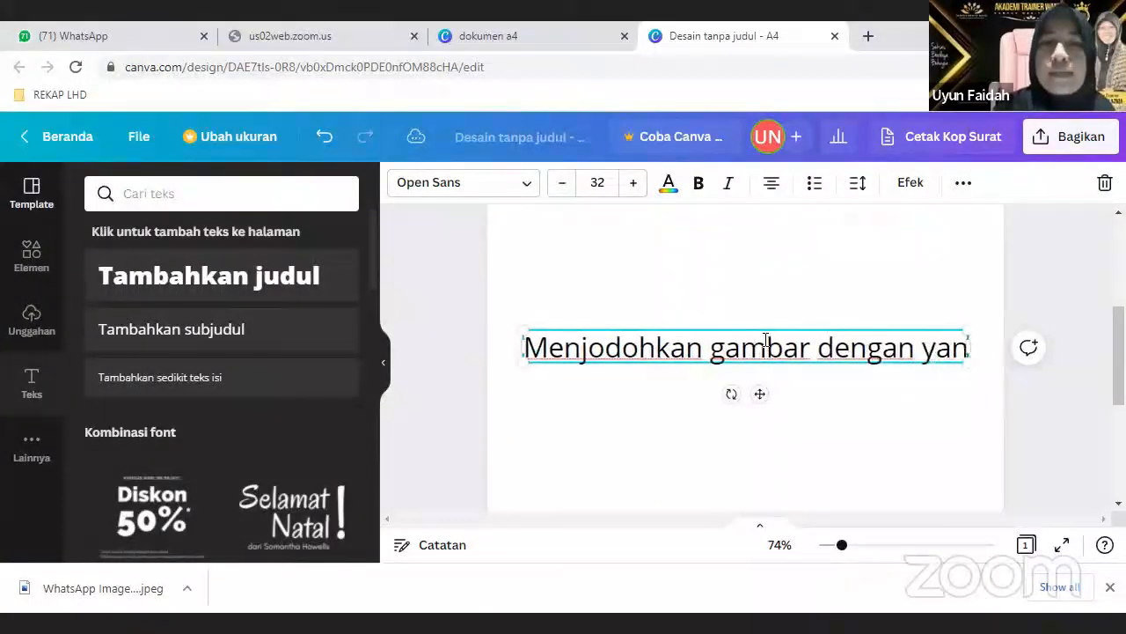
{"action": "type", "text": "g sejenis"}
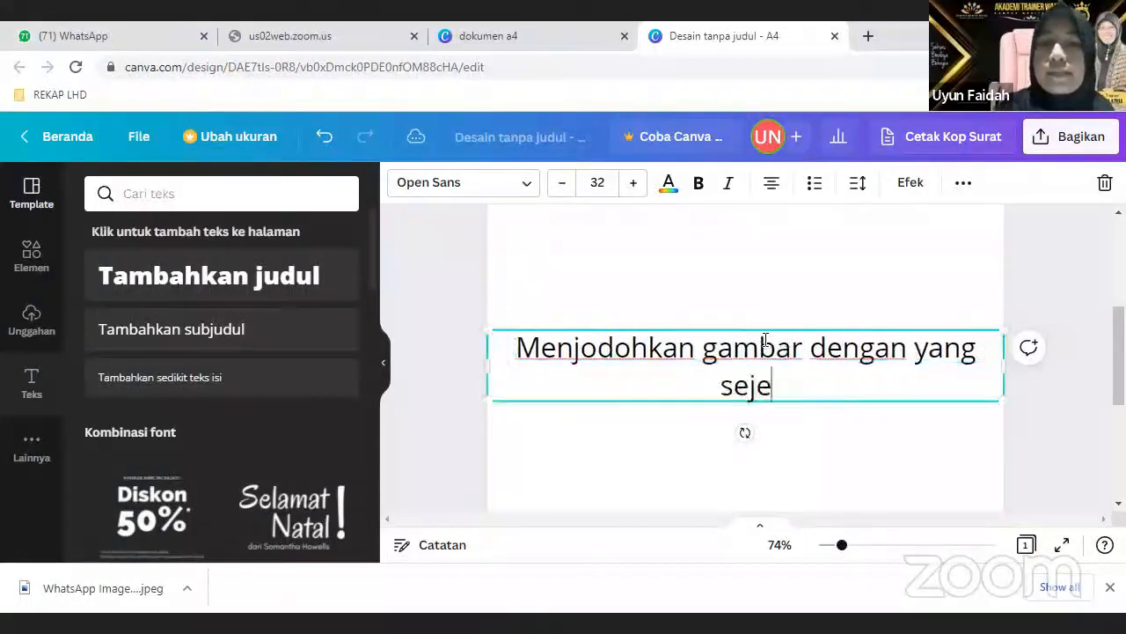
{"action": "left_click", "coordinate": [715, 467]}
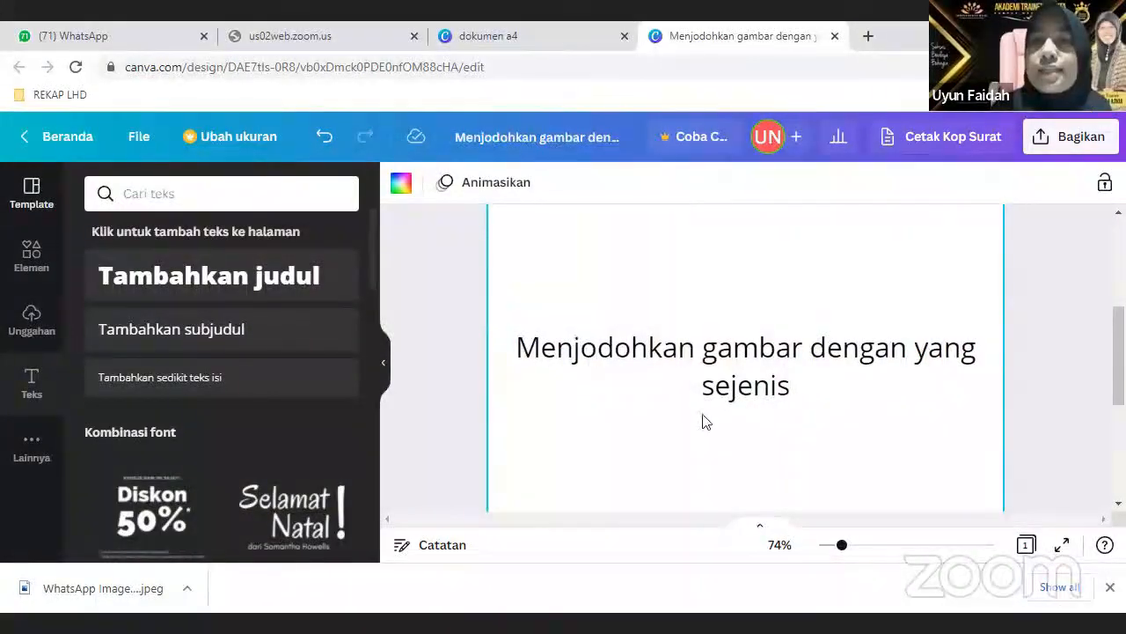
Step: Scale the title text down to a font size of about 22.7 and centre it near the page's upper edge
{"action": "left_click", "coordinate": [708, 387]}
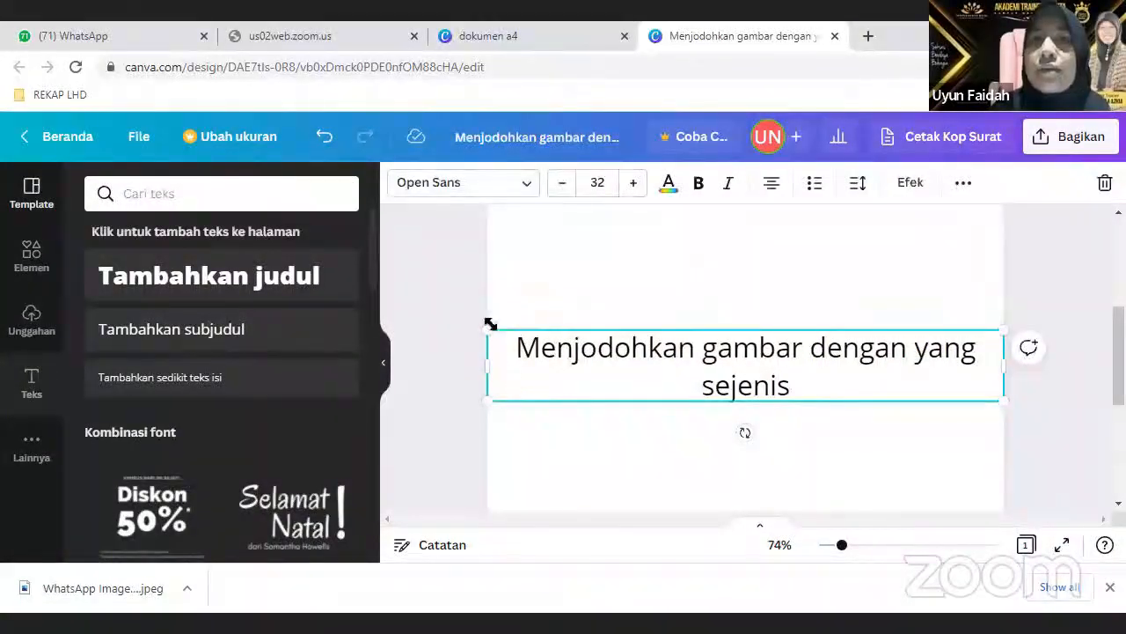
{"action": "left_click_drag", "start_coordinate": [491, 323], "coordinate": [695, 360]}
{"action": "left_click_drag", "start_coordinate": [842, 555], "coordinate": [828, 547]}
{"action": "scroll", "coordinate": [850, 427], "scroll_direction": "up", "scroll_amount": 2}
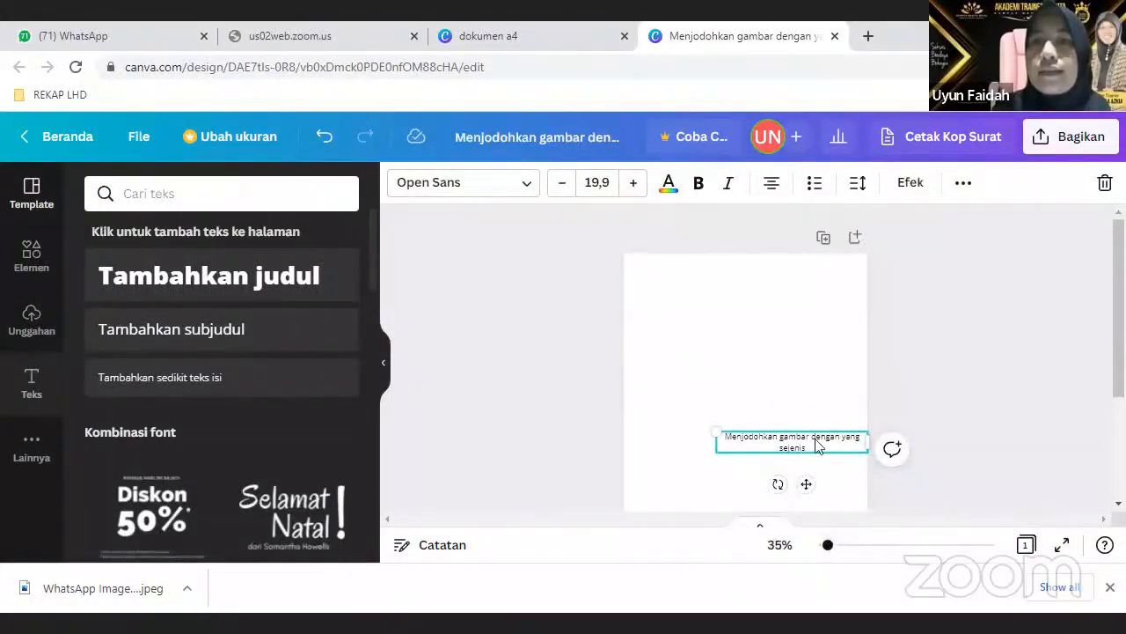
{"action": "left_click_drag", "start_coordinate": [816, 446], "coordinate": [800, 293]}
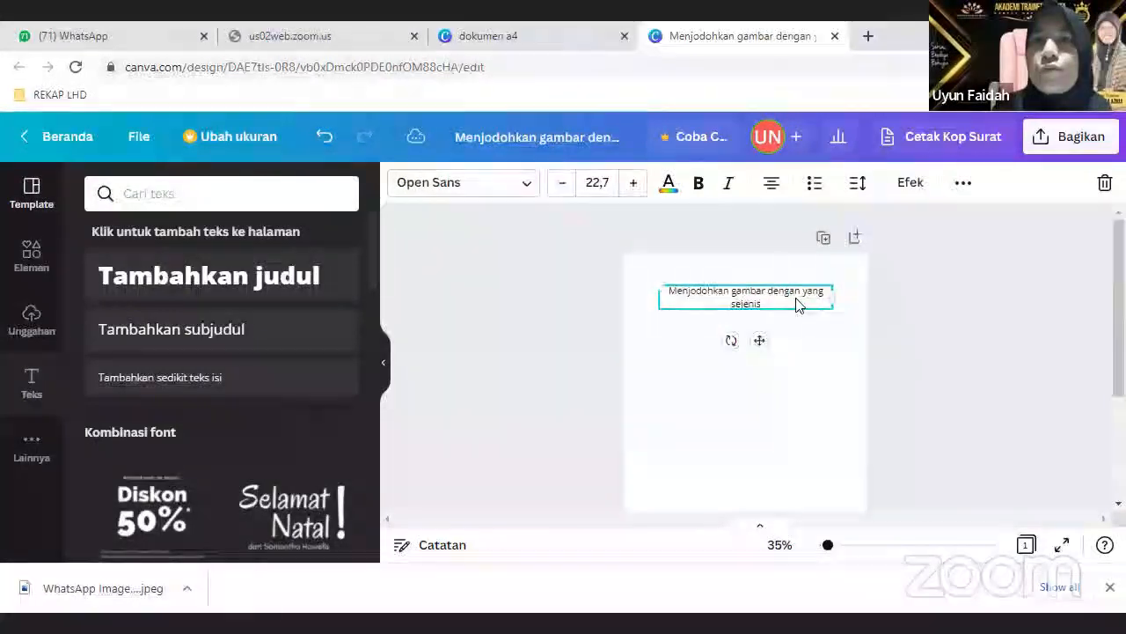
Step: Set the title's font to Abhaya Libre Regular and make it bold
{"action": "left_click", "coordinate": [525, 194]}
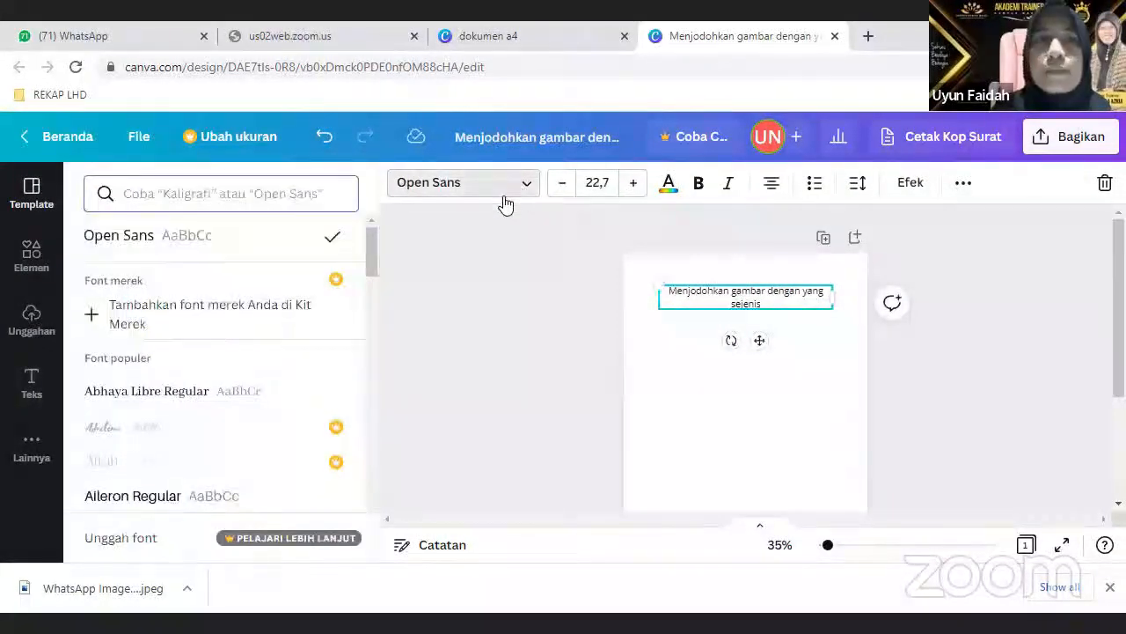
{"action": "left_click", "coordinate": [167, 403]}
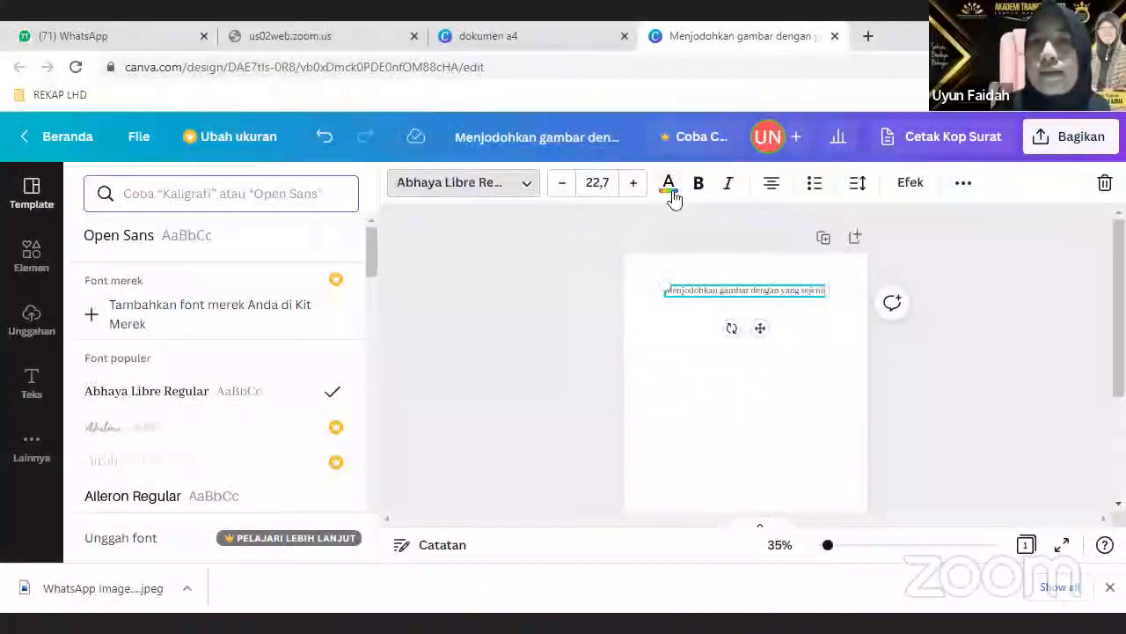
{"action": "left_click", "coordinate": [699, 183]}
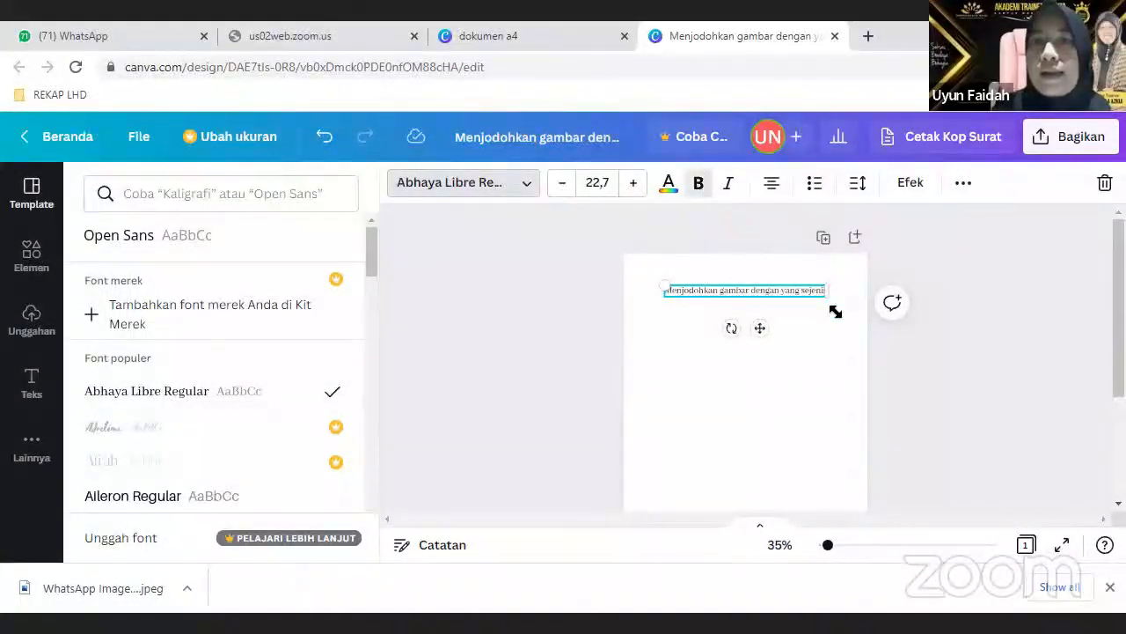
Step: Enlarge the title to a font size of about 25.9 and shift it slightly left on the page
{"action": "left_click_drag", "start_coordinate": [828, 295], "coordinate": [845, 315]}
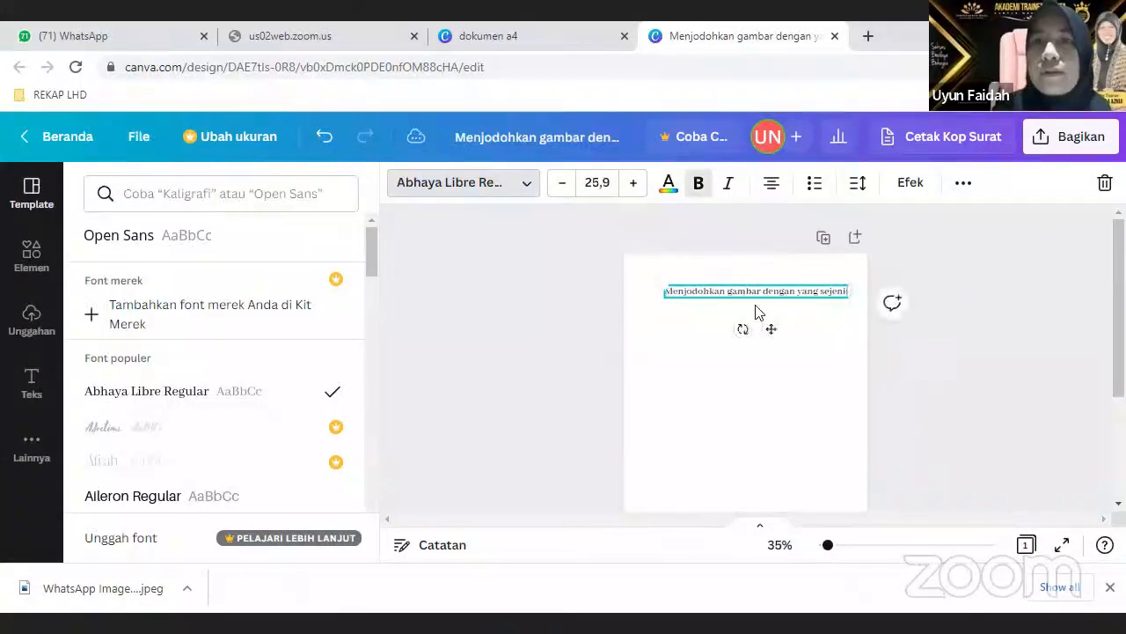
{"action": "left_click_drag", "start_coordinate": [726, 300], "coordinate": [721, 299]}
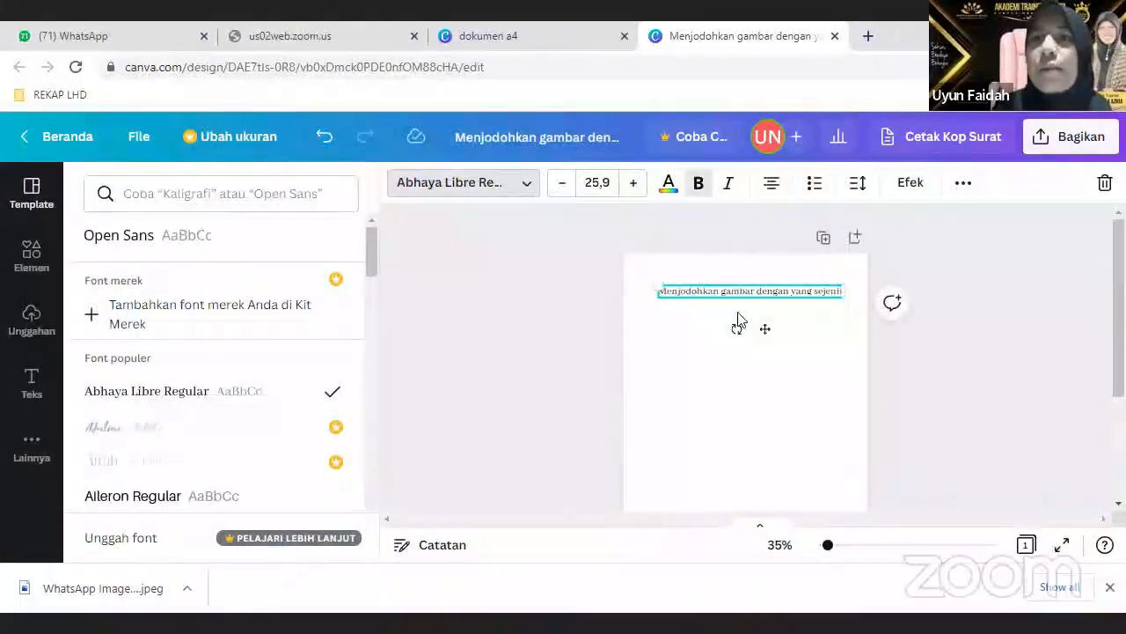
{"action": "left_click", "coordinate": [810, 335]}
{"action": "left_click", "coordinate": [810, 341]}
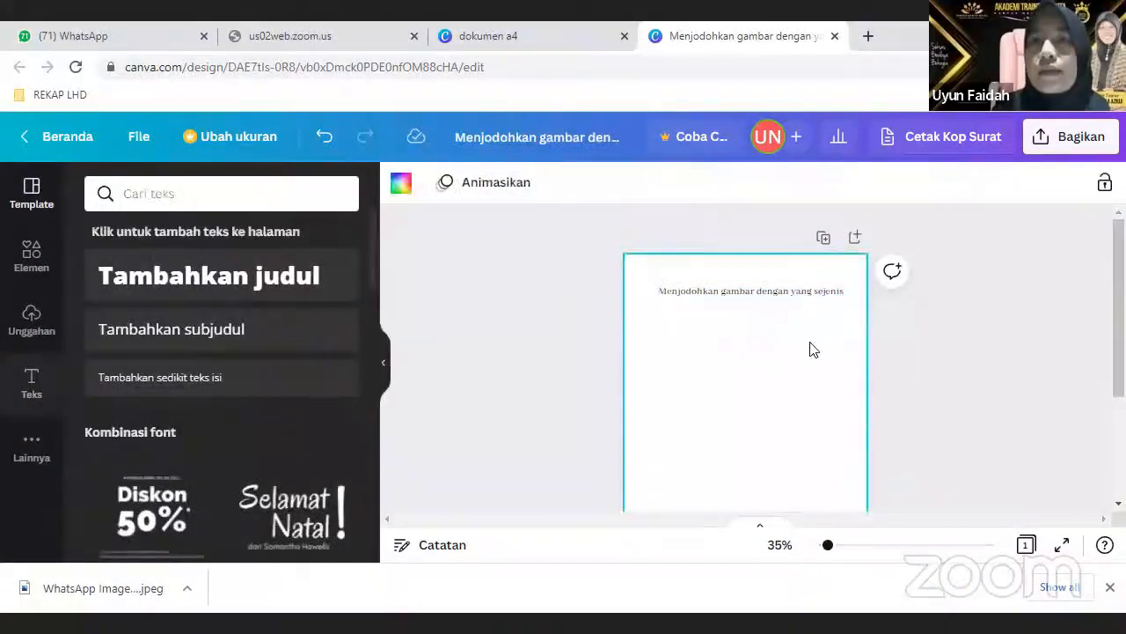
{"action": "left_click", "coordinate": [814, 323]}
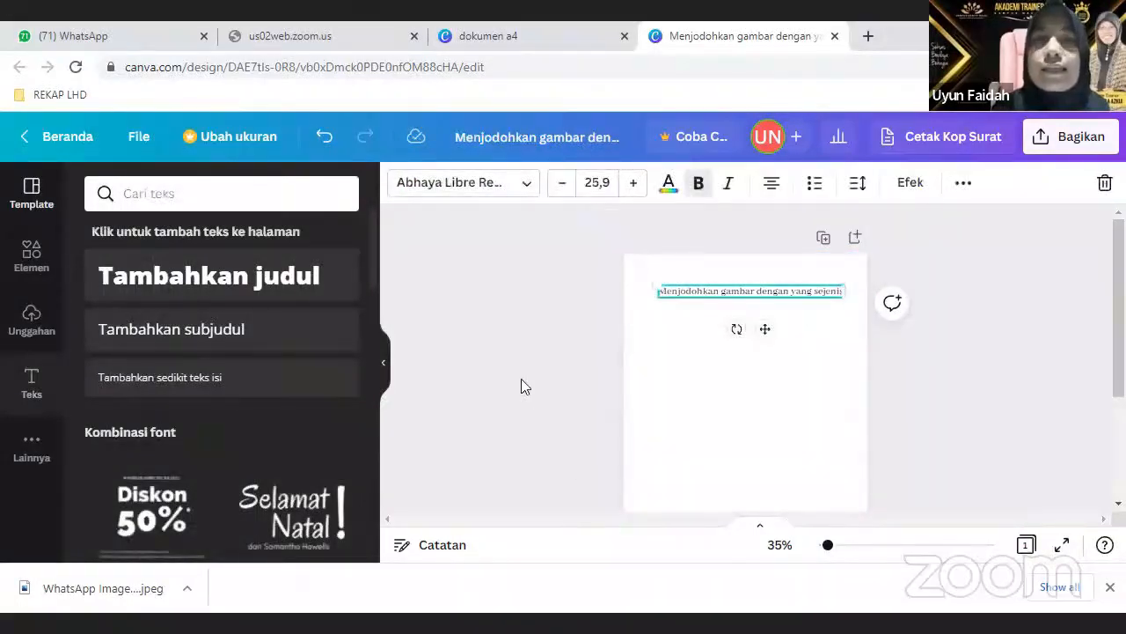
{"action": "left_click", "coordinate": [674, 395]}
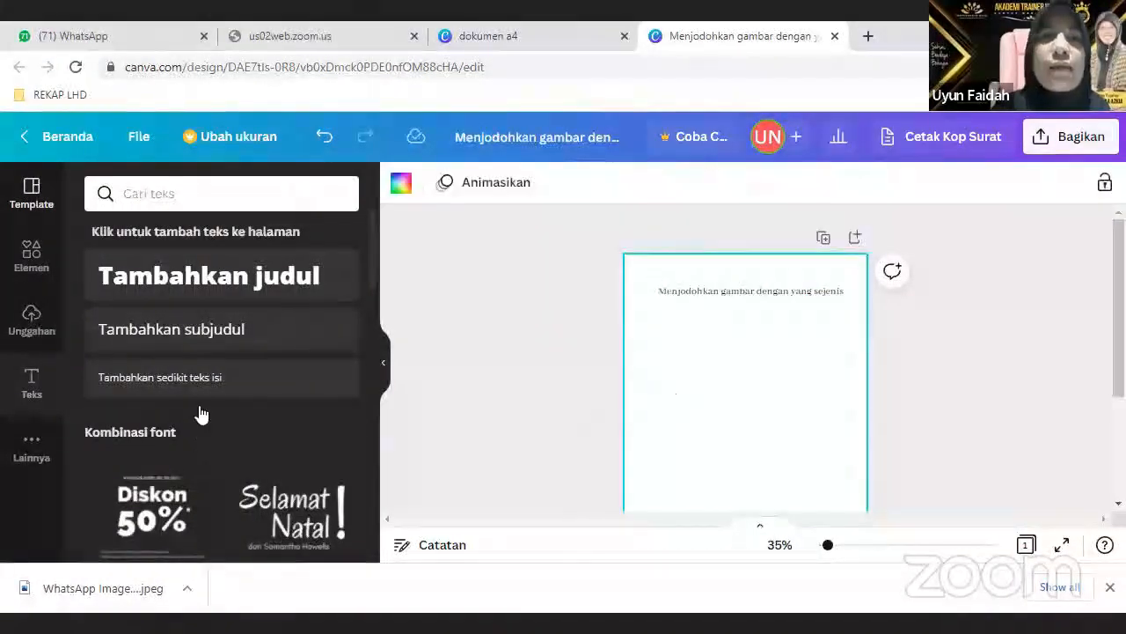
Step: Add the recently used square outline and shrink it to a small box below the title at the page's left edge
{"action": "left_click", "coordinate": [32, 257]}
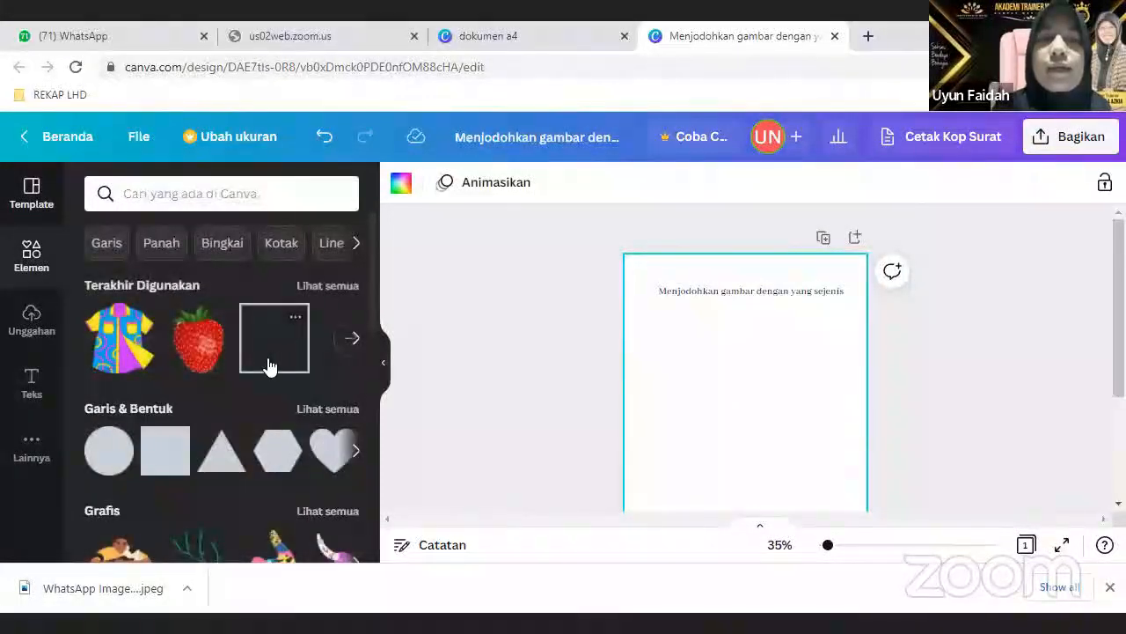
{"action": "left_click", "coordinate": [290, 357]}
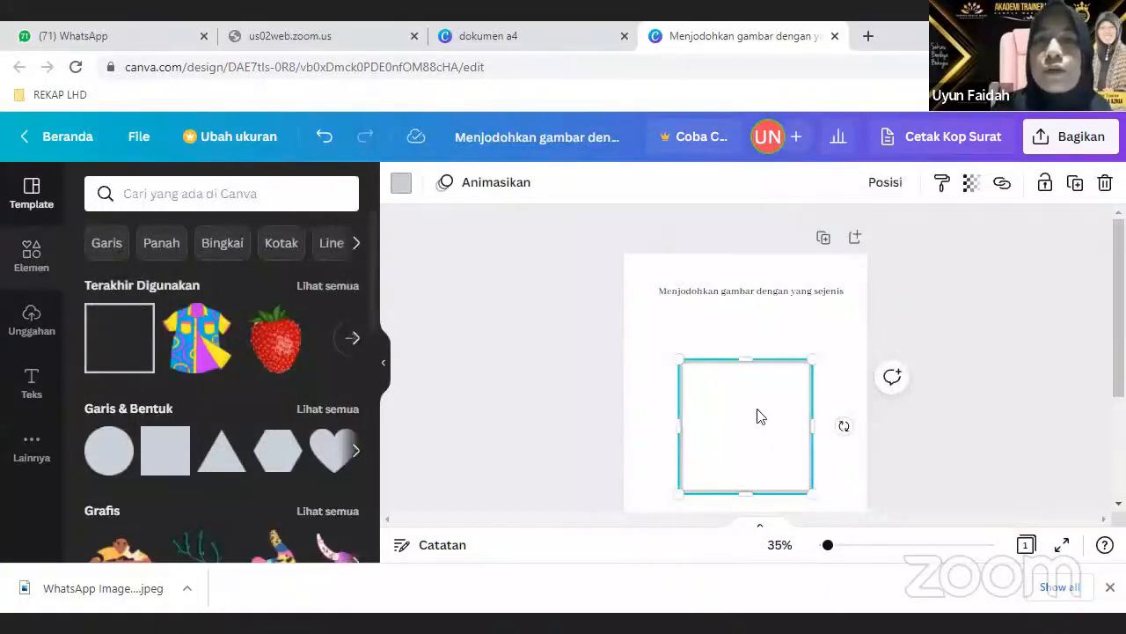
{"action": "left_click_drag", "start_coordinate": [761, 416], "coordinate": [723, 366]}
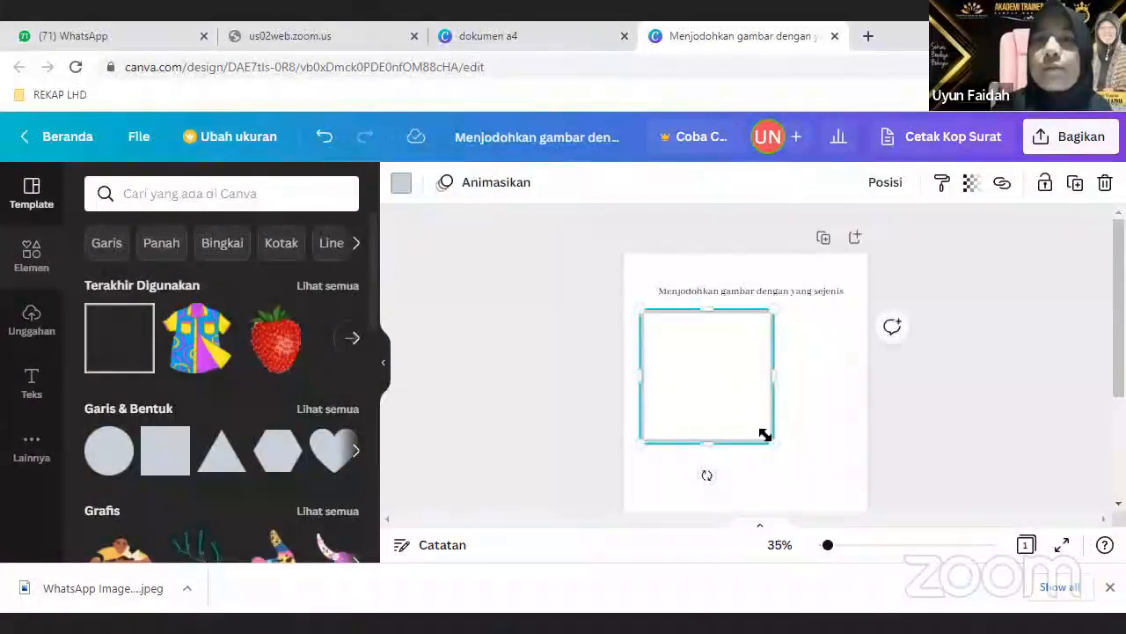
{"action": "left_click_drag", "start_coordinate": [772, 447], "coordinate": [679, 350]}
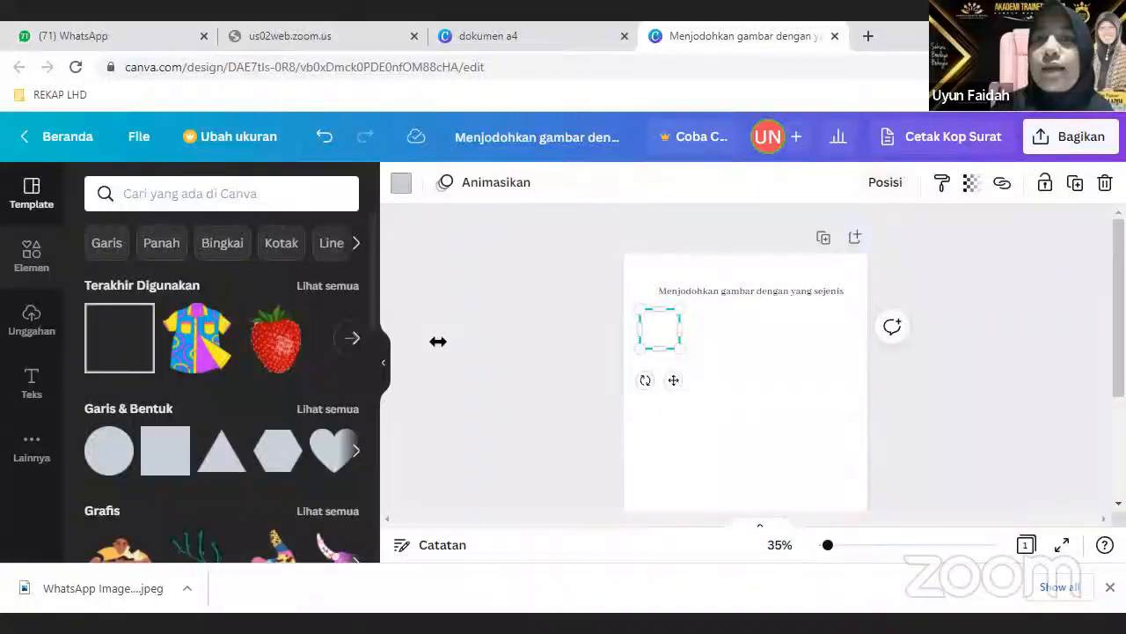
Step: Duplicate the small box five times, stacking the copies into an evenly spaced column of six beneath the title
{"action": "left_click", "coordinate": [1079, 192]}
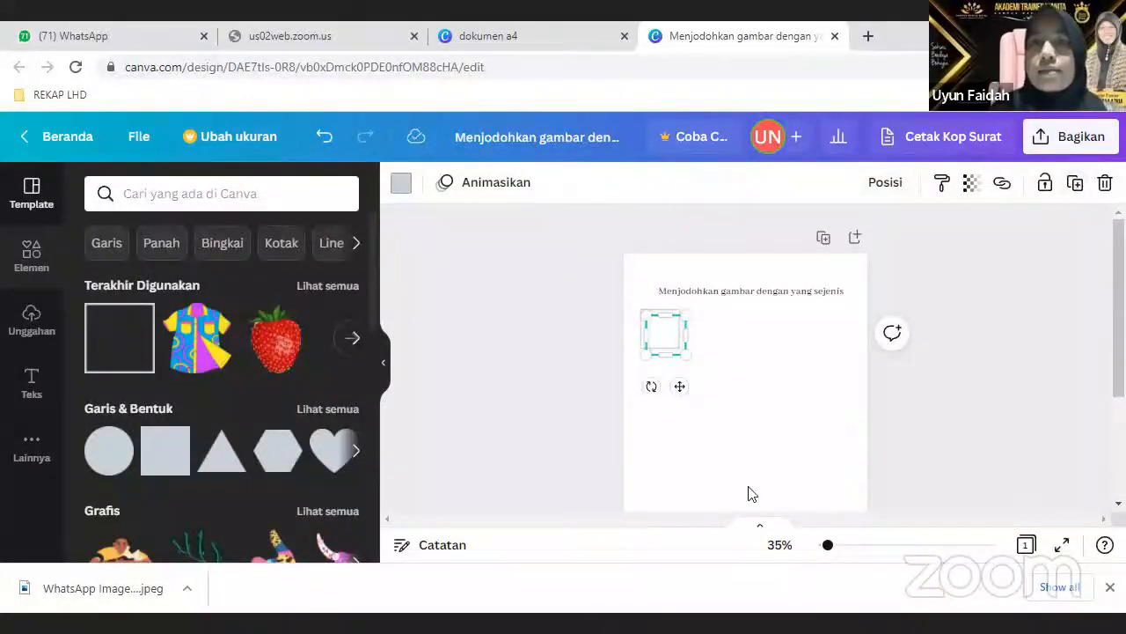
{"action": "left_click_drag", "start_coordinate": [677, 353], "coordinate": [667, 384]}
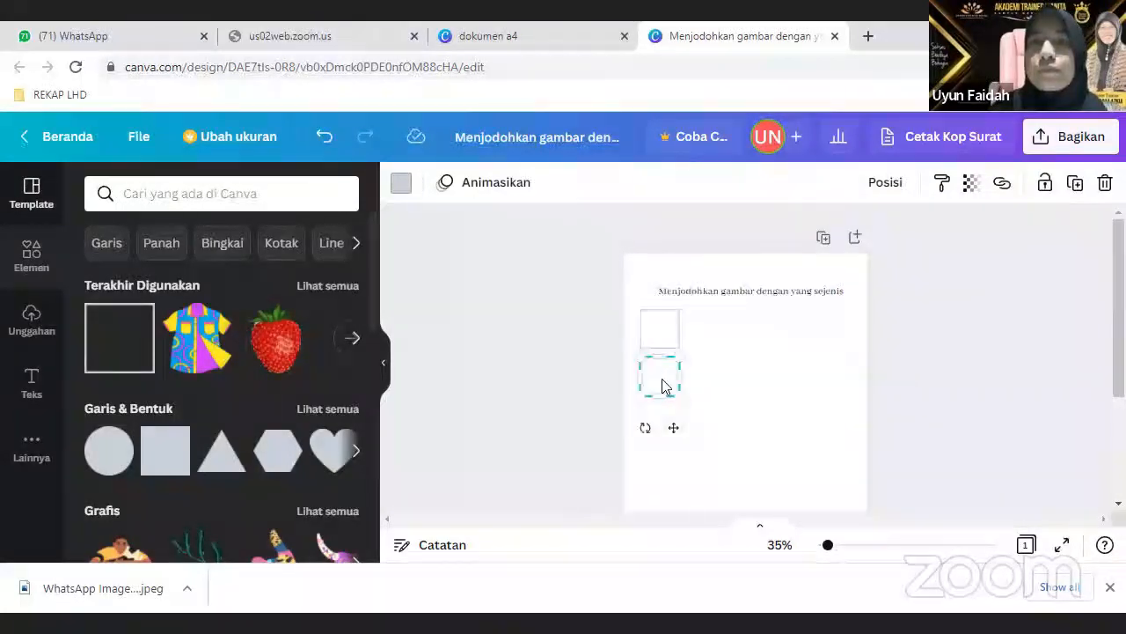
{"action": "left_click", "coordinate": [1076, 190]}
{"action": "left_click", "coordinate": [1079, 190]}
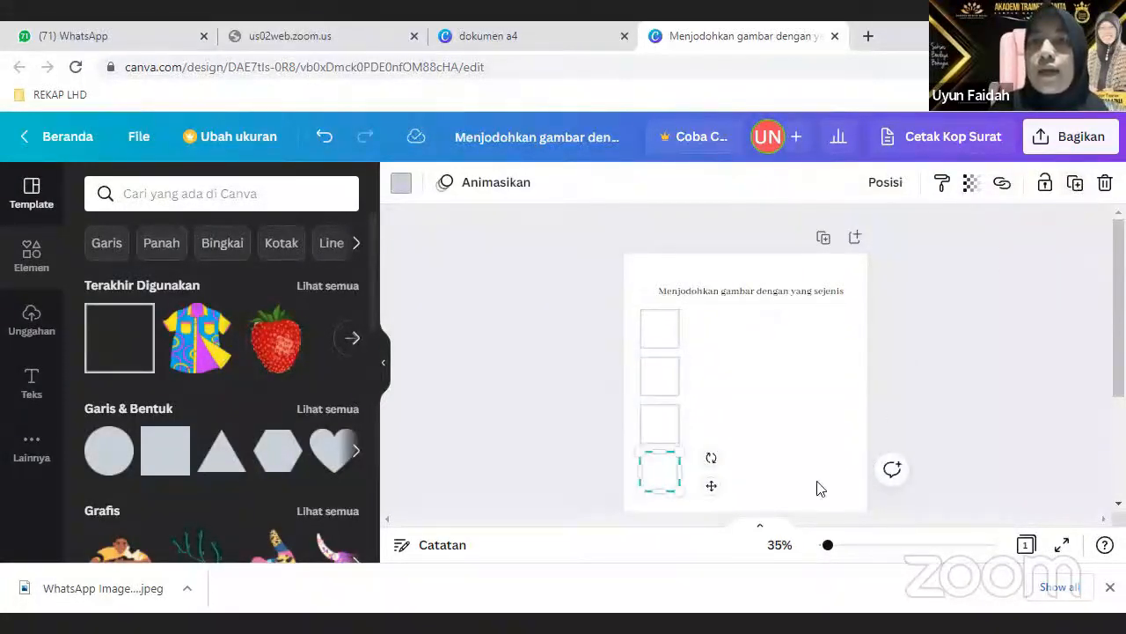
{"action": "scroll", "coordinate": [975, 413], "scroll_direction": "down", "scroll_amount": 1}
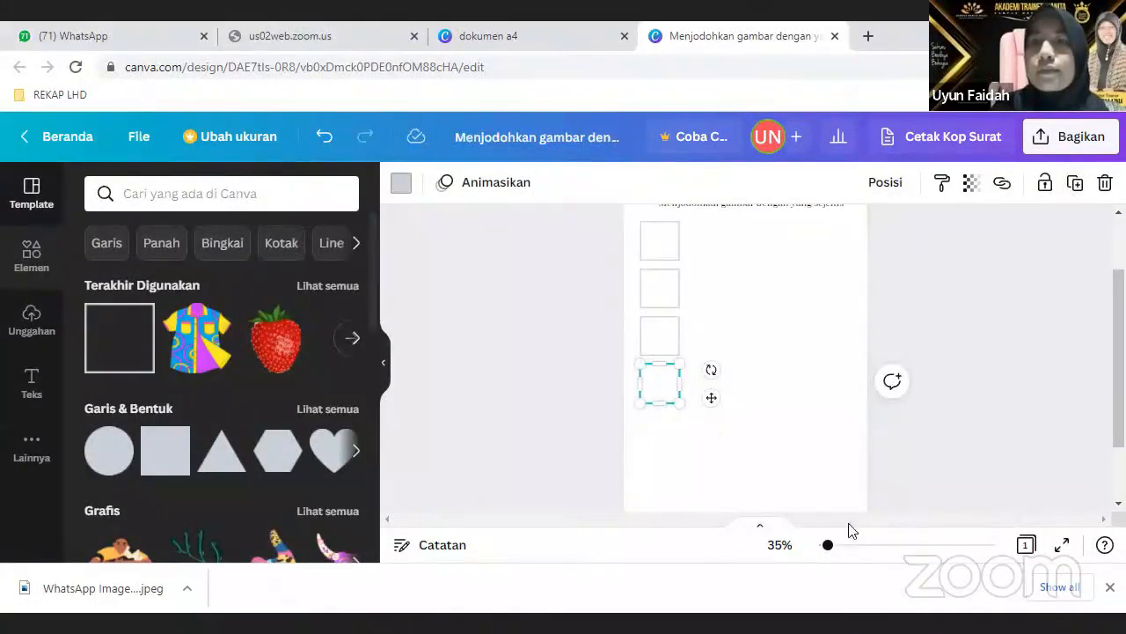
{"action": "left_click", "coordinate": [1074, 183]}
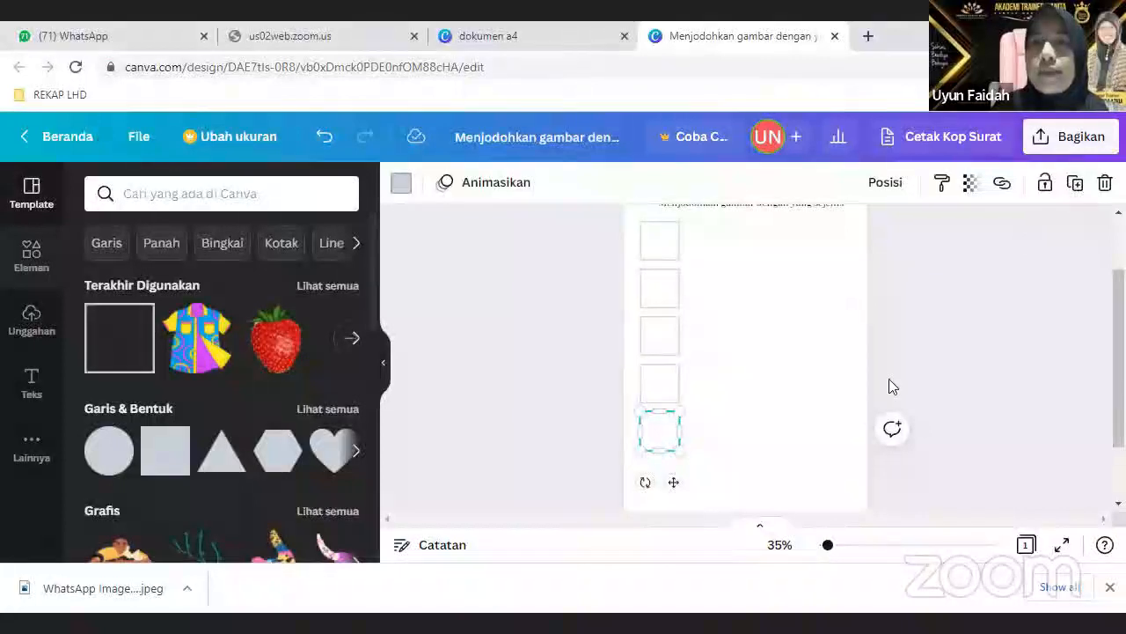
{"action": "left_click", "coordinate": [1074, 184]}
{"action": "scroll", "coordinate": [888, 384], "scroll_direction": "down", "scroll_amount": 1}
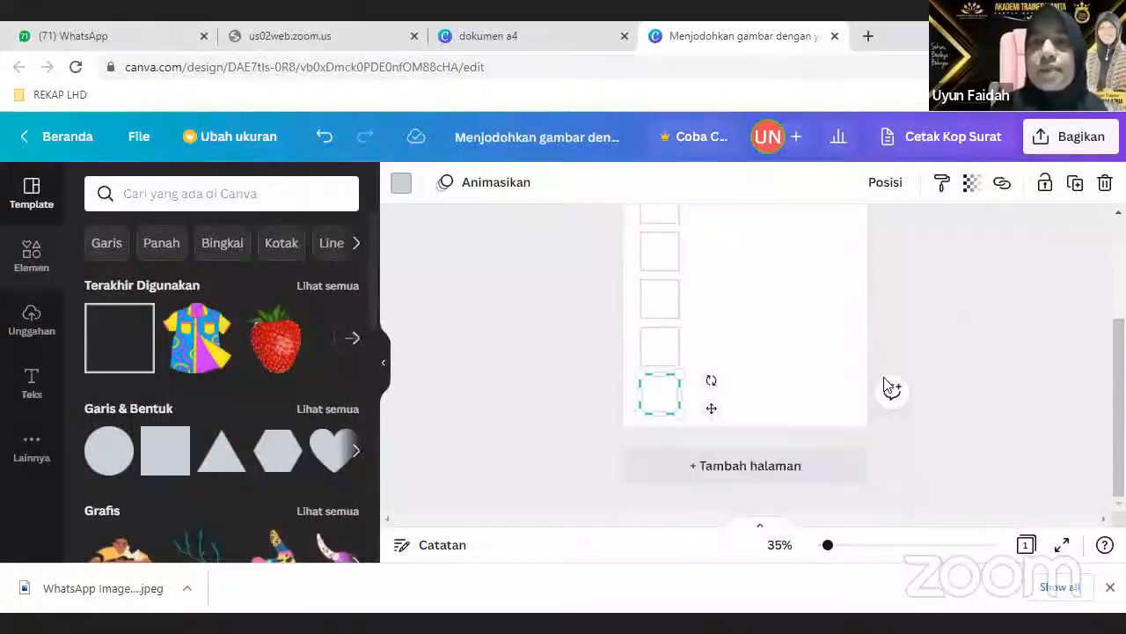
{"action": "scroll", "coordinate": [888, 387], "scroll_direction": "up", "scroll_amount": 1}
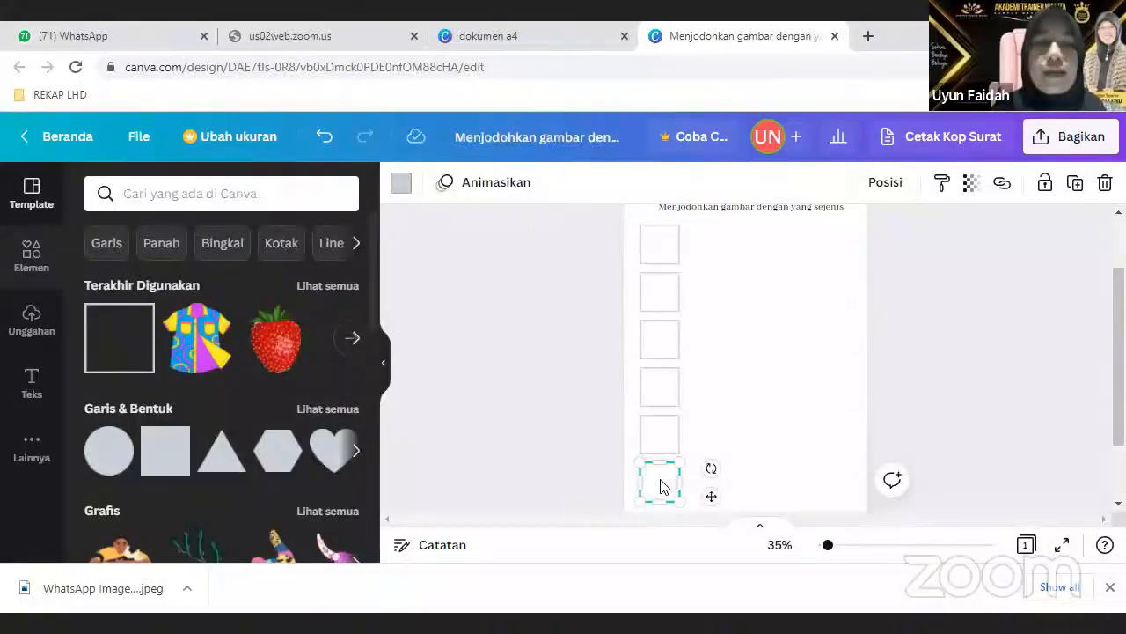
Step: Select all six boxes in the column and scale them down together, leaving more room at the page's lower edge
{"action": "left_click", "coordinate": [666, 441], "text": "shift"}
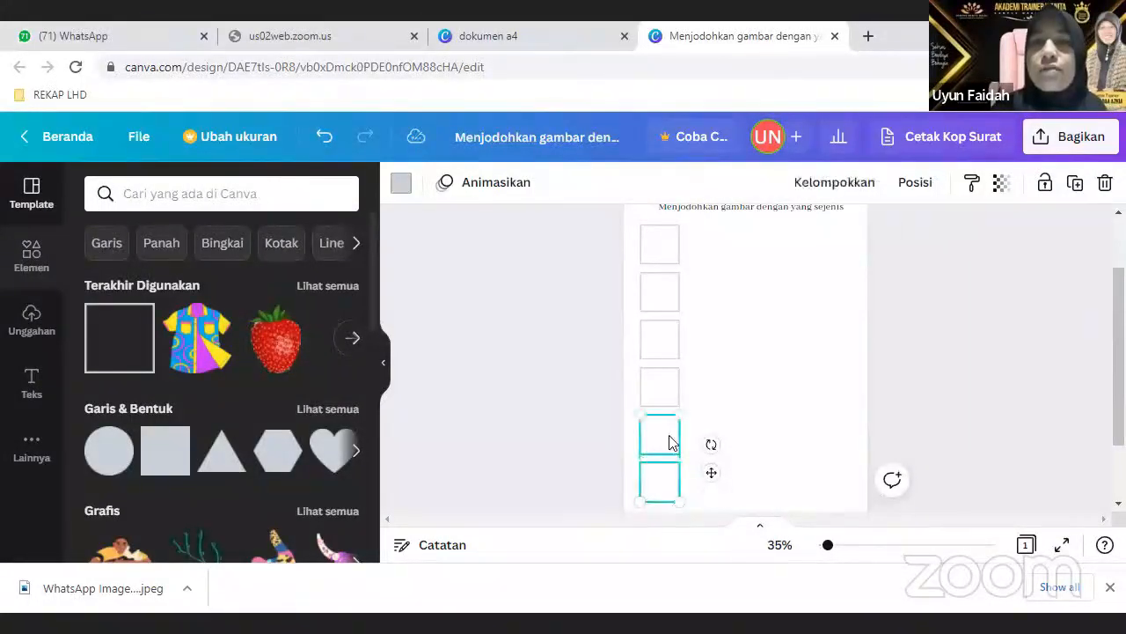
{"action": "left_click", "coordinate": [666, 394], "text": "shift"}
{"action": "left_click", "coordinate": [662, 352], "text": "shift"}
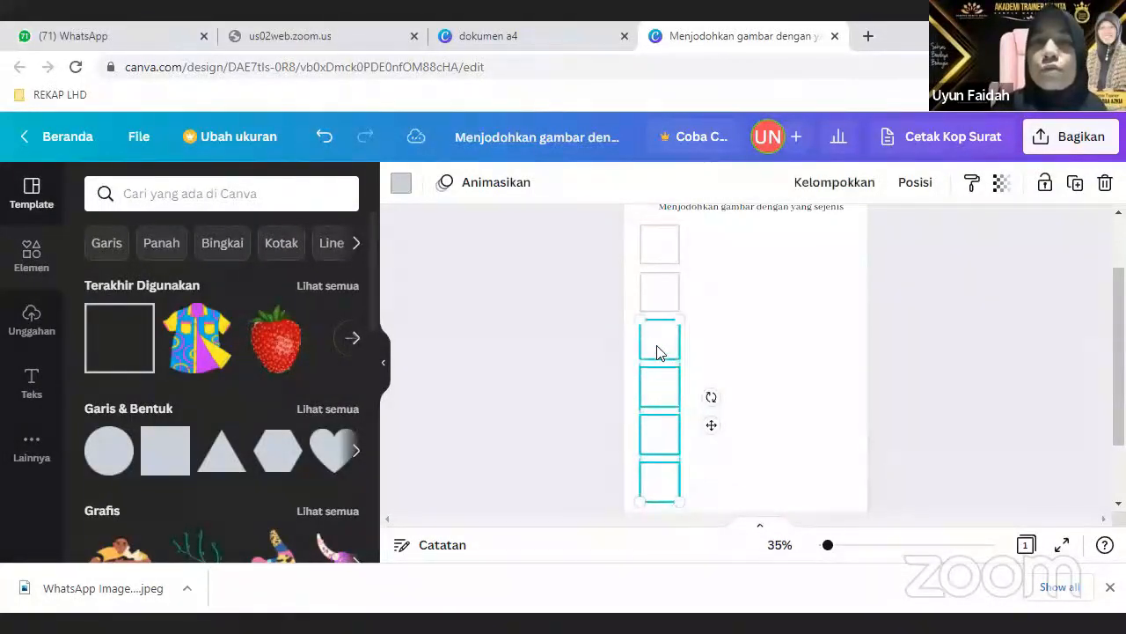
{"action": "left_click", "coordinate": [664, 299], "text": "shift"}
{"action": "left_click", "coordinate": [669, 252], "text": "shift"}
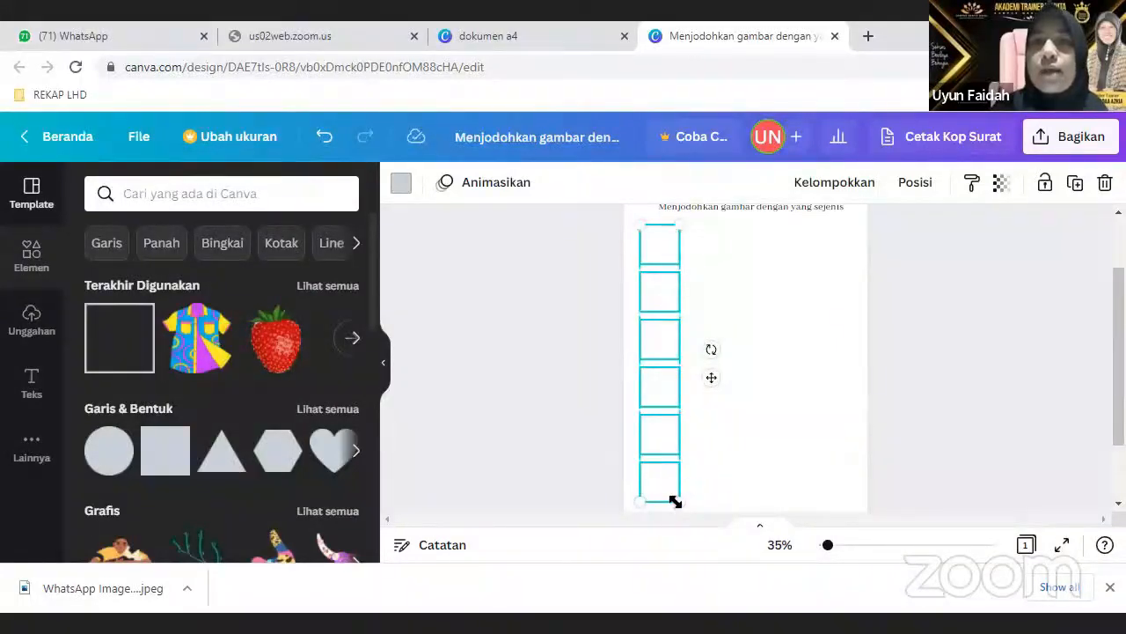
{"action": "left_click_drag", "start_coordinate": [677, 502], "coordinate": [677, 456]}
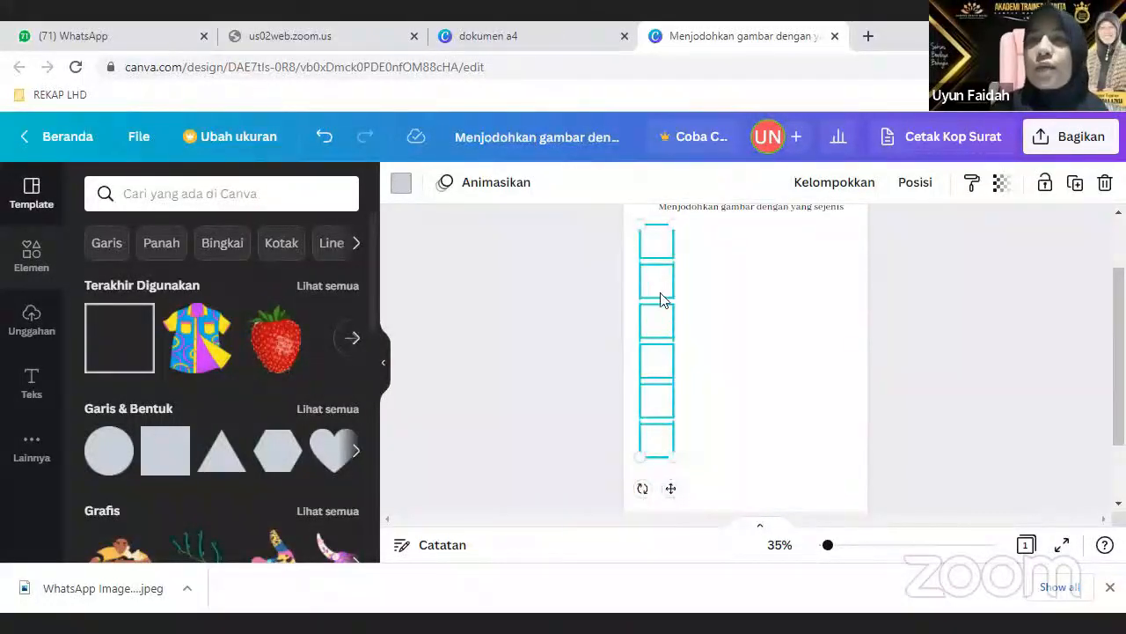
Step: Duplicate the column of six boxes and place the copy near the page's right edge, opposite the original column
{"action": "left_click", "coordinate": [1077, 185]}
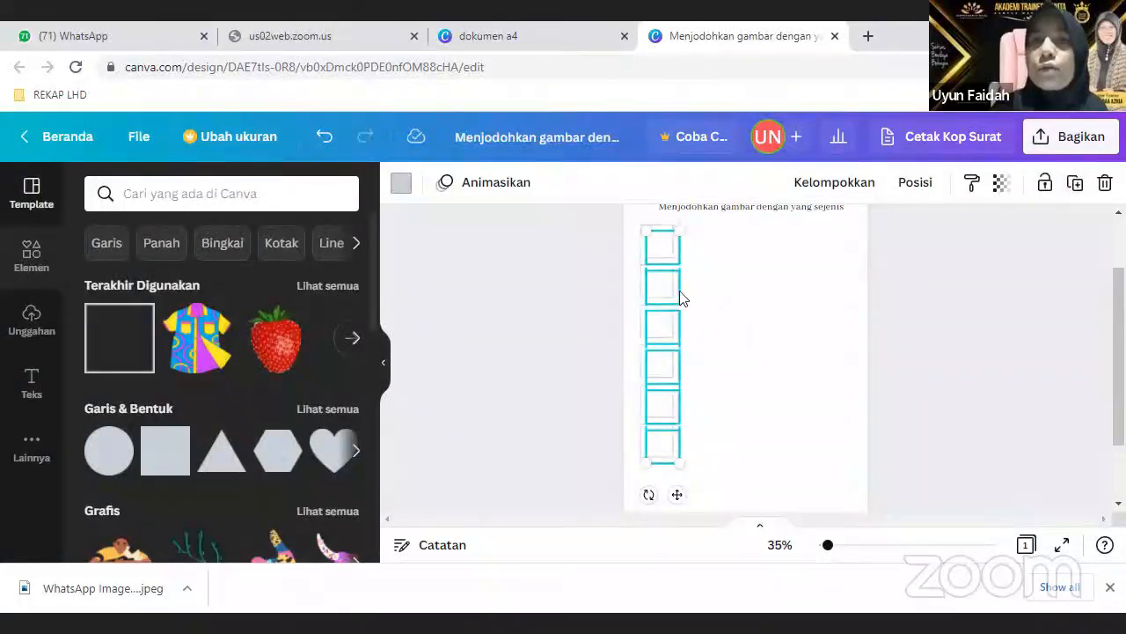
{"action": "left_click_drag", "start_coordinate": [674, 292], "coordinate": [830, 296]}
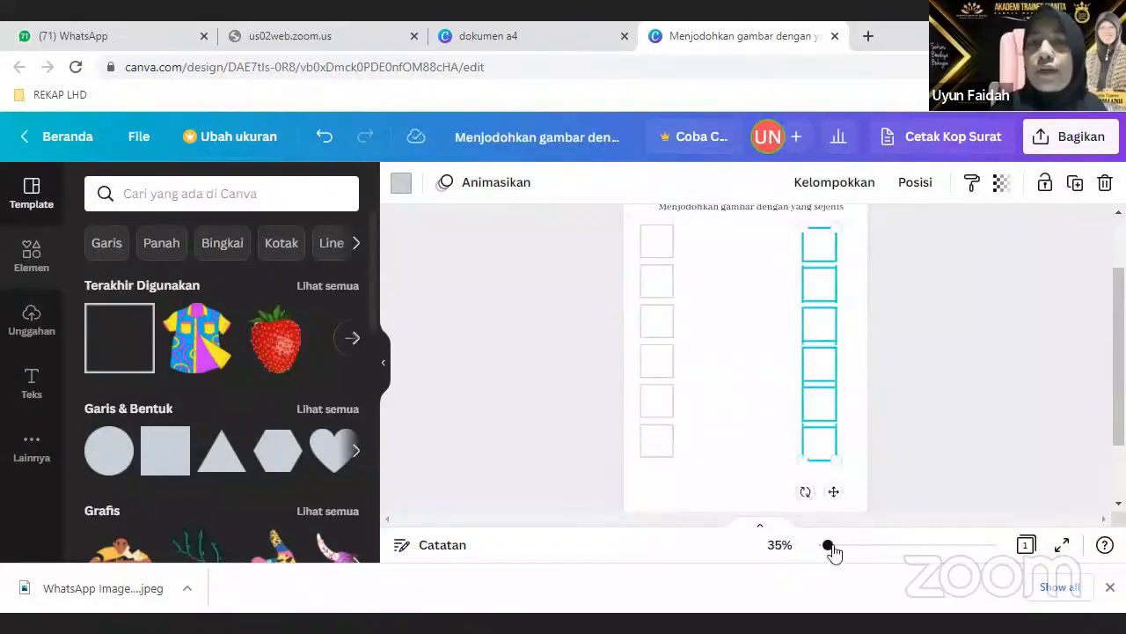
{"action": "left_click_drag", "start_coordinate": [828, 546], "coordinate": [835, 545]}
{"action": "scroll", "coordinate": [789, 445], "scroll_direction": "up", "scroll_amount": 2}
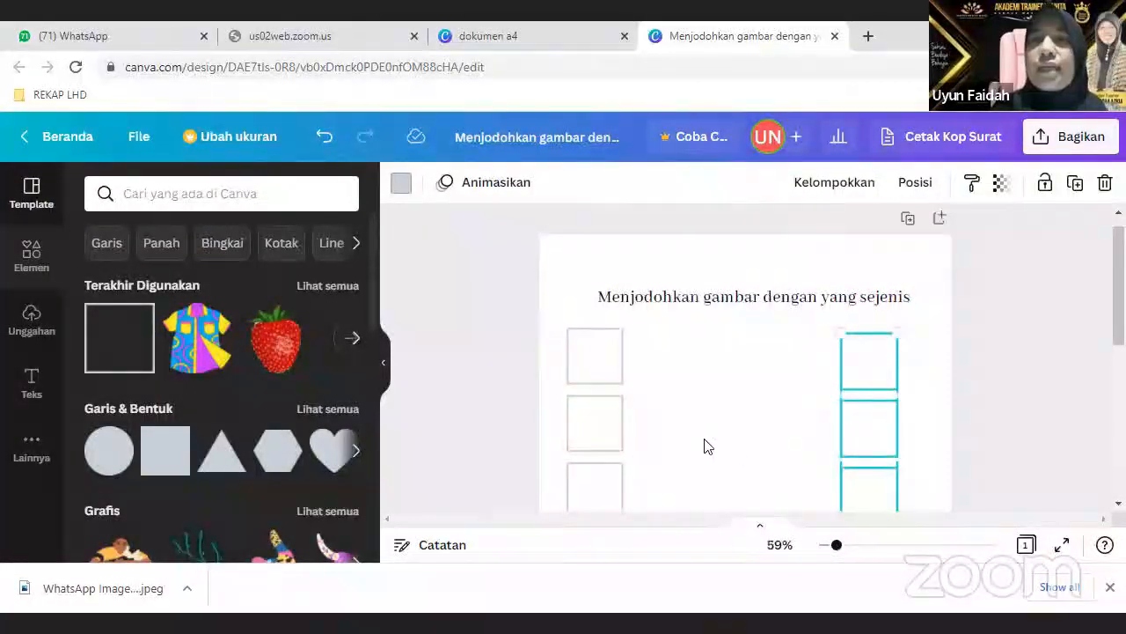
{"action": "left_click", "coordinate": [642, 414]}
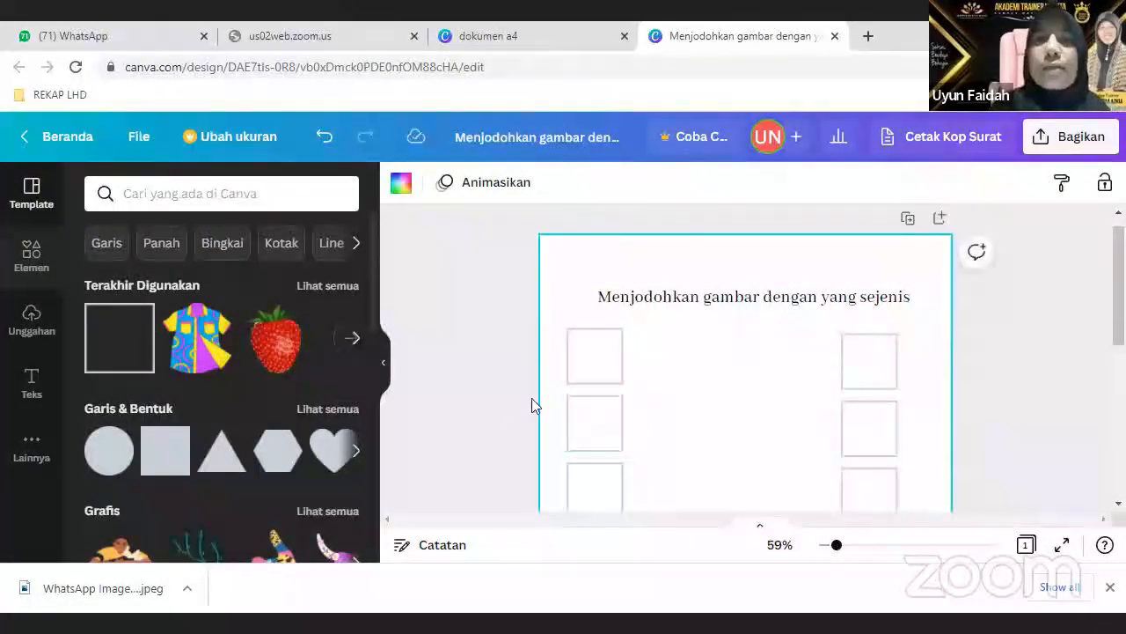
Step: Search the elements library for "wortel"
{"action": "scroll", "coordinate": [724, 384], "scroll_direction": "down", "scroll_amount": 2}
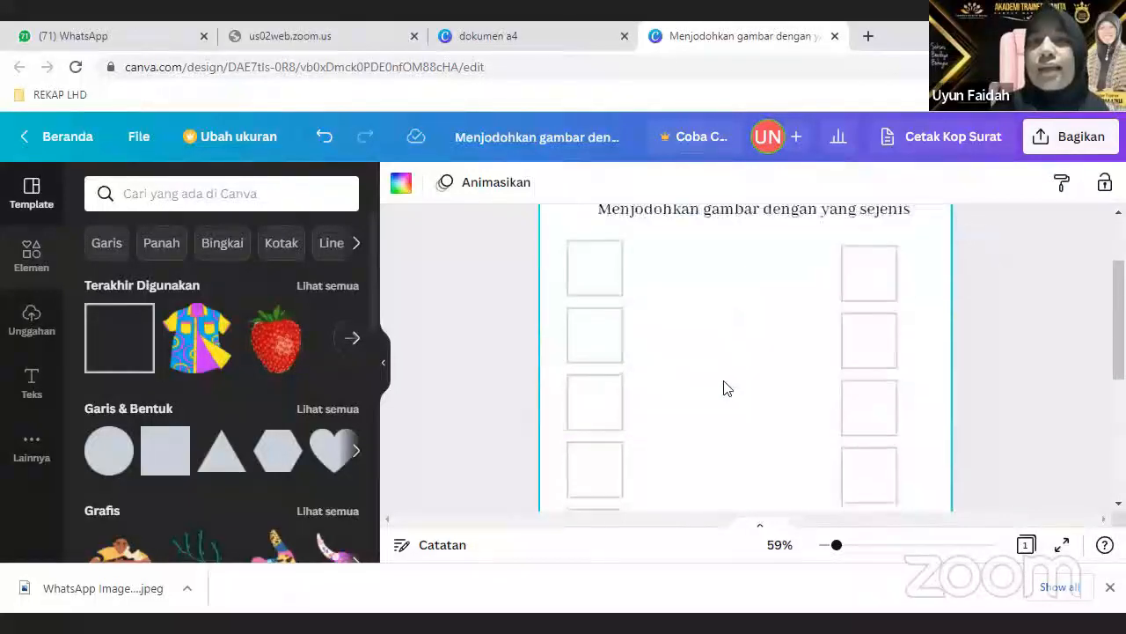
{"action": "scroll", "coordinate": [724, 388], "scroll_direction": "up", "scroll_amount": 2}
{"action": "left_click", "coordinate": [607, 374]}
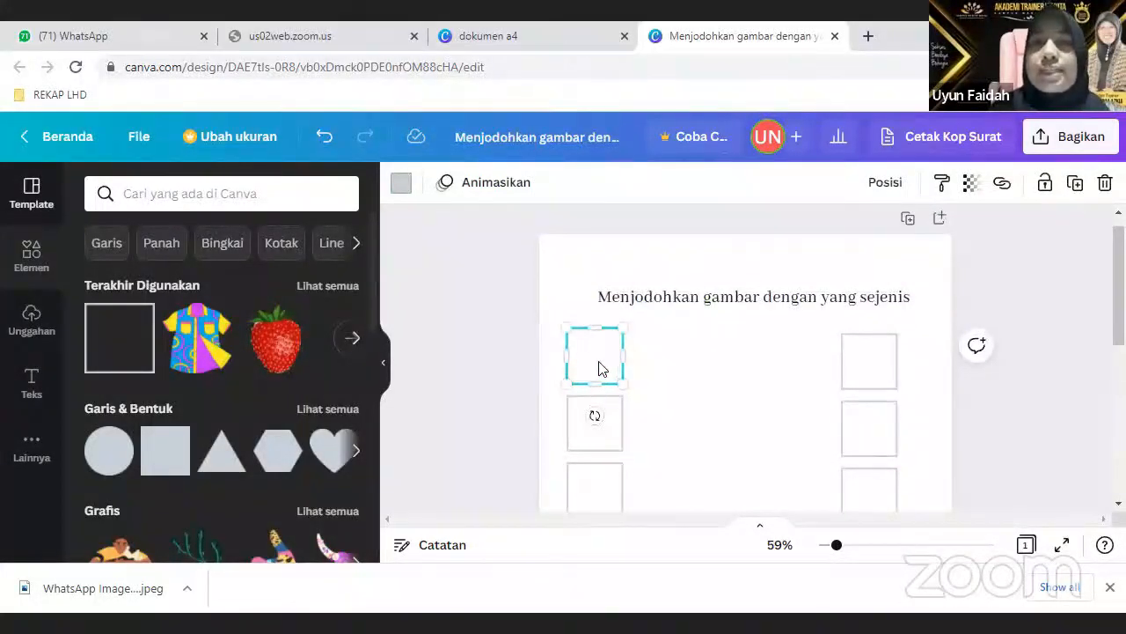
{"action": "left_click", "coordinate": [269, 195]}
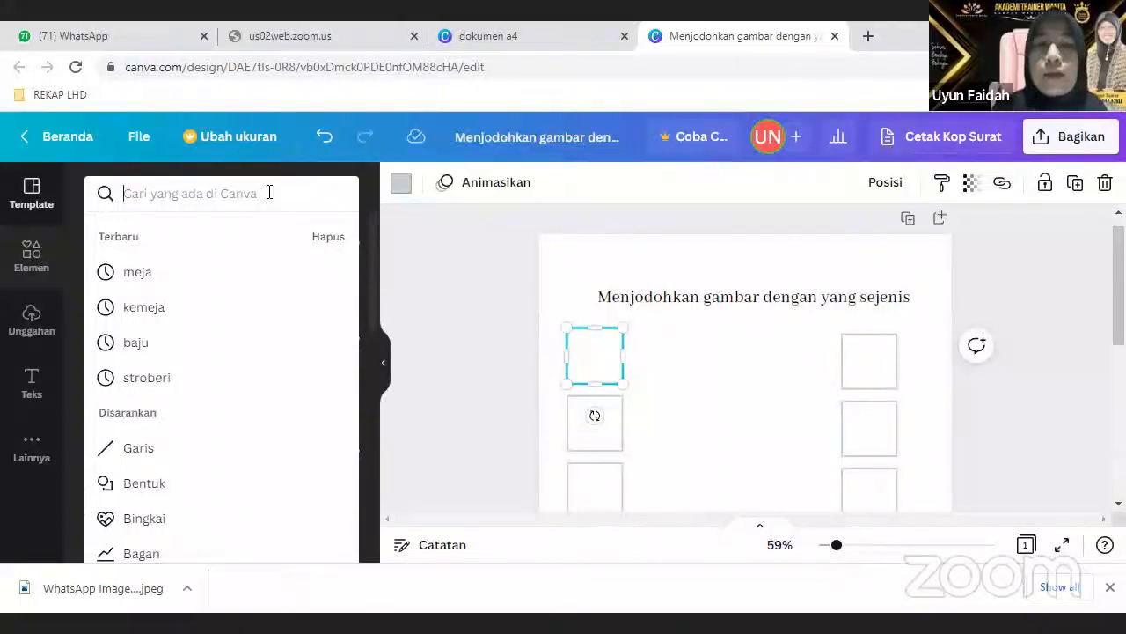
{"action": "type", "text": "w"}
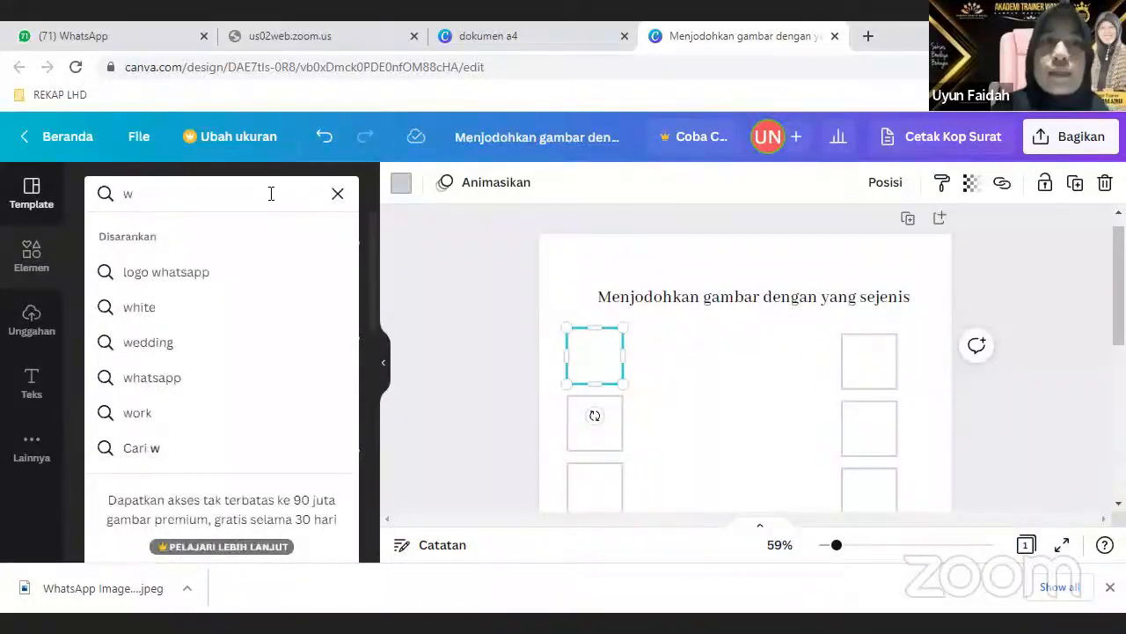
{"action": "left_click", "coordinate": [338, 192]}
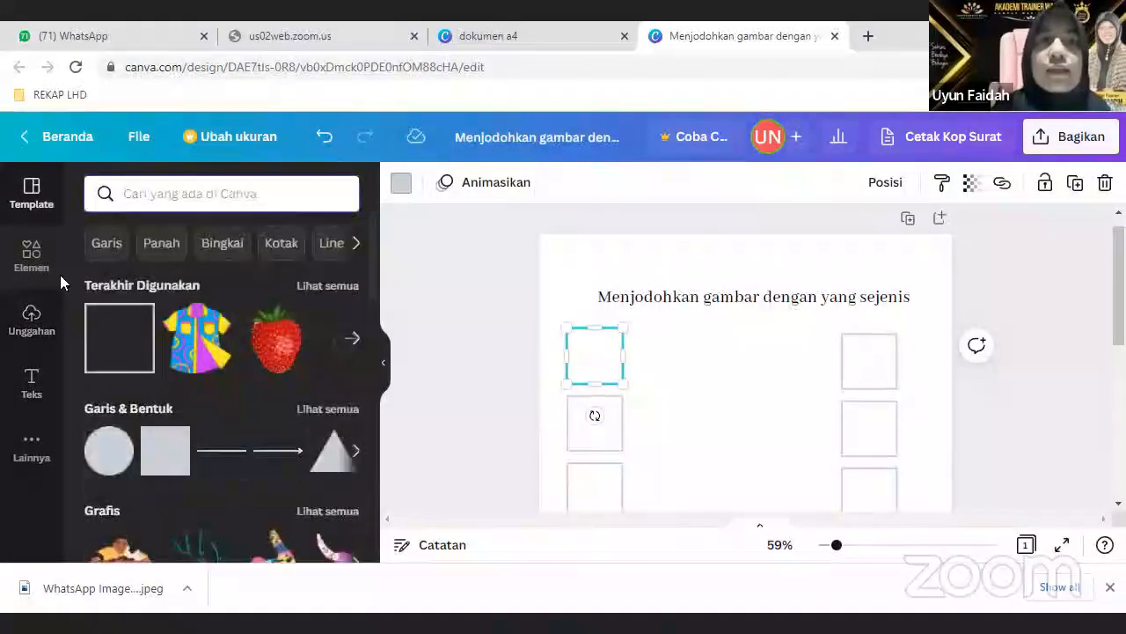
{"action": "left_click", "coordinate": [172, 193]}
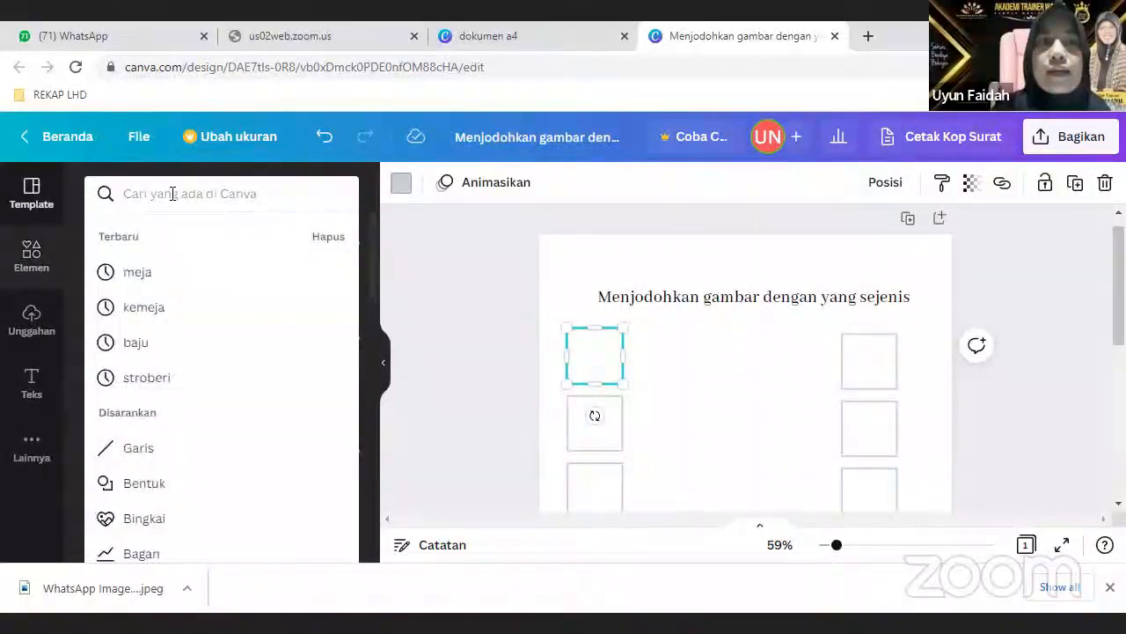
{"action": "type", "text": "worte"}
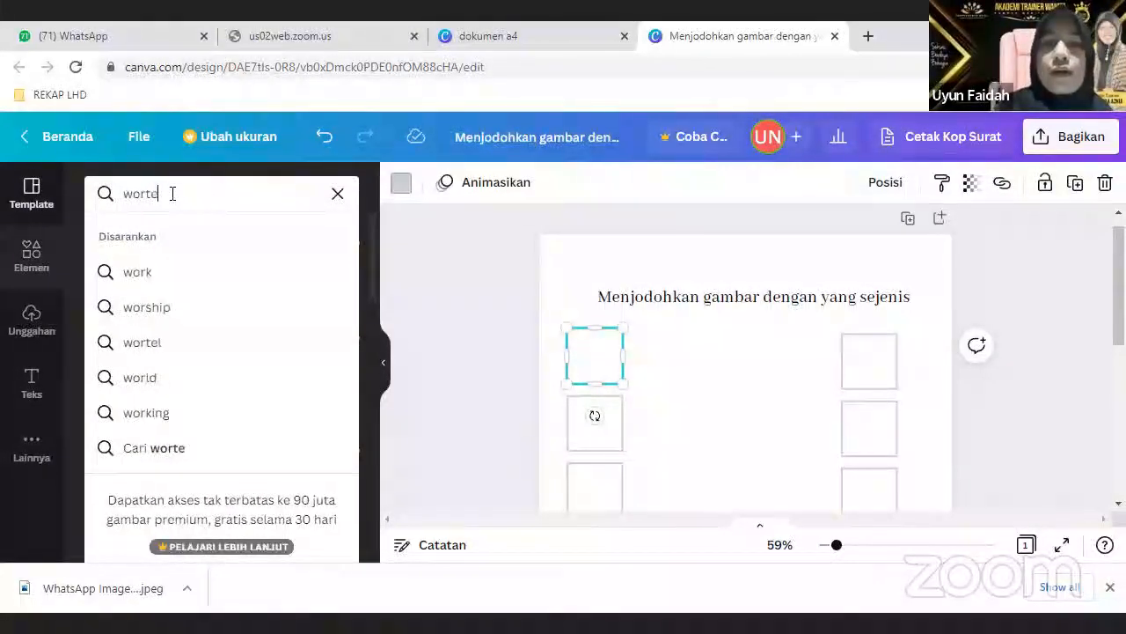
{"action": "type", "text": "l"}
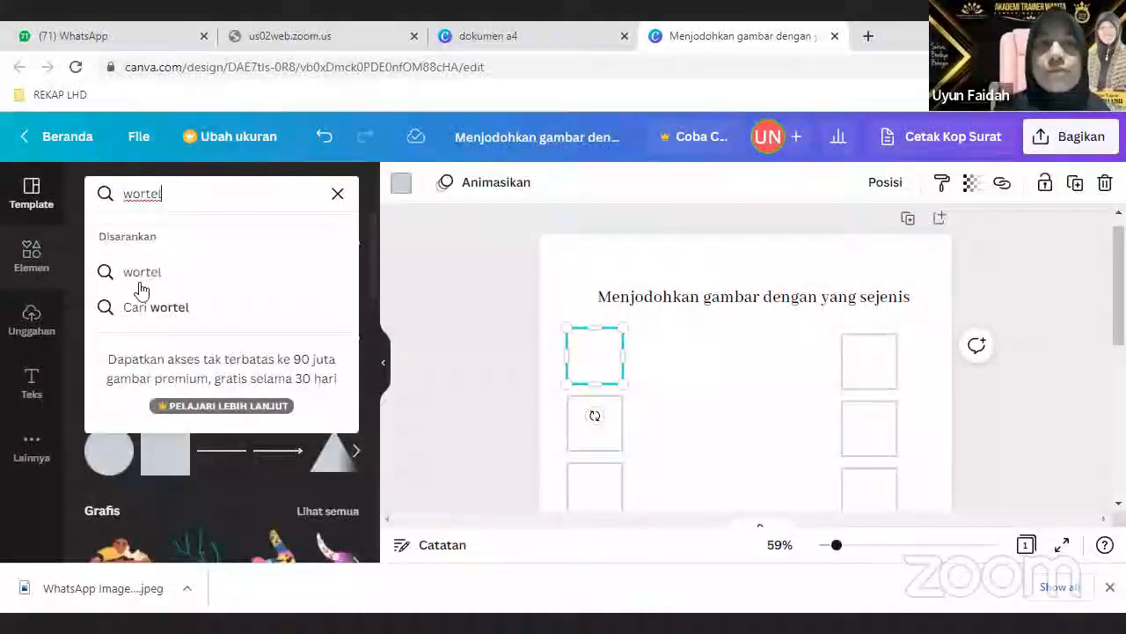
{"action": "left_click", "coordinate": [140, 272]}
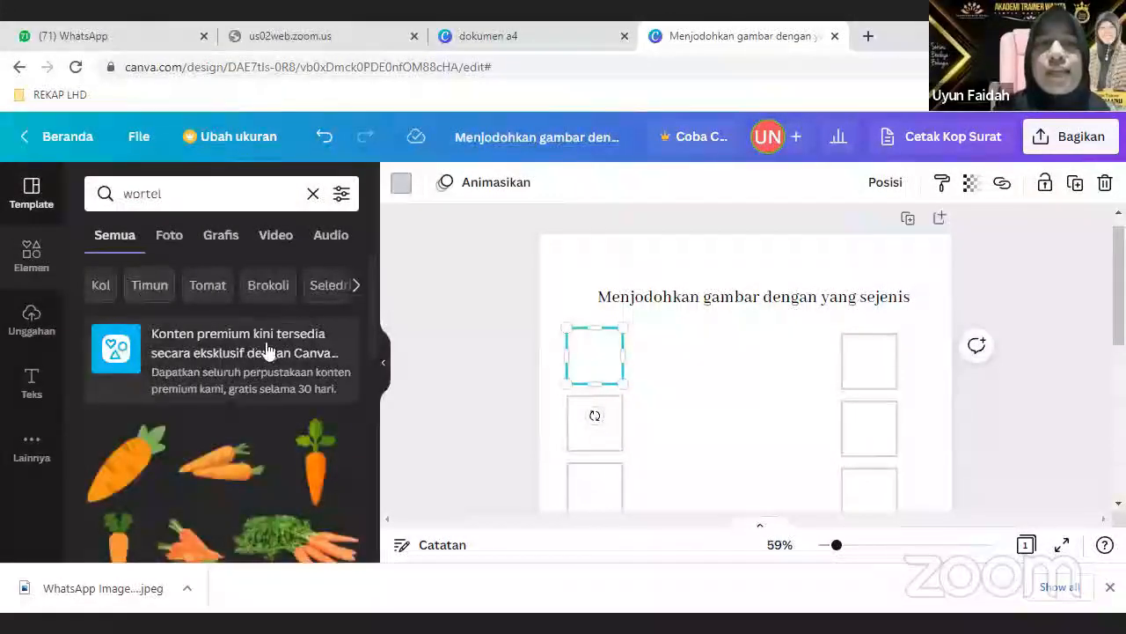
Step: Add the upright carrot graphic with green leaves, shrink it, tilt it to the right and fit it inside the left column's first box
{"action": "scroll", "coordinate": [268, 350], "scroll_direction": "down", "scroll_amount": 2}
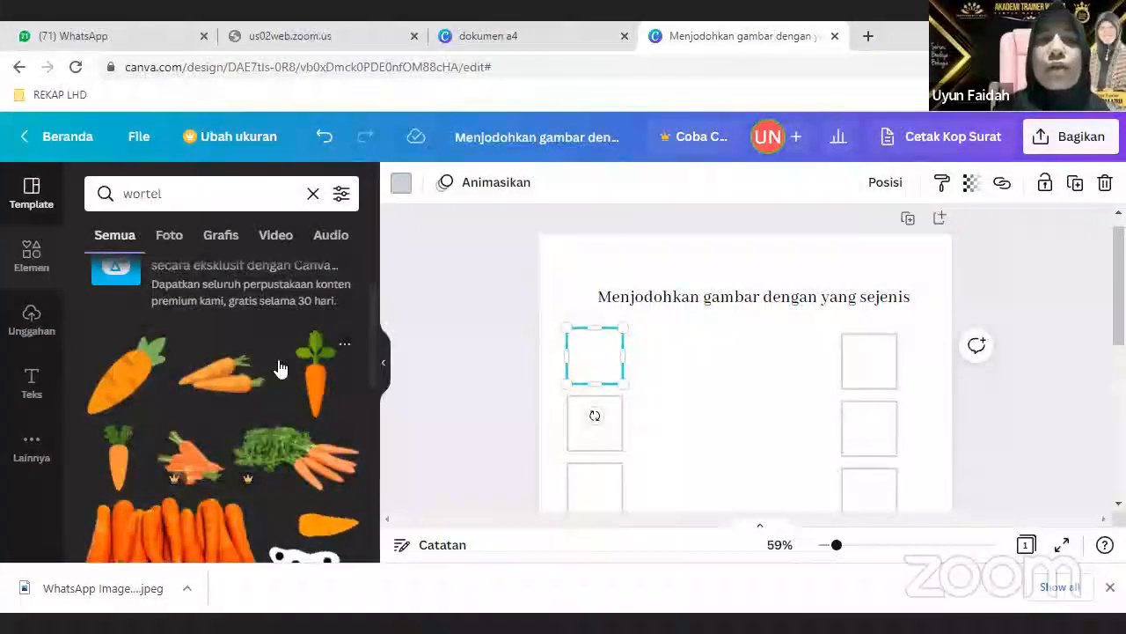
{"action": "left_click", "coordinate": [315, 394]}
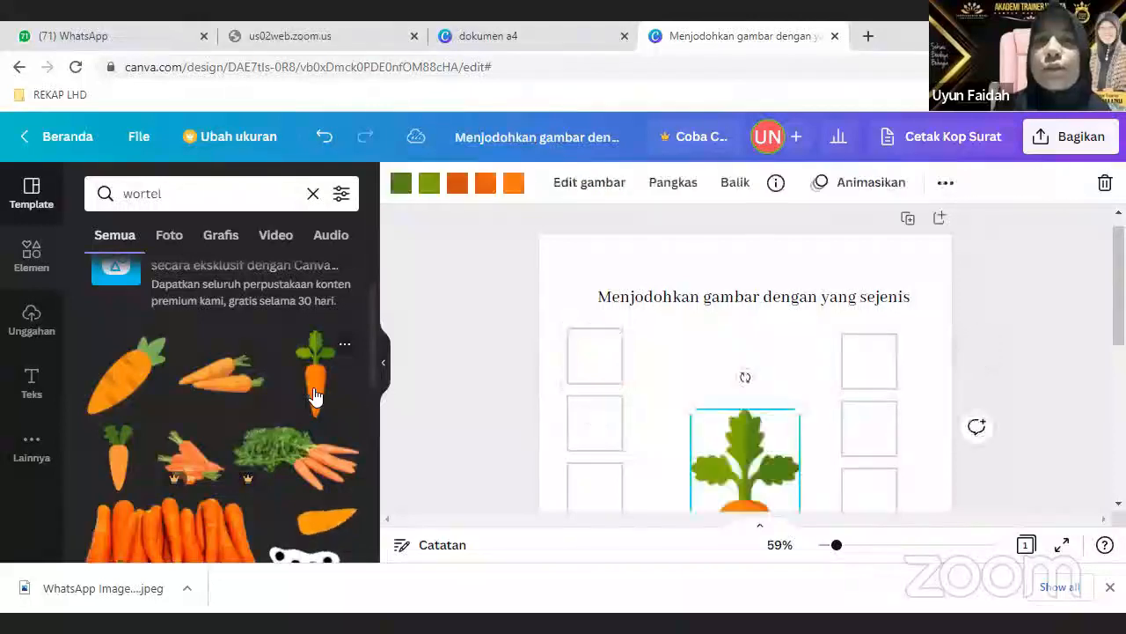
{"action": "left_click_drag", "start_coordinate": [712, 451], "coordinate": [647, 349]}
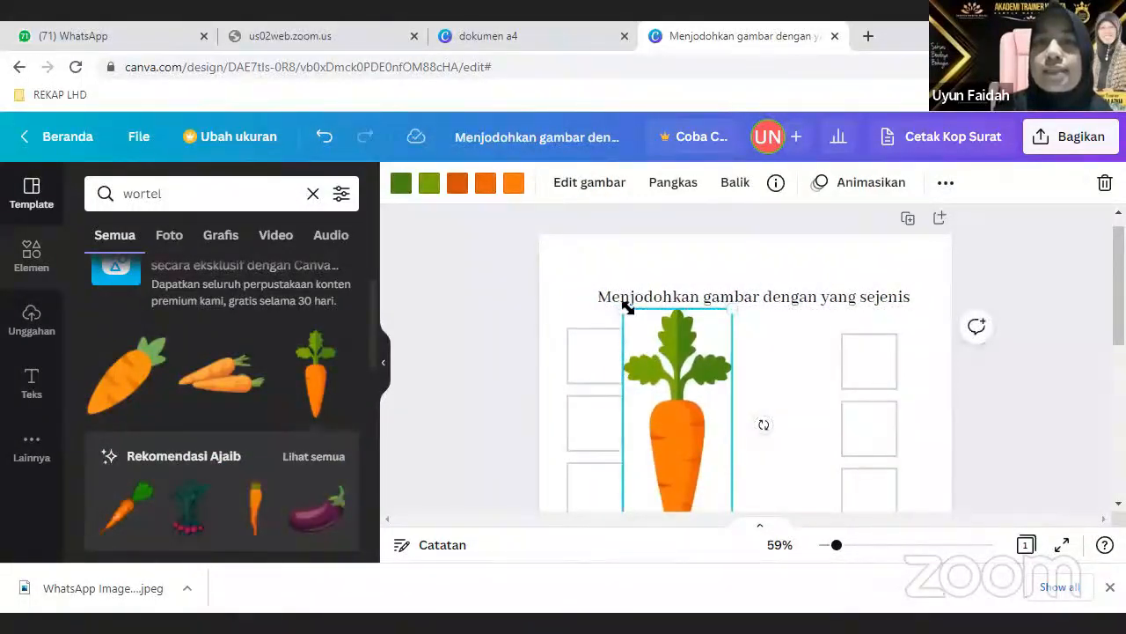
{"action": "left_click_drag", "start_coordinate": [625, 305], "coordinate": [587, 345]}
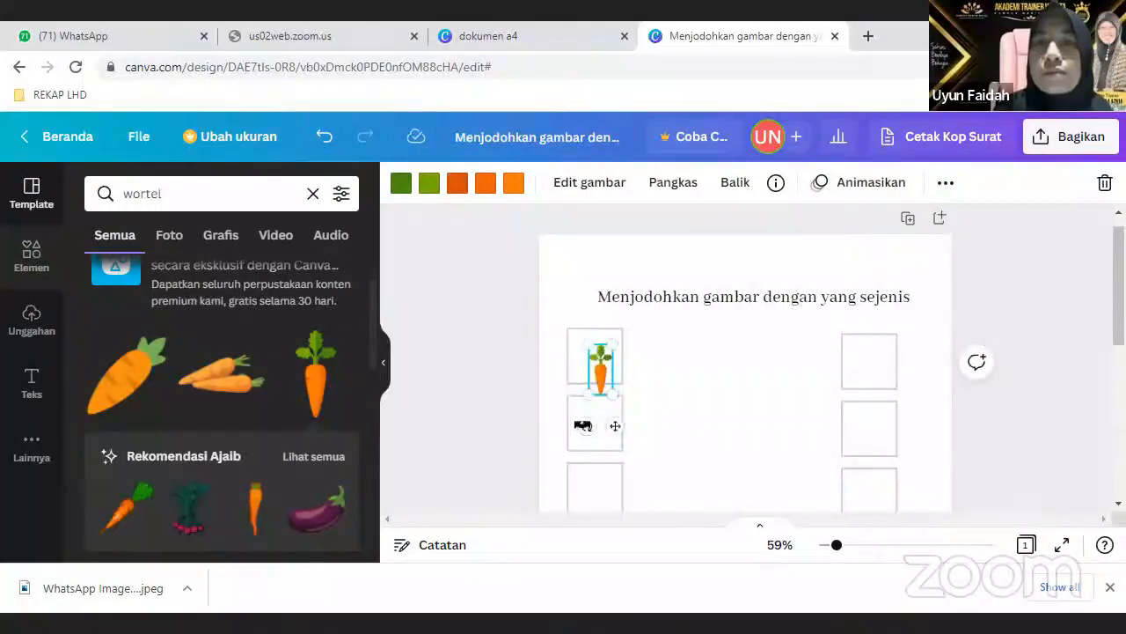
{"action": "left_click_drag", "start_coordinate": [582, 425], "coordinate": [604, 361]}
{"action": "left_click", "coordinate": [641, 385]}
{"action": "left_click", "coordinate": [652, 383]}
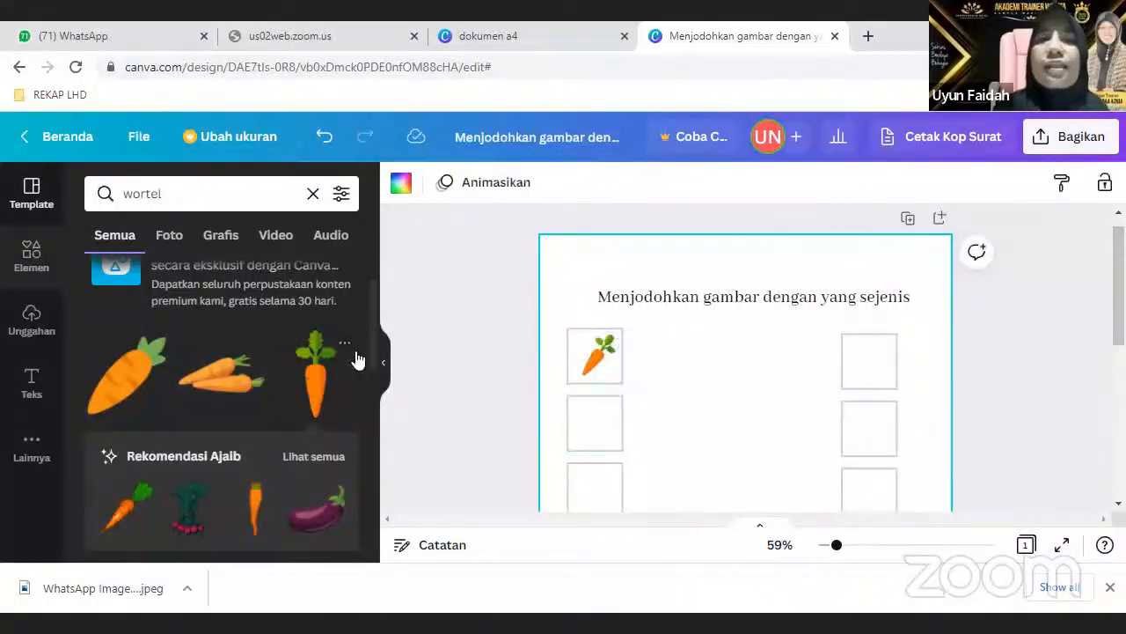
Step: Search the elements library for "belimbing" and add the green whole starfruit graphic with a star-shaped slice to the page
{"action": "left_click", "coordinate": [317, 195]}
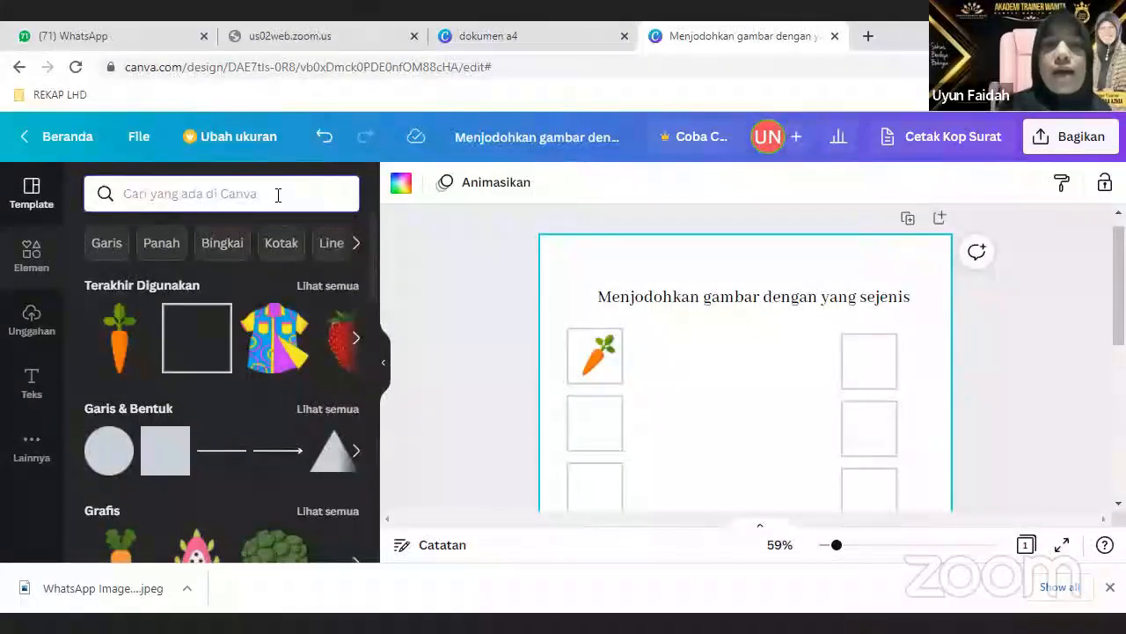
{"action": "type", "text": "belim"}
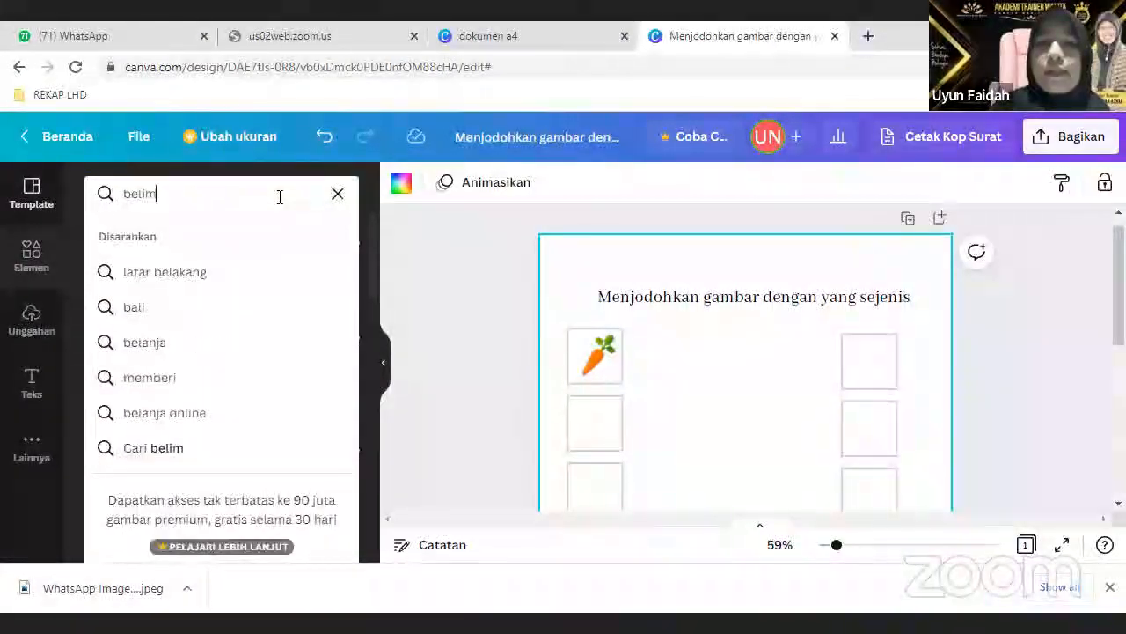
{"action": "type", "text": "bi"}
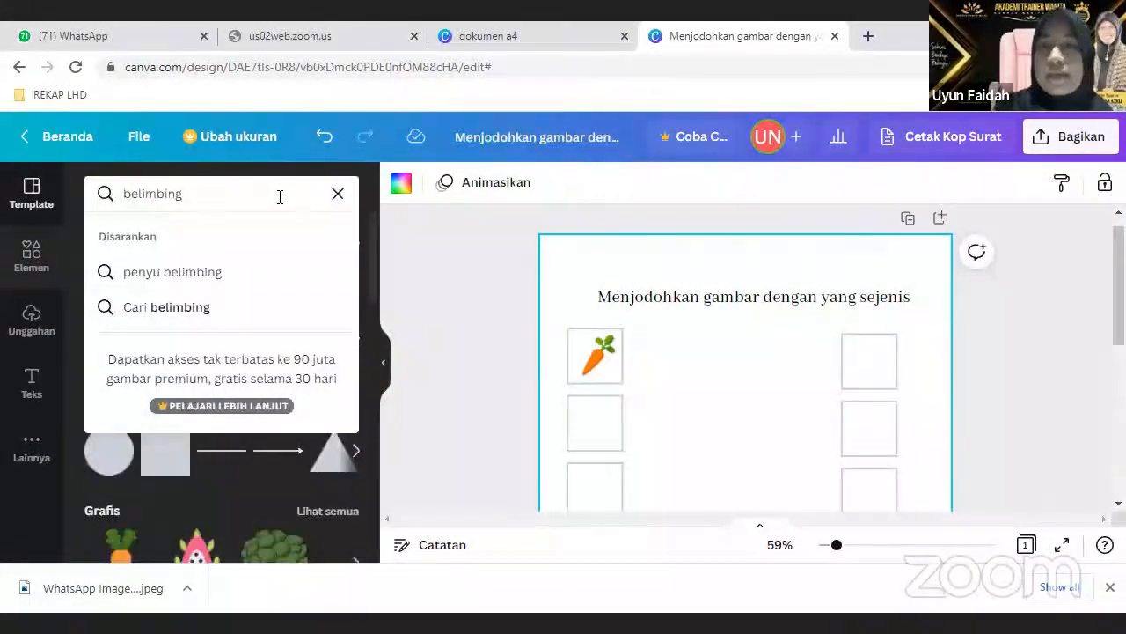
{"action": "type", "text": "ng"}
{"action": "key", "text": "Return"}
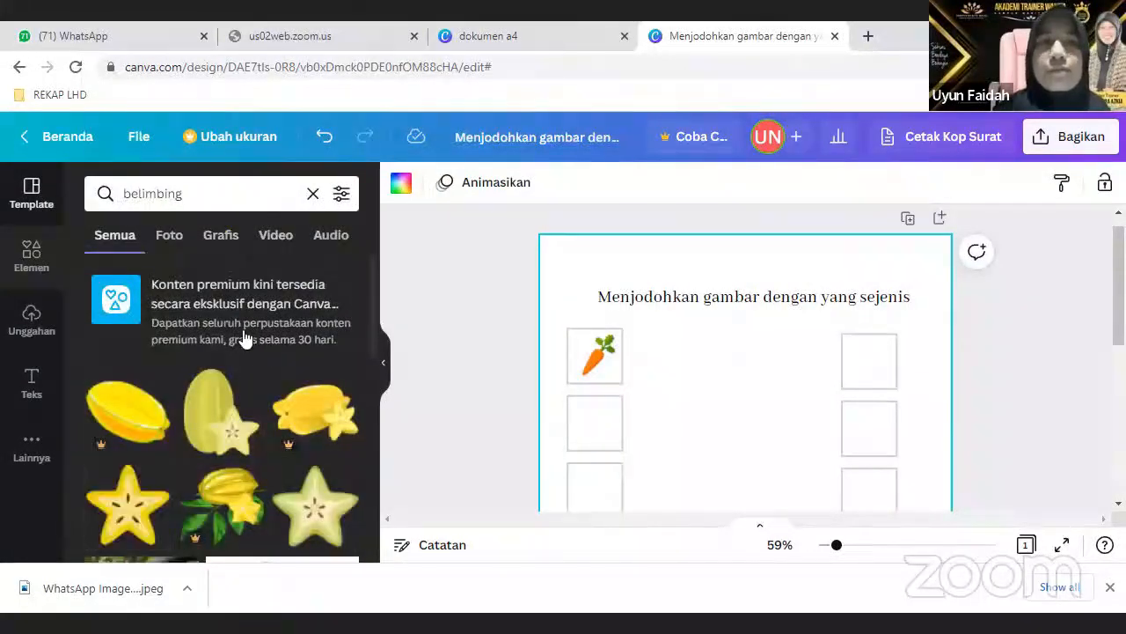
{"action": "scroll", "coordinate": [257, 286], "scroll_direction": "down", "scroll_amount": 1}
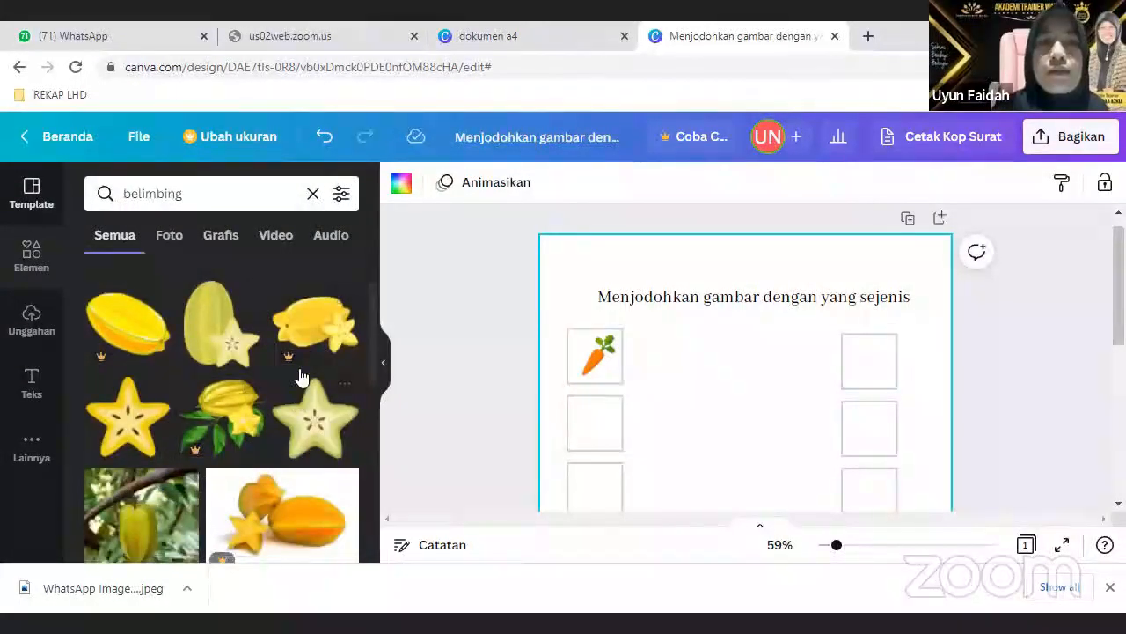
{"action": "left_click", "coordinate": [205, 343]}
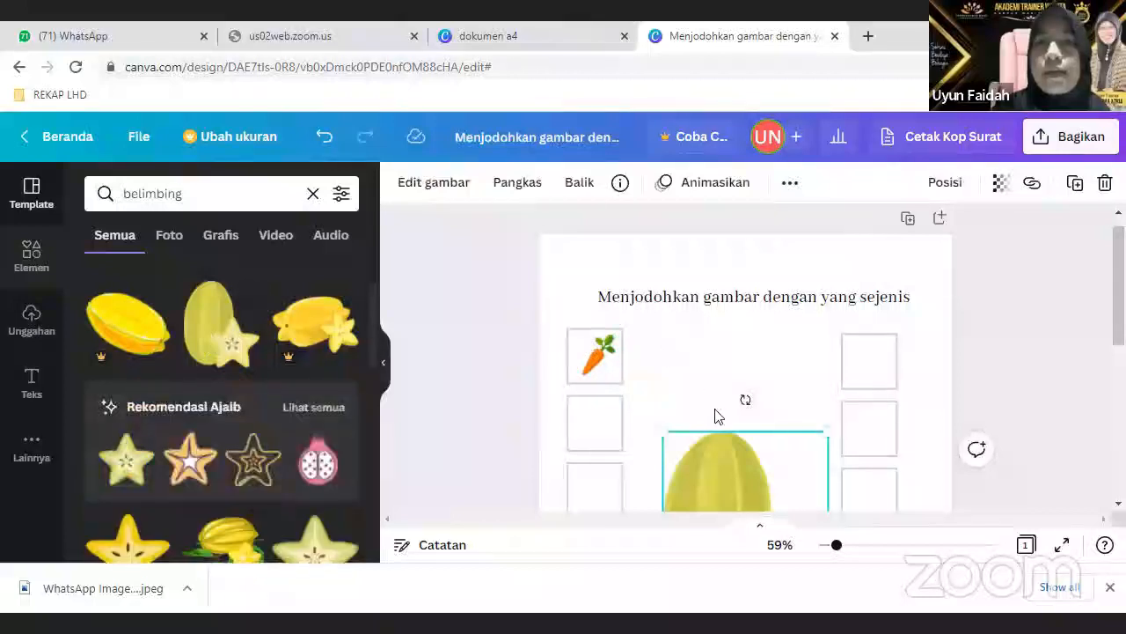
Step: Shrink the starfruit graphic and fit it inside the left column's second box
{"action": "scroll", "coordinate": [688, 378], "scroll_direction": "down", "scroll_amount": 1}
{"action": "left_click_drag", "start_coordinate": [665, 350], "coordinate": [609, 346]}
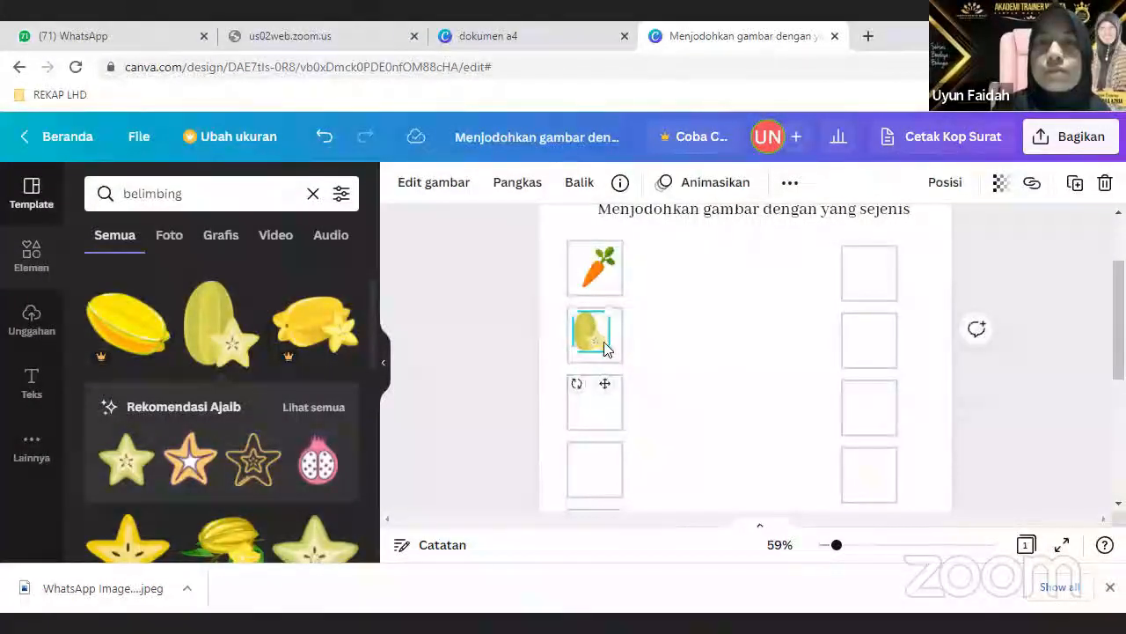
{"action": "left_click", "coordinate": [690, 364]}
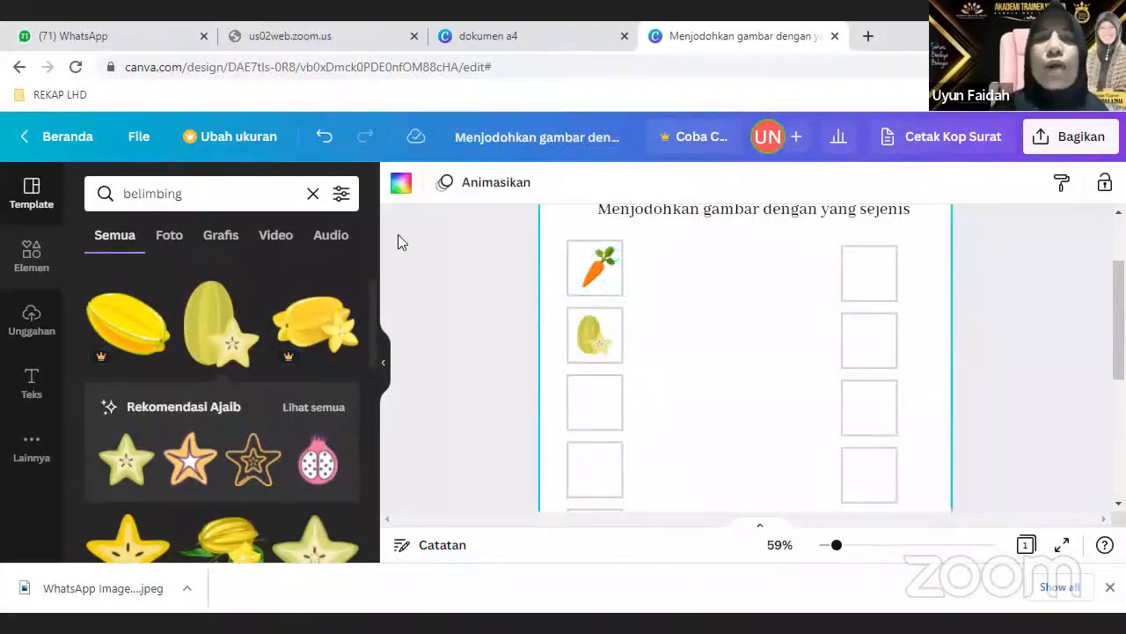
Step: Search the elements library for "baju" and try the graphic of colourful clothes hanging on a rack
{"action": "left_click", "coordinate": [313, 193]}
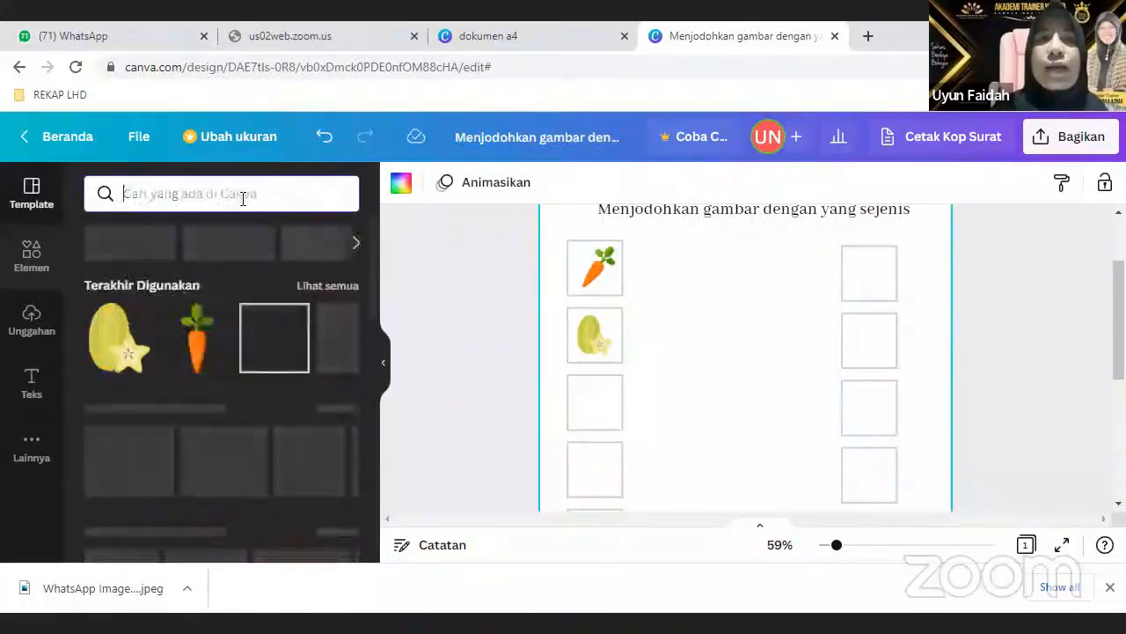
{"action": "left_click", "coordinate": [176, 185]}
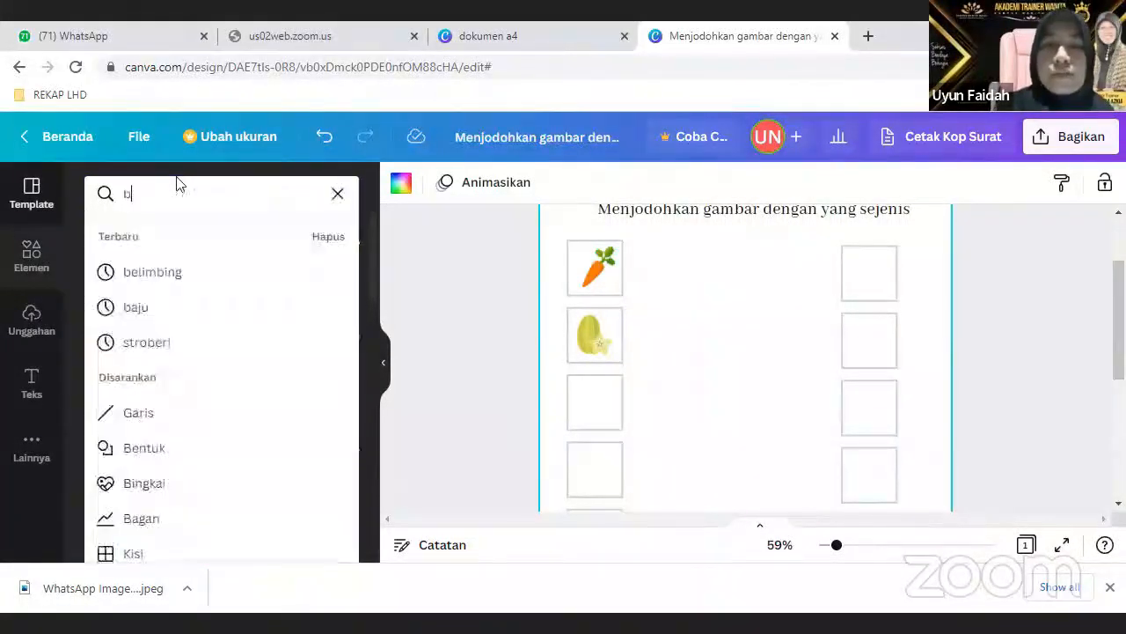
{"action": "type", "text": "baju"}
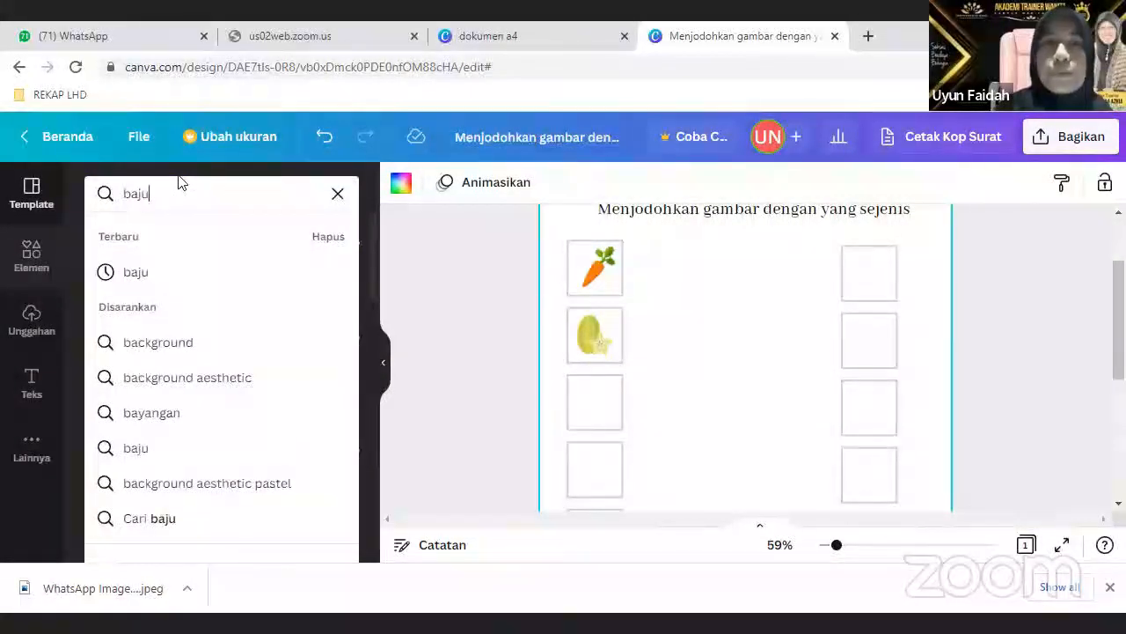
{"action": "key", "text": "Return"}
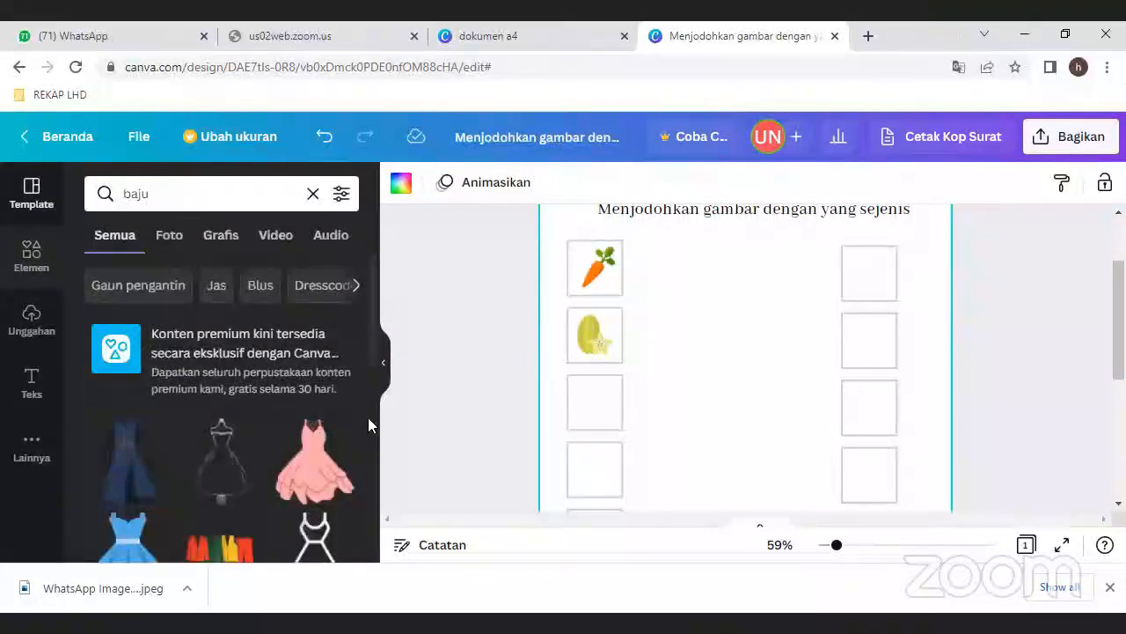
{"action": "scroll", "coordinate": [384, 419], "scroll_direction": "down", "scroll_amount": 3}
{"action": "scroll", "coordinate": [184, 448], "scroll_direction": "down", "scroll_amount": 3}
{"action": "scroll", "coordinate": [181, 449], "scroll_direction": "down", "scroll_amount": 8}
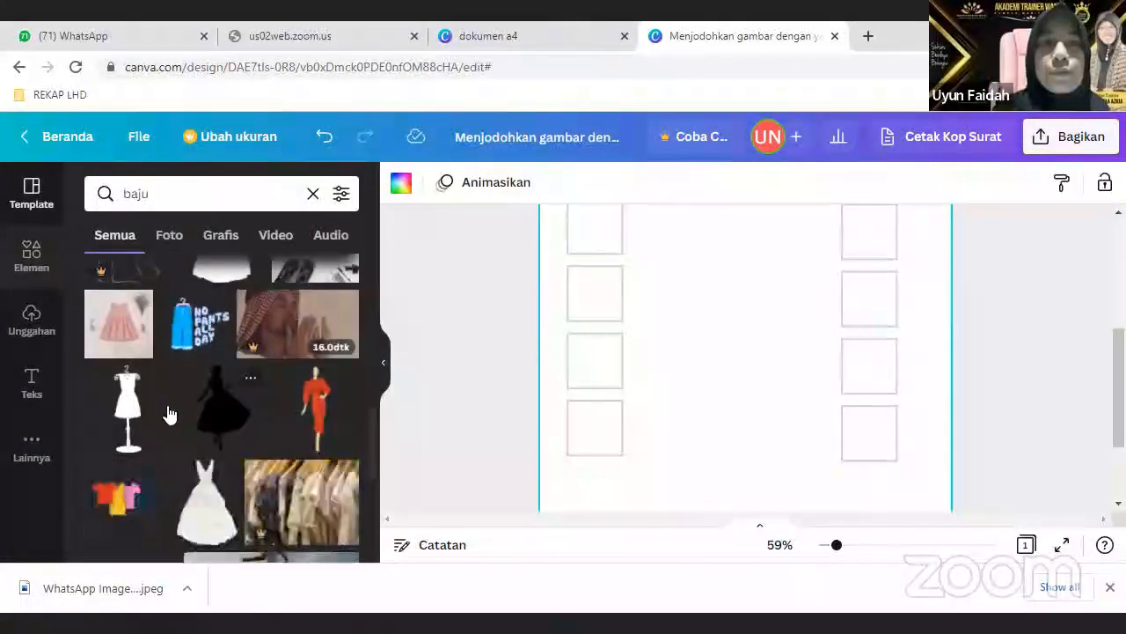
{"action": "scroll", "coordinate": [170, 415], "scroll_direction": "down", "scroll_amount": 2}
{"action": "left_click", "coordinate": [104, 321]}
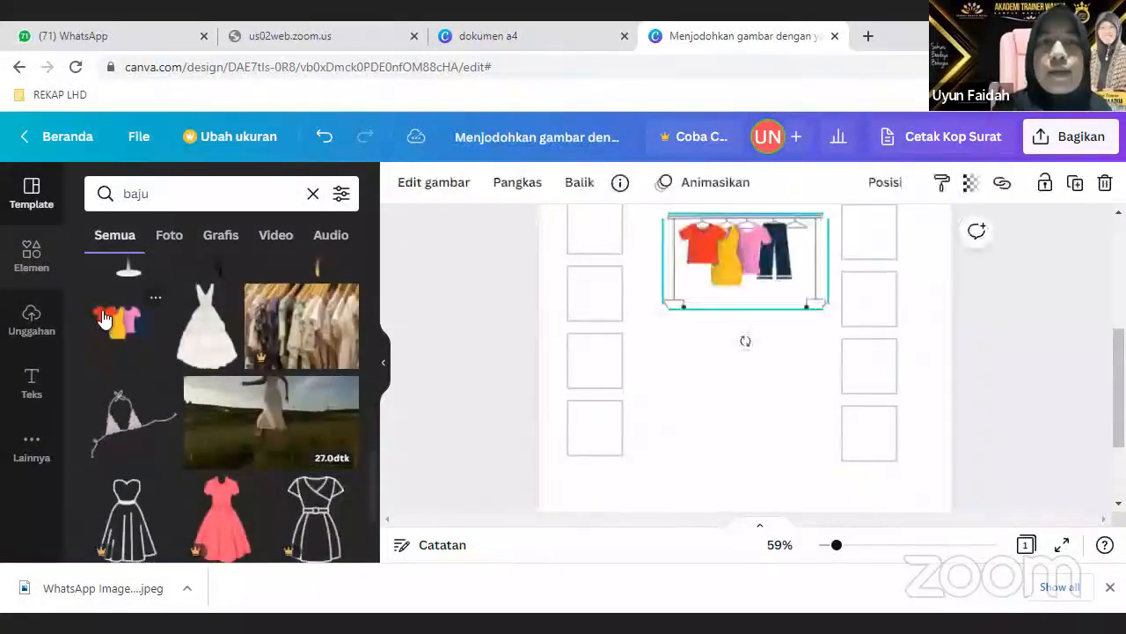
Step: Delete the clothes rack graphic from the page
{"action": "scroll", "coordinate": [863, 318], "scroll_direction": "up", "scroll_amount": 1}
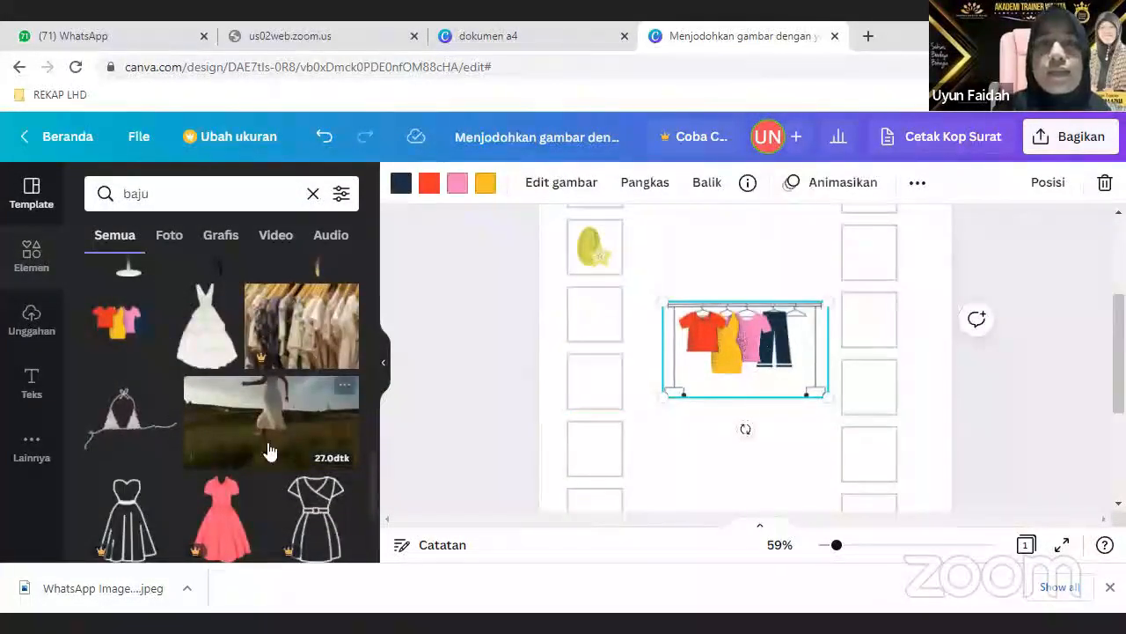
{"action": "scroll", "coordinate": [264, 452], "scroll_direction": "down", "scroll_amount": 5}
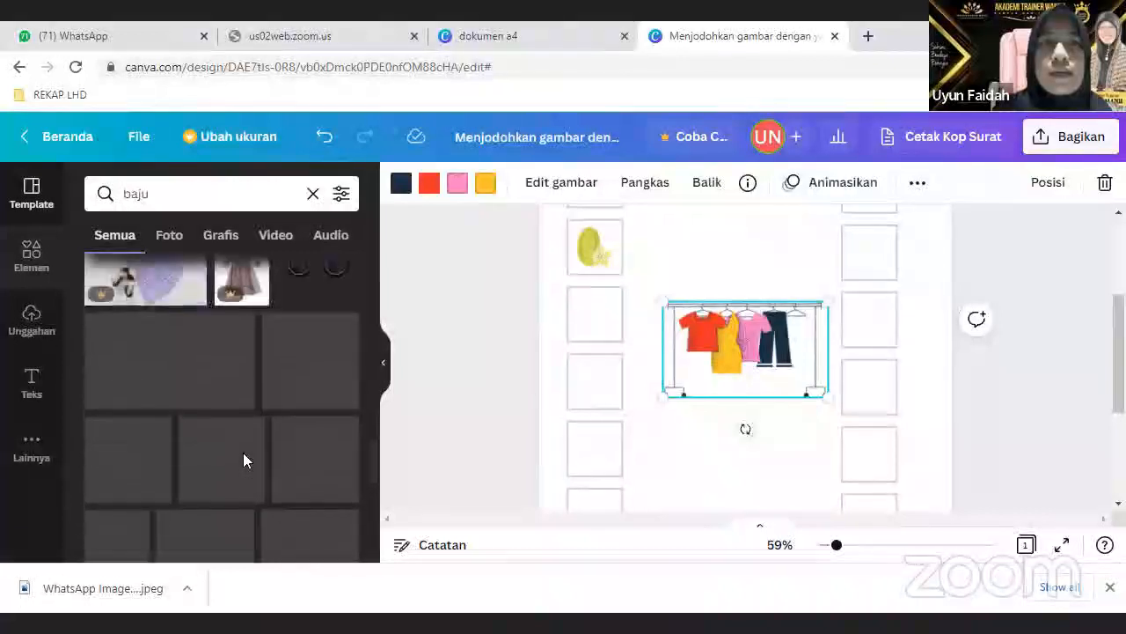
{"action": "scroll", "coordinate": [243, 453], "scroll_direction": "up", "scroll_amount": 3}
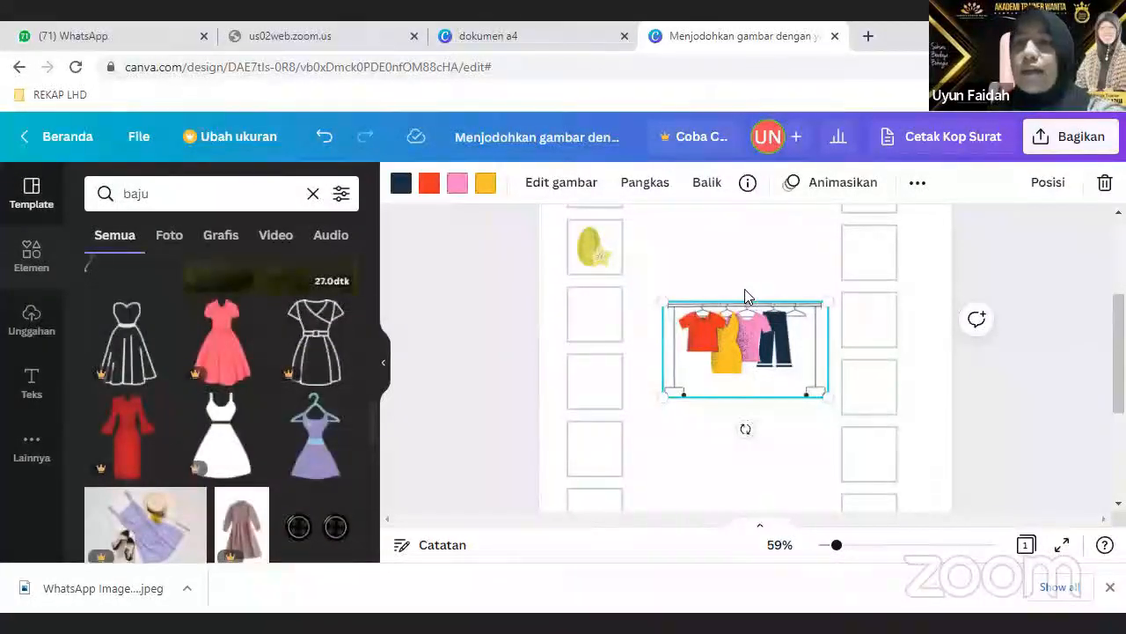
{"action": "key", "text": "Delete"}
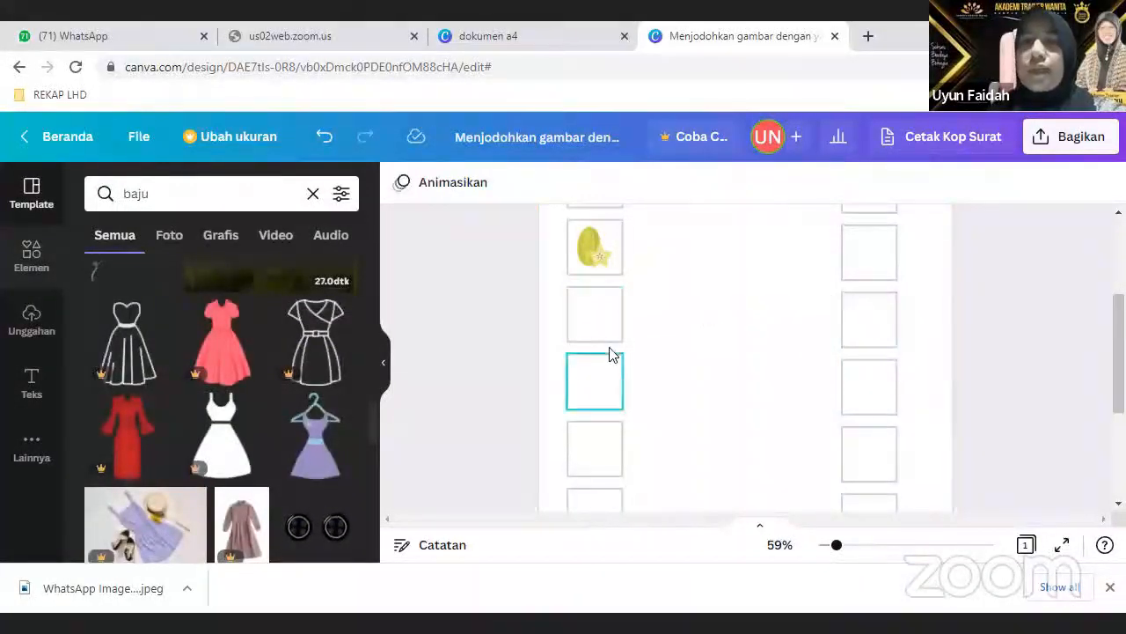
{"action": "scroll", "coordinate": [611, 355], "scroll_direction": "up", "scroll_amount": 2}
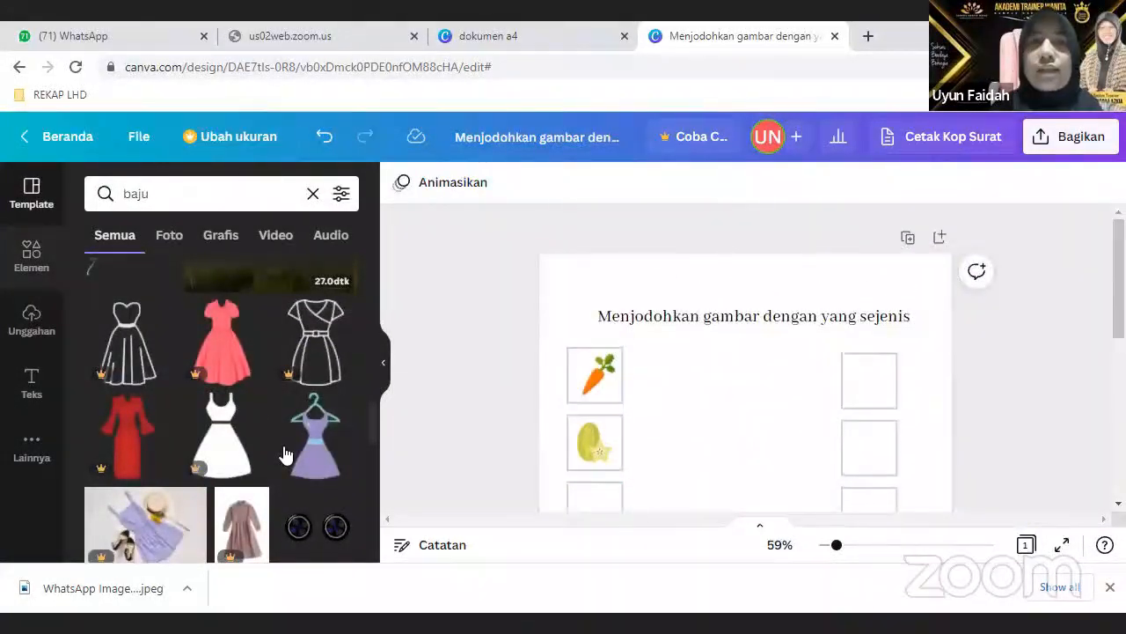
Step: Search the elements library for "kemeja" and add the blue, yellow and purple patterned short-sleeved shirt graphic to the page
{"action": "left_click", "coordinate": [313, 193]}
{"action": "type", "text": "kemeja"}
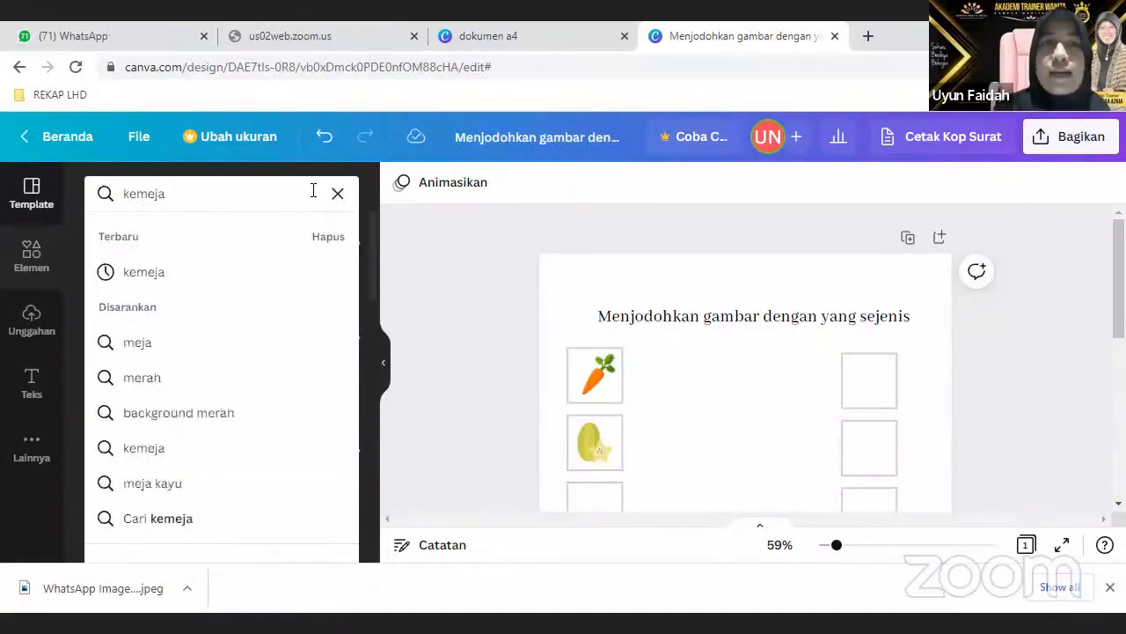
{"action": "key", "text": "Return"}
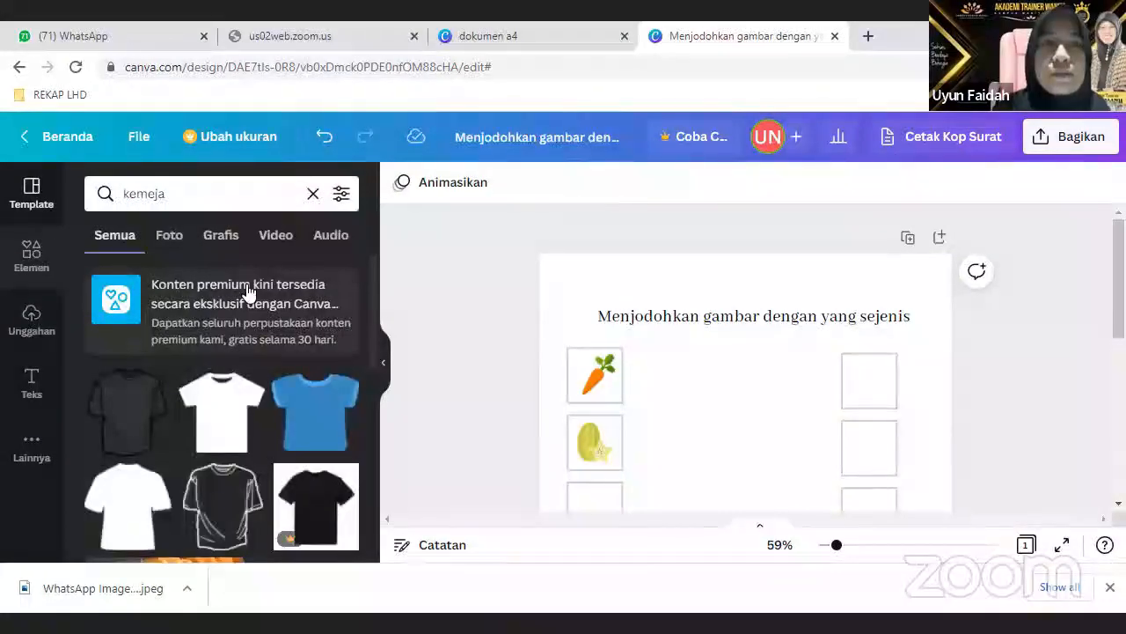
{"action": "scroll", "coordinate": [249, 301], "scroll_direction": "down", "scroll_amount": 2}
{"action": "scroll", "coordinate": [249, 301], "scroll_direction": "down", "scroll_amount": 5}
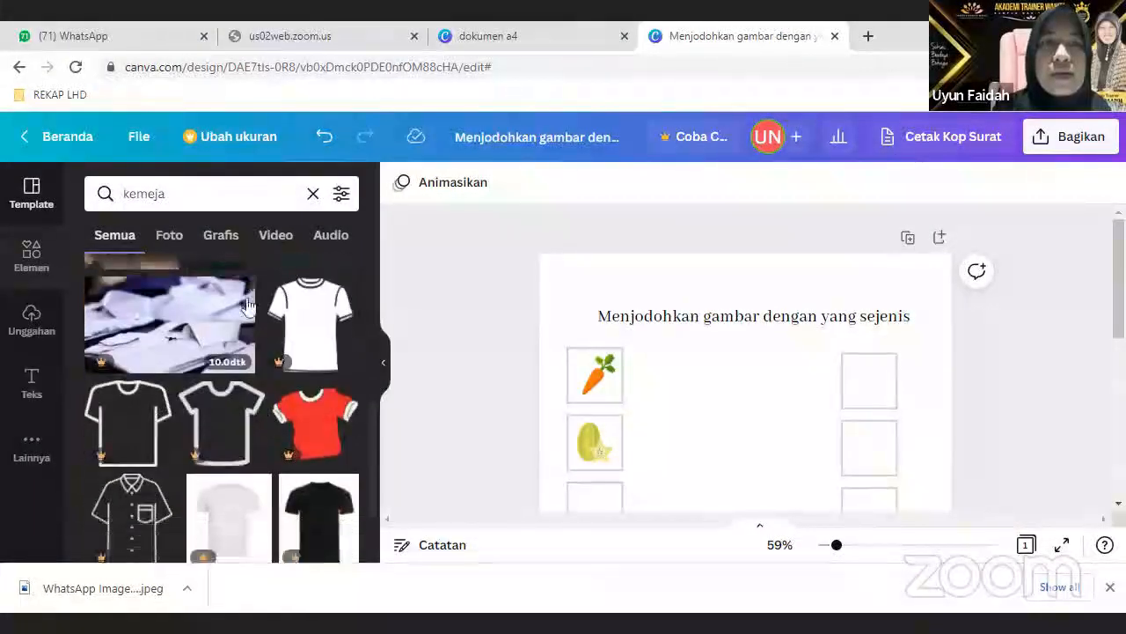
{"action": "scroll", "coordinate": [247, 304], "scroll_direction": "down", "scroll_amount": 5}
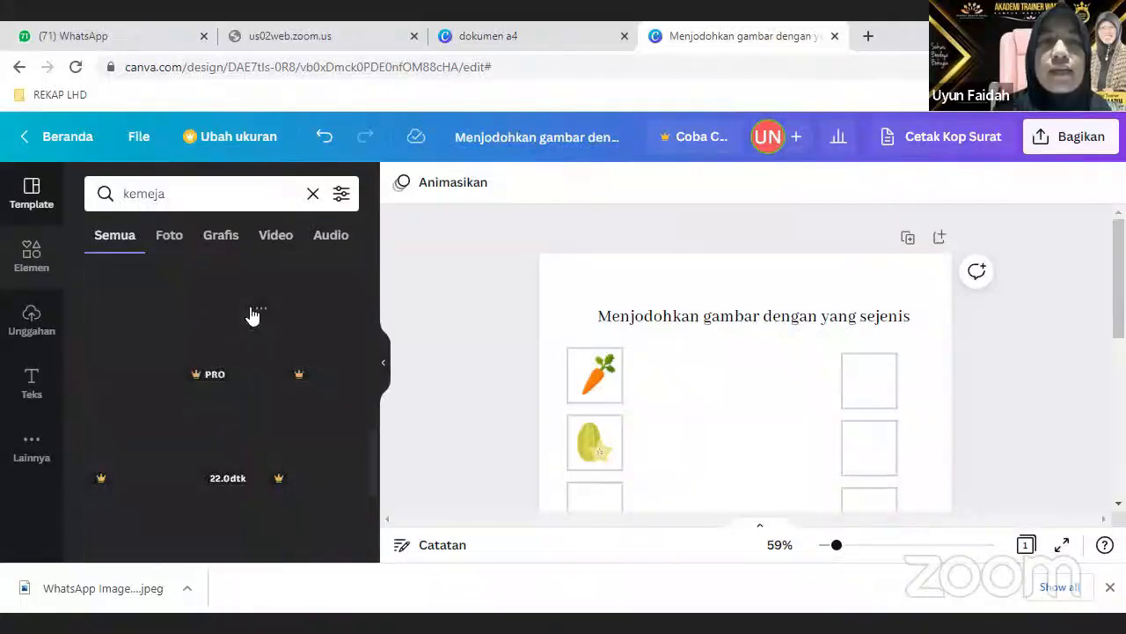
{"action": "scroll", "coordinate": [276, 339], "scroll_direction": "up", "scroll_amount": 1}
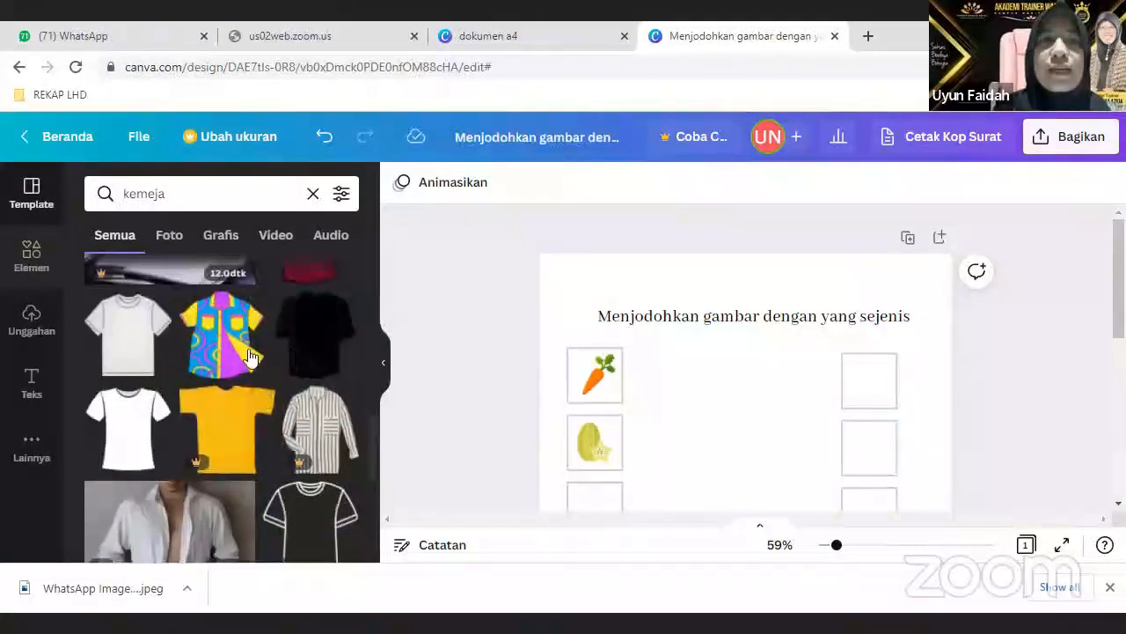
{"action": "scroll", "coordinate": [202, 361], "scroll_direction": "up", "scroll_amount": 1}
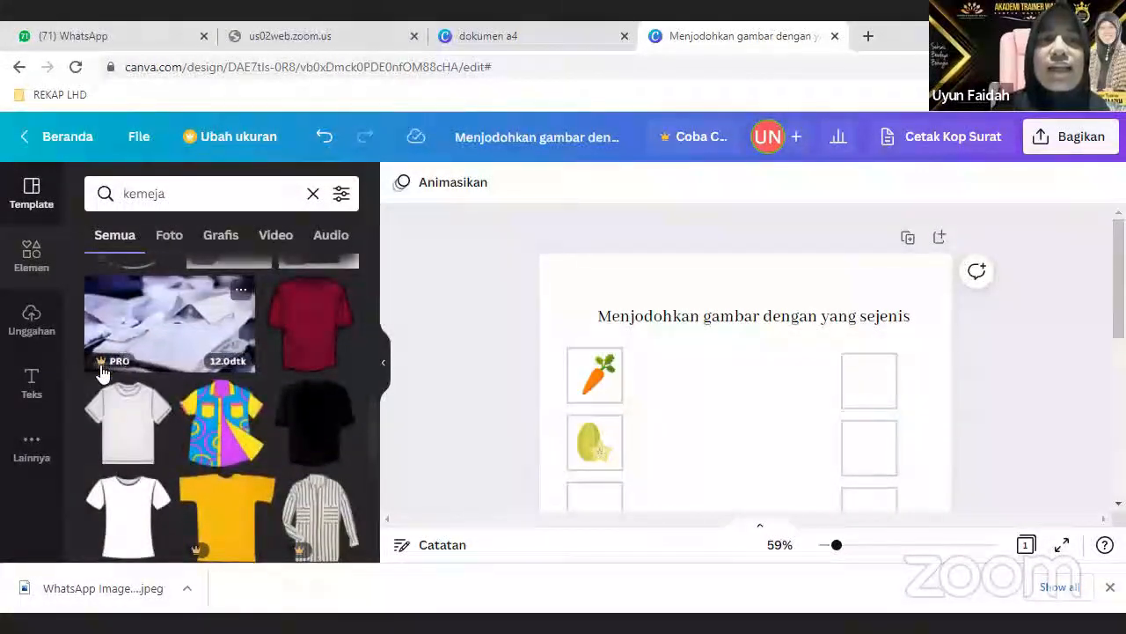
{"action": "left_click", "coordinate": [220, 440]}
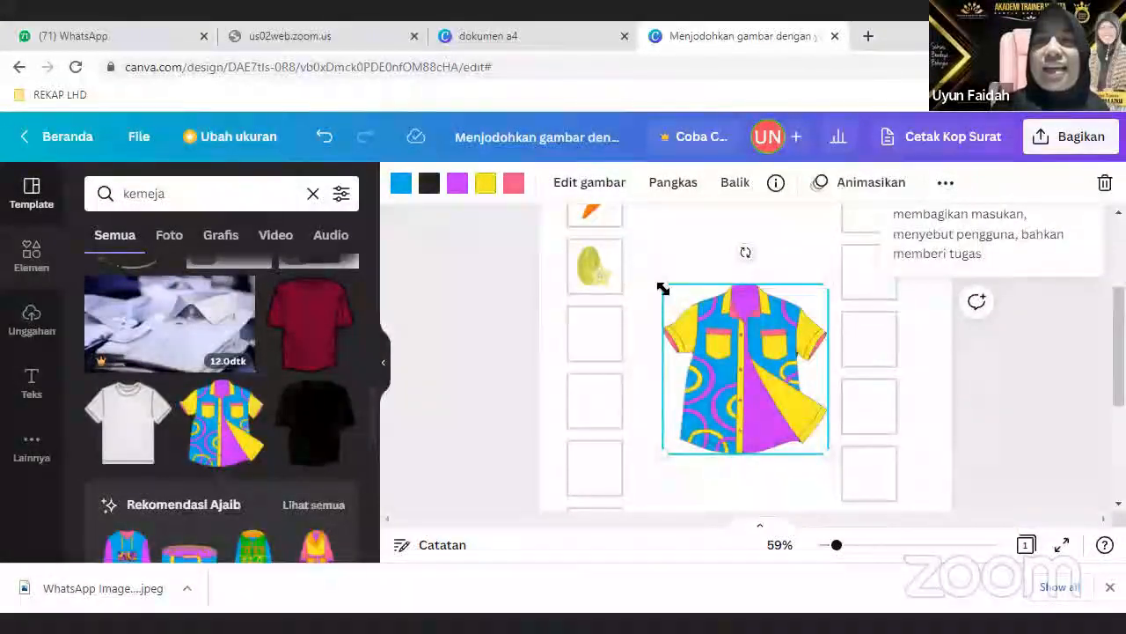
Step: Shrink the patterned shirt graphic and fit it inside the left column's third box
{"action": "left_click_drag", "start_coordinate": [663, 289], "coordinate": [618, 315]}
{"action": "left_click", "coordinate": [664, 365]}
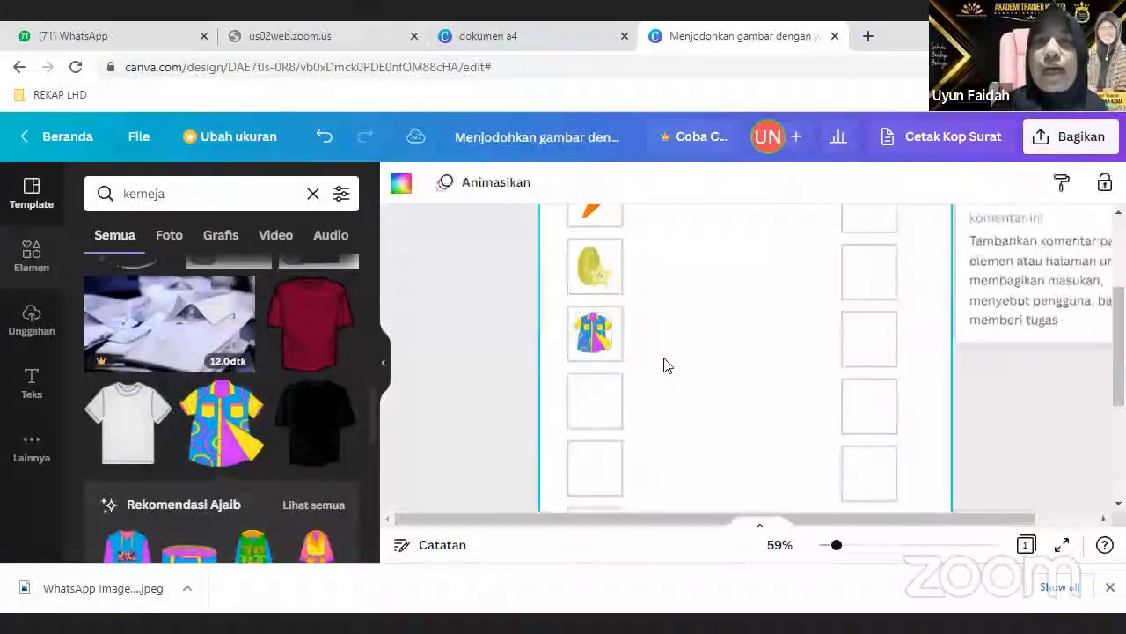
{"action": "scroll", "coordinate": [663, 364], "scroll_direction": "up", "scroll_amount": 2}
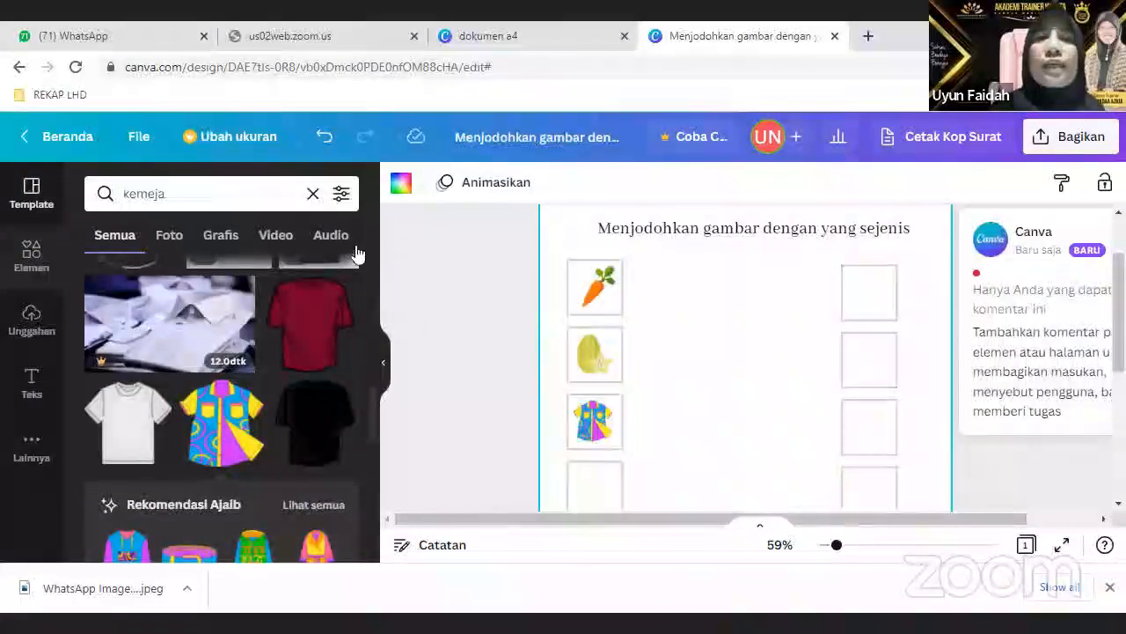
Step: Search the elements library for "sepatu" and add the black high-top sneaker graphic to the page
{"action": "left_click", "coordinate": [312, 194]}
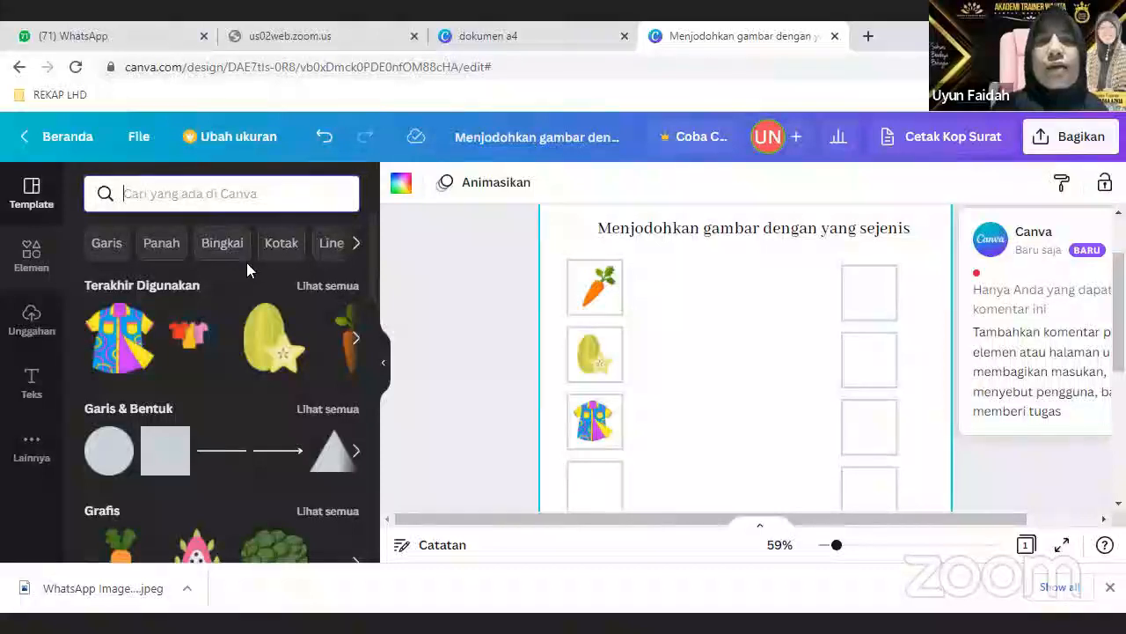
{"action": "type", "text": "sepatu"}
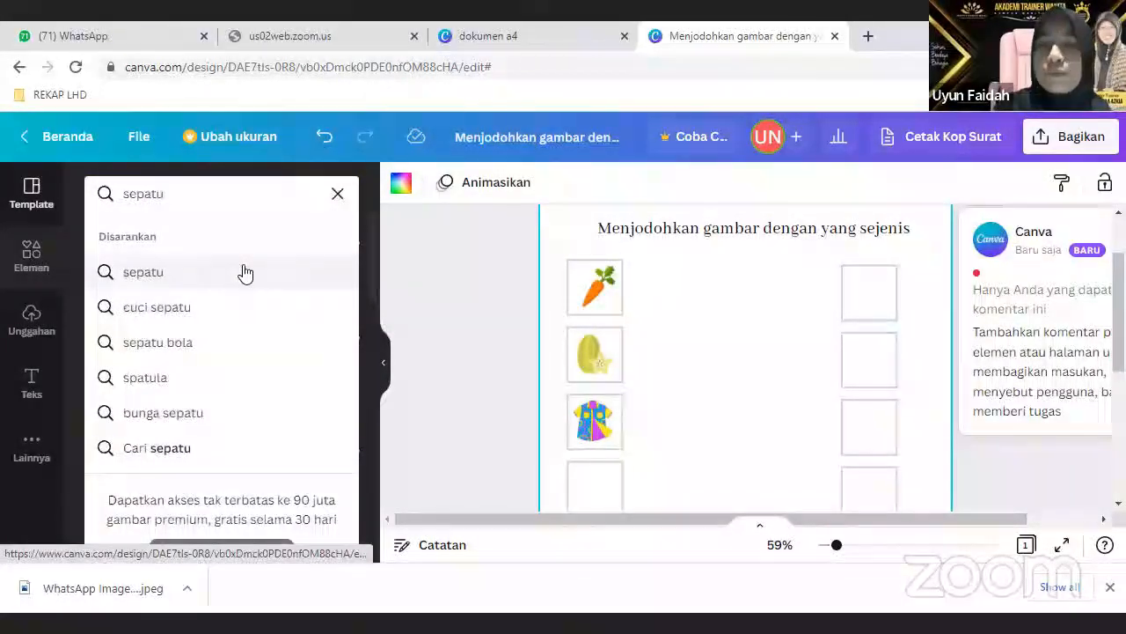
{"action": "left_click", "coordinate": [243, 272]}
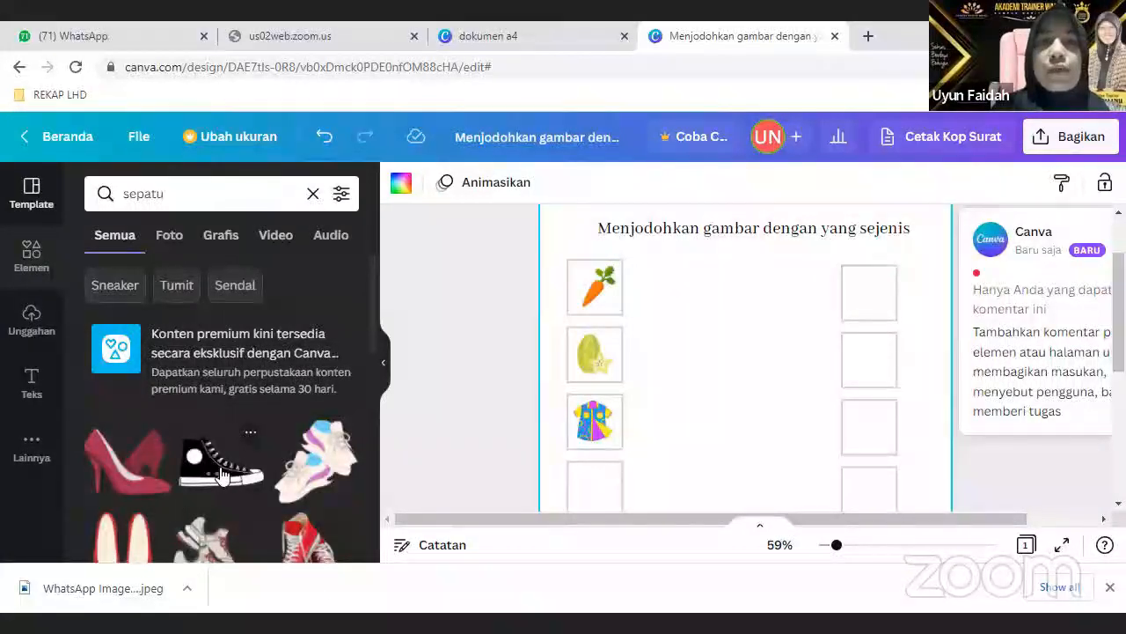
{"action": "left_click", "coordinate": [222, 475]}
Step: Shrink the black sneaker graphic and fit it inside the left column's fourth box
{"action": "scroll", "coordinate": [687, 339], "scroll_direction": "down", "scroll_amount": 2}
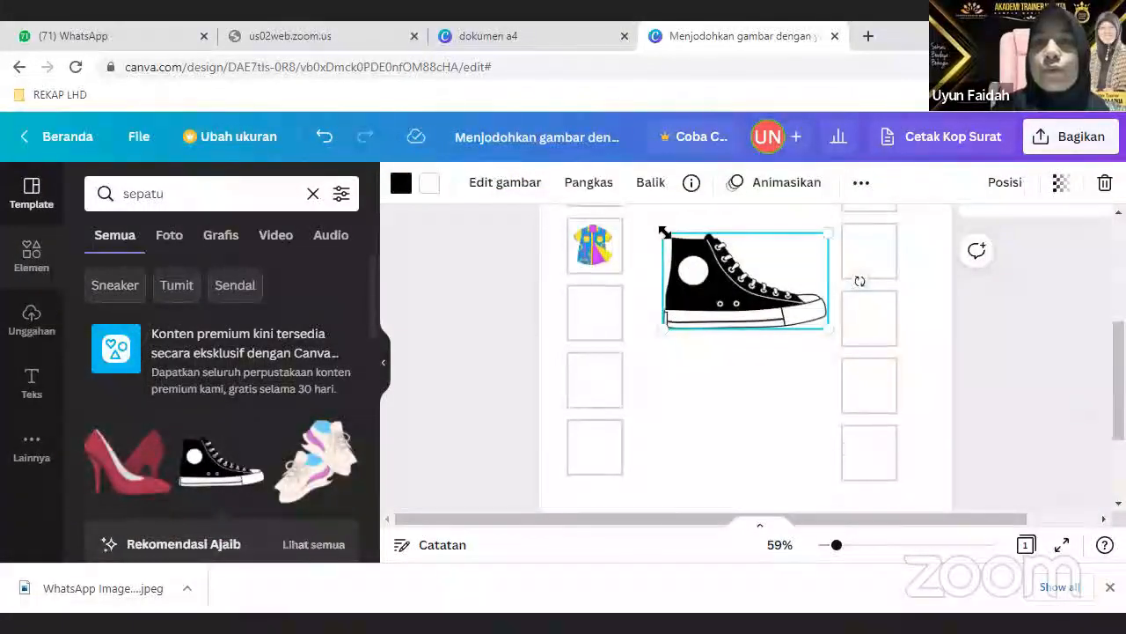
{"action": "left_click_drag", "start_coordinate": [666, 235], "coordinate": [566, 305]}
{"action": "left_click_drag", "start_coordinate": [635, 330], "coordinate": [595, 315]}
{"action": "left_click_drag", "start_coordinate": [835, 544], "coordinate": [841, 547]}
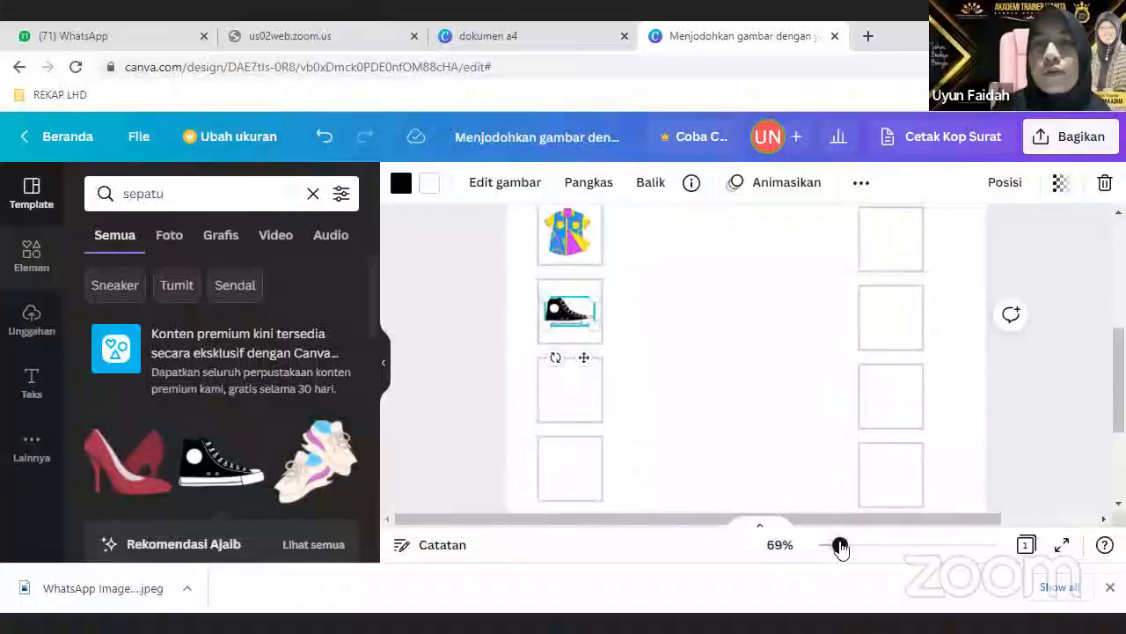
{"action": "left_click_drag", "start_coordinate": [595, 323], "coordinate": [590, 322]}
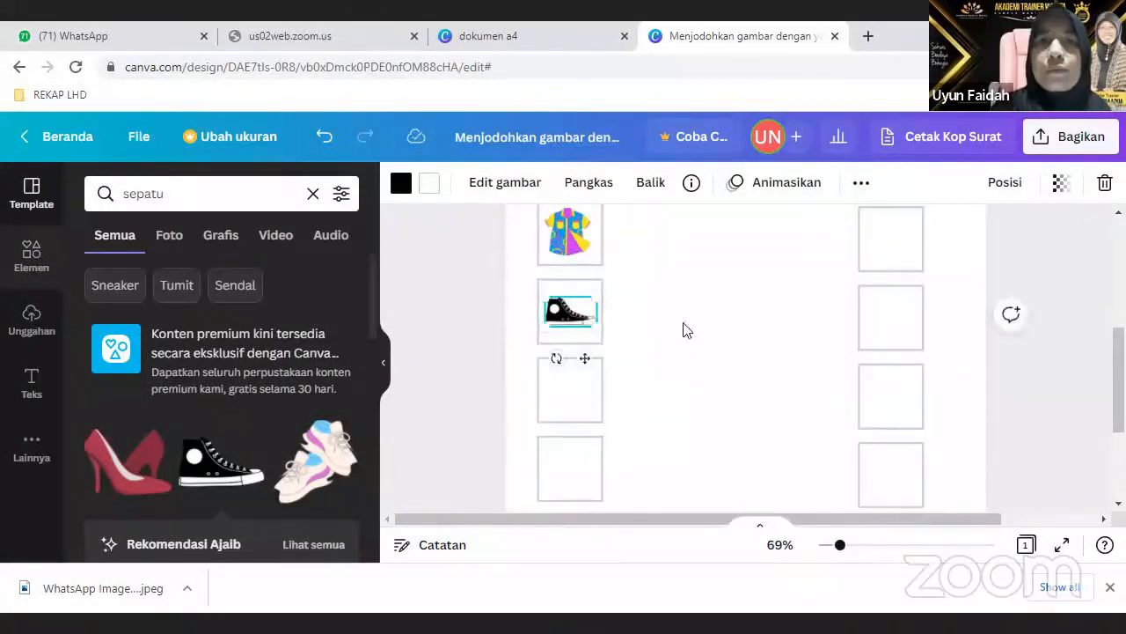
{"action": "left_click", "coordinate": [683, 324]}
{"action": "scroll", "coordinate": [602, 395], "scroll_direction": "up", "scroll_amount": 3}
{"action": "scroll", "coordinate": [604, 393], "scroll_direction": "down", "scroll_amount": 2}
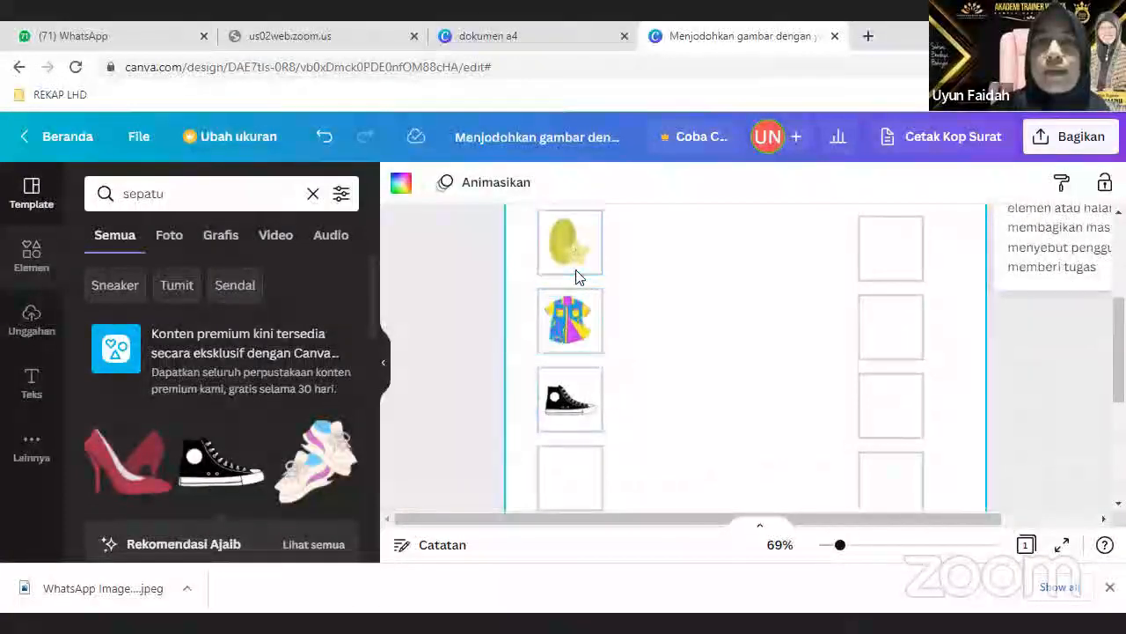
{"action": "scroll", "coordinate": [616, 343], "scroll_direction": "up", "scroll_amount": 3}
{"action": "scroll", "coordinate": [616, 345], "scroll_direction": "down", "scroll_amount": 2}
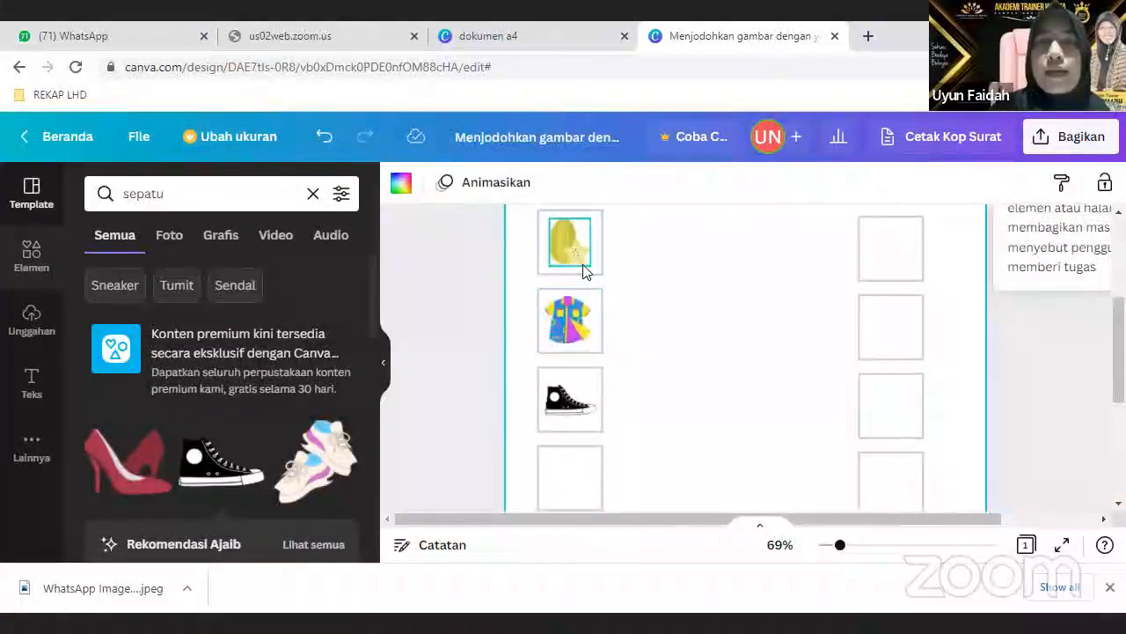
{"action": "scroll", "coordinate": [573, 264], "scroll_direction": "up", "scroll_amount": 2}
{"action": "scroll", "coordinate": [572, 303], "scroll_direction": "down", "scroll_amount": 3}
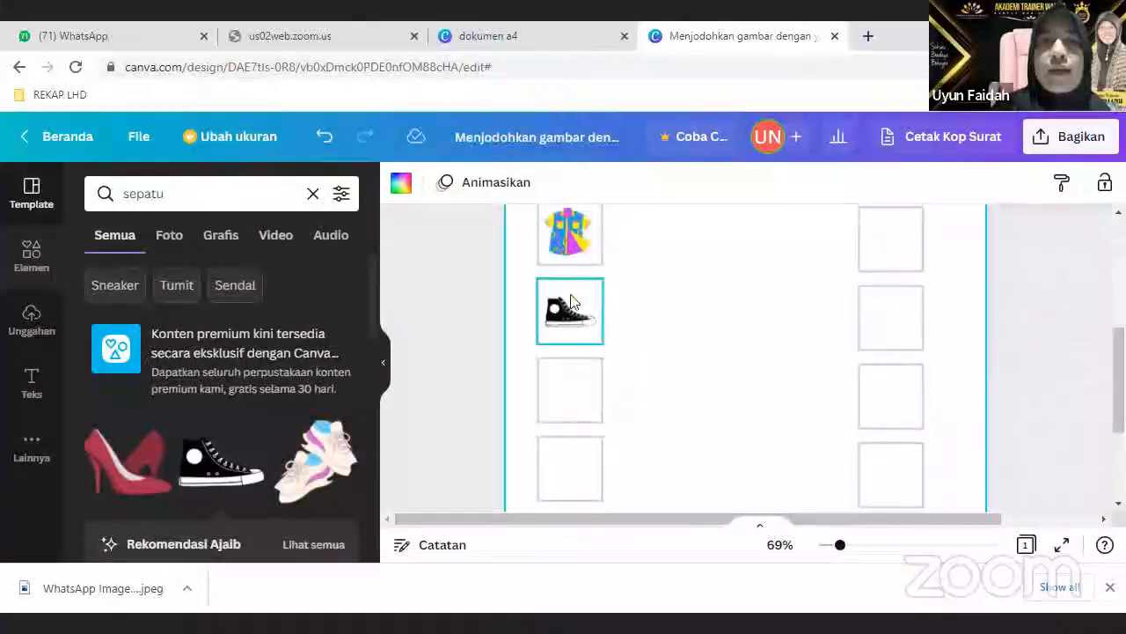
Step: Search the elements library for "meja"
{"action": "left_click", "coordinate": [313, 194]}
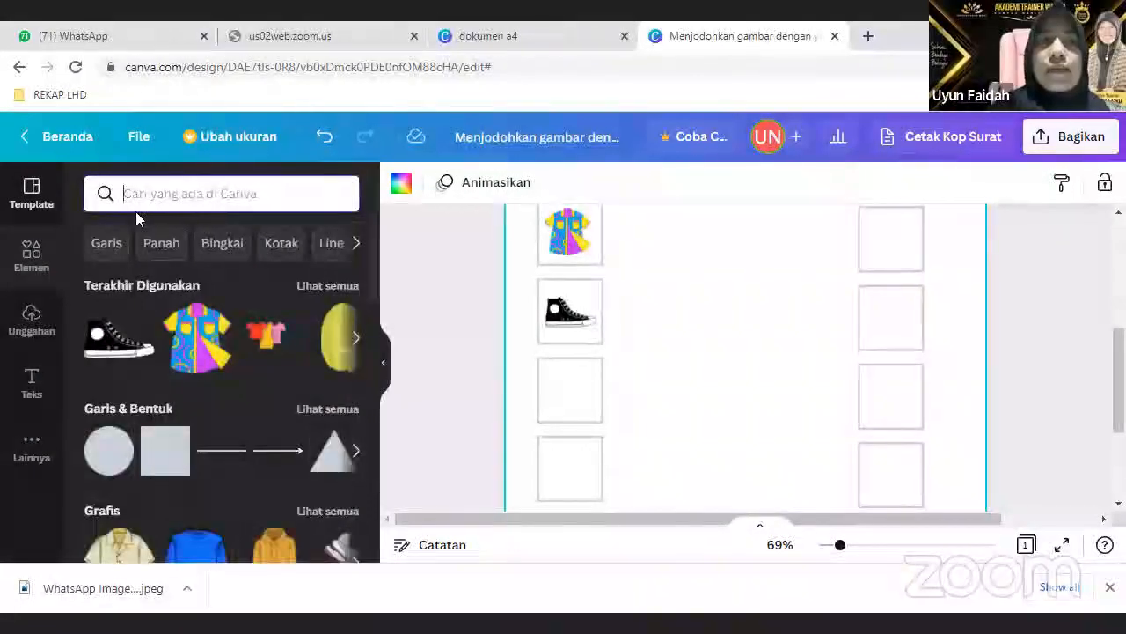
{"action": "left_click", "coordinate": [206, 201]}
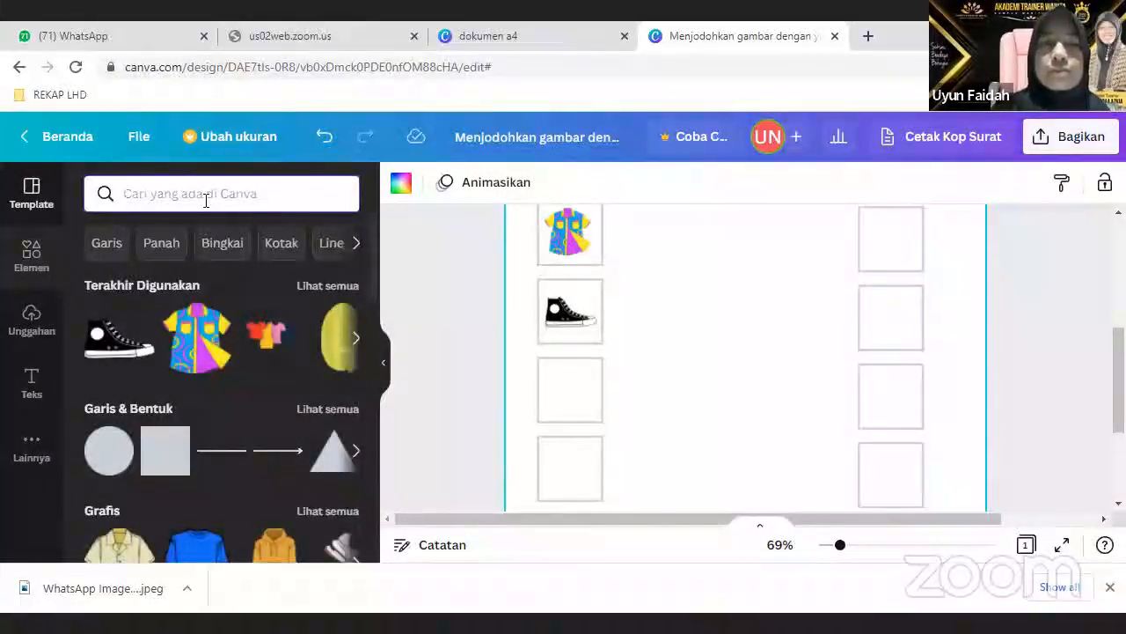
{"action": "type", "text": "meja"}
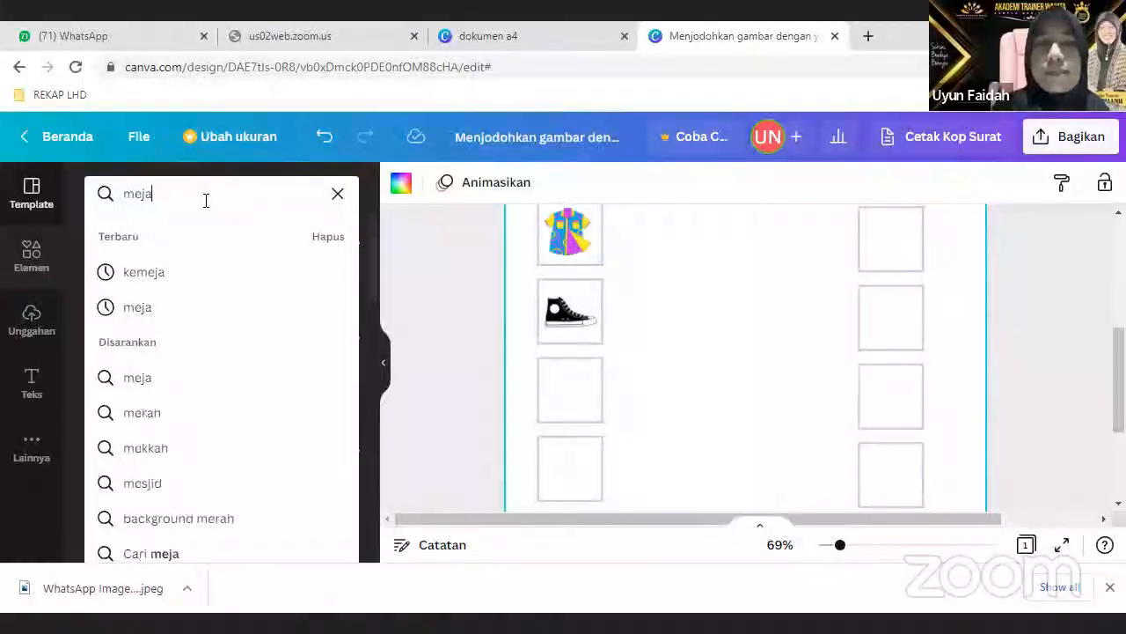
{"action": "key", "text": "Return"}
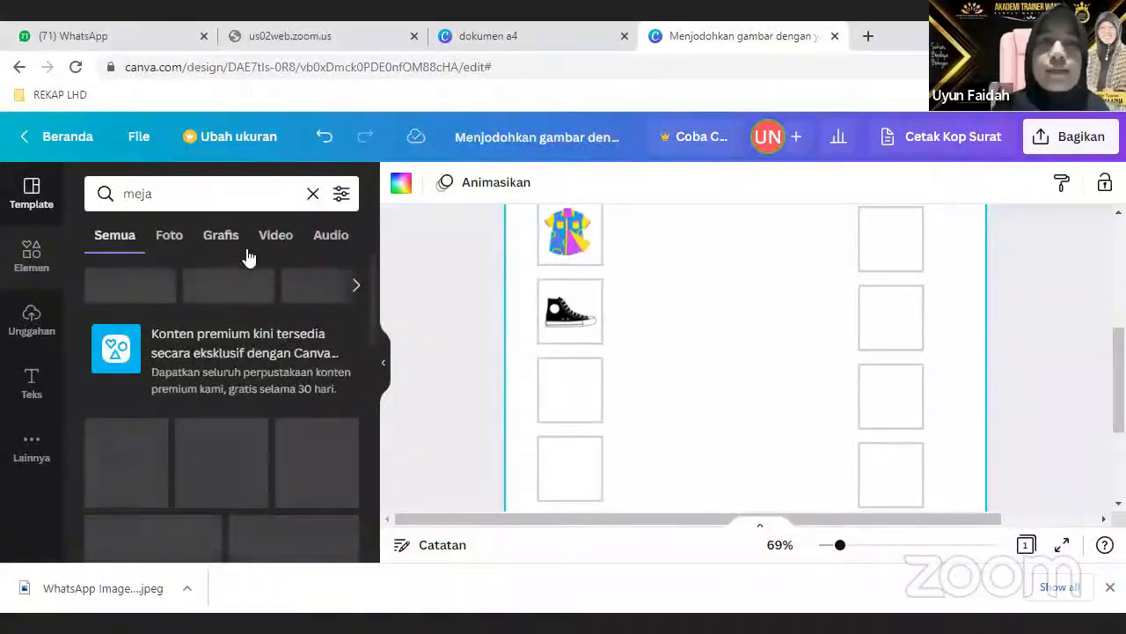
Step: Add the wooden table graphic with brown legs and shrink it to fit inside the left column's fifth box
{"action": "left_click", "coordinate": [117, 474]}
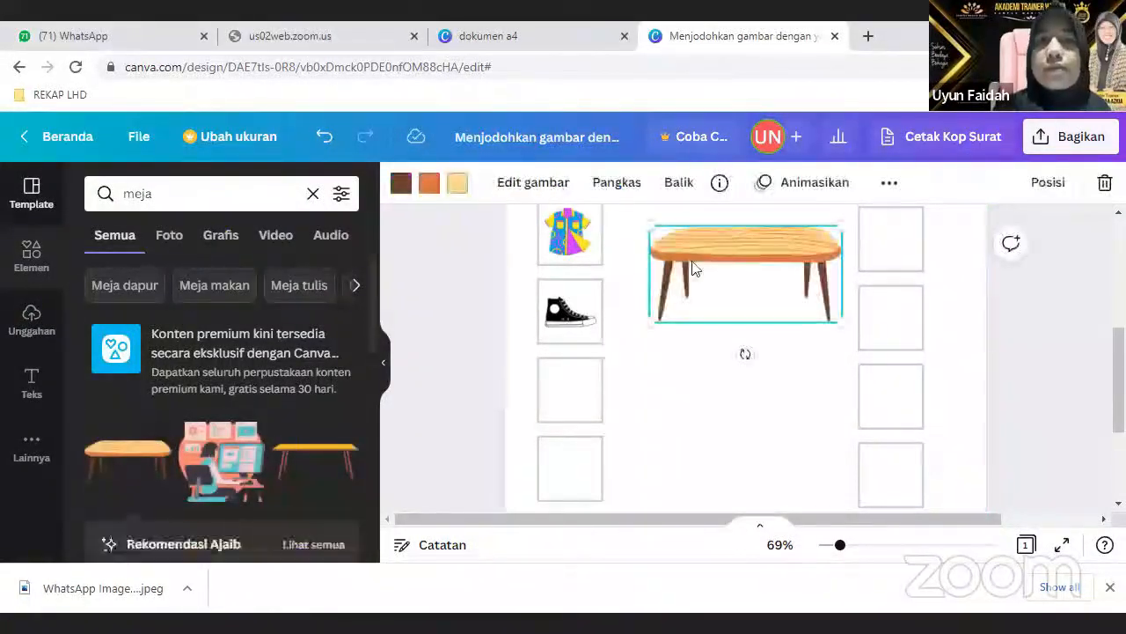
{"action": "left_click_drag", "start_coordinate": [650, 227], "coordinate": [592, 394]}
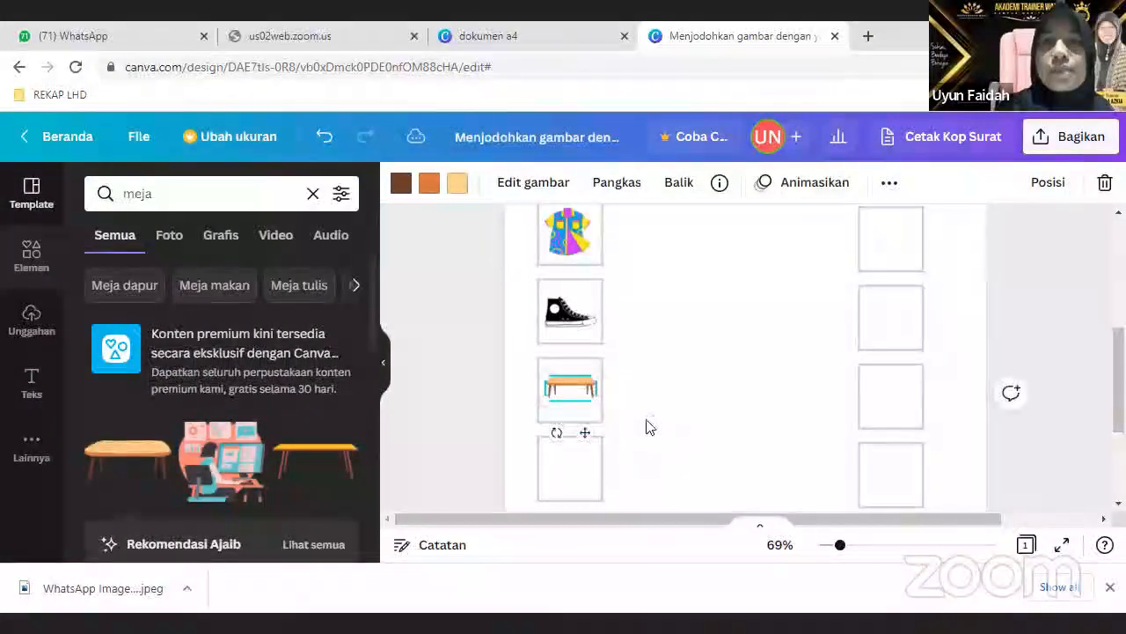
{"action": "left_click", "coordinate": [647, 428]}
Step: Search the elements library for "buku" and add the stack of three books graphic to the page
{"action": "left_click", "coordinate": [312, 195]}
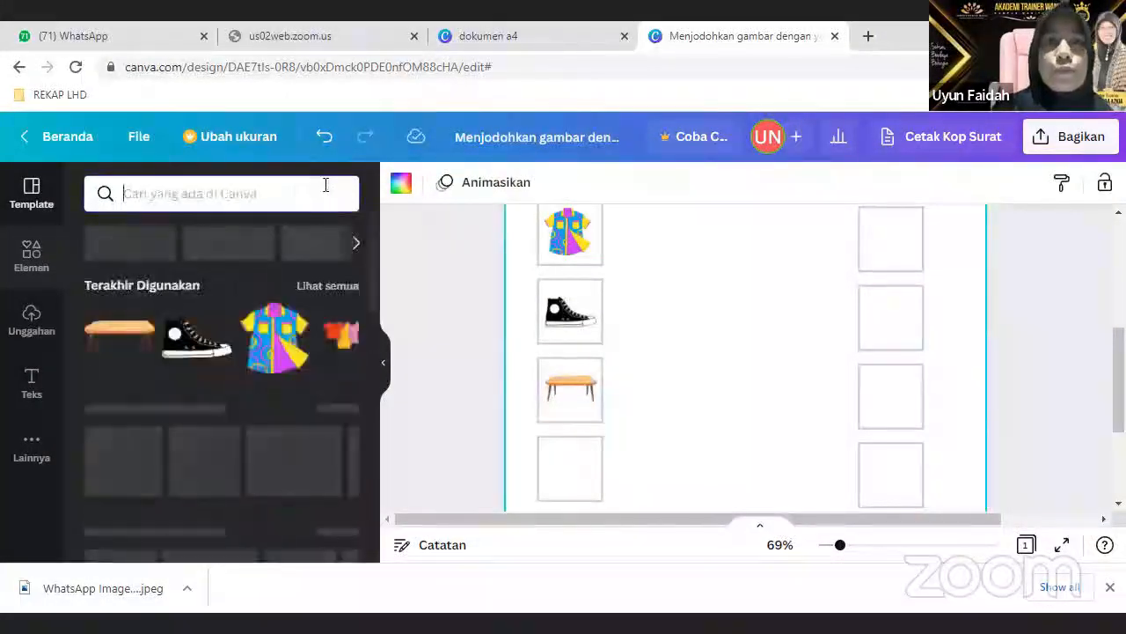
{"action": "type", "text": "buku"}
{"action": "key", "text": "Return"}
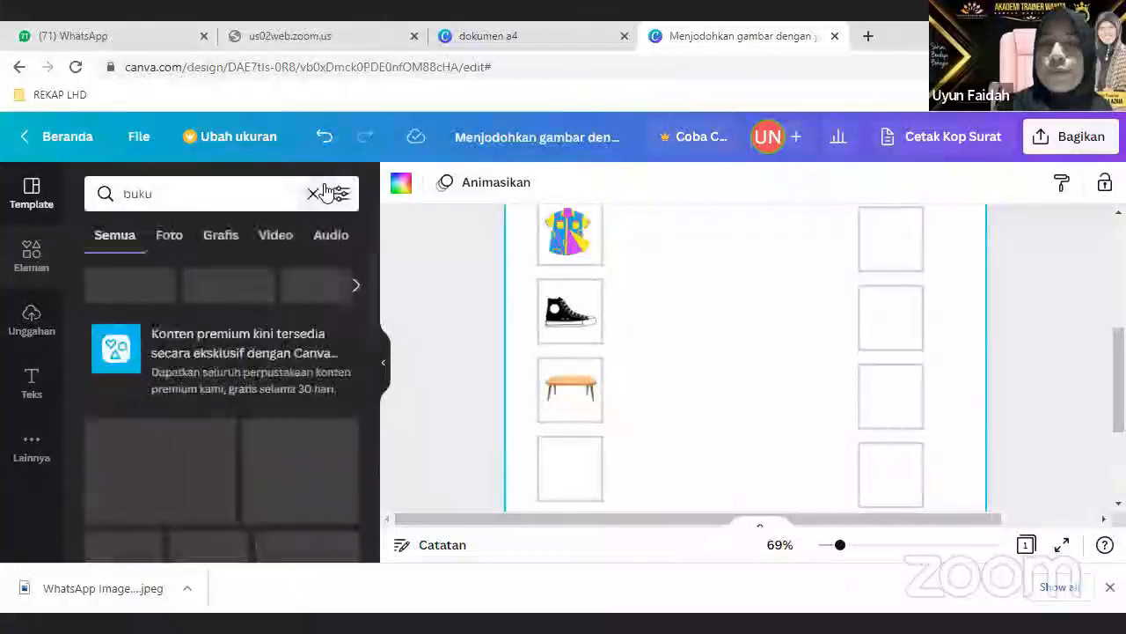
{"action": "scroll", "coordinate": [265, 264], "scroll_direction": "down", "scroll_amount": 3}
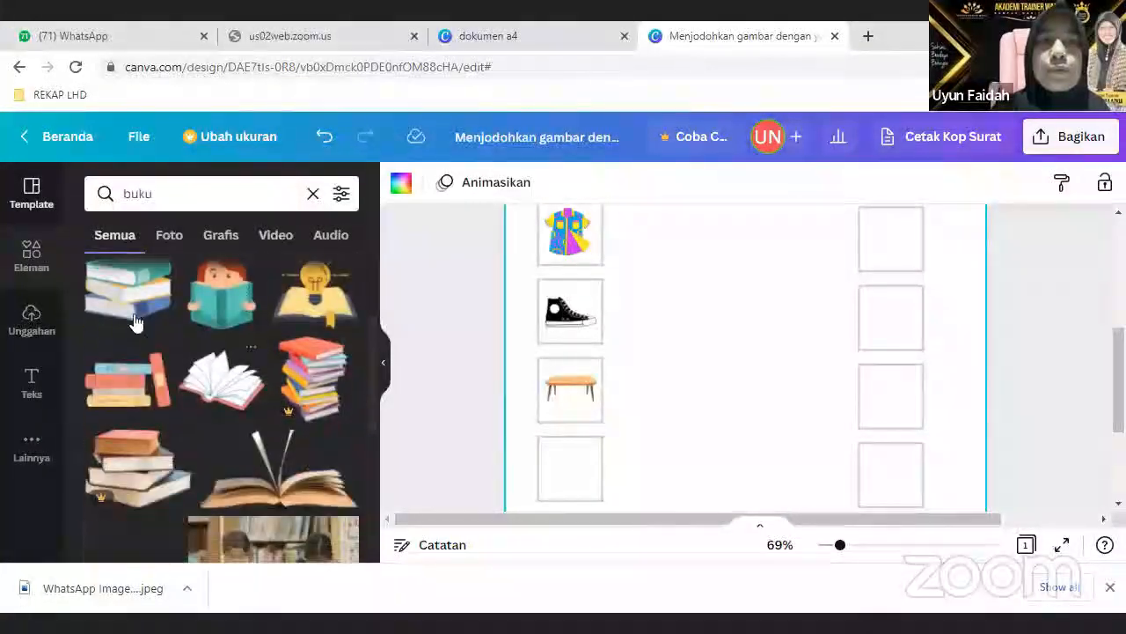
{"action": "left_click", "coordinate": [132, 303]}
{"action": "scroll", "coordinate": [704, 317], "scroll_direction": "up", "scroll_amount": 1}
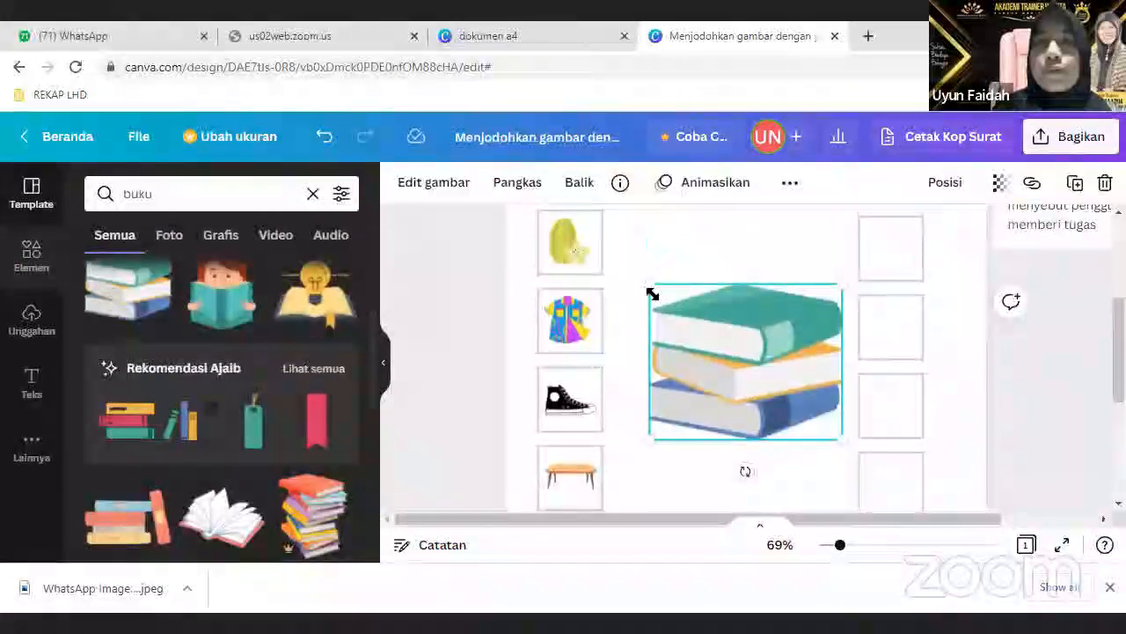
Step: Shrink the book stack graphic and fit it inside the left column's sixth box
{"action": "left_click_drag", "start_coordinate": [663, 288], "coordinate": [760, 369]}
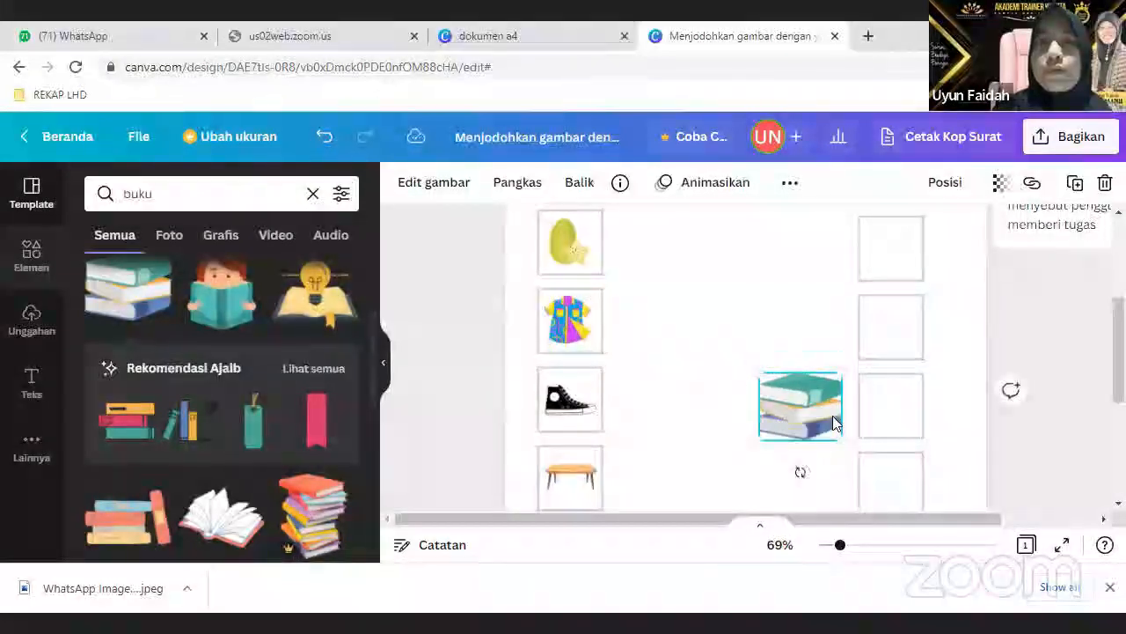
{"action": "scroll", "coordinate": [827, 442], "scroll_direction": "down", "scroll_amount": 3}
{"action": "left_click_drag", "start_coordinate": [798, 256], "coordinate": [573, 396]}
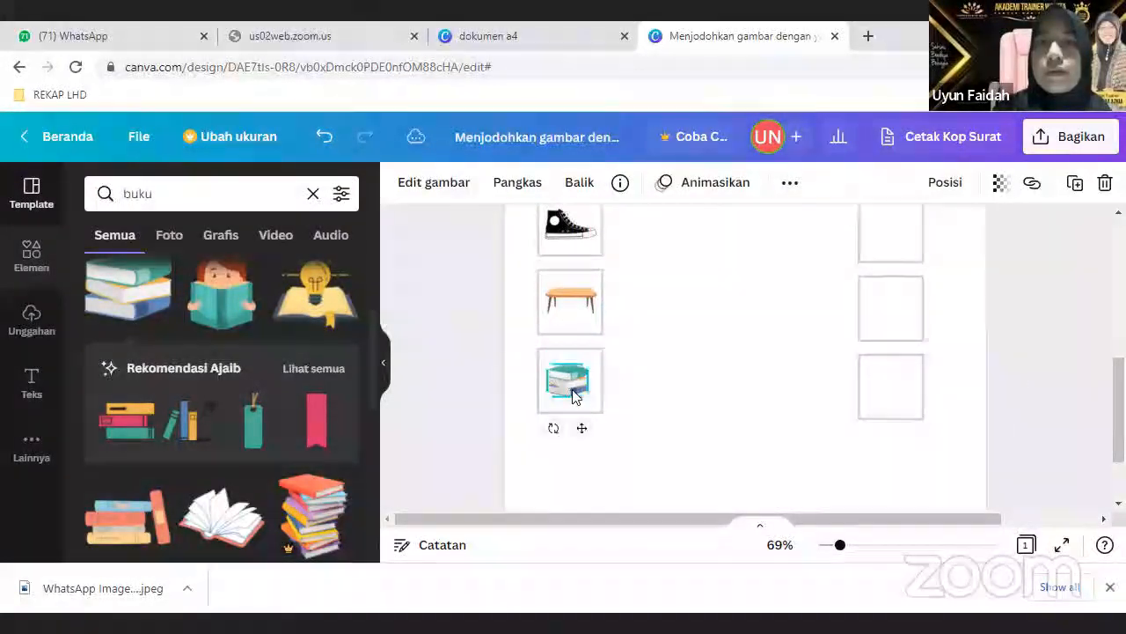
{"action": "left_click", "coordinate": [703, 376]}
Step: Search the elements library for "bayam" and add the leafy green spinach bunch graphic to the page
{"action": "left_click_drag", "start_coordinate": [838, 551], "coordinate": [822, 543]}
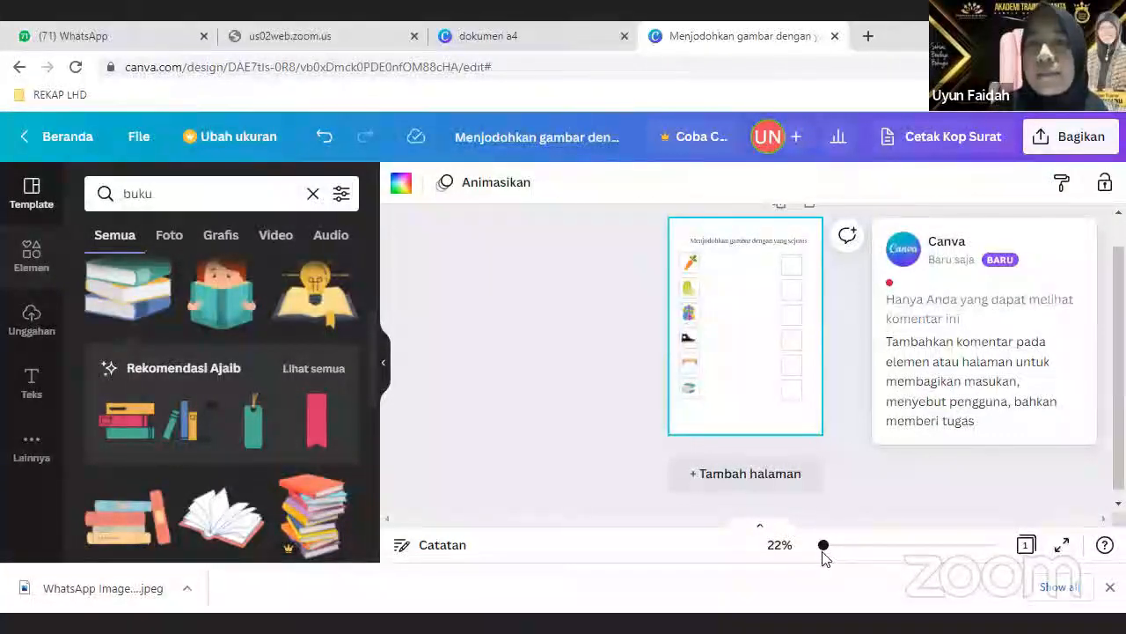
{"action": "left_click_drag", "start_coordinate": [824, 549], "coordinate": [829, 552]}
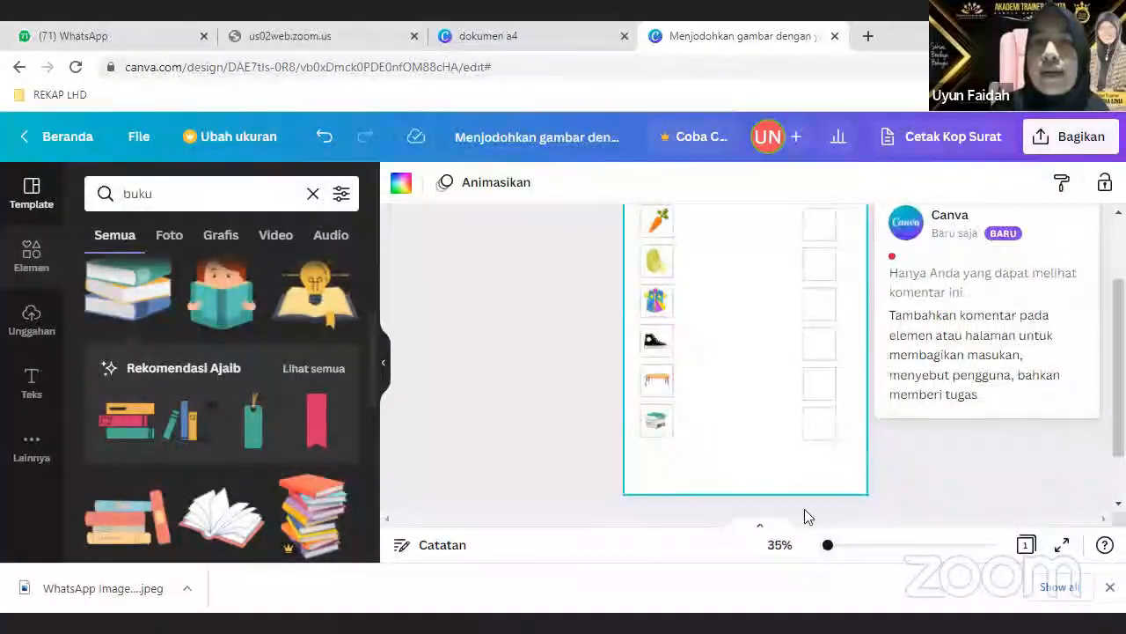
{"action": "scroll", "coordinate": [796, 488], "scroll_direction": "up", "scroll_amount": 2}
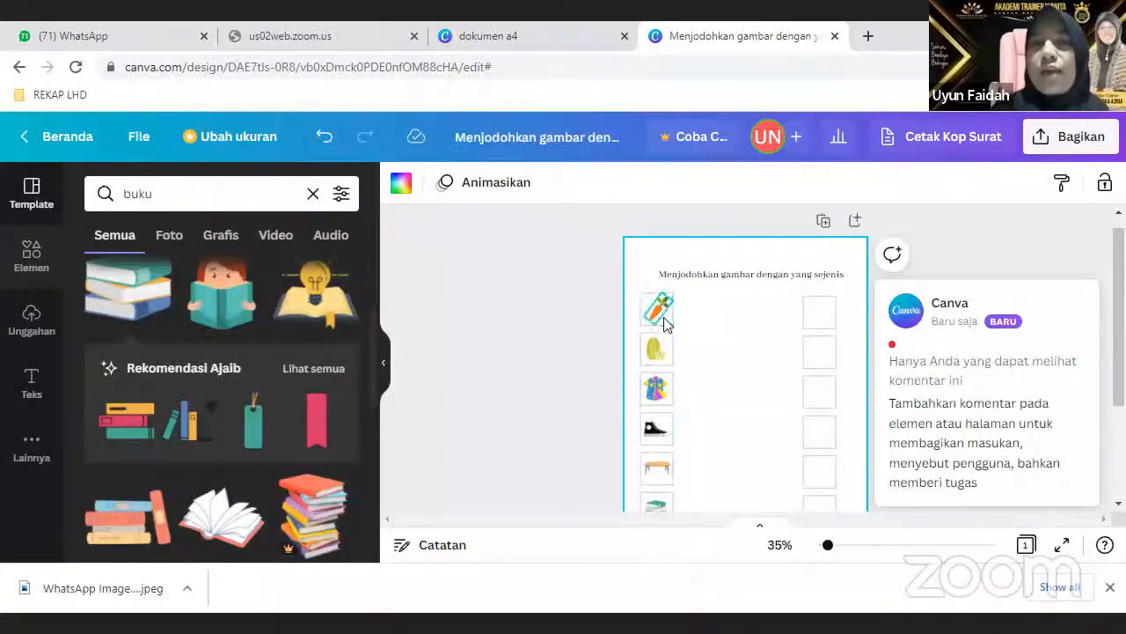
{"action": "left_click", "coordinate": [312, 195]}
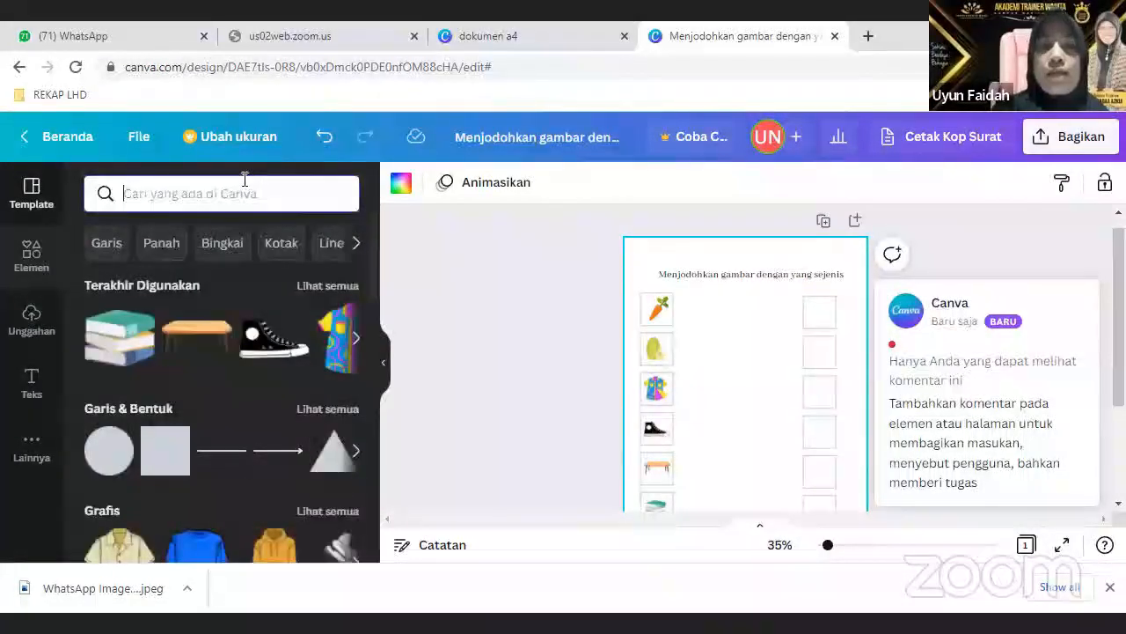
{"action": "type", "text": "bayam"}
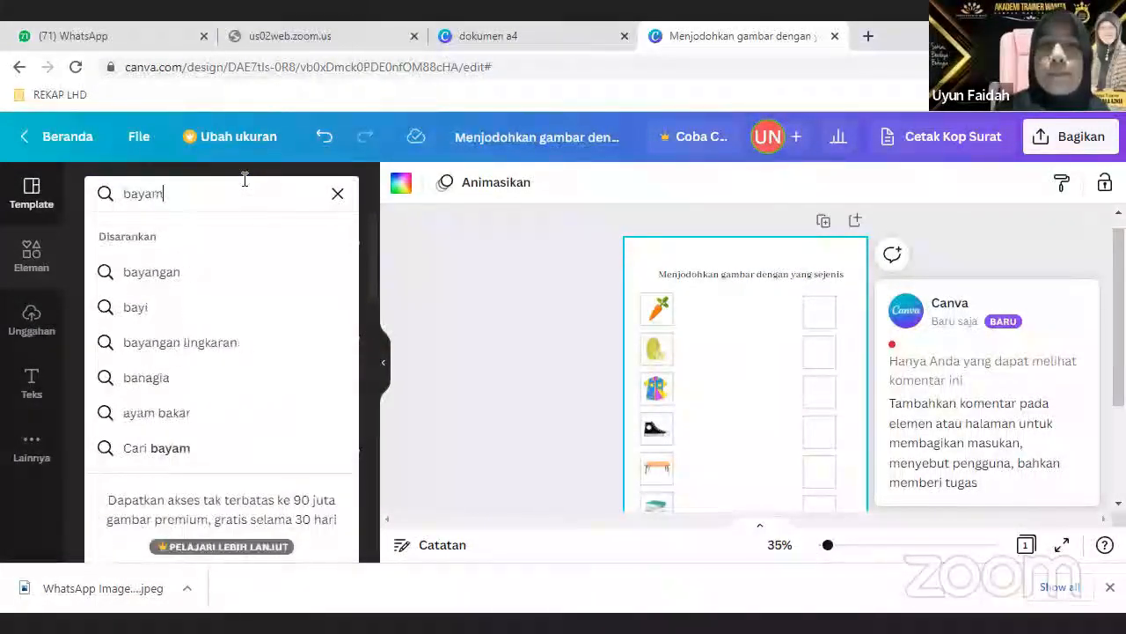
{"action": "key", "text": "Return"}
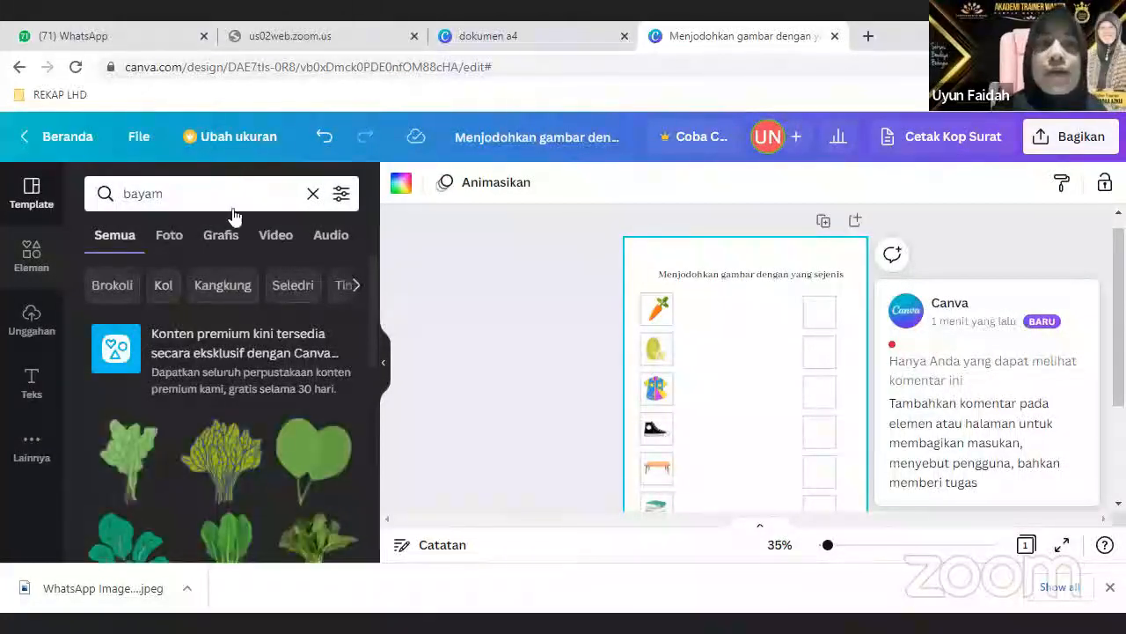
{"action": "left_click", "coordinate": [224, 460]}
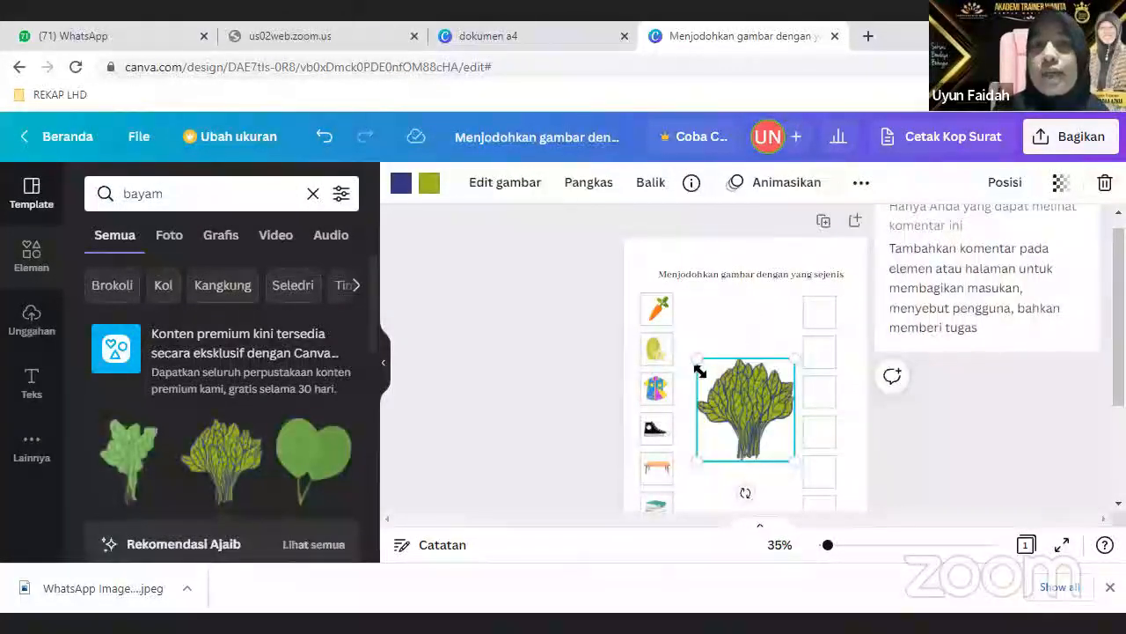
Step: Shrink the spinach graphic and fit it inside the right column's fourth box
{"action": "left_click_drag", "start_coordinate": [700, 372], "coordinate": [820, 434]}
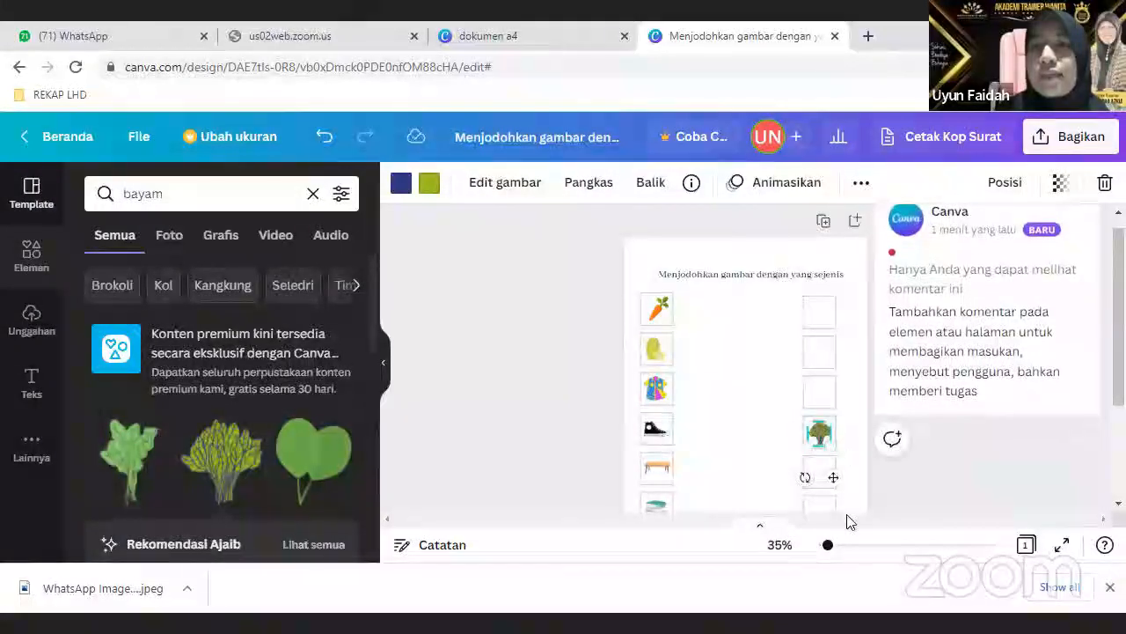
{"action": "left_click_drag", "start_coordinate": [828, 545], "coordinate": [836, 545]}
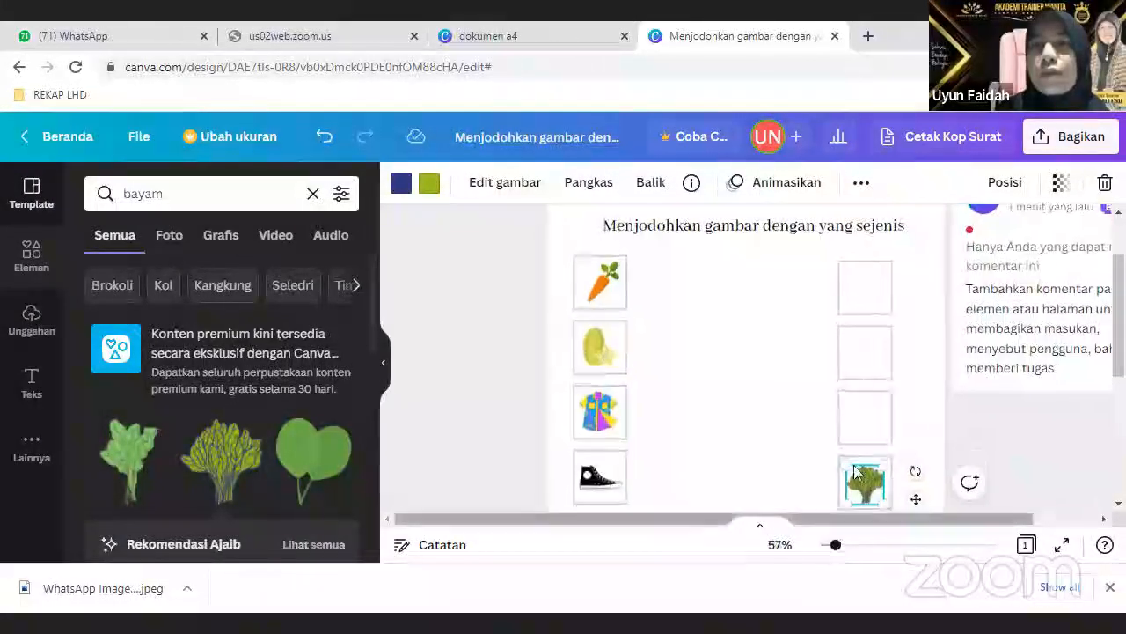
{"action": "scroll", "coordinate": [765, 442], "scroll_direction": "down", "scroll_amount": 2}
{"action": "scroll", "coordinate": [706, 346], "scroll_direction": "up", "scroll_amount": 3}
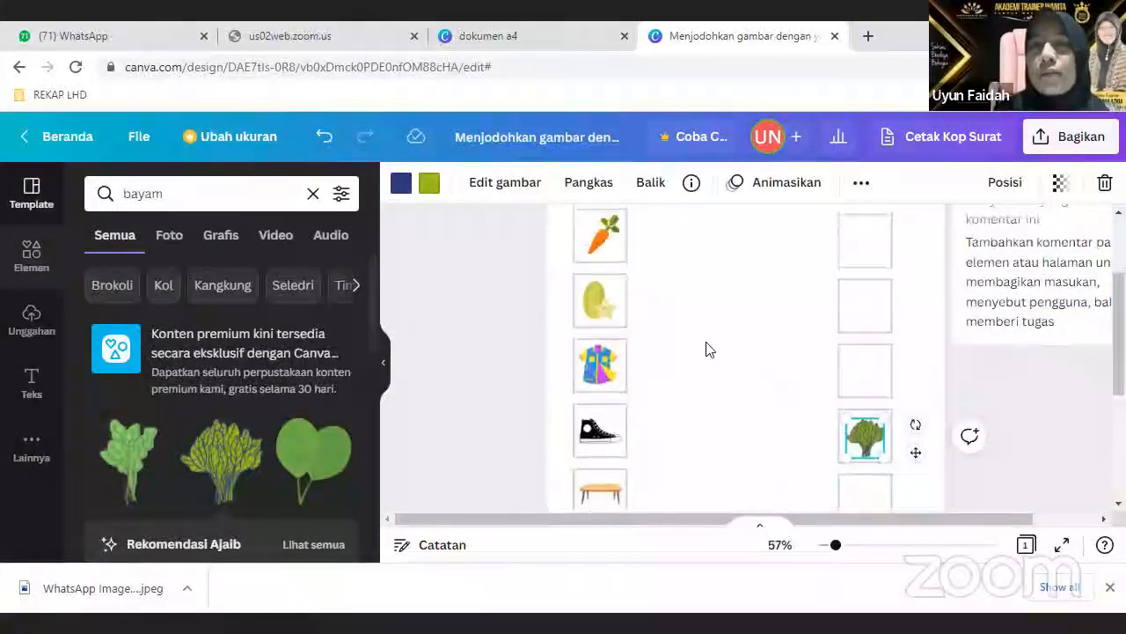
Step: Search the elements library for "apel" and add the realistic red apple with a green leaf to the page
{"action": "scroll", "coordinate": [705, 345], "scroll_direction": "up", "scroll_amount": 2}
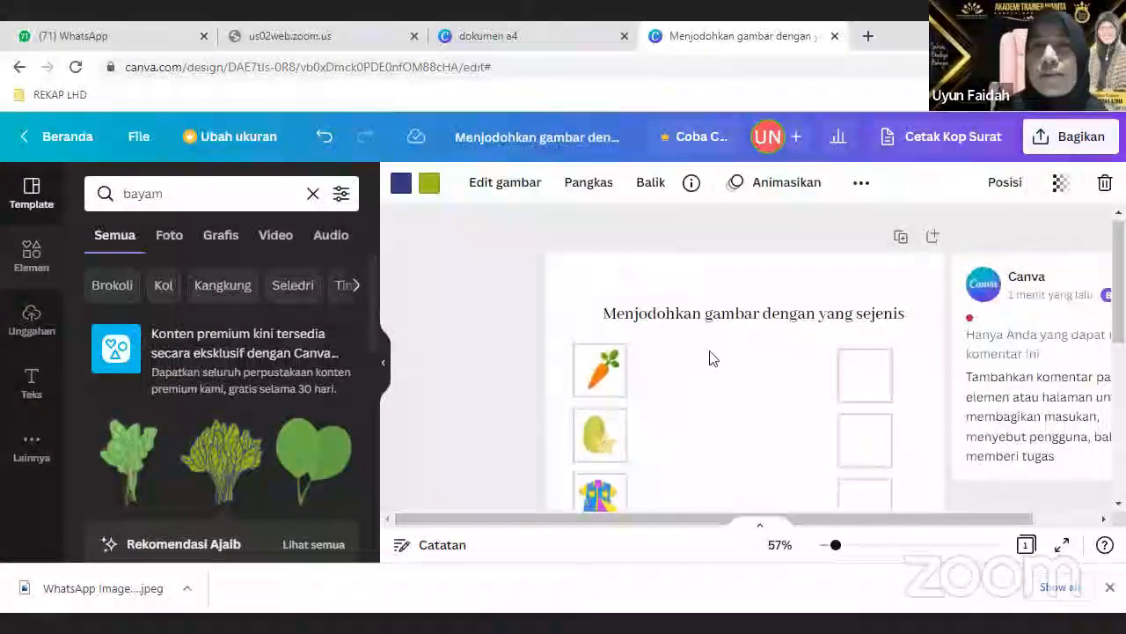
{"action": "scroll", "coordinate": [709, 356], "scroll_direction": "down", "scroll_amount": 3}
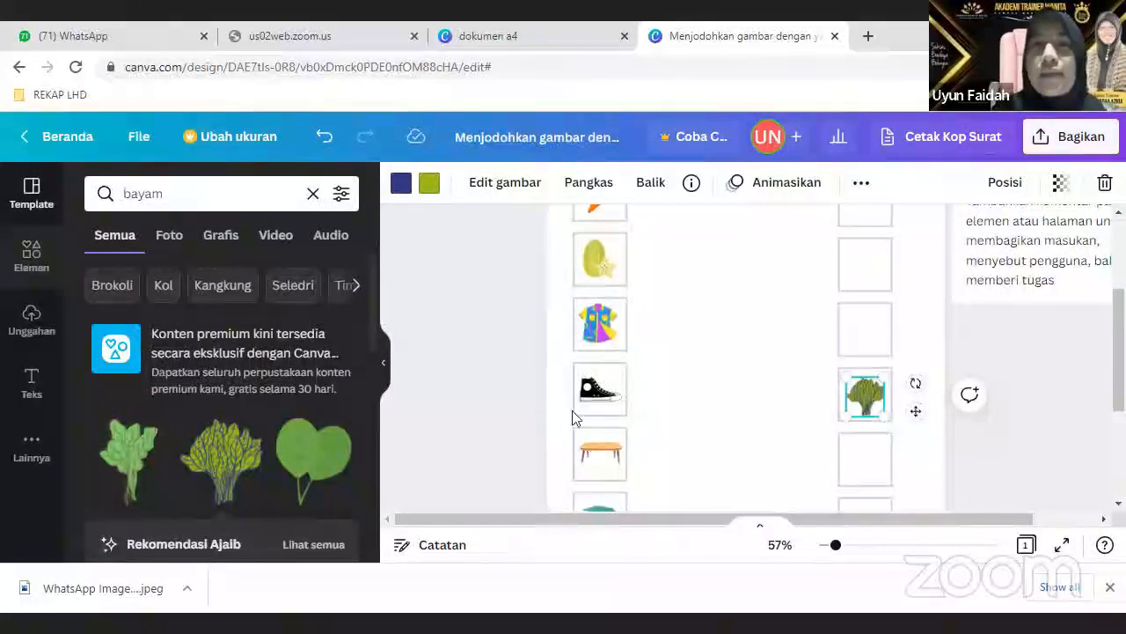
{"action": "scroll", "coordinate": [595, 335], "scroll_direction": "up", "scroll_amount": 2}
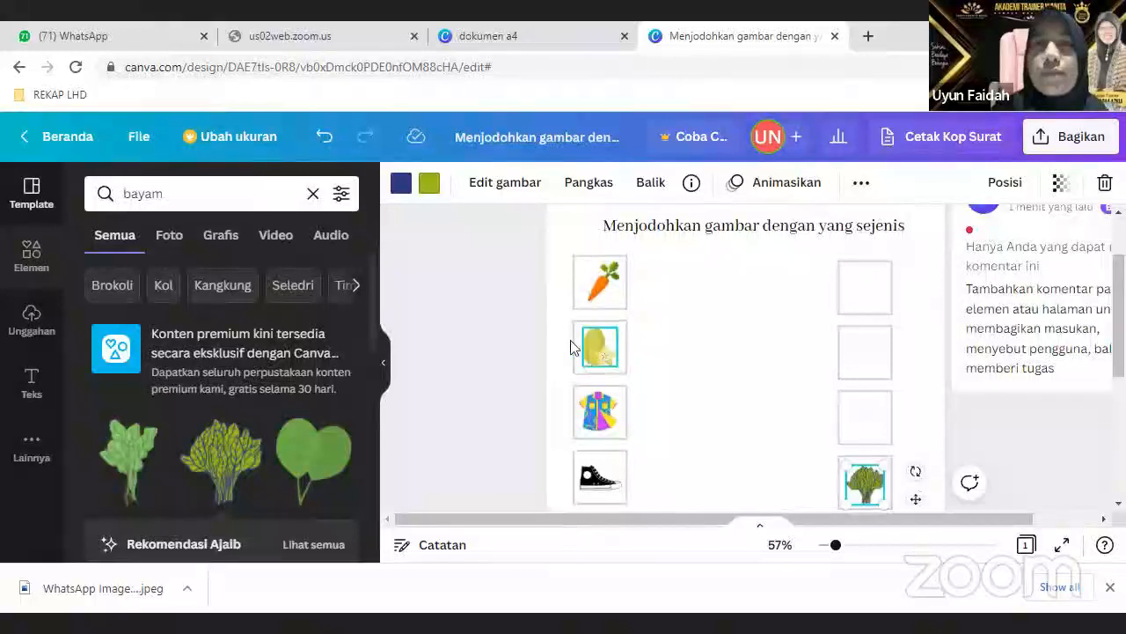
{"action": "left_click", "coordinate": [314, 194]}
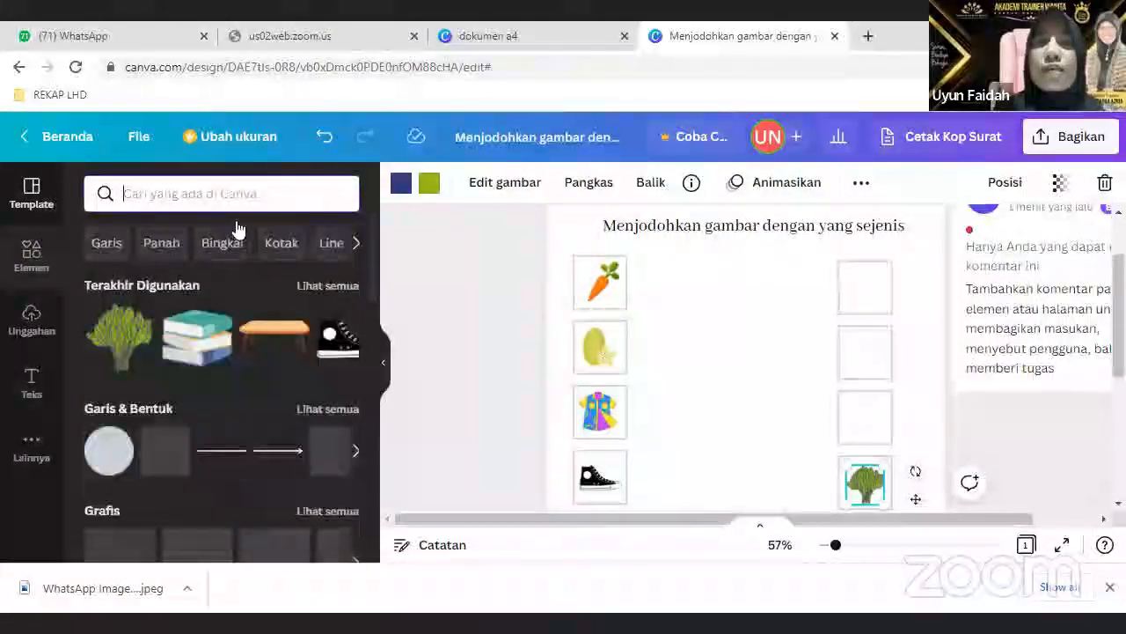
{"action": "type", "text": "apel"}
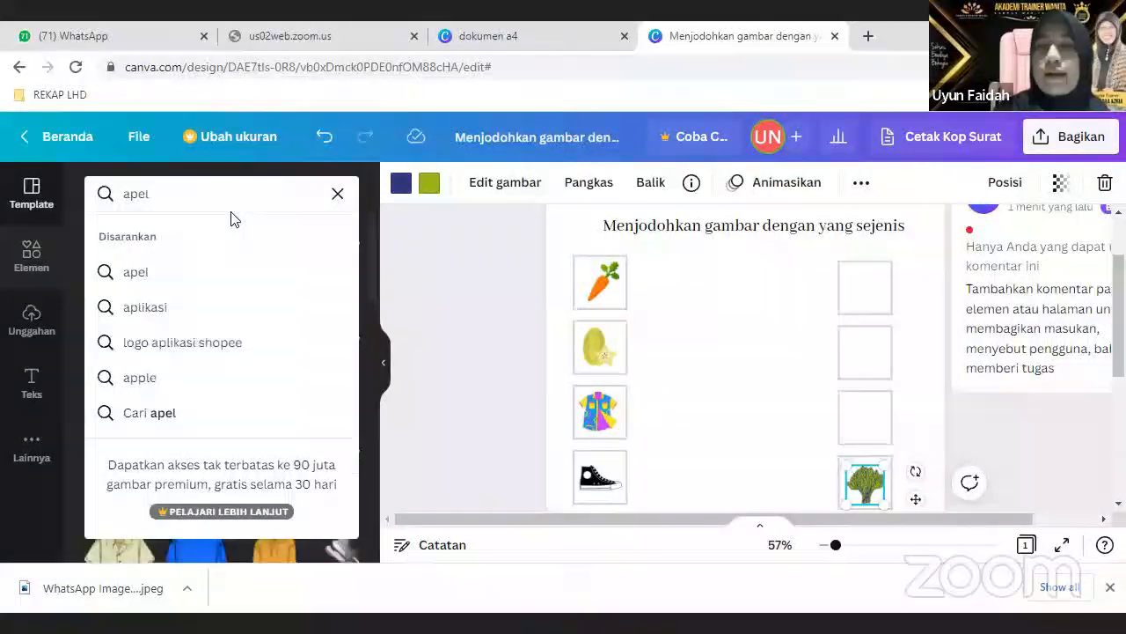
{"action": "key", "text": "Return"}
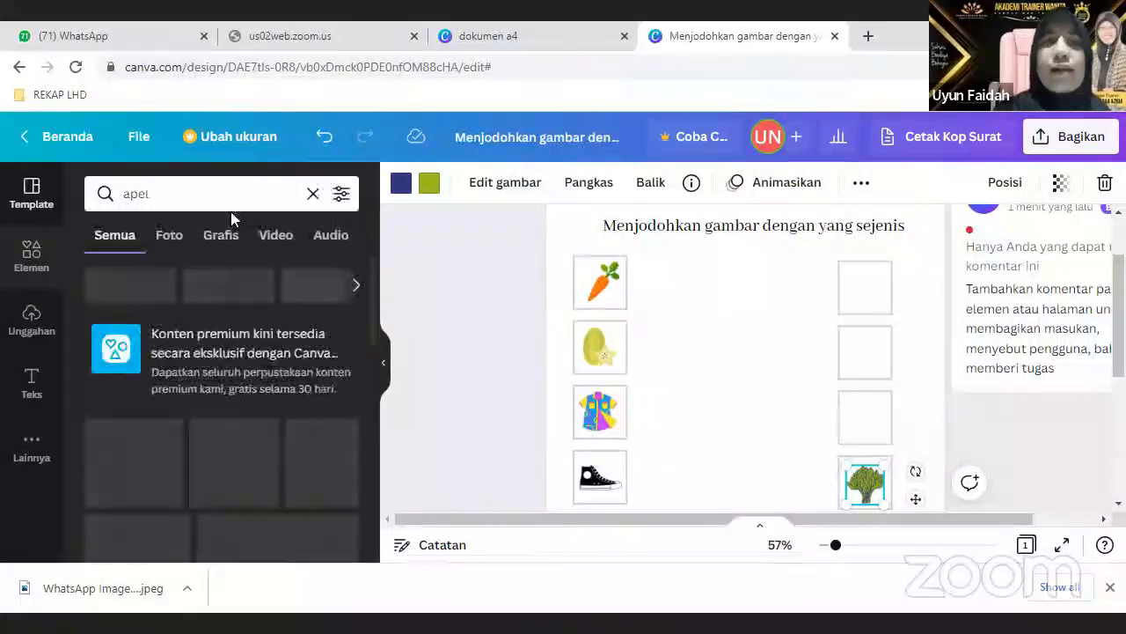
{"action": "left_click", "coordinate": [246, 514]}
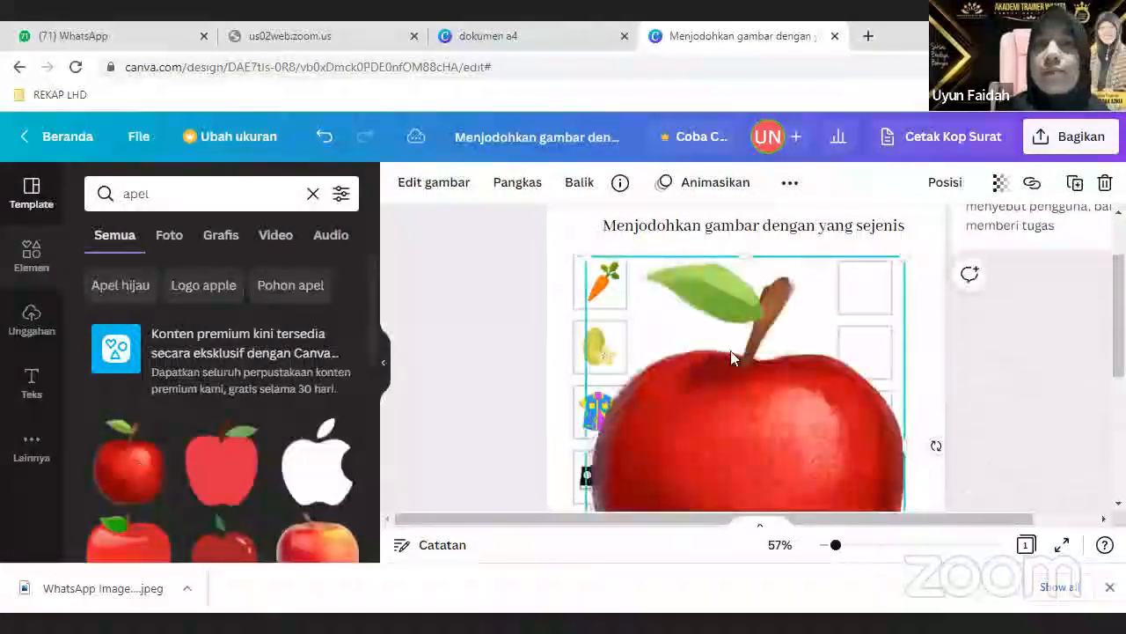
Step: Shrink the red apple graphic and fit it inside the right column's third box
{"action": "left_click_drag", "start_coordinate": [585, 257], "coordinate": [769, 423]}
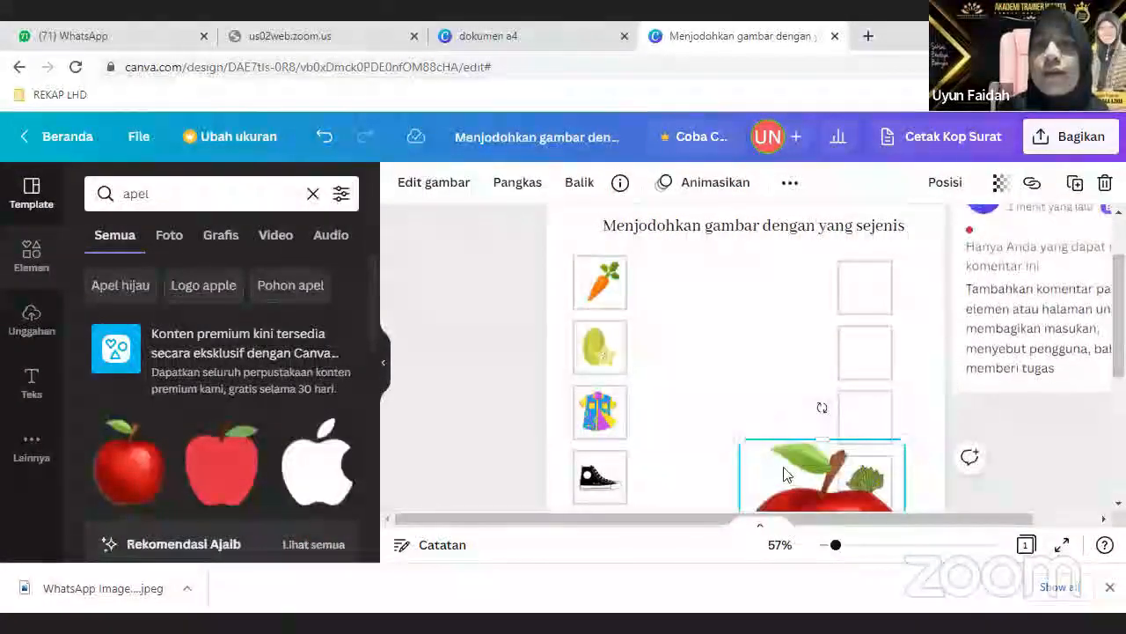
{"action": "left_click_drag", "start_coordinate": [787, 470], "coordinate": [716, 307]}
{"action": "left_click_drag", "start_coordinate": [674, 234], "coordinate": [853, 407]}
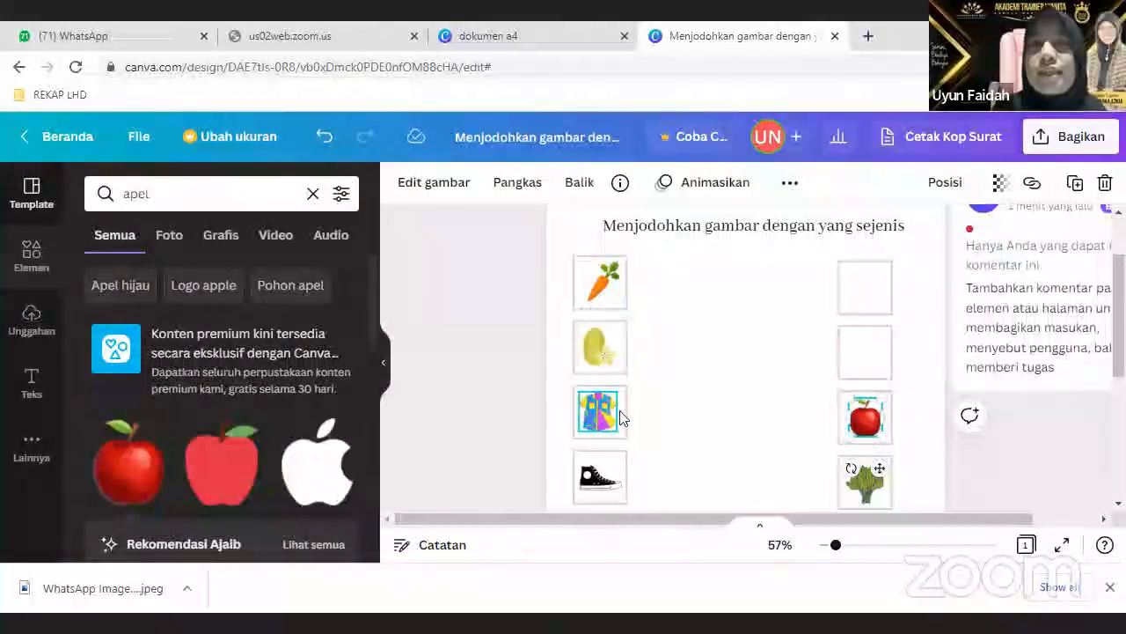
Step: Search the elements library for "celana" and add the brown long trousers graphic to the page
{"action": "left_click", "coordinate": [313, 195]}
{"action": "type", "text": "c"}
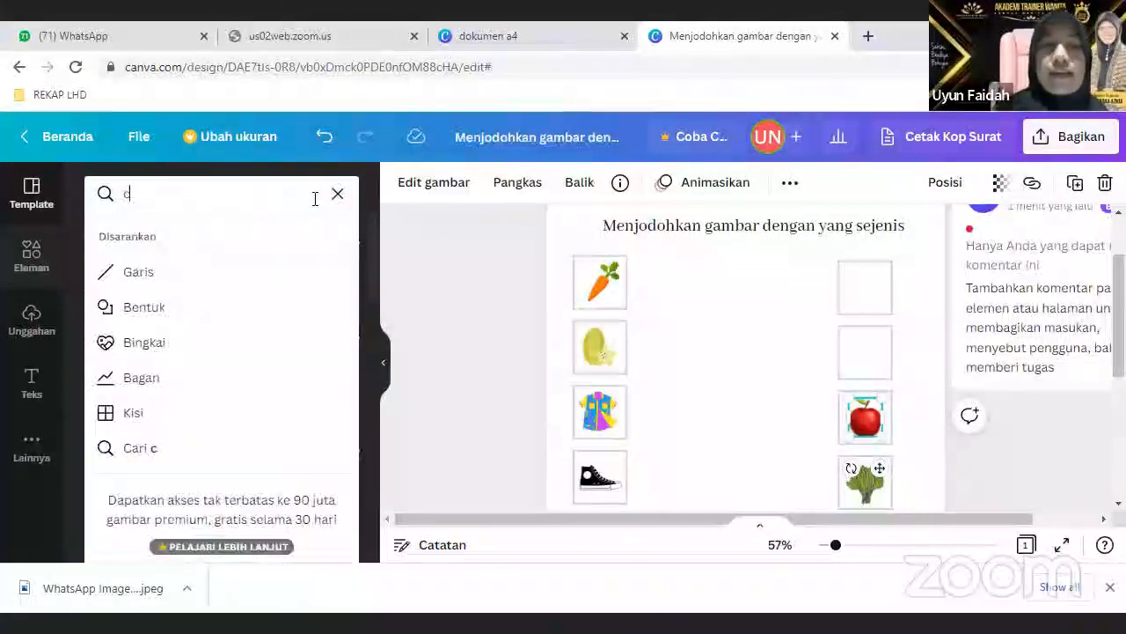
{"action": "type", "text": "elana"}
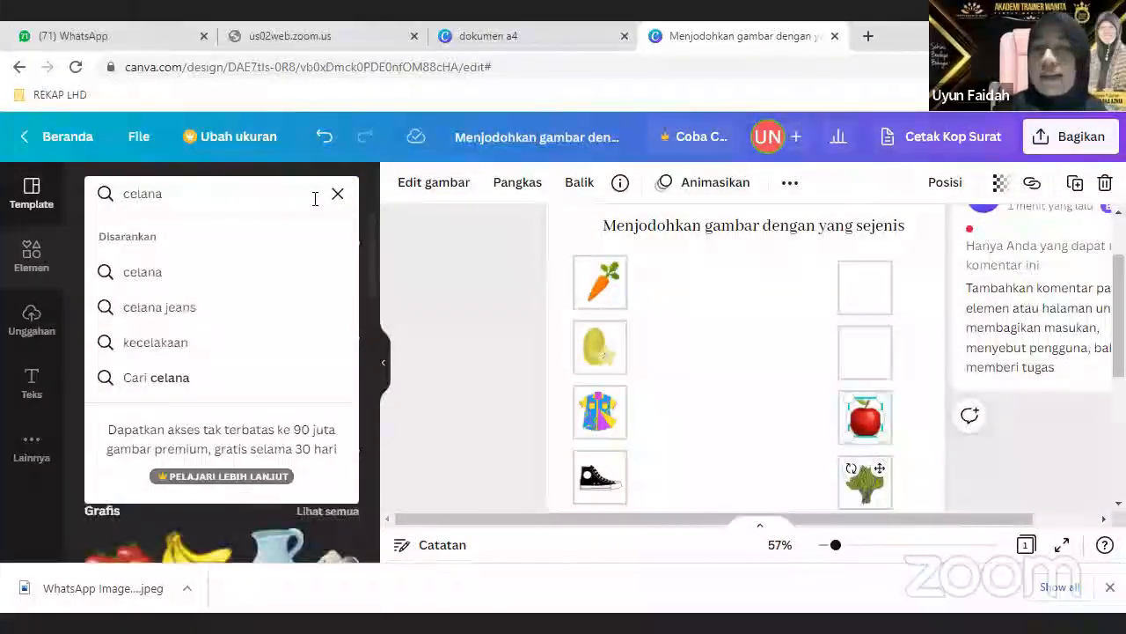
{"action": "key", "text": "Return"}
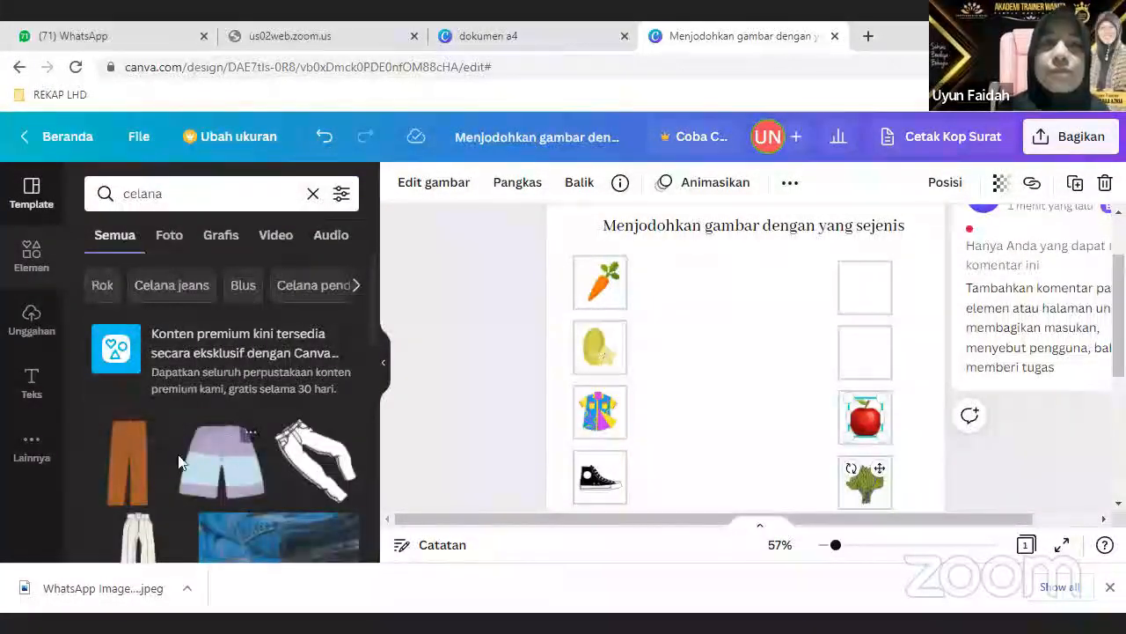
{"action": "left_click", "coordinate": [147, 454]}
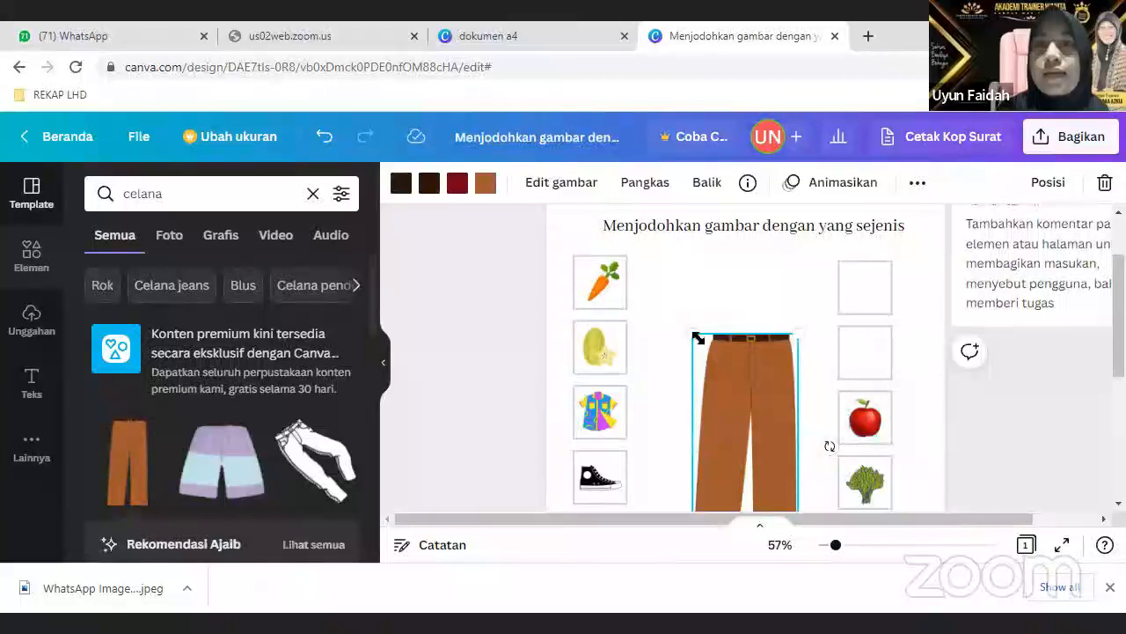
Step: Shrink the brown trousers graphic and fit it inside the right column's first box
{"action": "left_click_drag", "start_coordinate": [698, 338], "coordinate": [763, 338]}
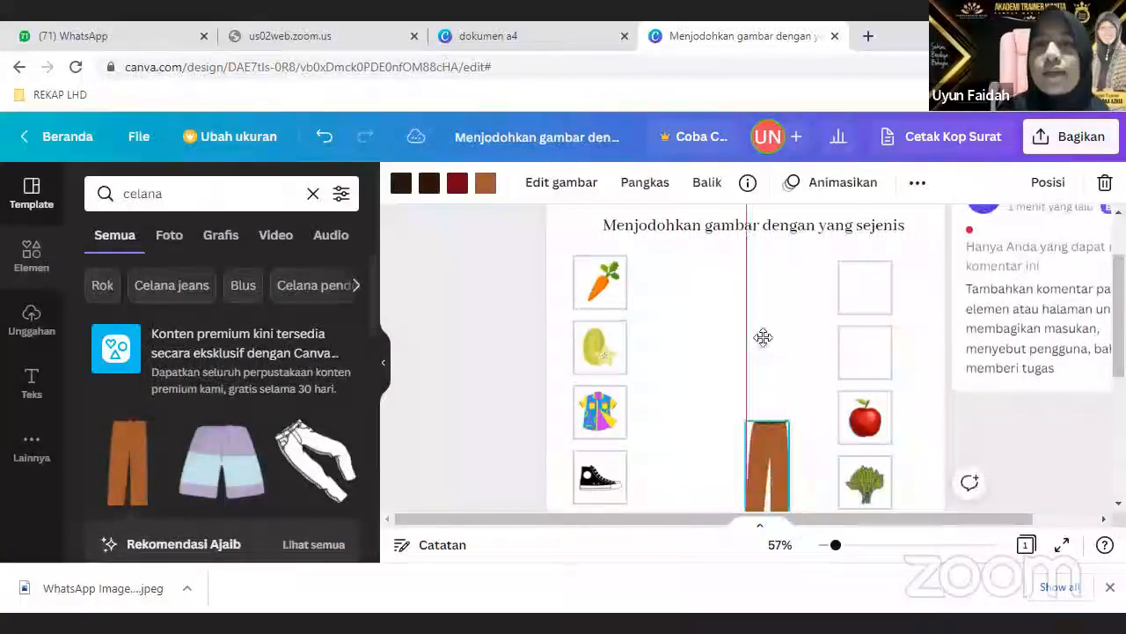
{"action": "left_click_drag", "start_coordinate": [740, 280], "coordinate": [863, 288]}
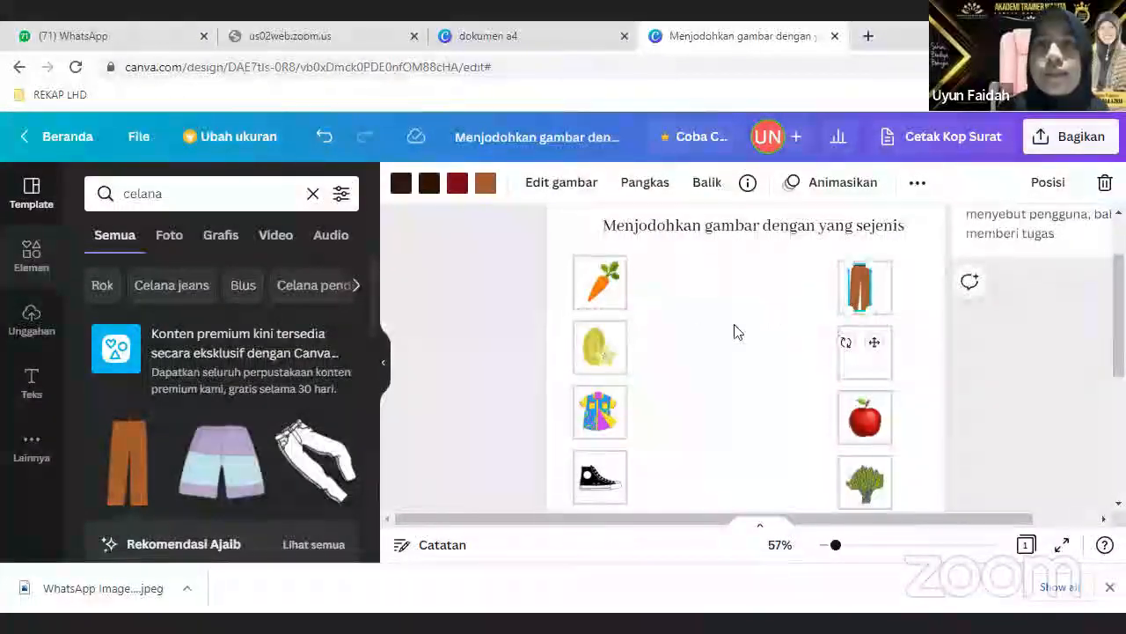
{"action": "left_click_drag", "start_coordinate": [849, 260], "coordinate": [851, 266]}
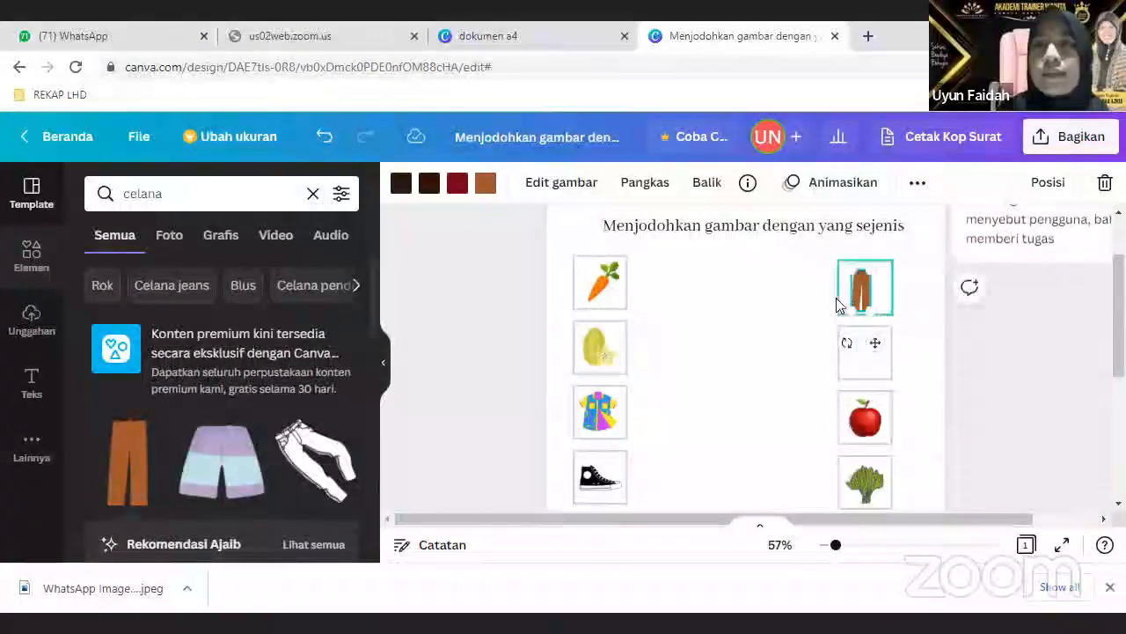
{"action": "left_click", "coordinate": [659, 362]}
{"action": "scroll", "coordinate": [653, 367], "scroll_direction": "down", "scroll_amount": 1}
{"action": "scroll", "coordinate": [653, 367], "scroll_direction": "down", "scroll_amount": 1}
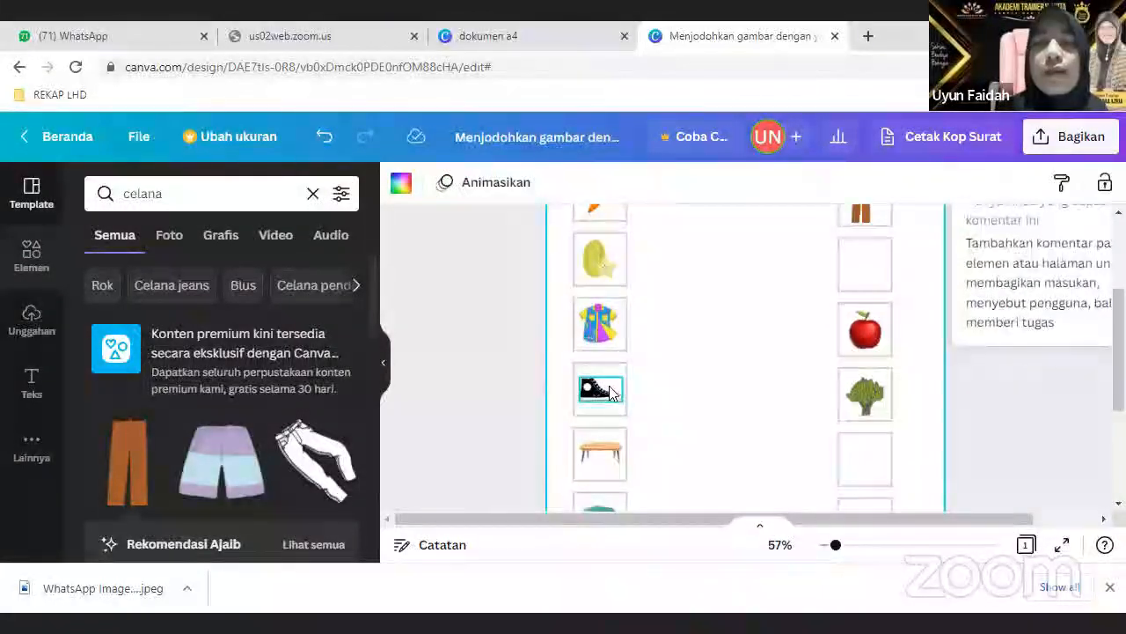
Step: Search the elements library for "kaos kaki" and add the blue socks with yellow stripes to the page
{"action": "left_click", "coordinate": [312, 193]}
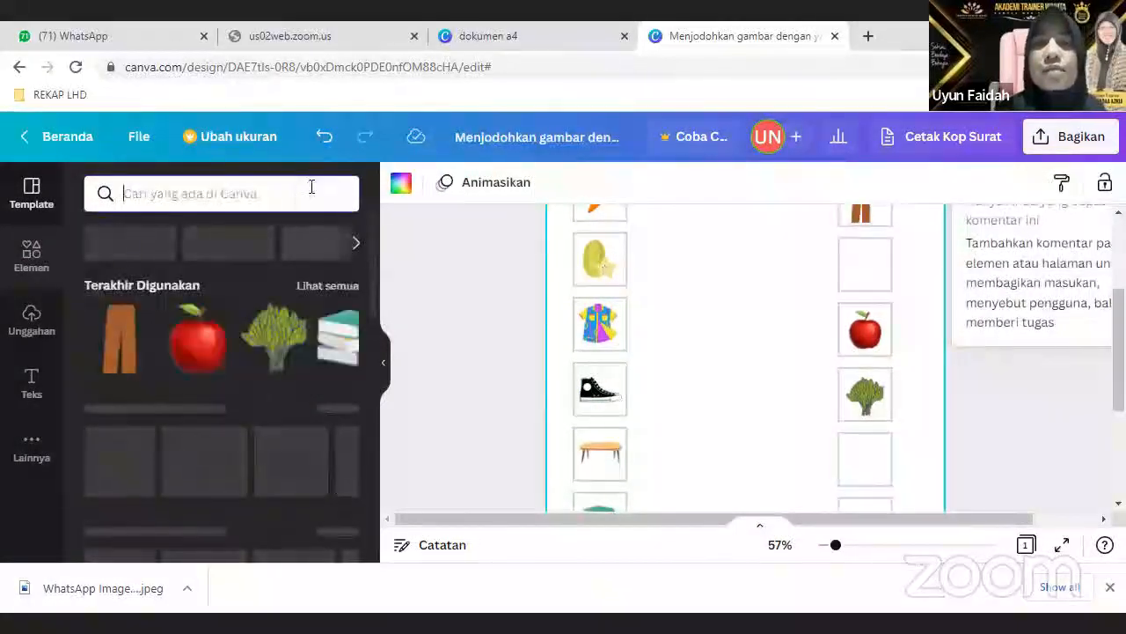
{"action": "type", "text": "kaos"}
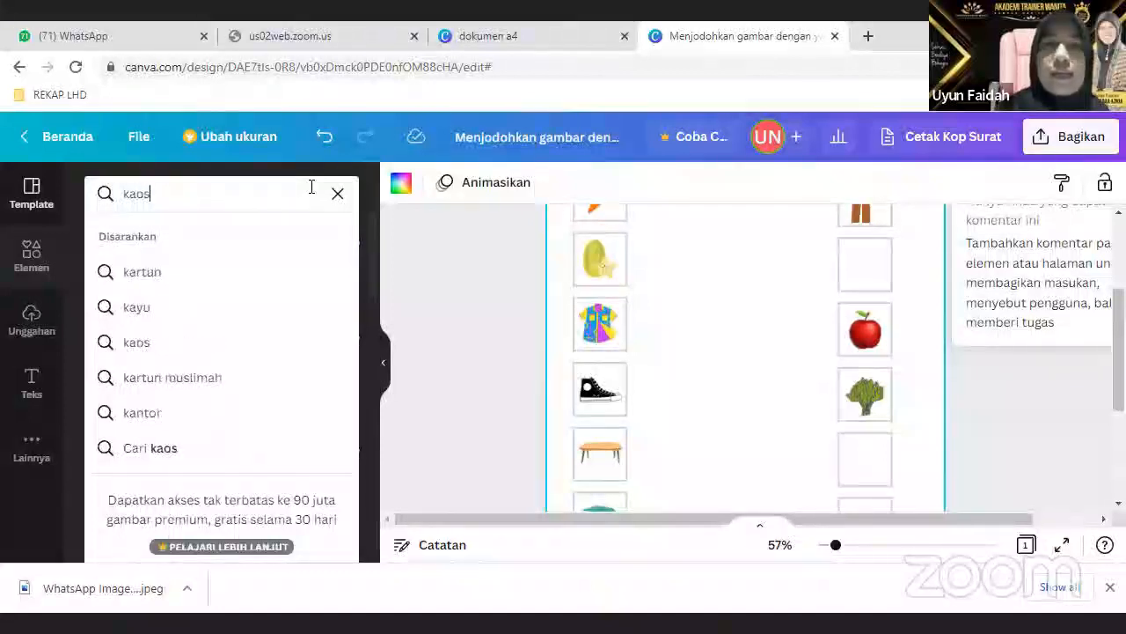
{"action": "type", "text": " kaki"}
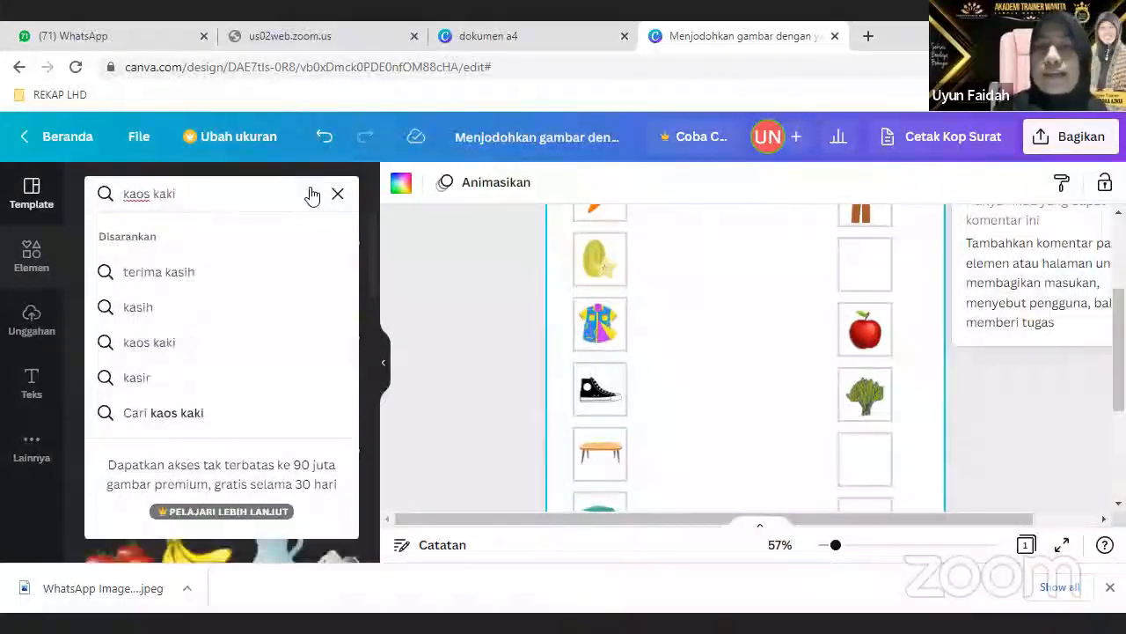
{"action": "key", "text": "Return"}
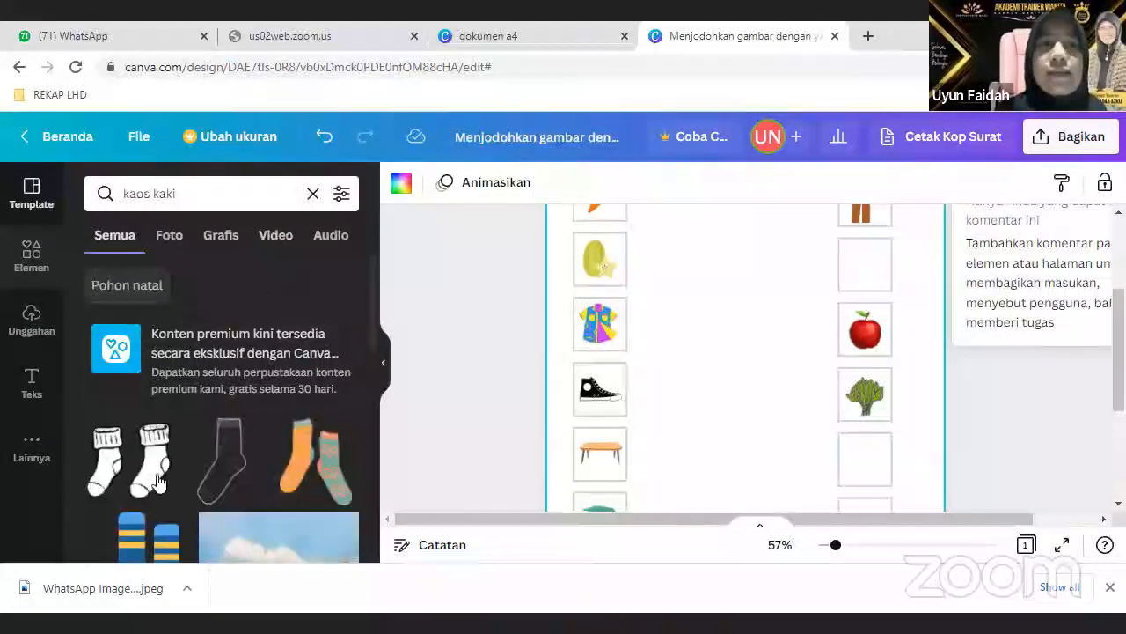
{"action": "scroll", "coordinate": [165, 491], "scroll_direction": "down", "scroll_amount": 2}
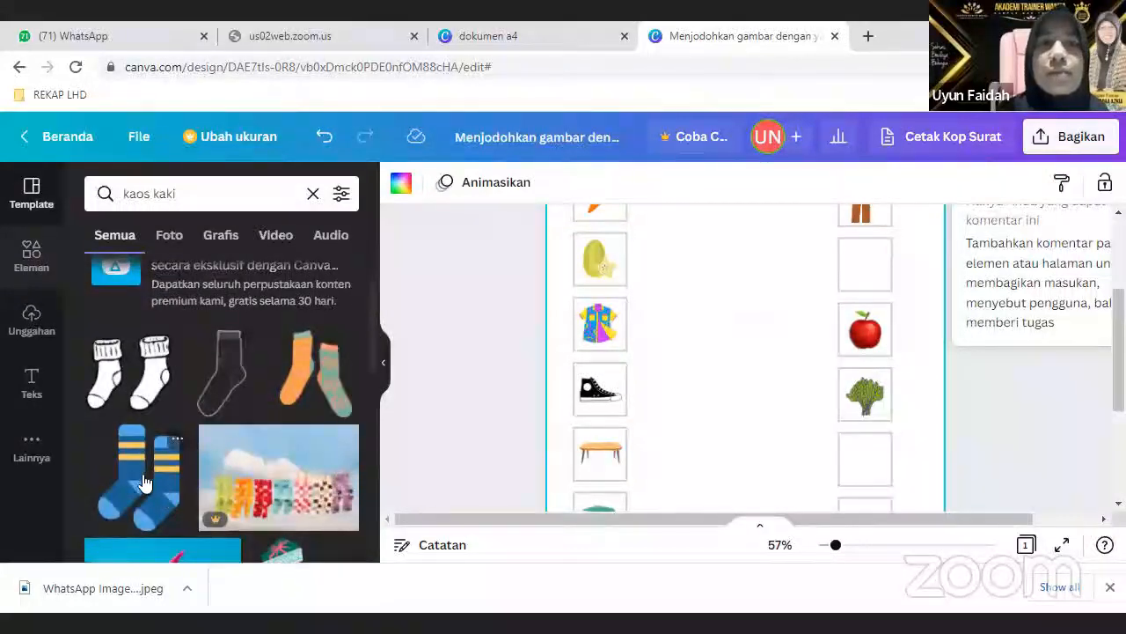
{"action": "left_click", "coordinate": [145, 483]}
Step: Shrink the blue socks graphic and fit it inside the right column's fifth box
{"action": "left_click_drag", "start_coordinate": [666, 252], "coordinate": [818, 419]}
{"action": "scroll", "coordinate": [839, 282], "scroll_direction": "down", "scroll_amount": 2}
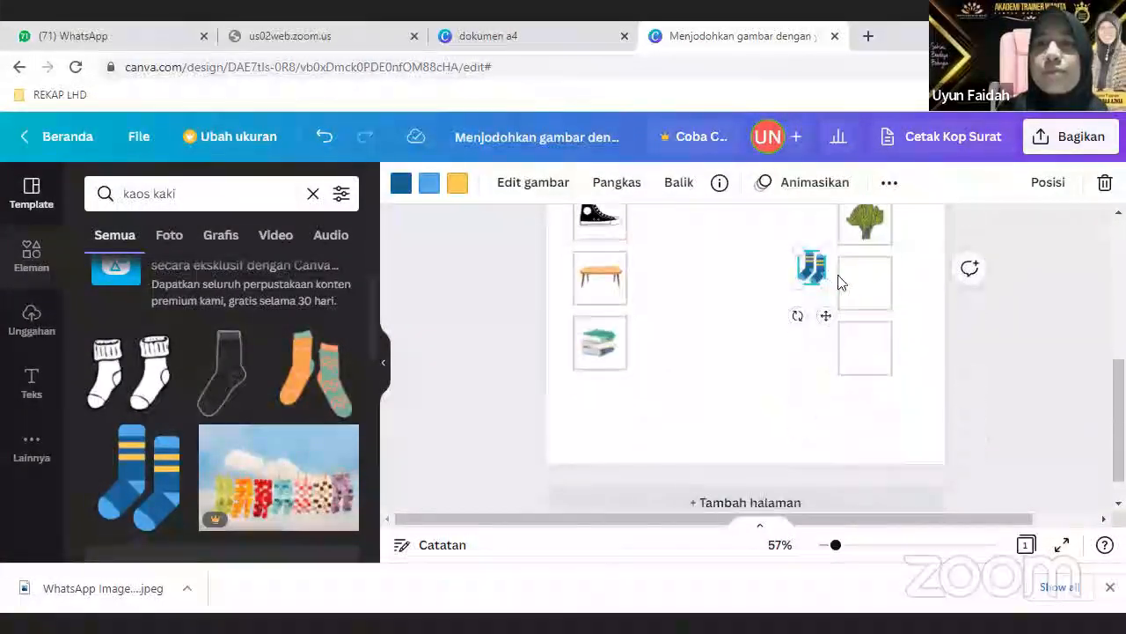
{"action": "left_click_drag", "start_coordinate": [818, 274], "coordinate": [870, 348]}
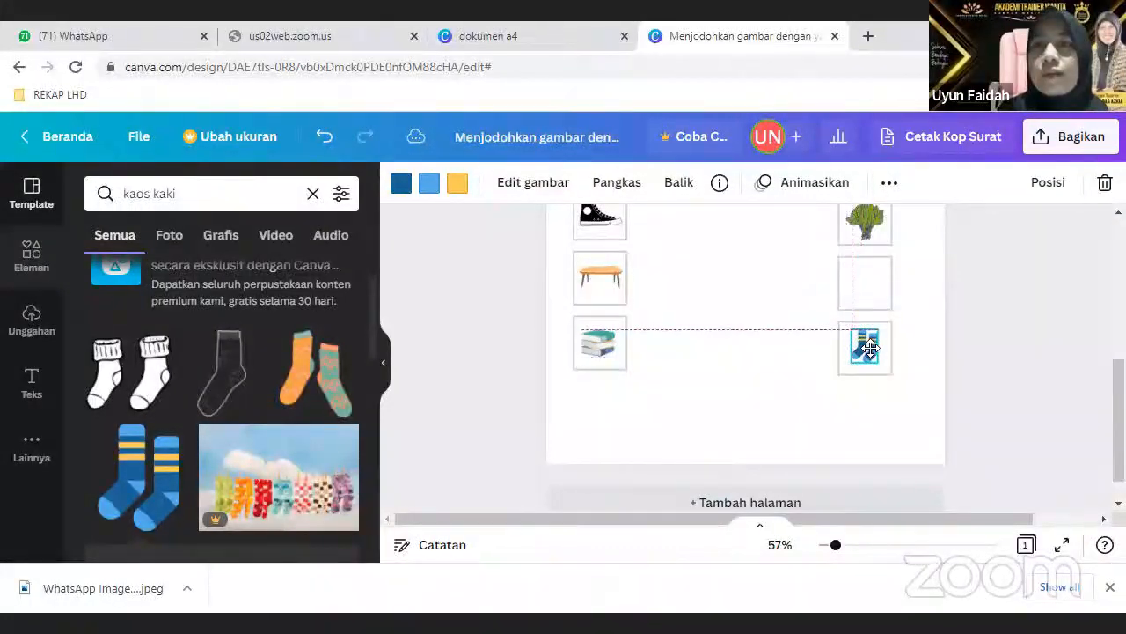
{"action": "scroll", "coordinate": [754, 397], "scroll_direction": "up", "scroll_amount": 1}
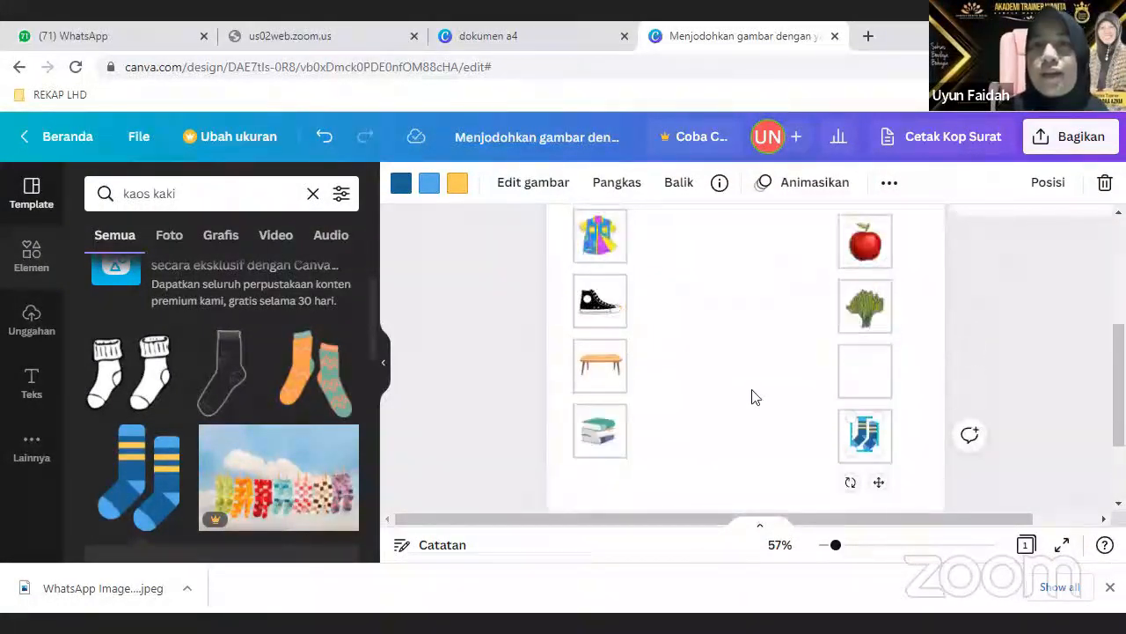
{"action": "left_click_drag", "start_coordinate": [867, 428], "coordinate": [867, 359]}
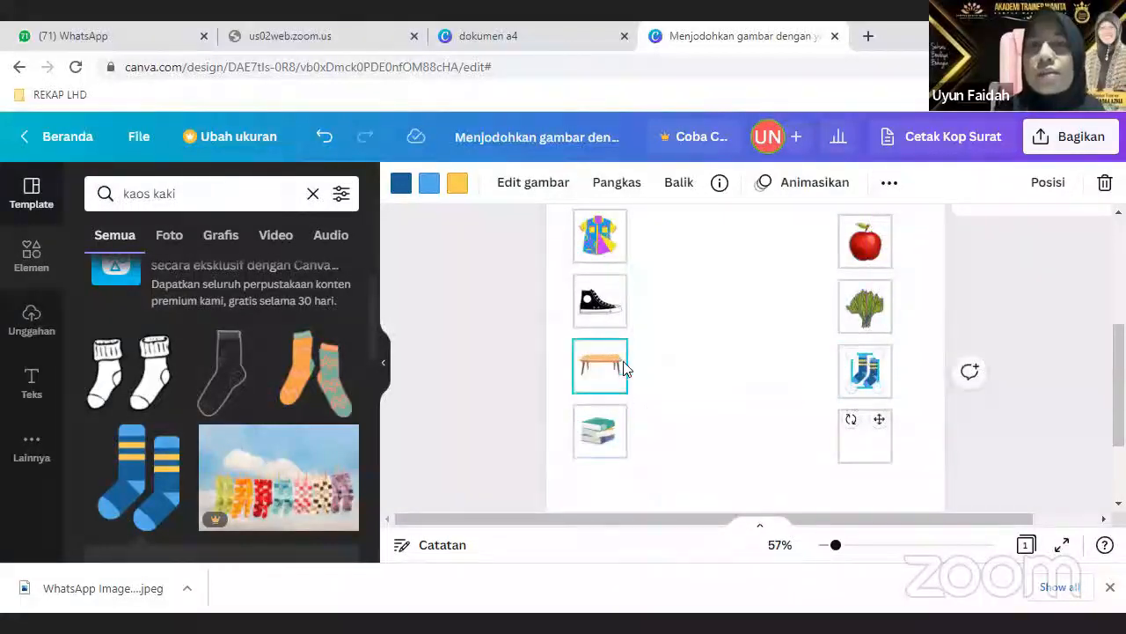
Step: Search the elements library for "kursi" and add the wooden chair with the dark seat to the page
{"action": "scroll", "coordinate": [740, 381], "scroll_direction": "up", "scroll_amount": 4}
{"action": "scroll", "coordinate": [740, 380], "scroll_direction": "down", "scroll_amount": 3}
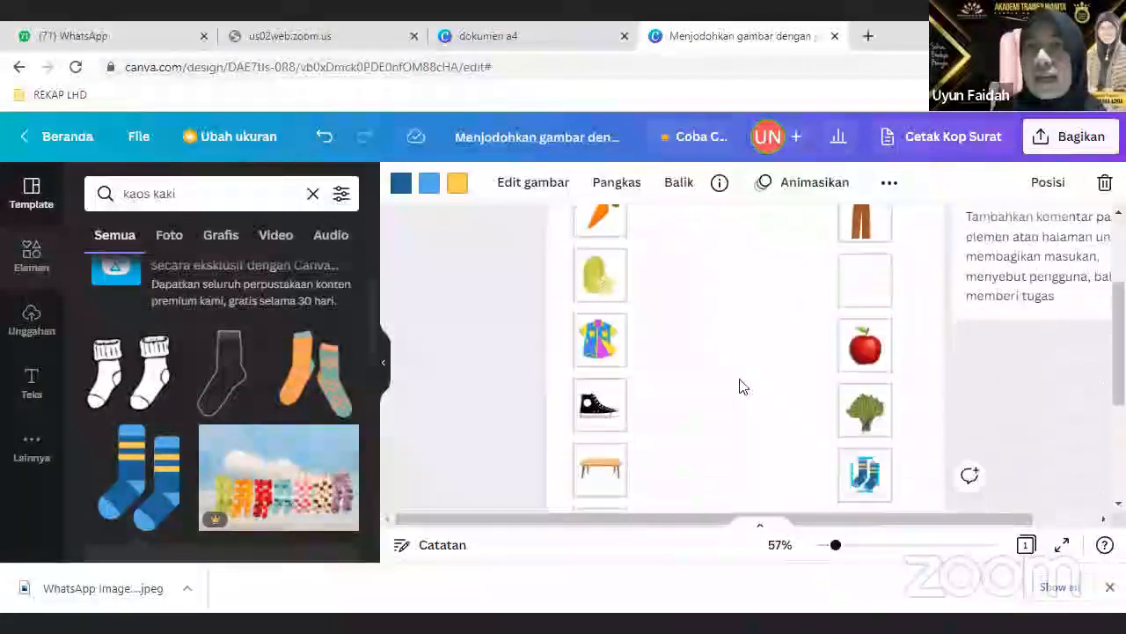
{"action": "scroll", "coordinate": [704, 388], "scroll_direction": "down", "scroll_amount": 1}
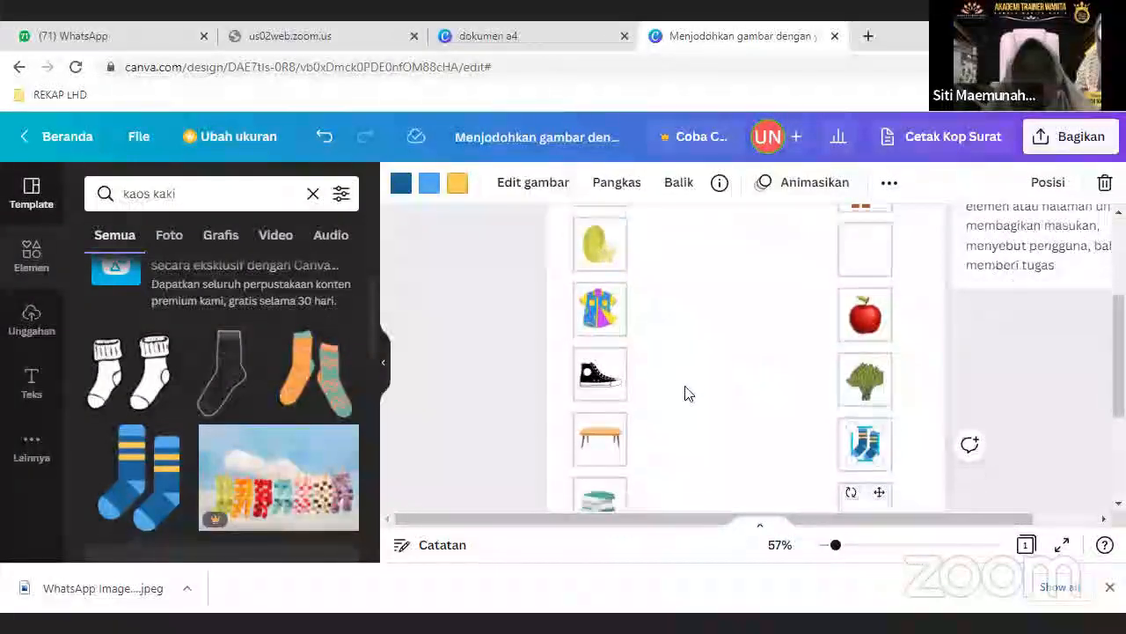
{"action": "left_click", "coordinate": [313, 194]}
{"action": "type", "text": "kur"}
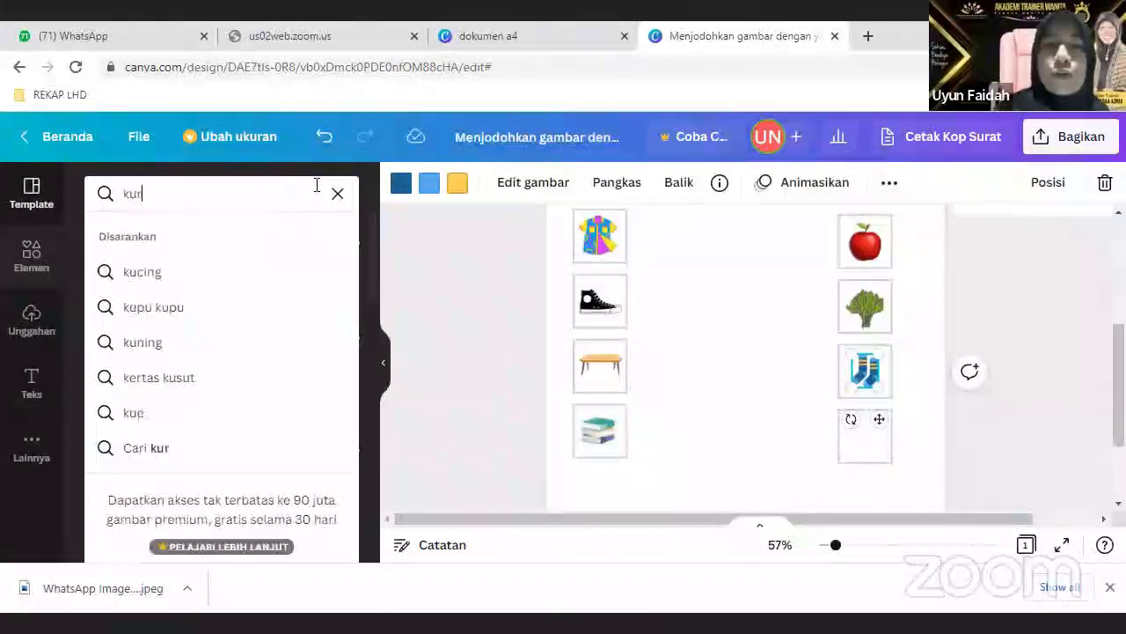
{"action": "type", "text": "si"}
{"action": "key", "text": "Return"}
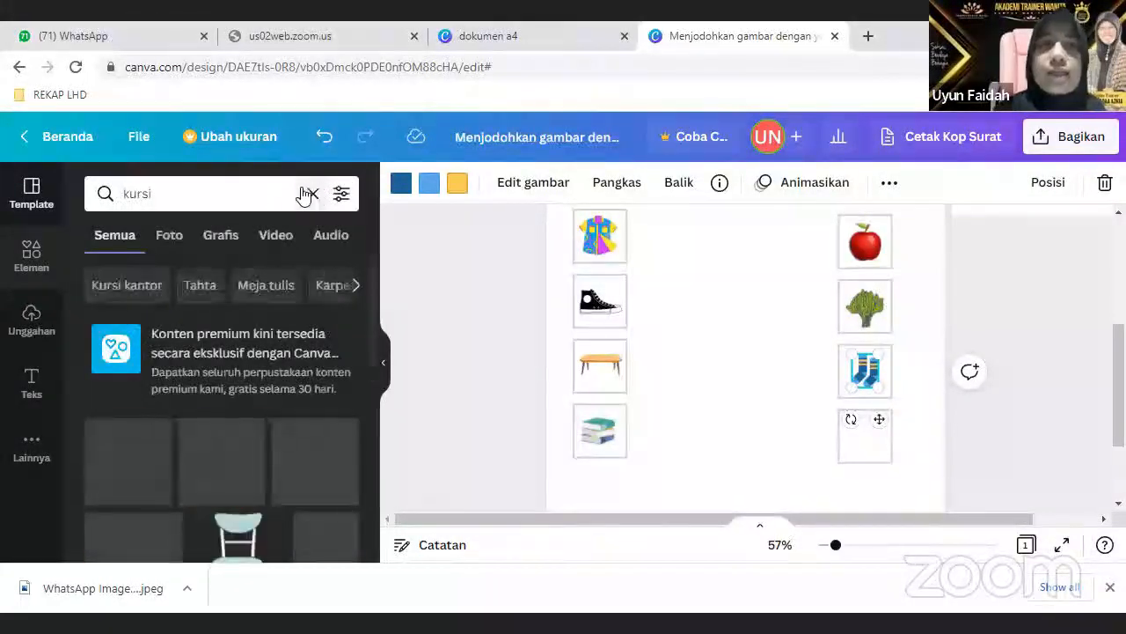
{"action": "left_click", "coordinate": [126, 475]}
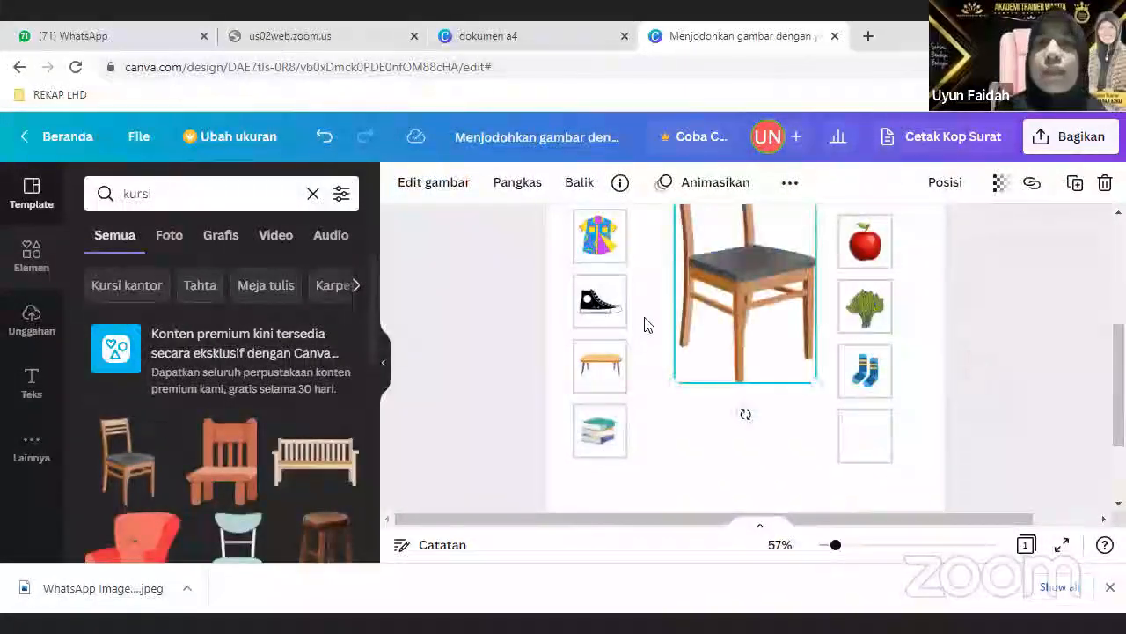
Step: Shrink the wooden chair graphic and fit it inside the right column's second box
{"action": "scroll", "coordinate": [704, 334], "scroll_direction": "up", "scroll_amount": 3}
{"action": "left_click_drag", "start_coordinate": [675, 332], "coordinate": [864, 350]}
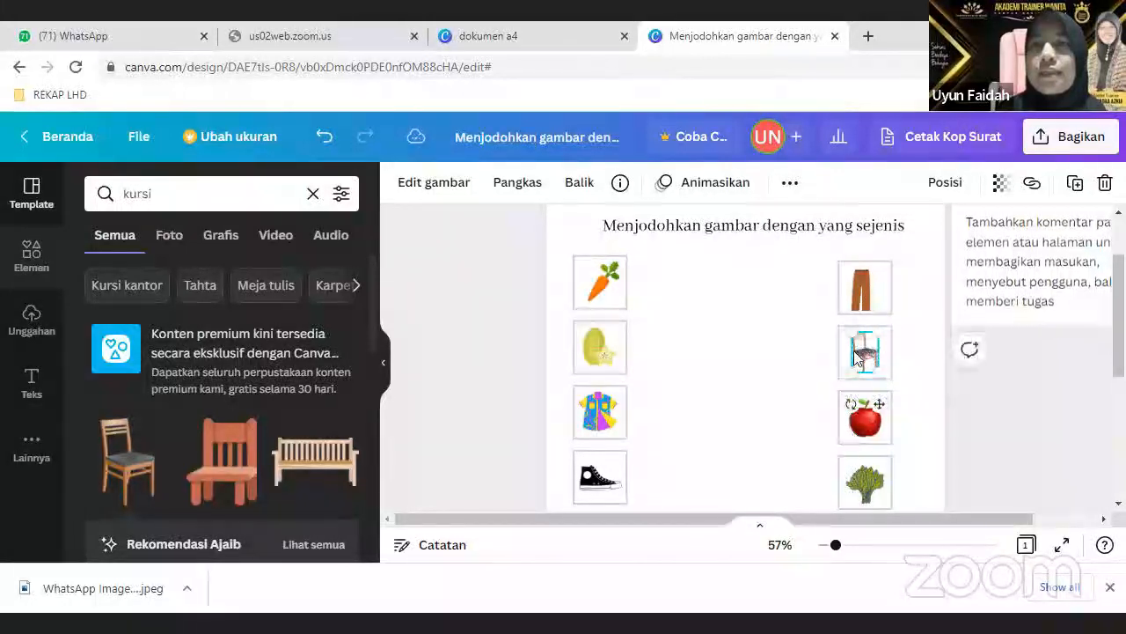
{"action": "scroll", "coordinate": [714, 382], "scroll_direction": "down", "scroll_amount": 3}
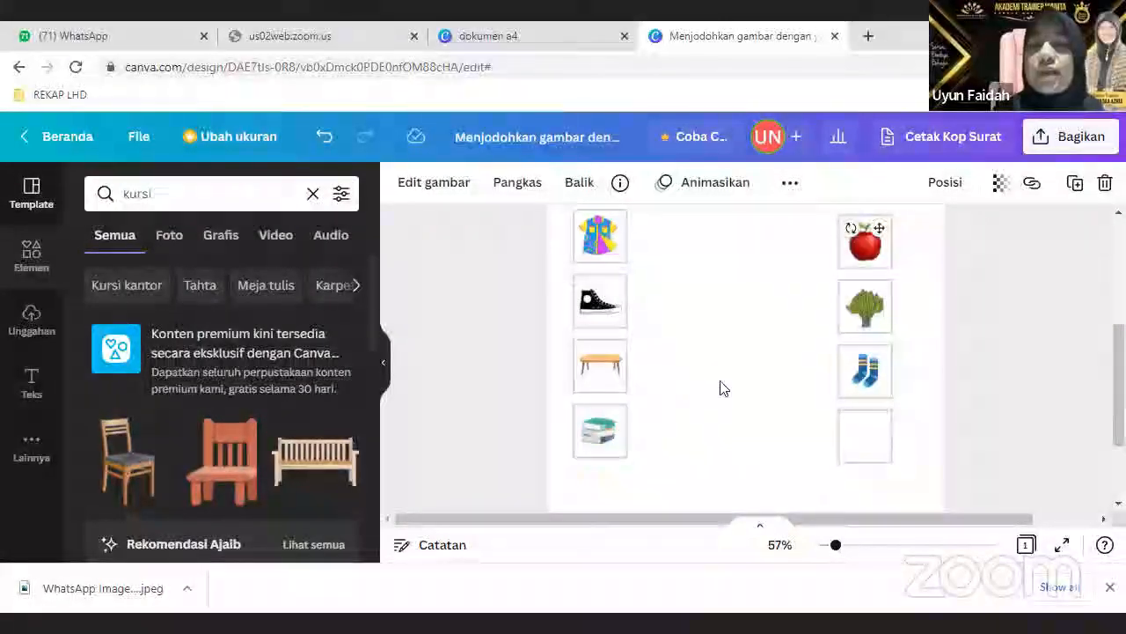
Step: Search the elements library for "pensil" and add the graphic of two orange pencils to the page
{"action": "left_click", "coordinate": [313, 194]}
{"action": "type", "text": "pe"}
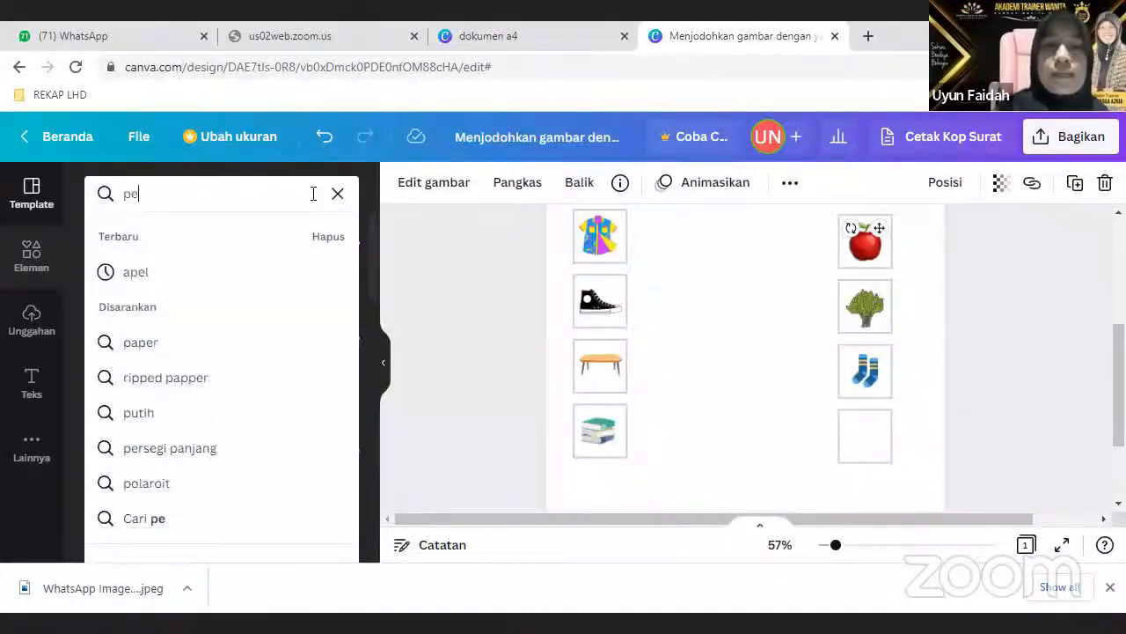
{"action": "type", "text": "nsil"}
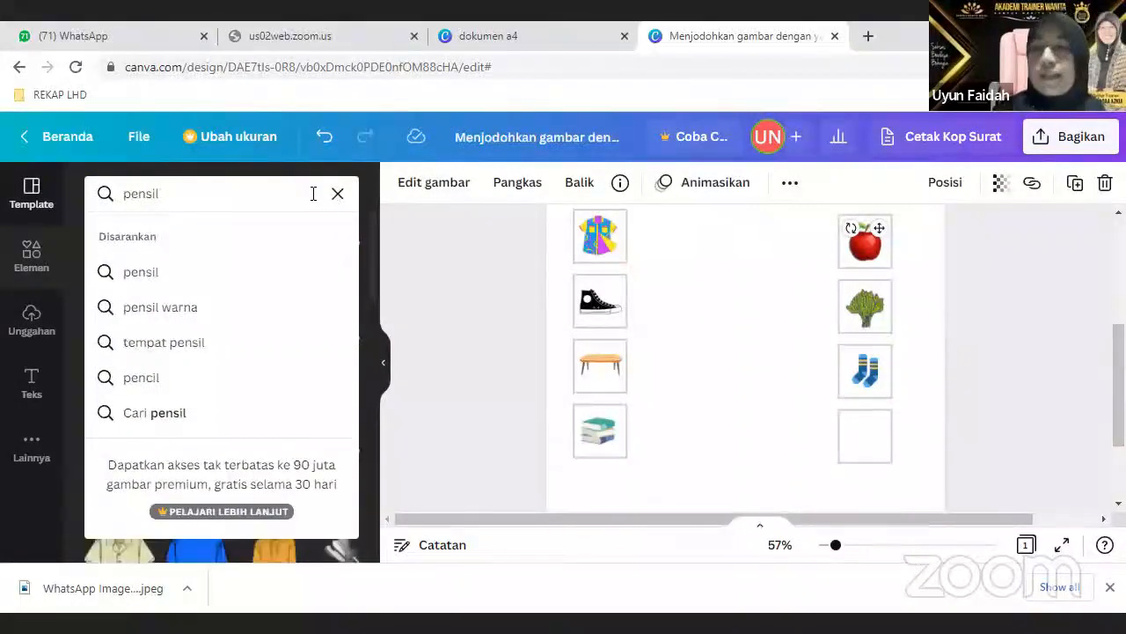
{"action": "key", "text": "Return"}
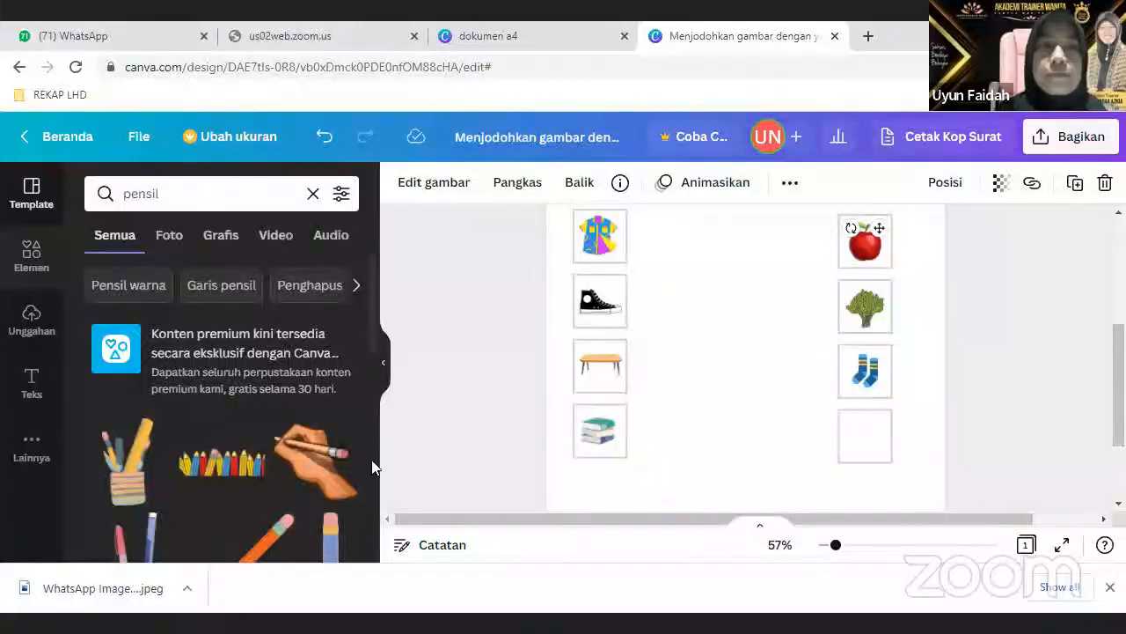
{"action": "scroll", "coordinate": [371, 459], "scroll_direction": "down", "scroll_amount": 2}
{"action": "left_click", "coordinate": [260, 378]}
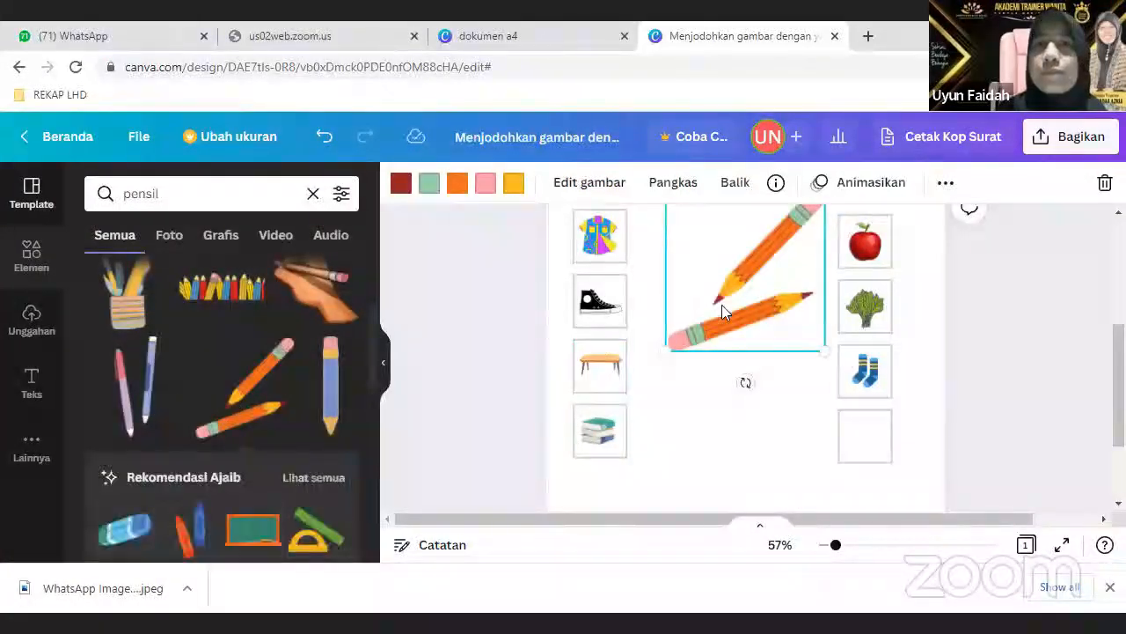
Step: Shrink the orange pencils graphic and fit it inside the right column's sixth box
{"action": "scroll", "coordinate": [721, 304], "scroll_direction": "up", "scroll_amount": 3}
{"action": "left_click_drag", "start_coordinate": [666, 361], "coordinate": [760, 475]}
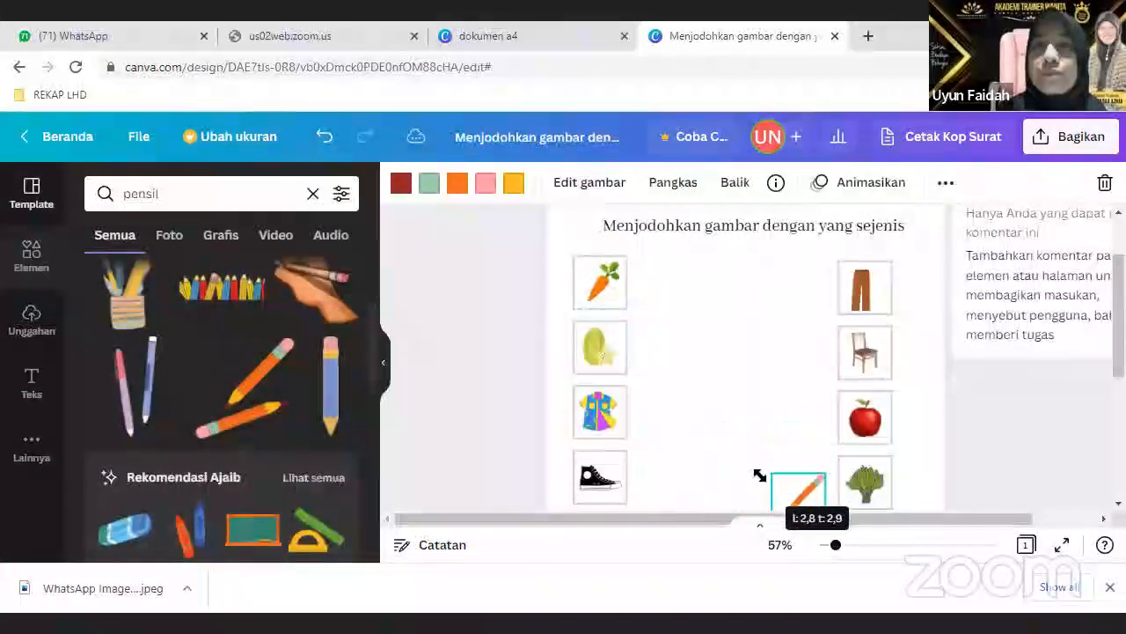
{"action": "scroll", "coordinate": [780, 446], "scroll_direction": "down", "scroll_amount": 5}
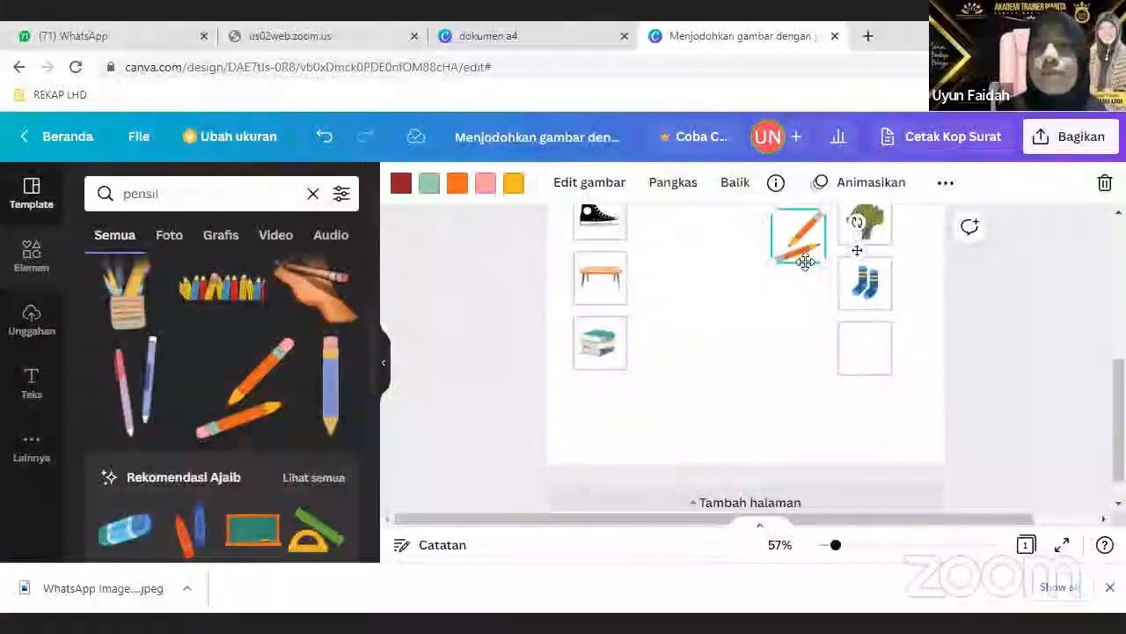
{"action": "left_click_drag", "start_coordinate": [805, 261], "coordinate": [796, 282]}
{"action": "left_click_drag", "start_coordinate": [772, 244], "coordinate": [865, 358]}
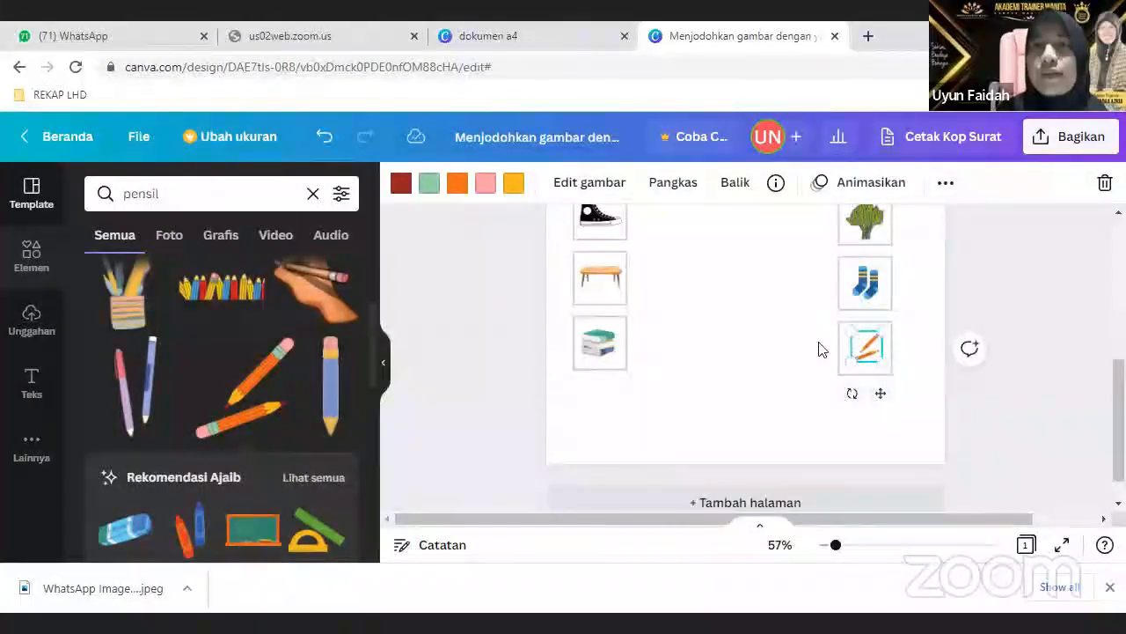
{"action": "left_click", "coordinate": [792, 348]}
Step: Add a circle from the basic lines and shapes elements to the worksheet page
{"action": "scroll", "coordinate": [872, 366], "scroll_direction": "up", "scroll_amount": 3}
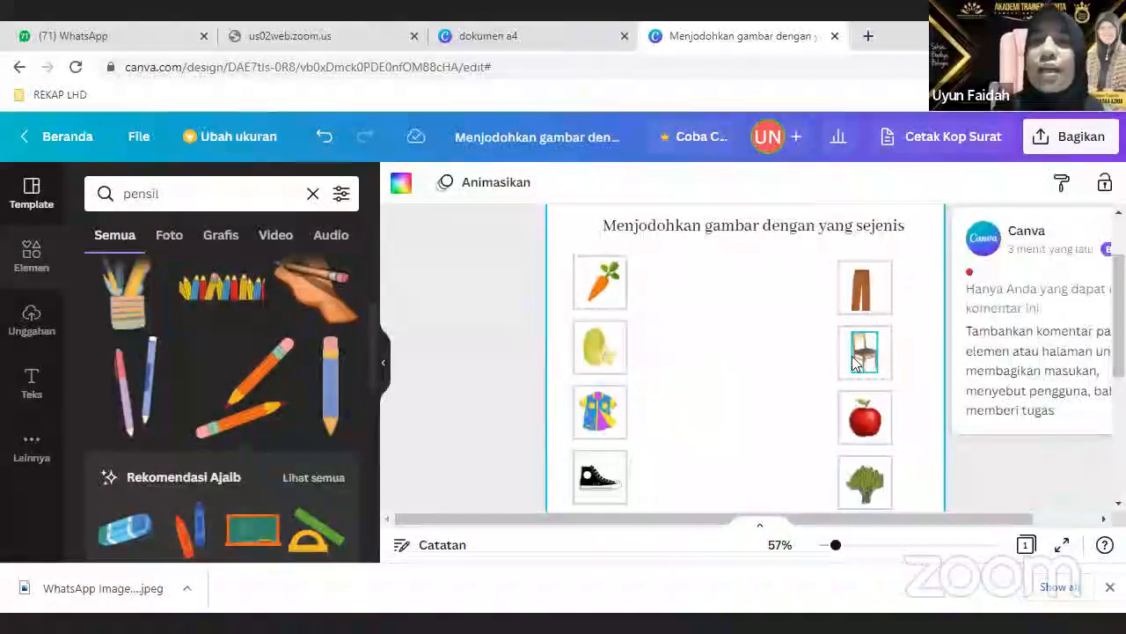
{"action": "scroll", "coordinate": [852, 356], "scroll_direction": "down", "scroll_amount": 2}
{"action": "scroll", "coordinate": [818, 387], "scroll_direction": "up", "scroll_amount": 2}
{"action": "scroll", "coordinate": [779, 379], "scroll_direction": "up", "scroll_amount": 1}
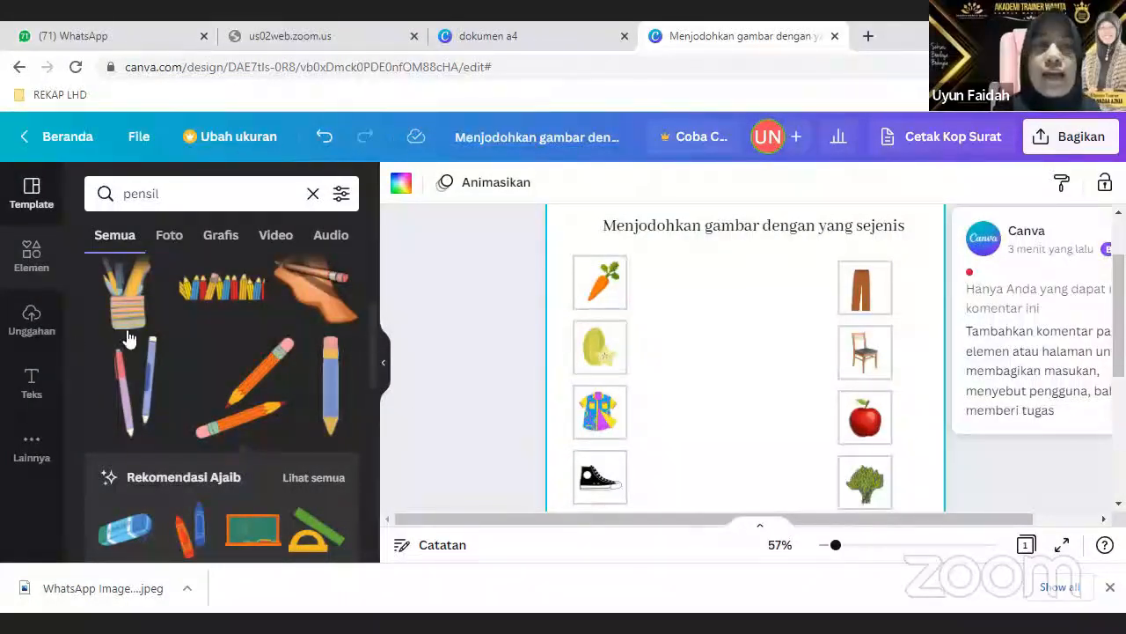
{"action": "left_click", "coordinate": [29, 264]}
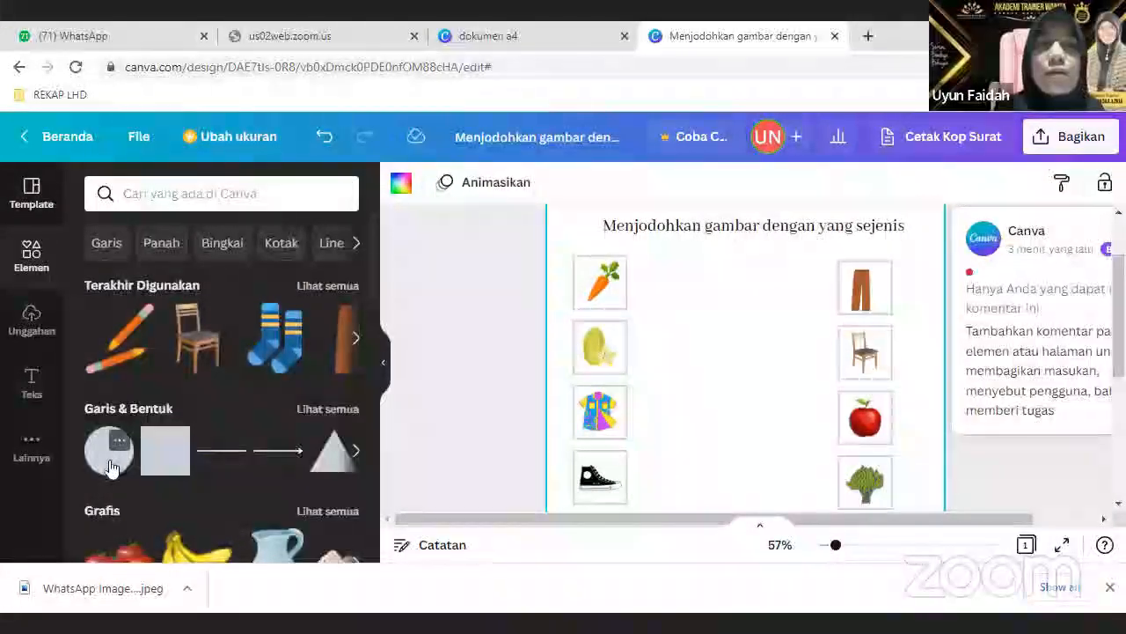
{"action": "left_click", "coordinate": [110, 451]}
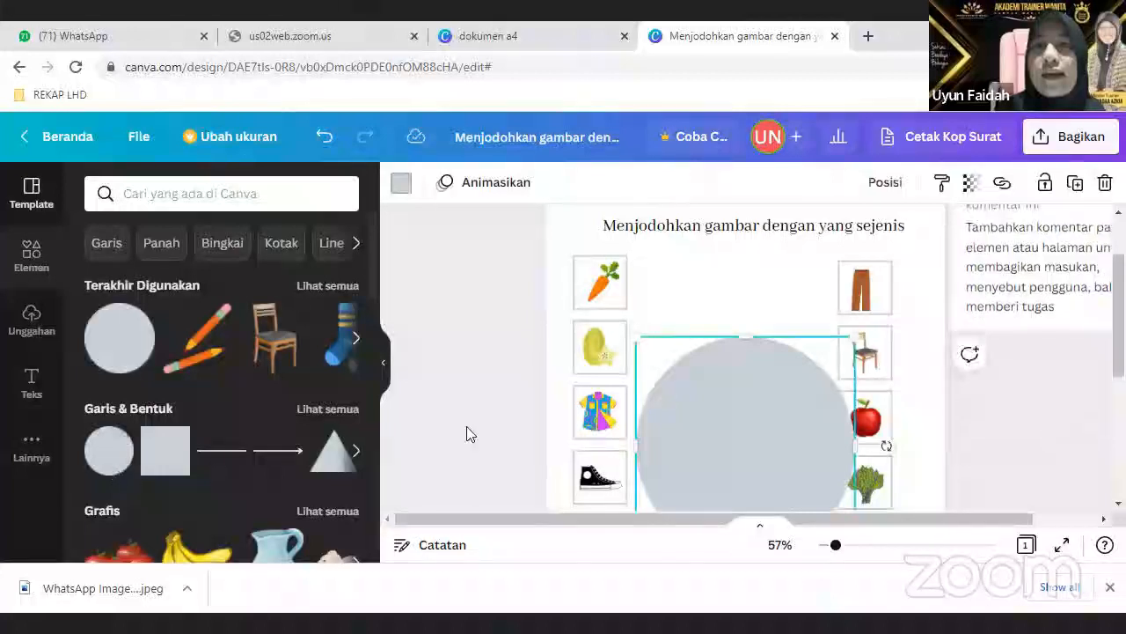
Step: Shrink the circle to a small dot and place it just right of the carrot box
{"action": "left_click_drag", "start_coordinate": [638, 336], "coordinate": [724, 417]}
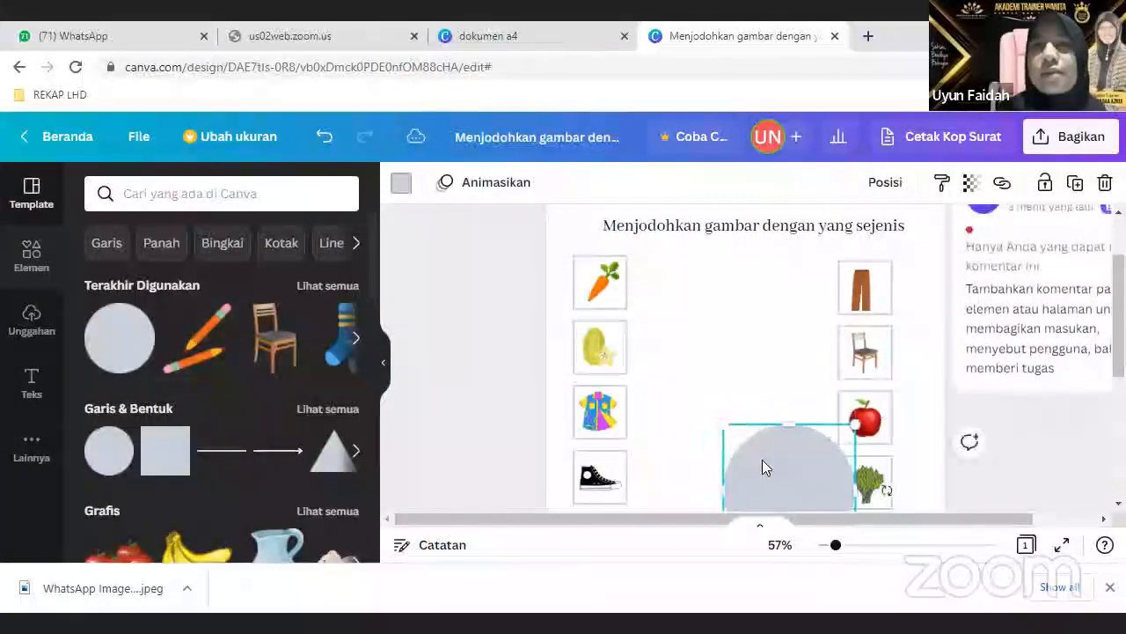
{"action": "left_click_drag", "start_coordinate": [762, 459], "coordinate": [698, 322]}
{"action": "mouse_move", "coordinate": [666, 284]}
{"action": "left_mouse_down"}
{"action": "mouse_move", "coordinate": [767, 398]}
{"action": "mouse_move", "coordinate": [667, 282]}
{"action": "mouse_move", "coordinate": [647, 275]}
{"action": "mouse_move", "coordinate": [652, 289]}
{"action": "left_mouse_up"}
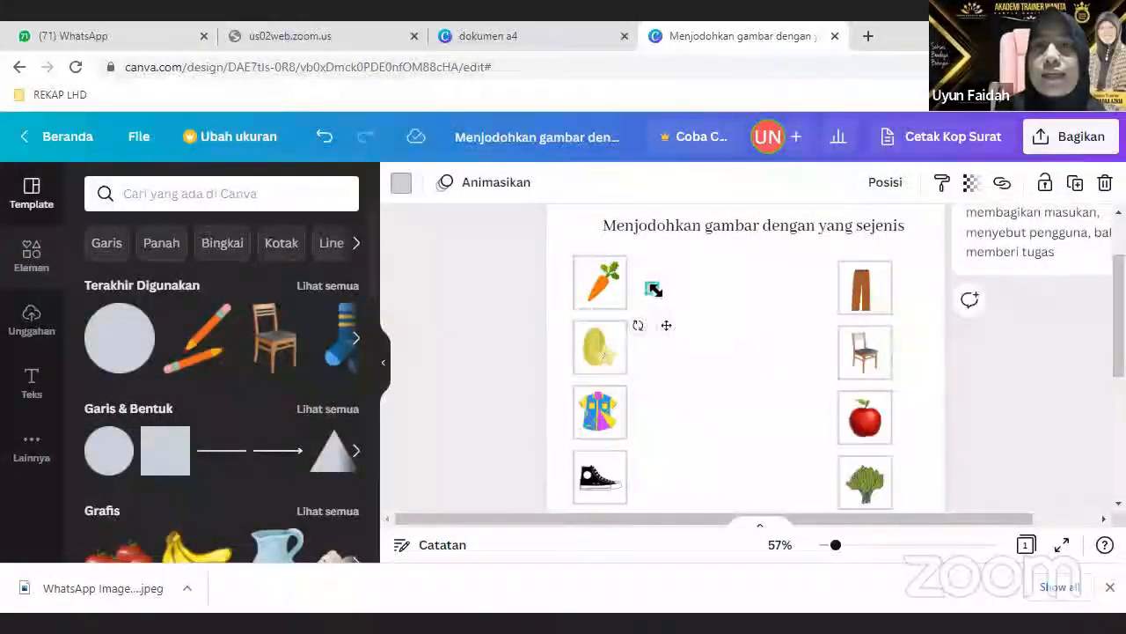
{"action": "left_click", "coordinate": [682, 312]}
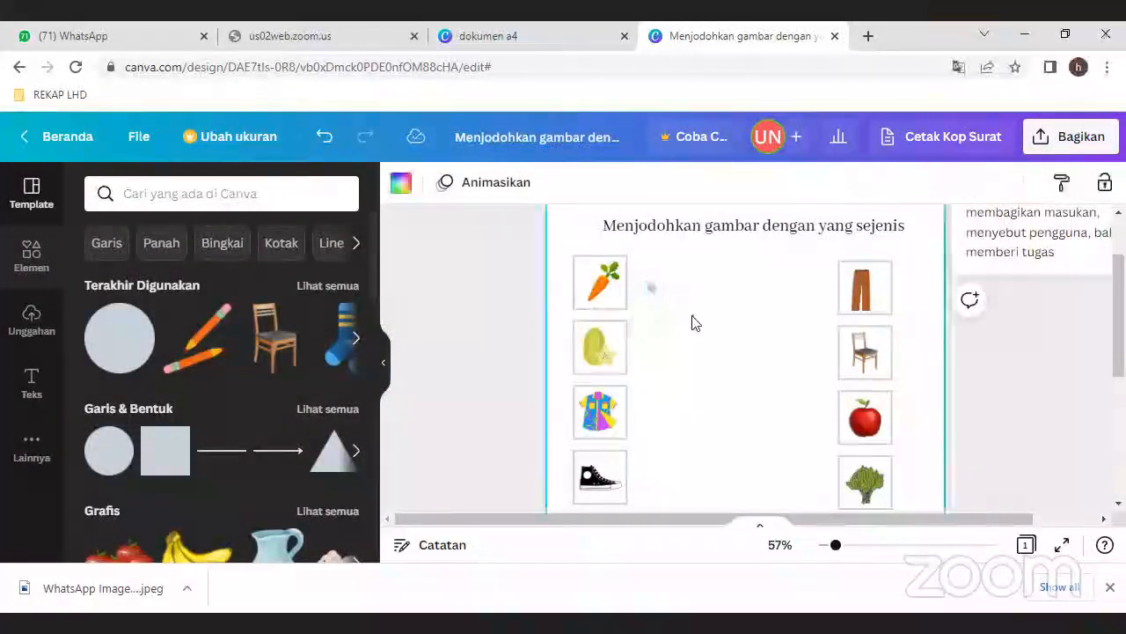
{"action": "left_click", "coordinate": [652, 289]}
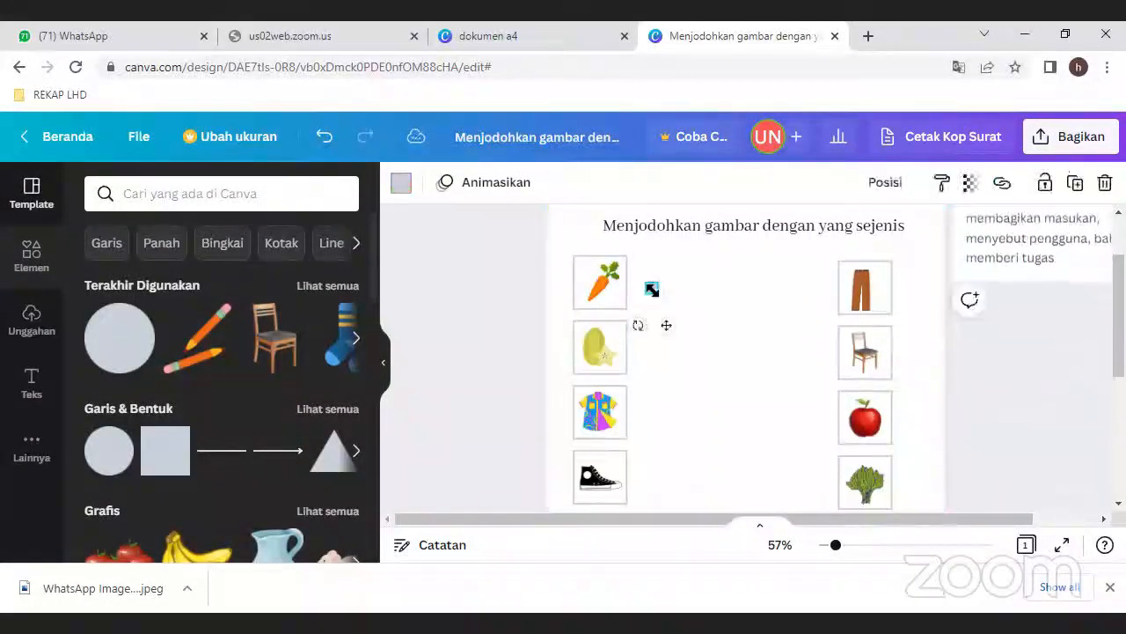
{"action": "left_click_drag", "start_coordinate": [652, 290], "coordinate": [645, 281]}
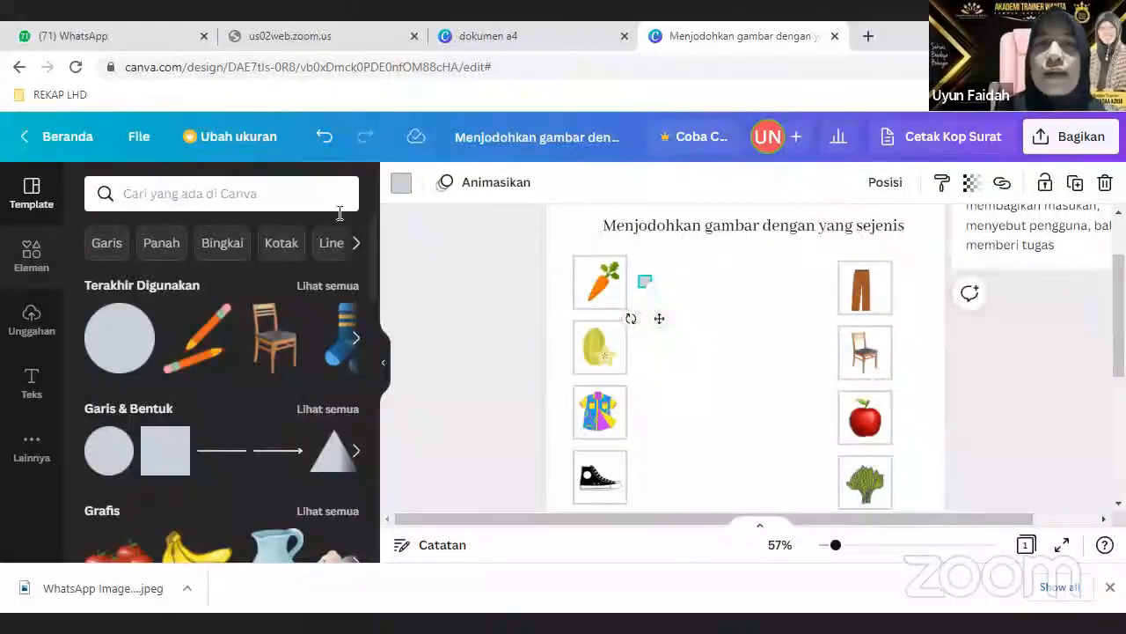
Step: Recolour the dot beside the carrot box dark red and duplicate it
{"action": "left_click", "coordinate": [403, 185]}
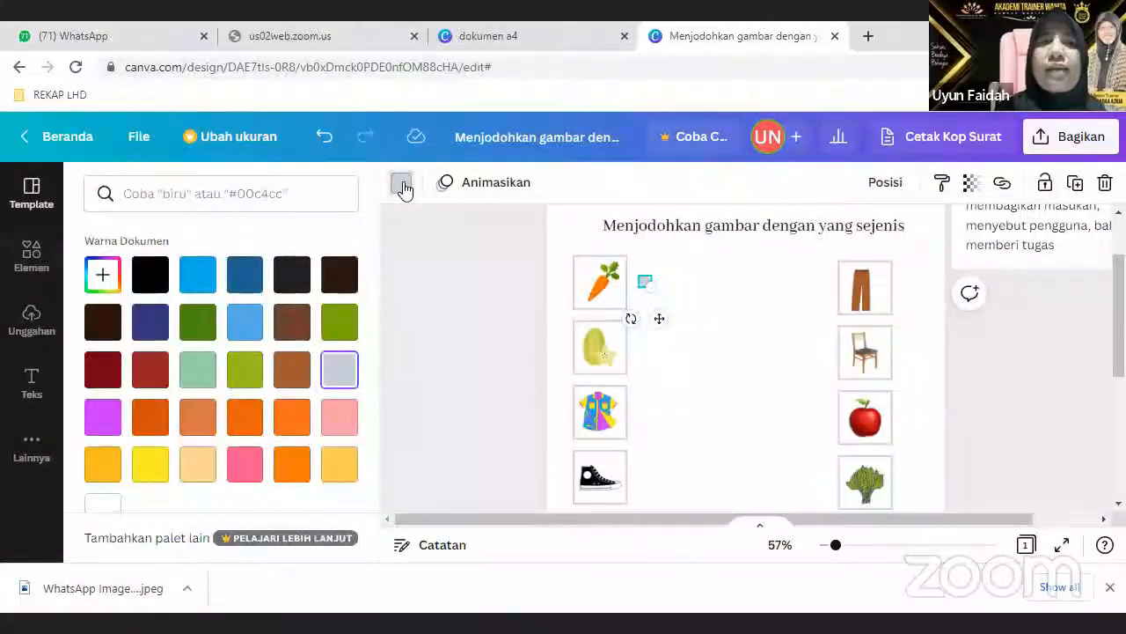
{"action": "left_click", "coordinate": [118, 383]}
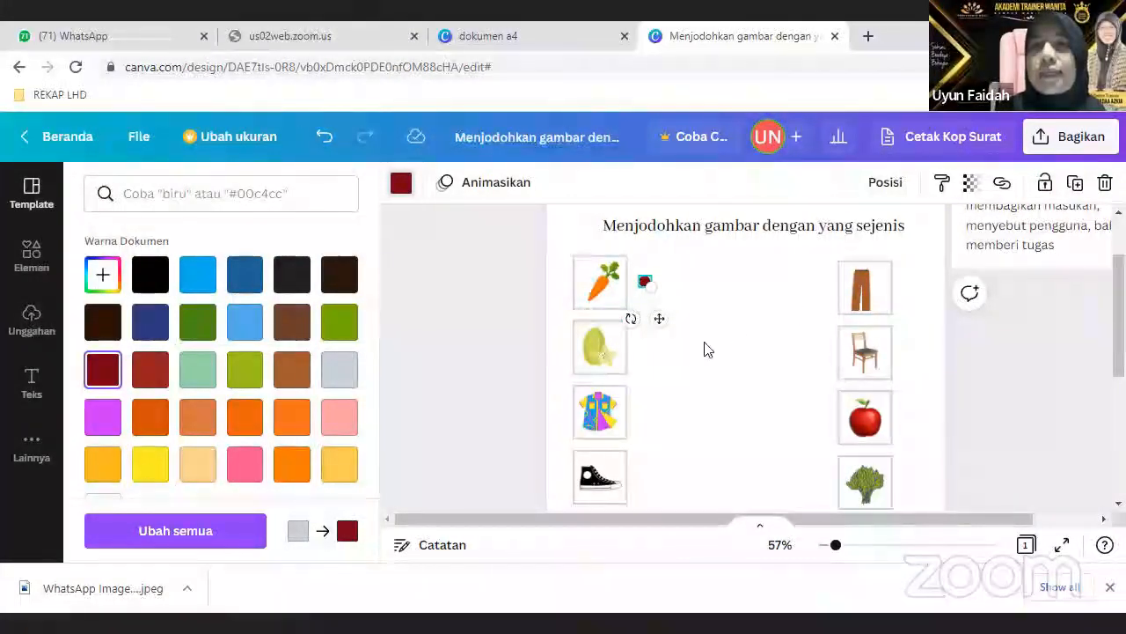
{"action": "left_click", "coordinate": [1074, 183]}
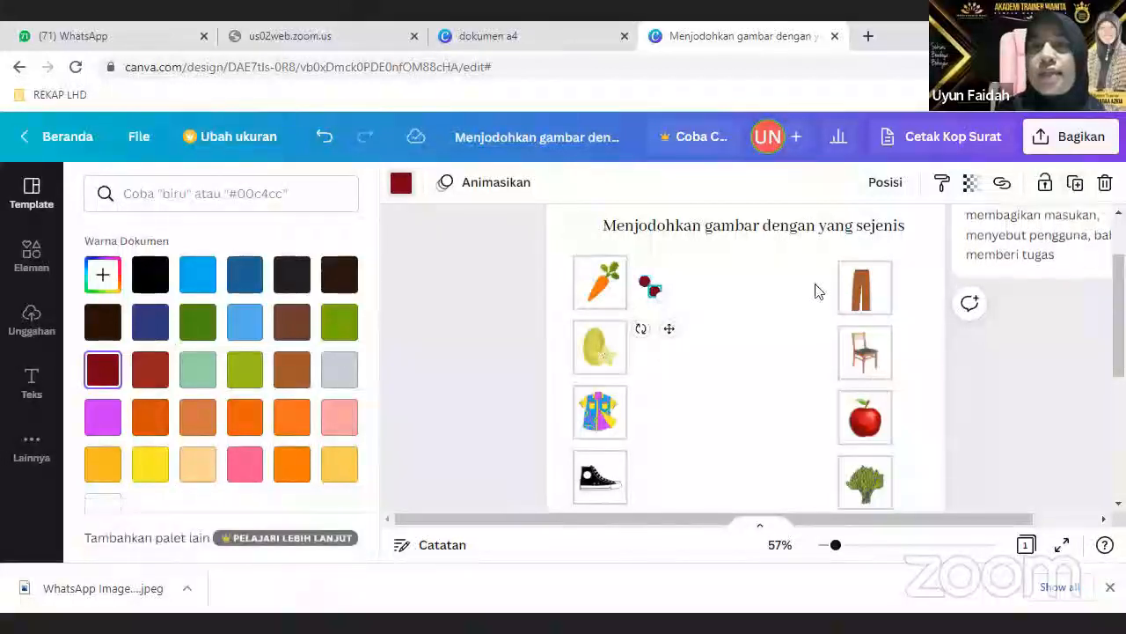
Step: Place the duplicate dot just left of the trousers box, and copy the dot pair down to the second row
{"action": "left_click", "coordinate": [656, 292]}
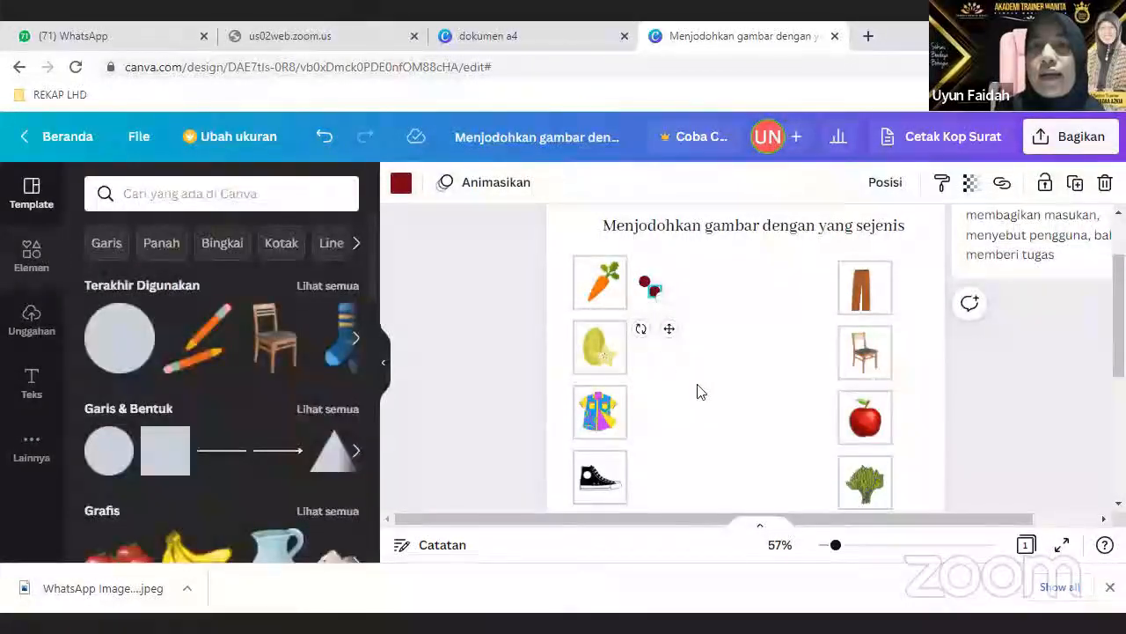
{"action": "left_click_drag", "start_coordinate": [656, 293], "coordinate": [825, 281]}
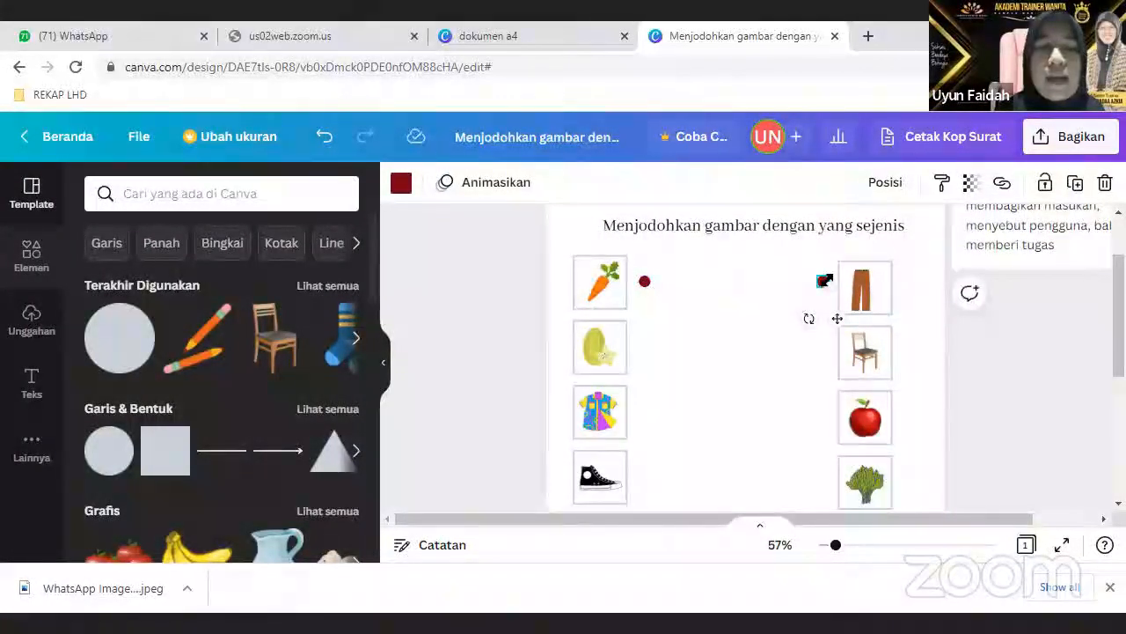
{"action": "left_click", "coordinate": [644, 284], "text": "shift"}
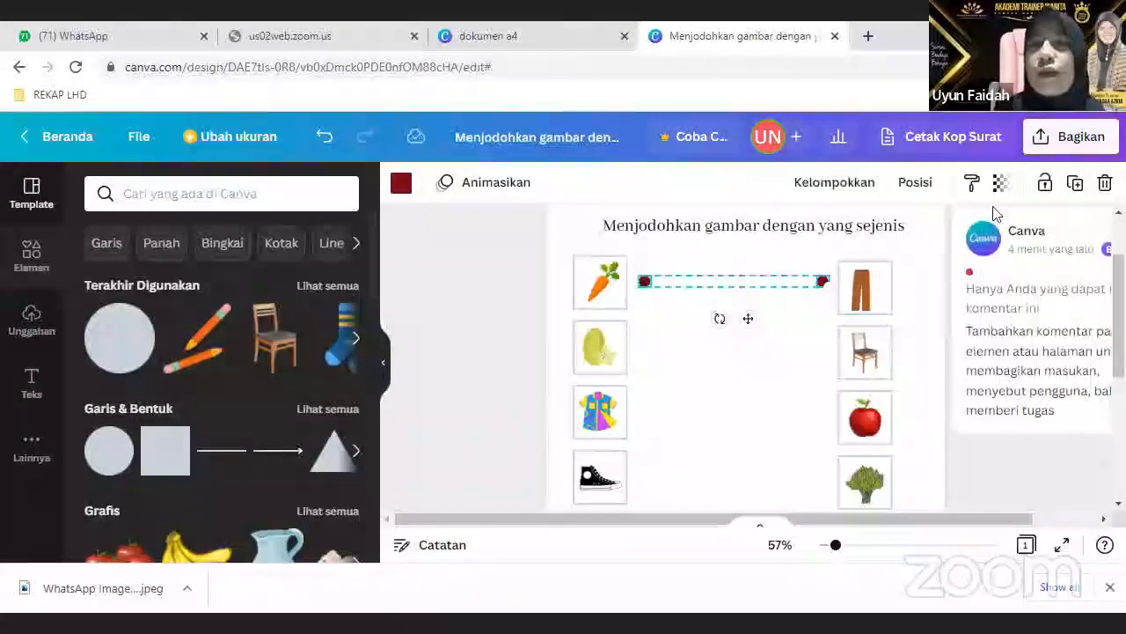
{"action": "left_click", "coordinate": [1076, 187]}
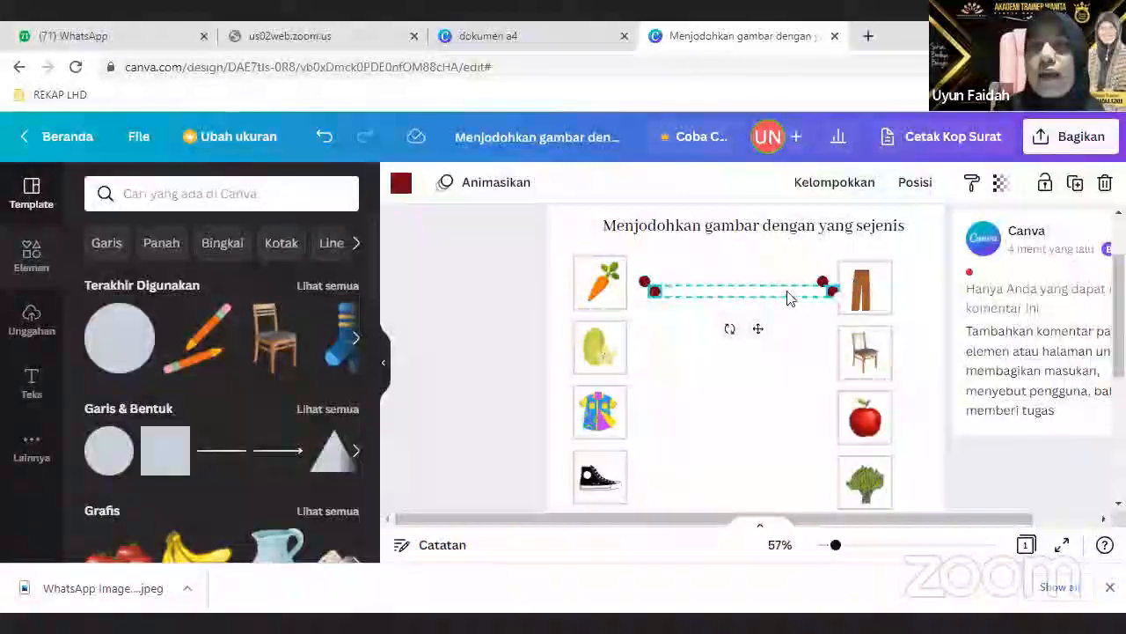
{"action": "left_click_drag", "start_coordinate": [787, 294], "coordinate": [779, 352]}
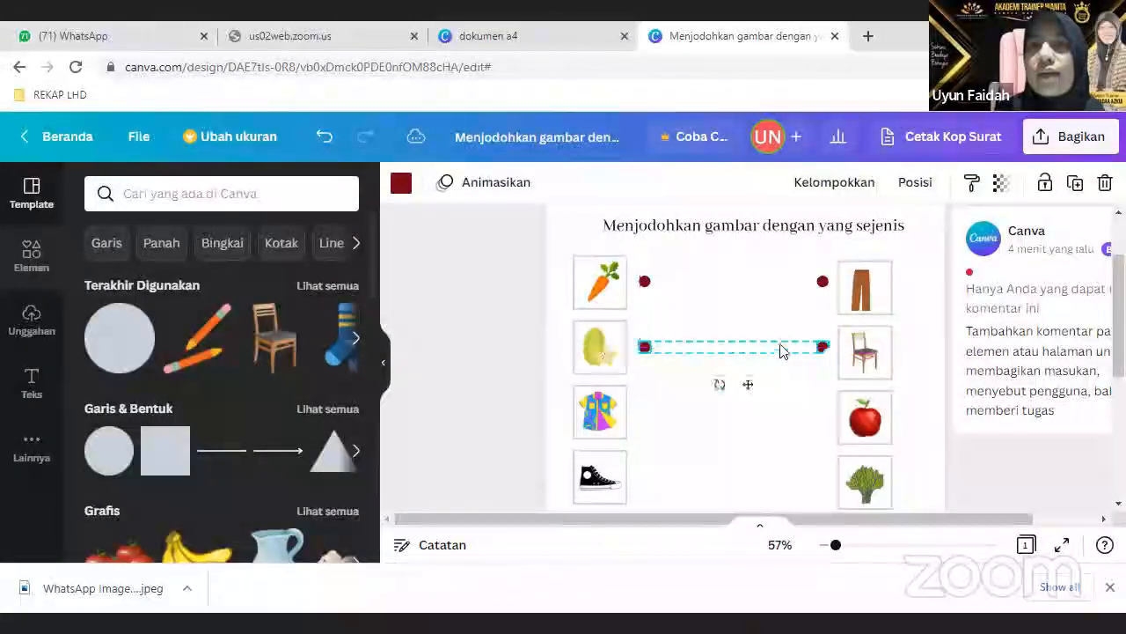
Step: Duplicate the dot pair four more times so rows three to six each have a dot beside both boxes
{"action": "left_click", "coordinate": [1077, 189]}
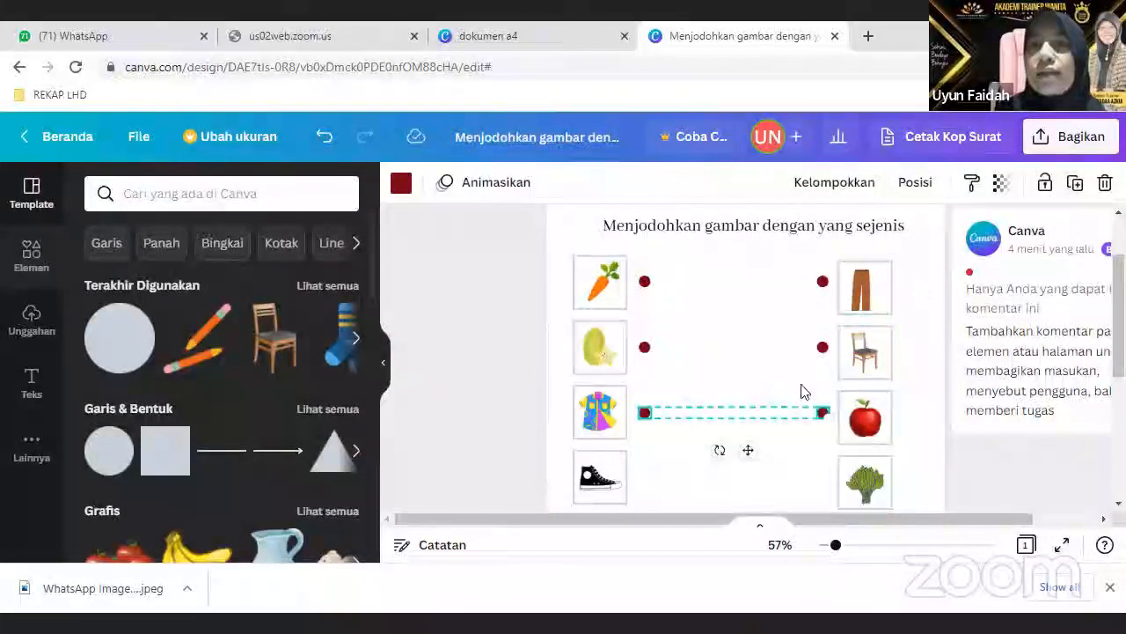
{"action": "scroll", "coordinate": [801, 395], "scroll_direction": "down", "scroll_amount": 2}
{"action": "left_click", "coordinate": [1075, 186]}
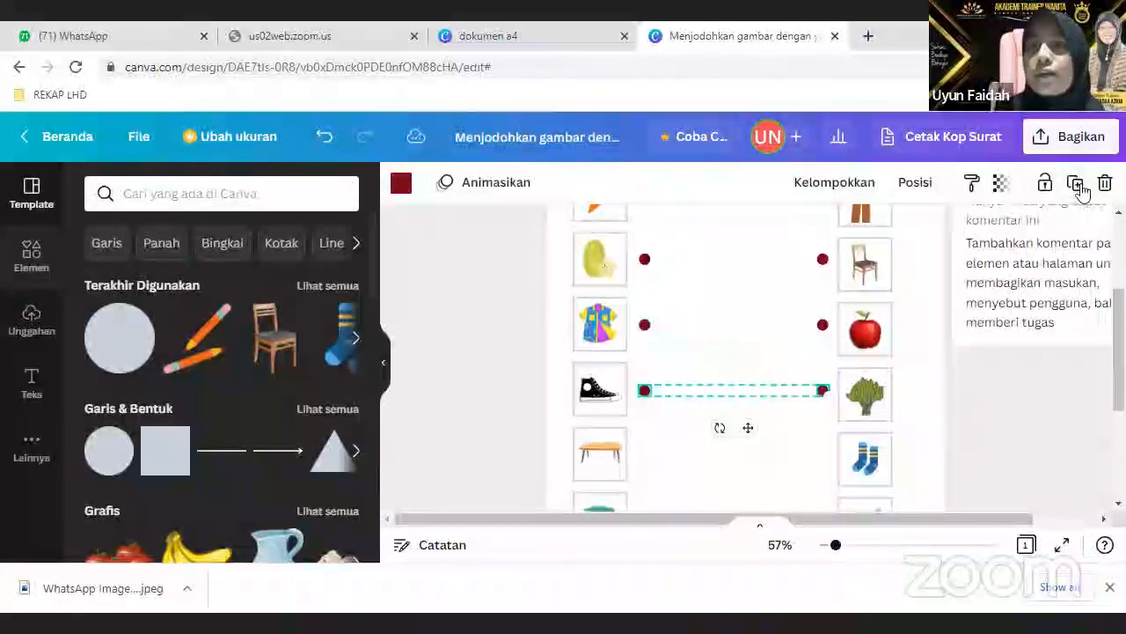
{"action": "left_click", "coordinate": [1076, 187]}
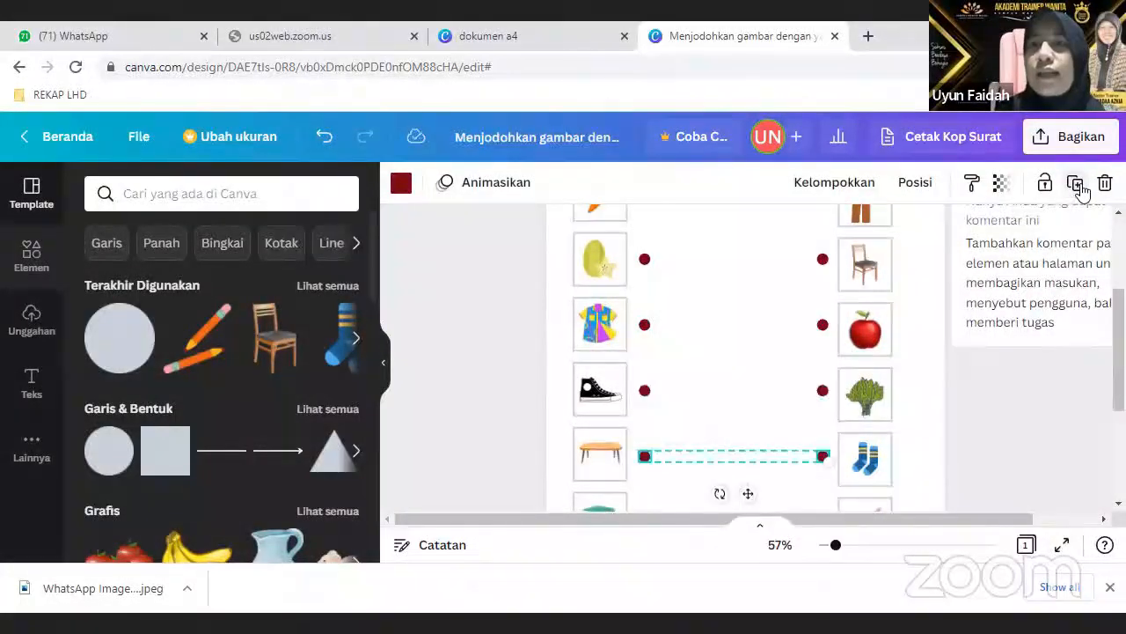
{"action": "left_click", "coordinate": [1077, 188]}
{"action": "scroll", "coordinate": [824, 393], "scroll_direction": "down", "scroll_amount": 3}
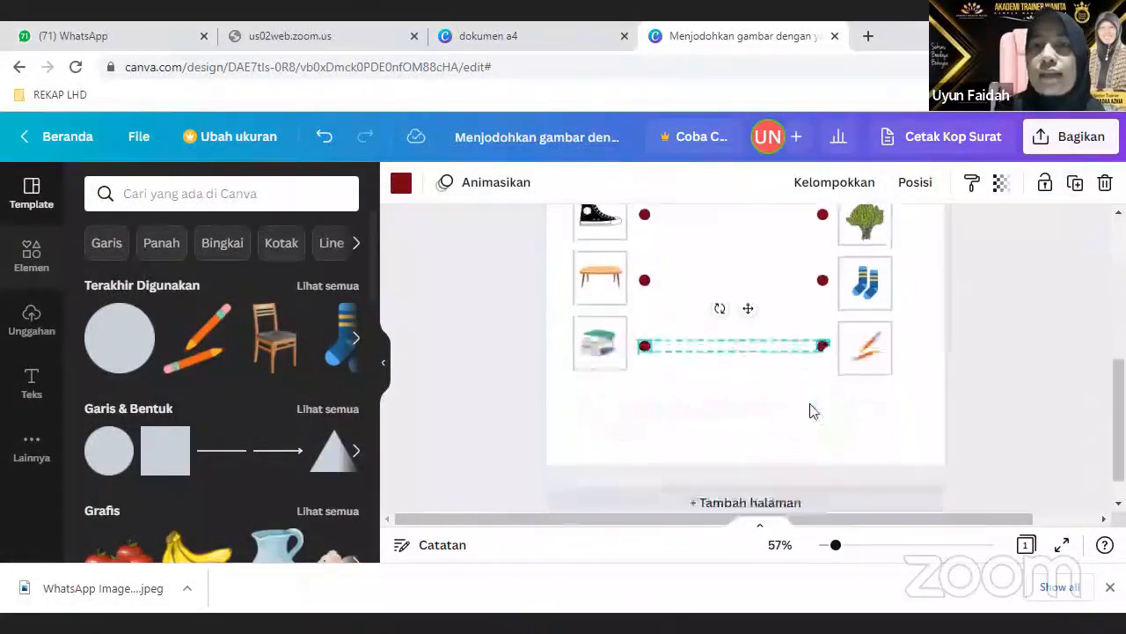
{"action": "left_click", "coordinate": [764, 424]}
Step: Move the worksheet title up closer to the page's upper edge
{"action": "scroll", "coordinate": [764, 423], "scroll_direction": "up", "scroll_amount": 5}
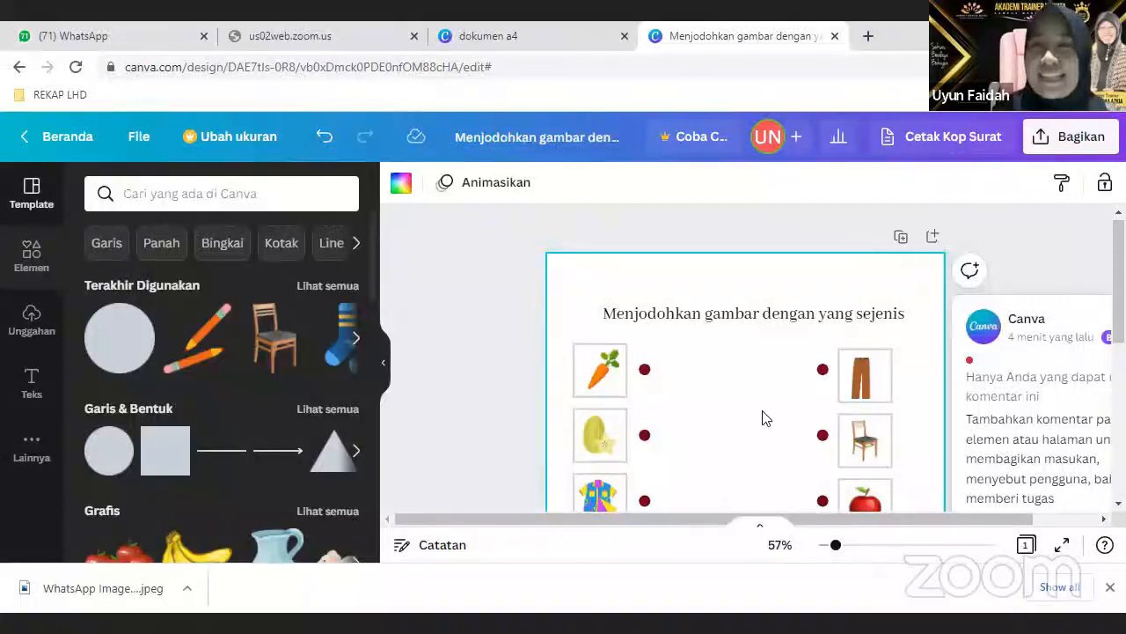
{"action": "scroll", "coordinate": [764, 418], "scroll_direction": "down", "scroll_amount": 1}
{"action": "scroll", "coordinate": [748, 409], "scroll_direction": "up", "scroll_amount": 1}
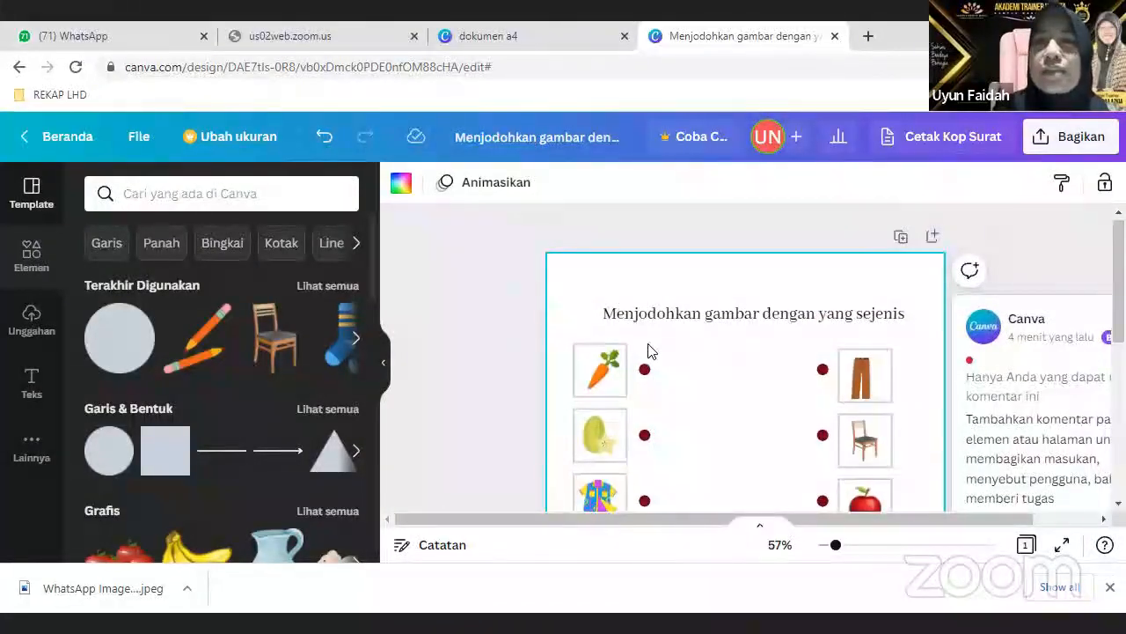
{"action": "left_click", "coordinate": [692, 321]}
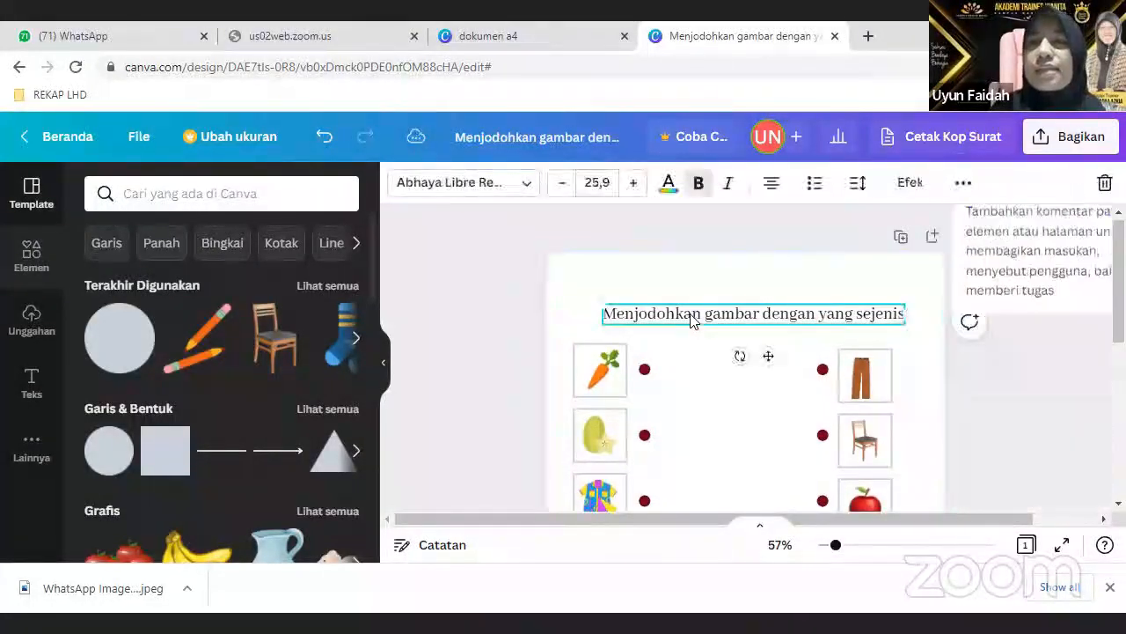
{"action": "left_click_drag", "start_coordinate": [692, 320], "coordinate": [689, 288]}
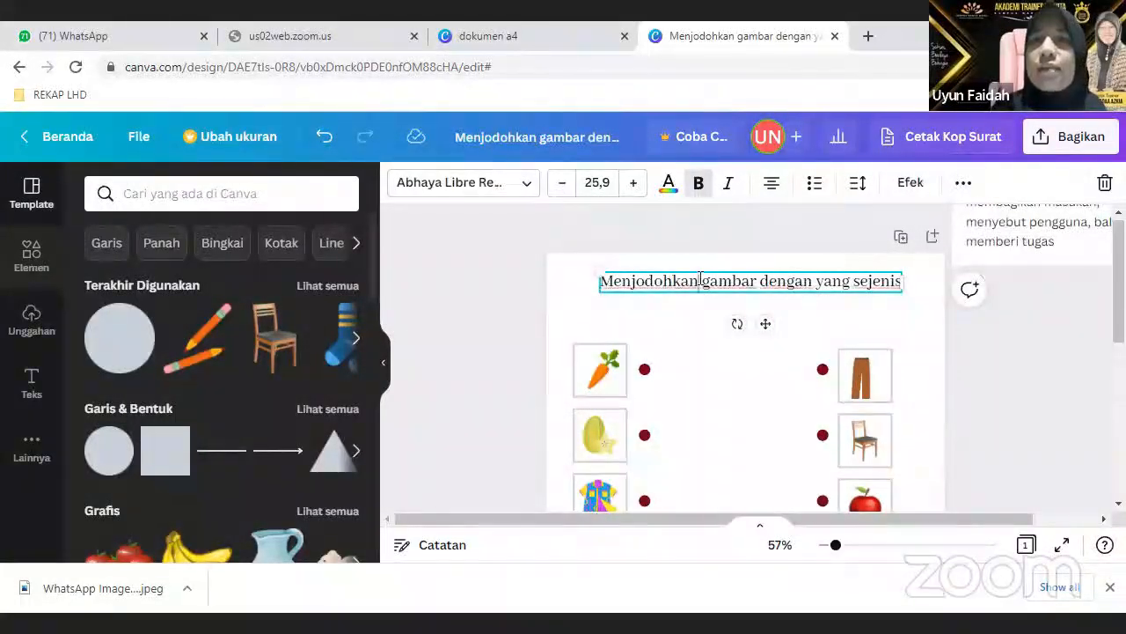
{"action": "left_click", "coordinate": [679, 352]}
Step: Duplicate the worksheet title and place the copy directly below the original
{"action": "left_click", "coordinate": [725, 289]}
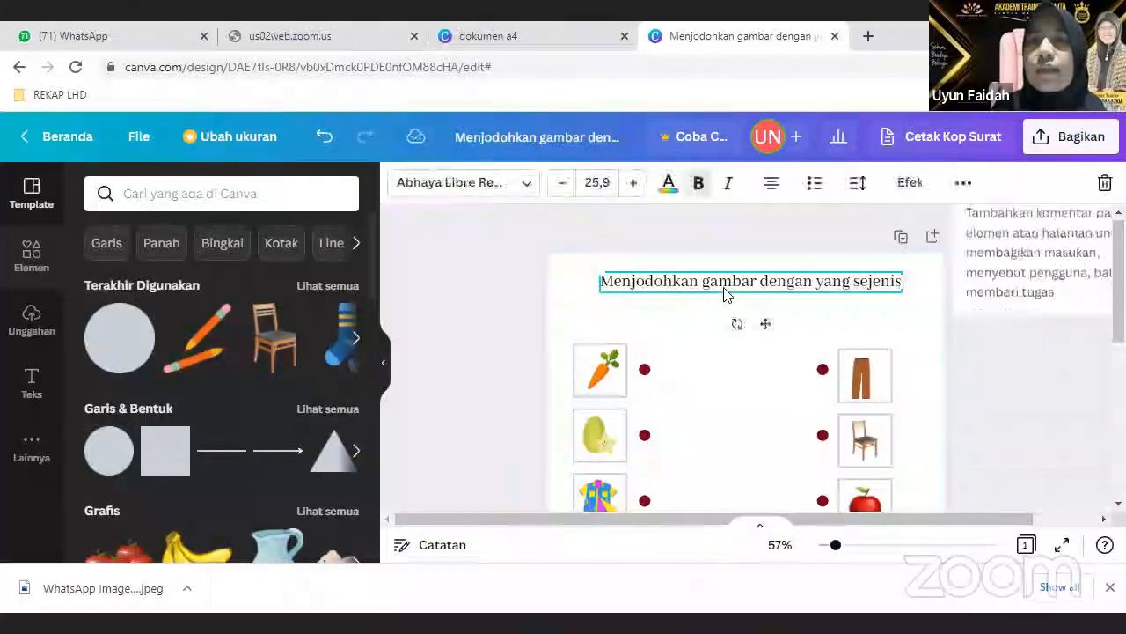
{"action": "left_click", "coordinate": [963, 182]}
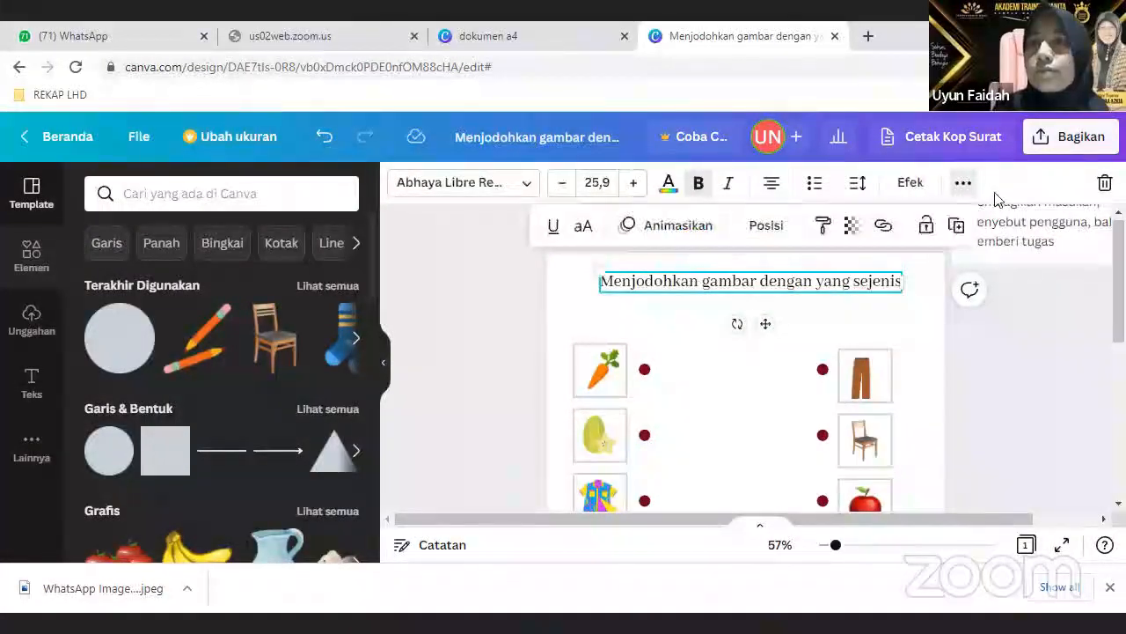
{"action": "left_click", "coordinate": [958, 227]}
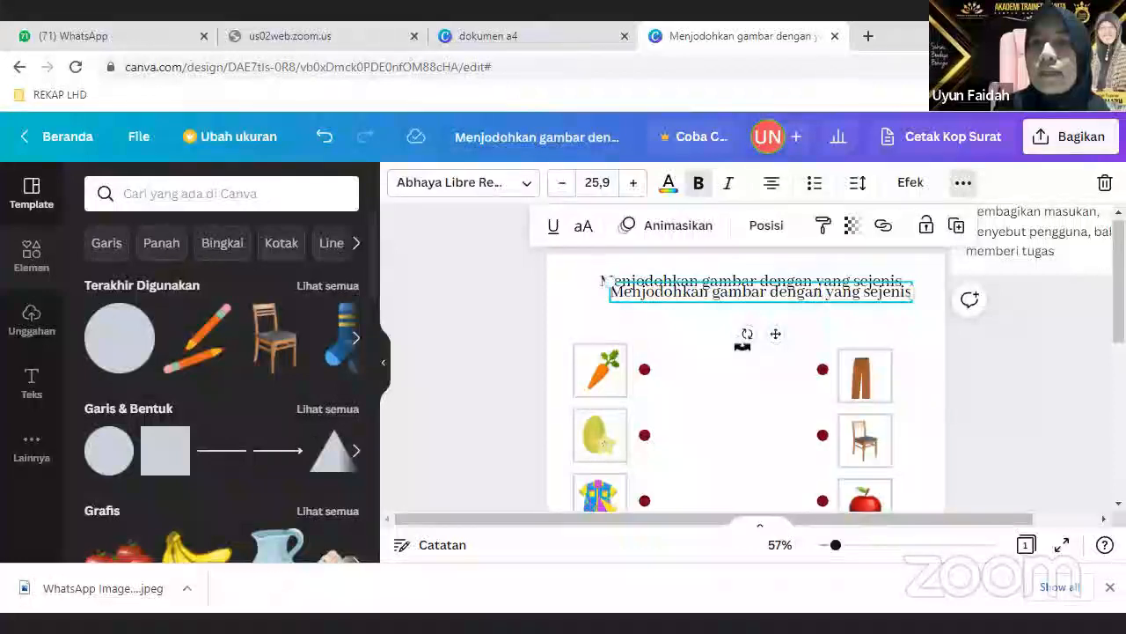
{"action": "left_click", "coordinate": [742, 331]}
{"action": "left_click_drag", "start_coordinate": [751, 296], "coordinate": [747, 315]}
Step: Replace the duplicated title's text with "Tariklah garis sesuai dengan pasangannya"
{"action": "left_click", "coordinate": [705, 305]}
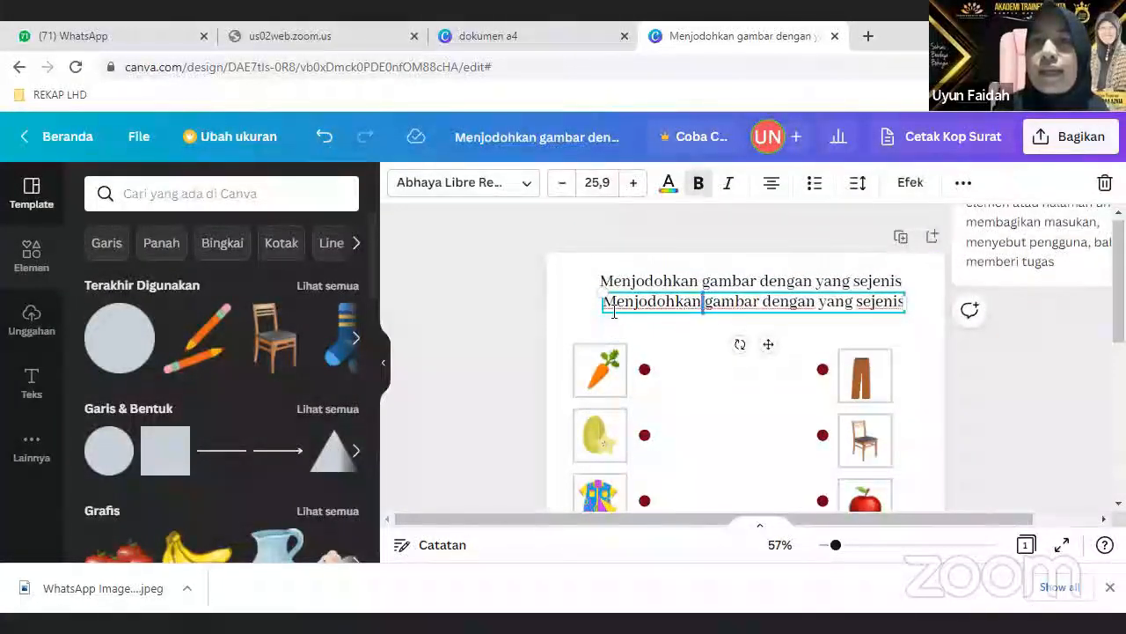
{"action": "left_click_drag", "start_coordinate": [610, 303], "coordinate": [908, 297]}
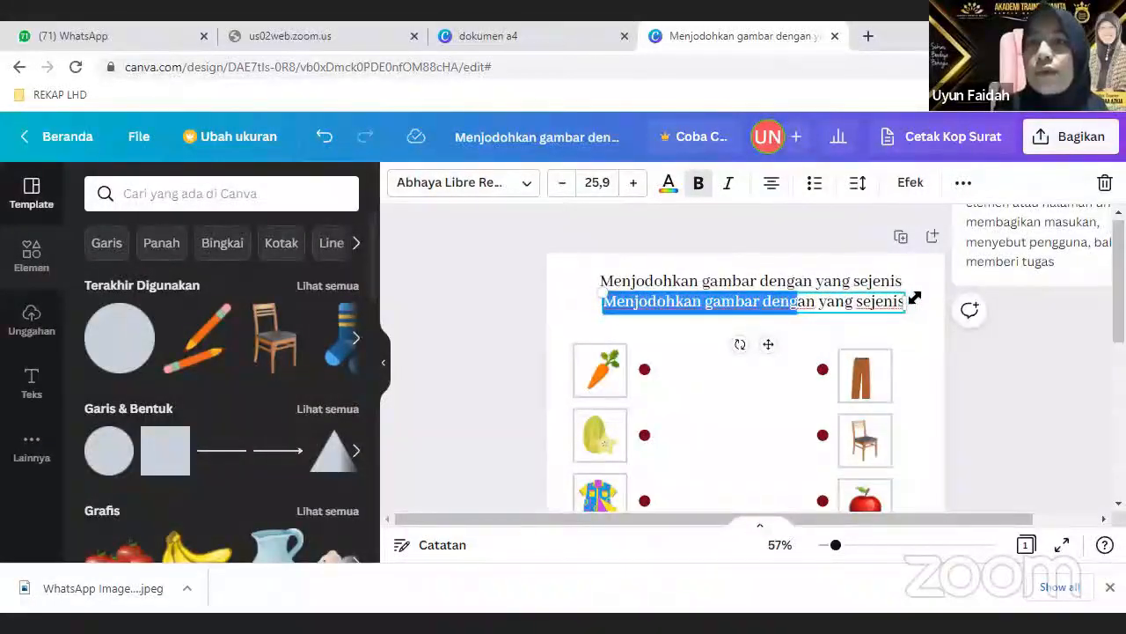
{"action": "key", "text": "BackSpace"}
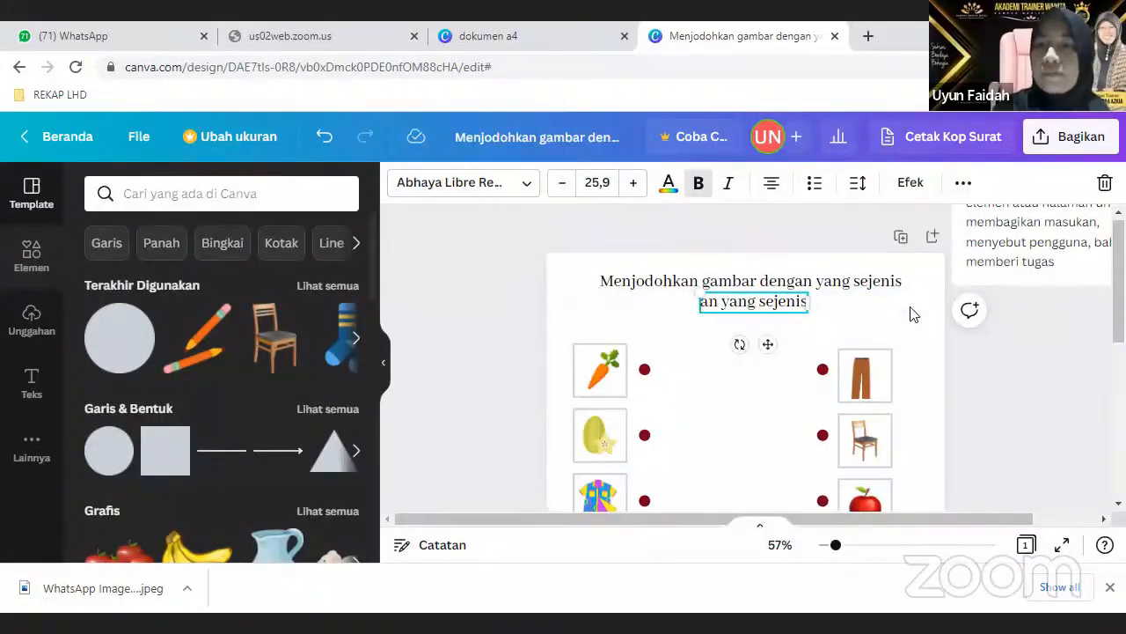
{"action": "key", "text": "Delete"}
{"action": "key", "text": "Delete"}
{"action": "key", "text": "Delete"}
{"action": "key", "text": "Delete"}
{"action": "key", "text": "Delete"}
{"action": "key", "text": "Delete"}
{"action": "key", "text": "Delete"}
{"action": "key", "text": "Delete"}
{"action": "key", "text": "Delete"}
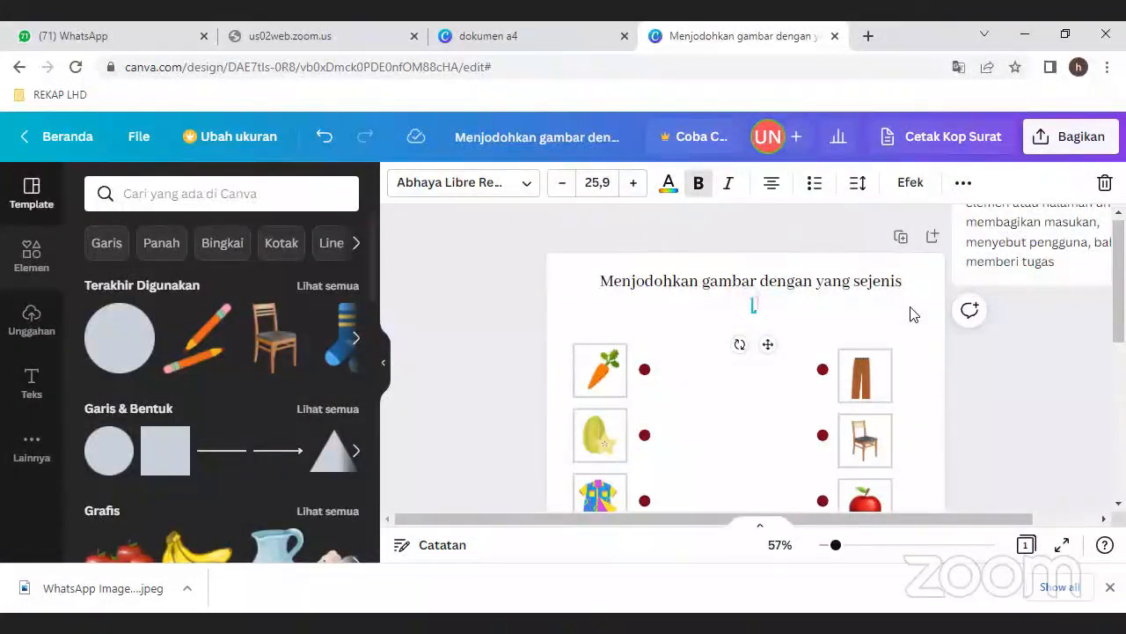
{"action": "type", "text": "Tarikla"}
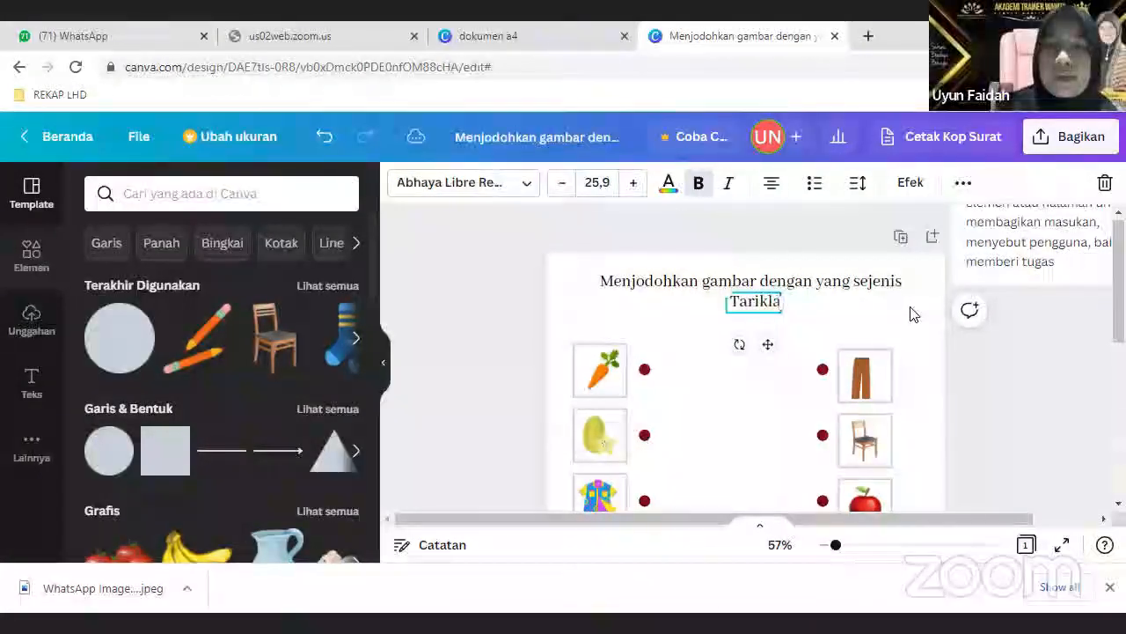
{"action": "type", "text": "h gar"}
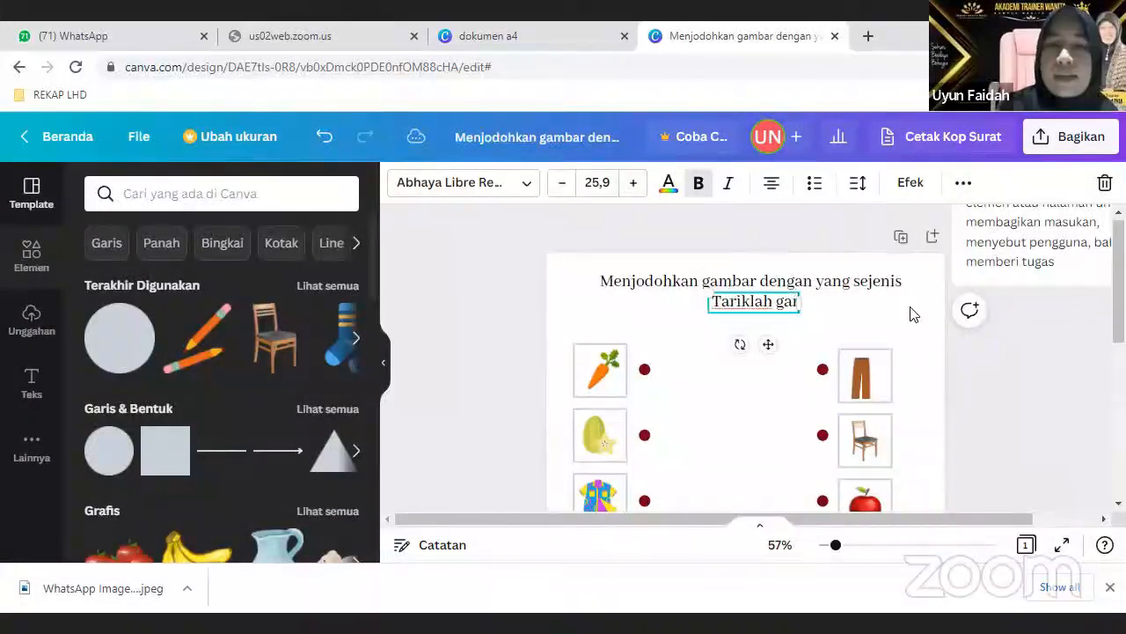
{"action": "type", "text": "is sesu"}
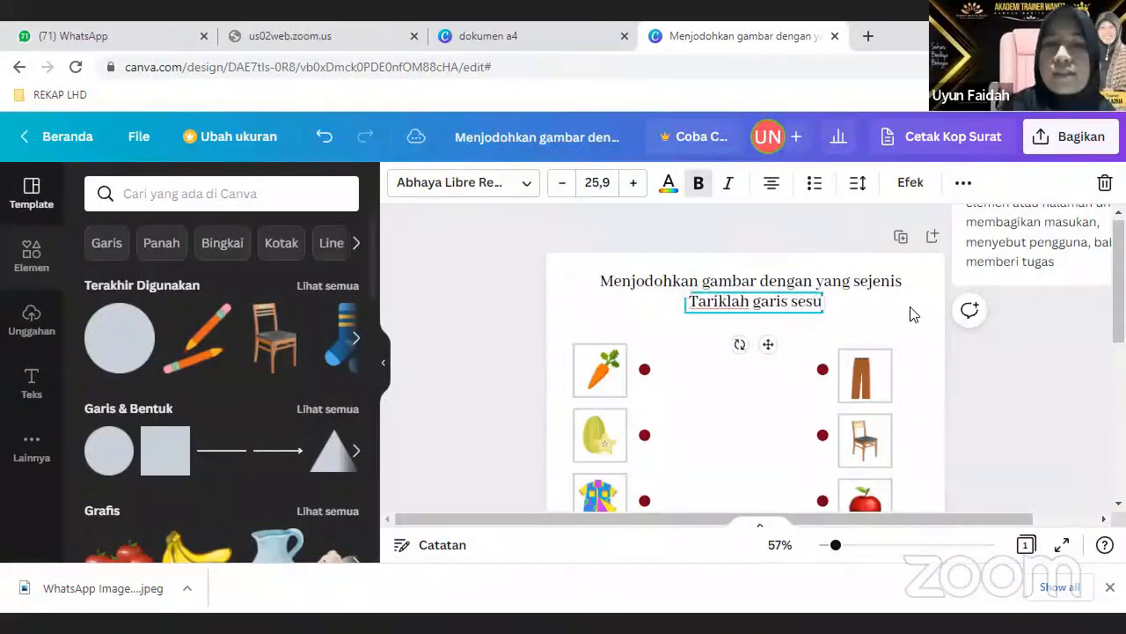
{"action": "type", "text": "ai den"}
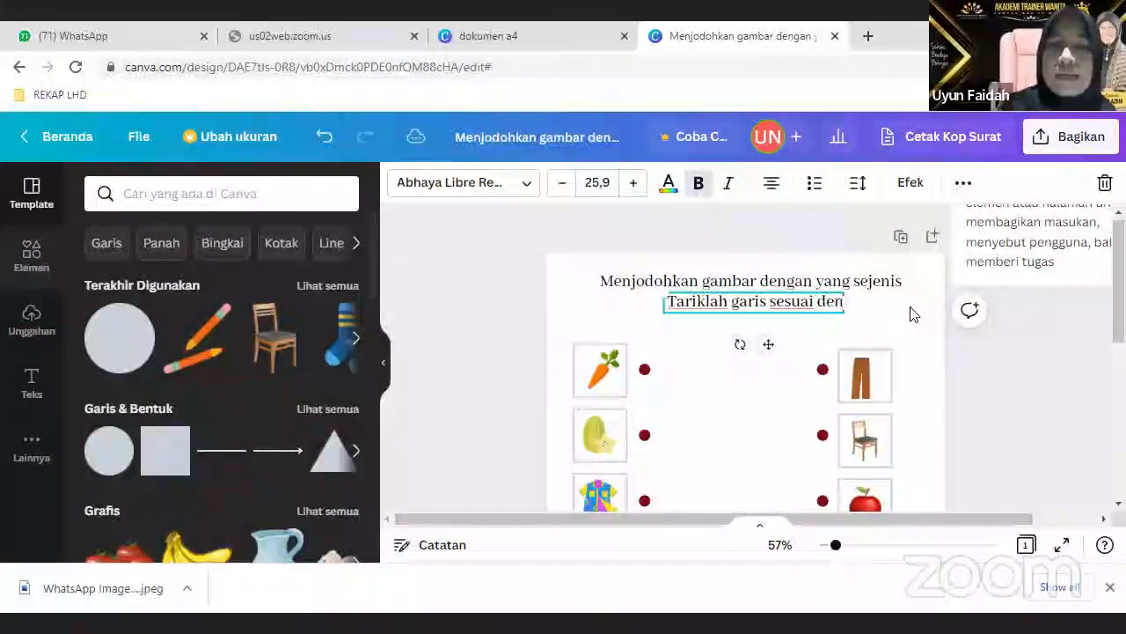
{"action": "type", "text": "gan pas"}
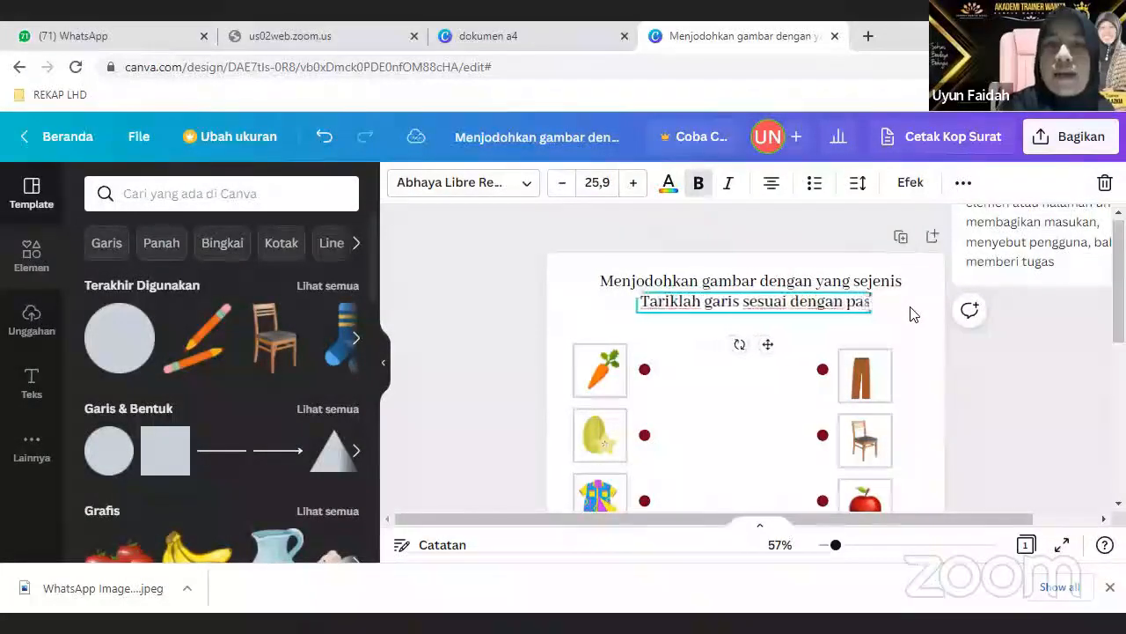
{"action": "type", "text": "angannya"}
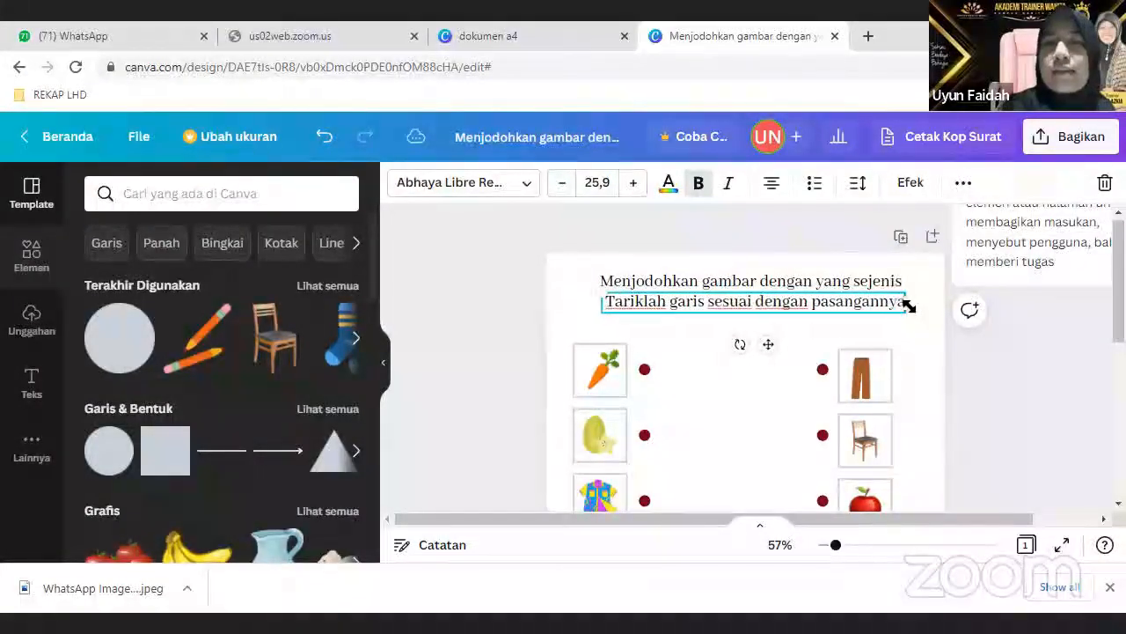
Step: Set the instruction line's font size to 22,9 and its font to Bodoni FLF
{"action": "left_click", "coordinate": [560, 187]}
{"action": "left_click", "coordinate": [560, 187]}
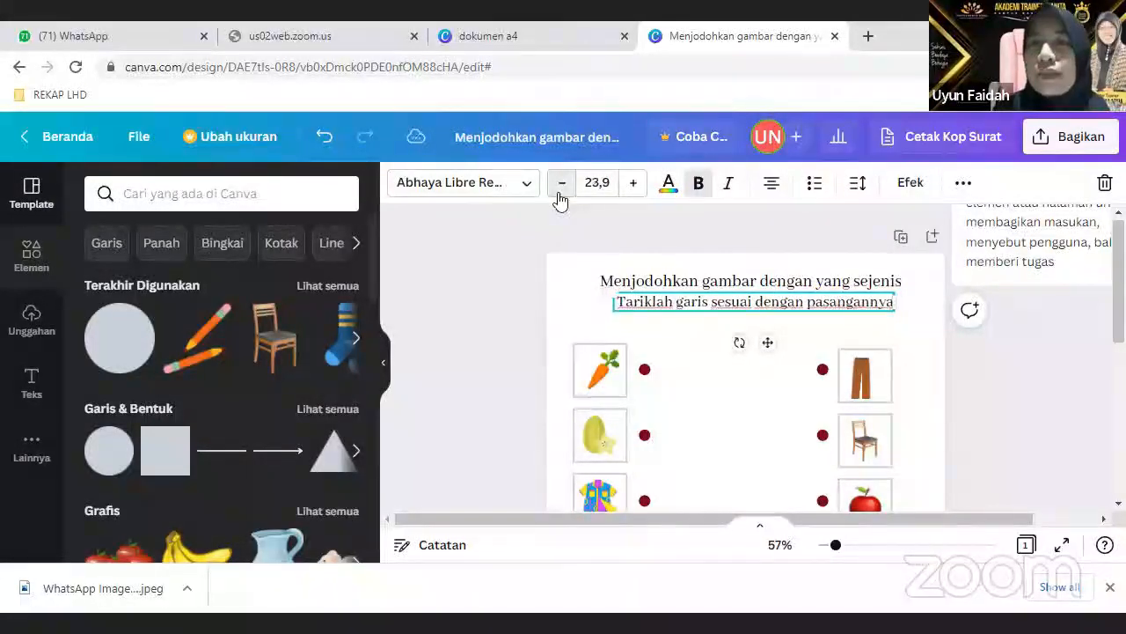
{"action": "left_click", "coordinate": [562, 187]}
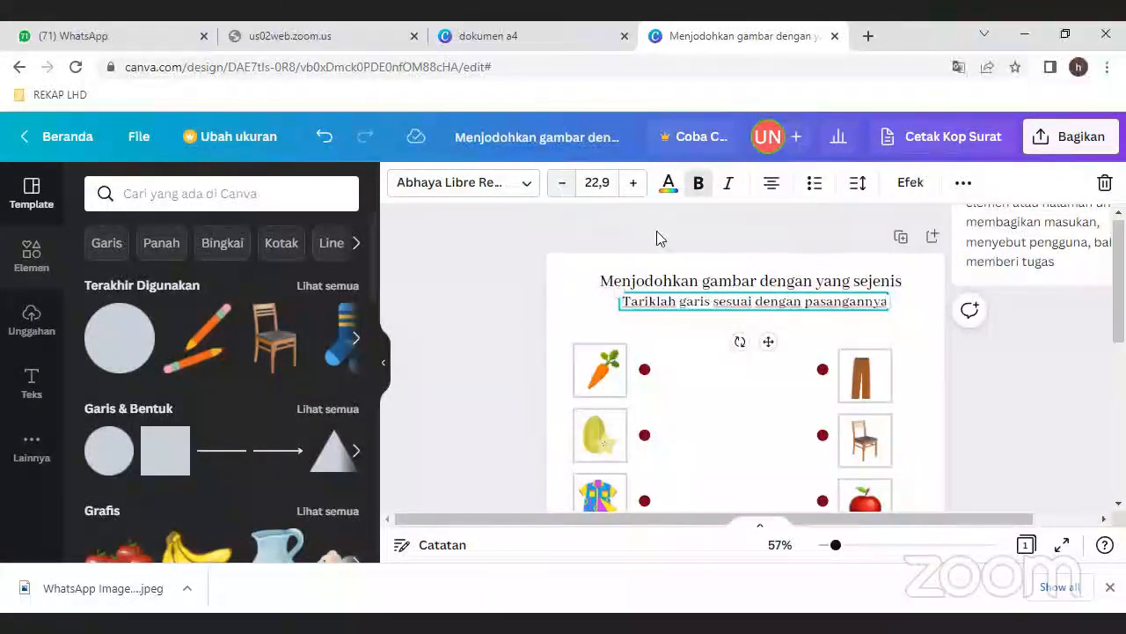
{"action": "left_click", "coordinate": [523, 196]}
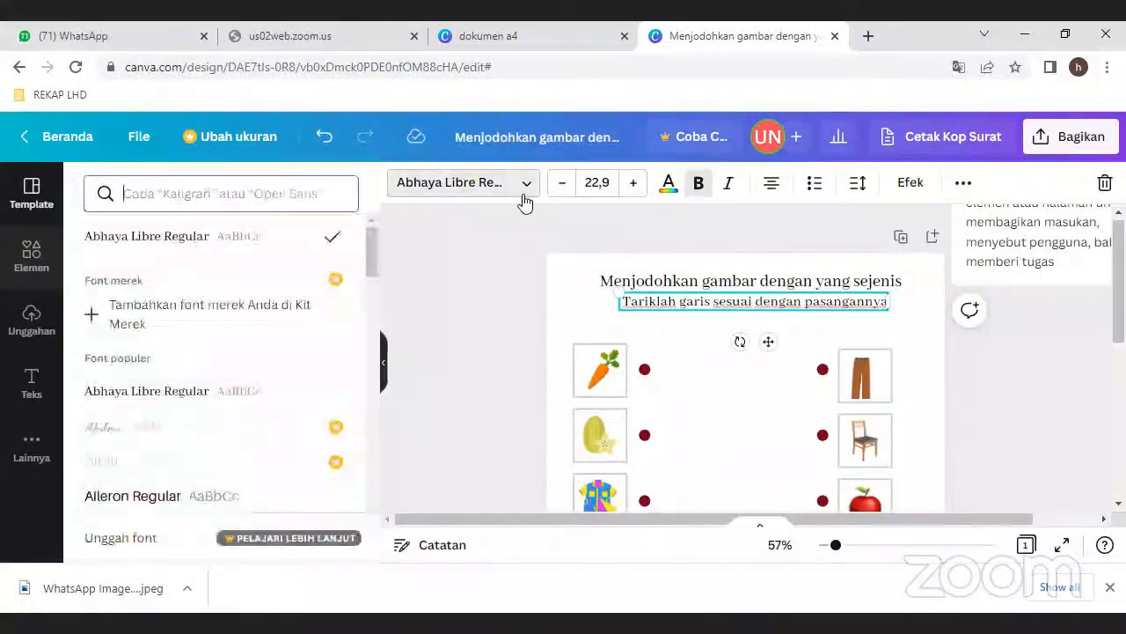
{"action": "left_click_drag", "start_coordinate": [373, 271], "coordinate": [360, 370]}
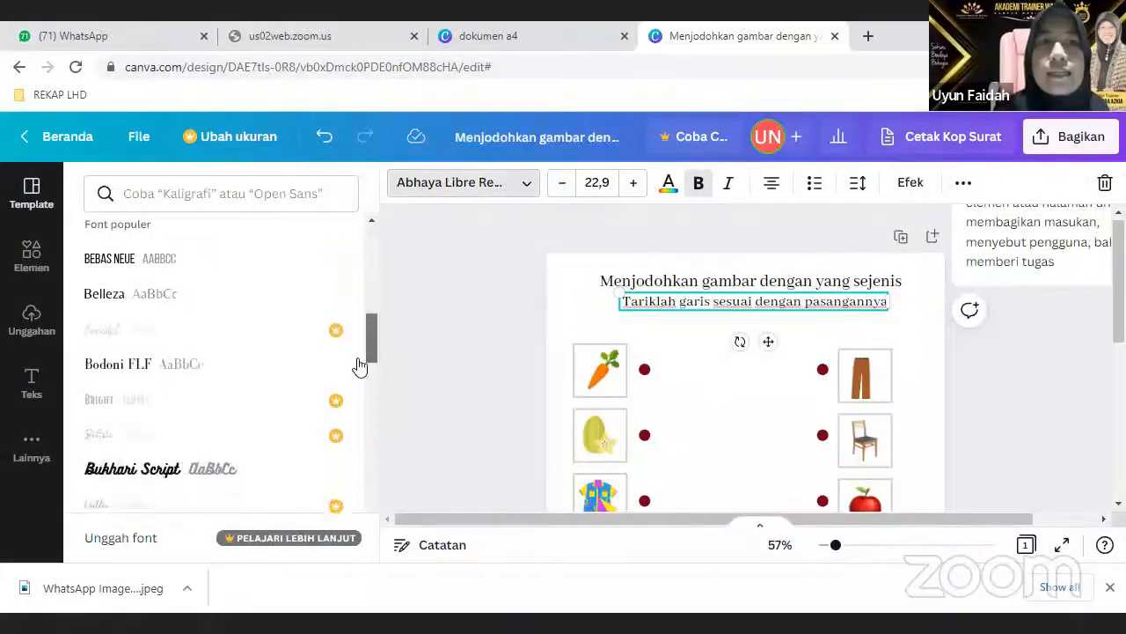
{"action": "left_click", "coordinate": [157, 370]}
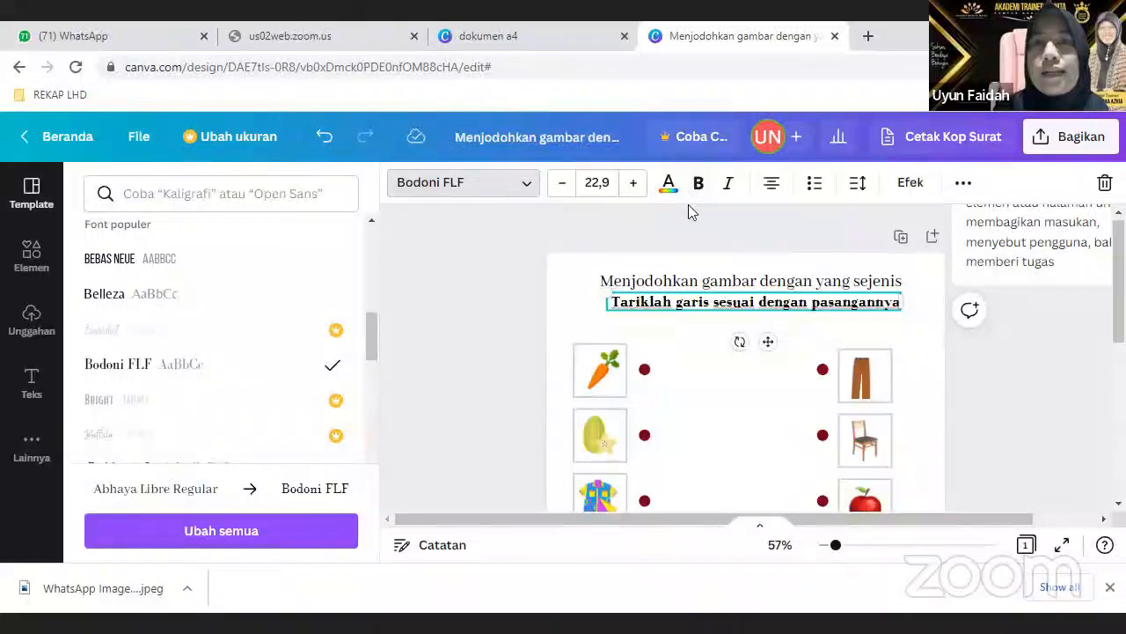
{"action": "left_click", "coordinate": [744, 395]}
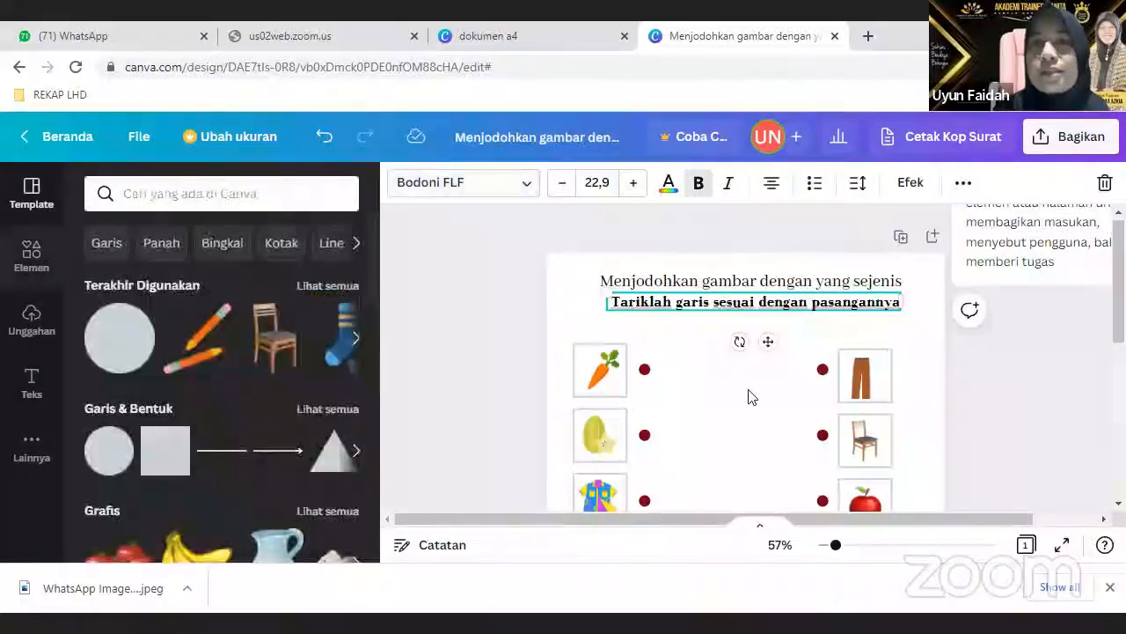
Step: Add an outlined square from the lines and shapes collection to the worksheet page
{"action": "scroll", "coordinate": [766, 427], "scroll_direction": "down", "scroll_amount": 5}
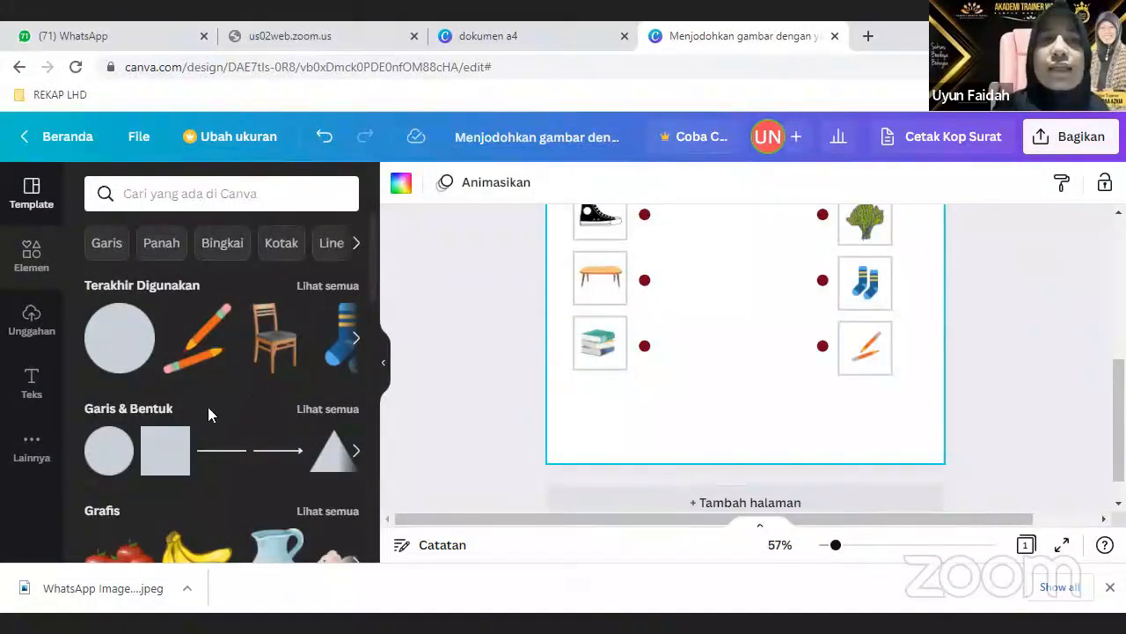
{"action": "left_click", "coordinate": [356, 454]}
{"action": "left_click", "coordinate": [356, 455]}
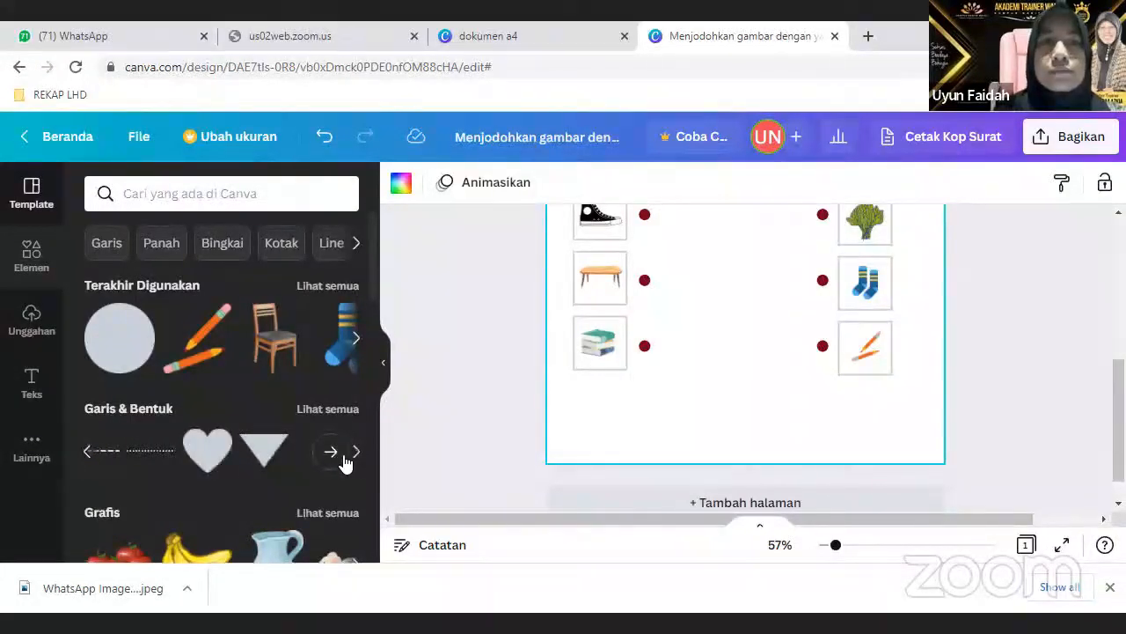
{"action": "left_click", "coordinate": [326, 452]}
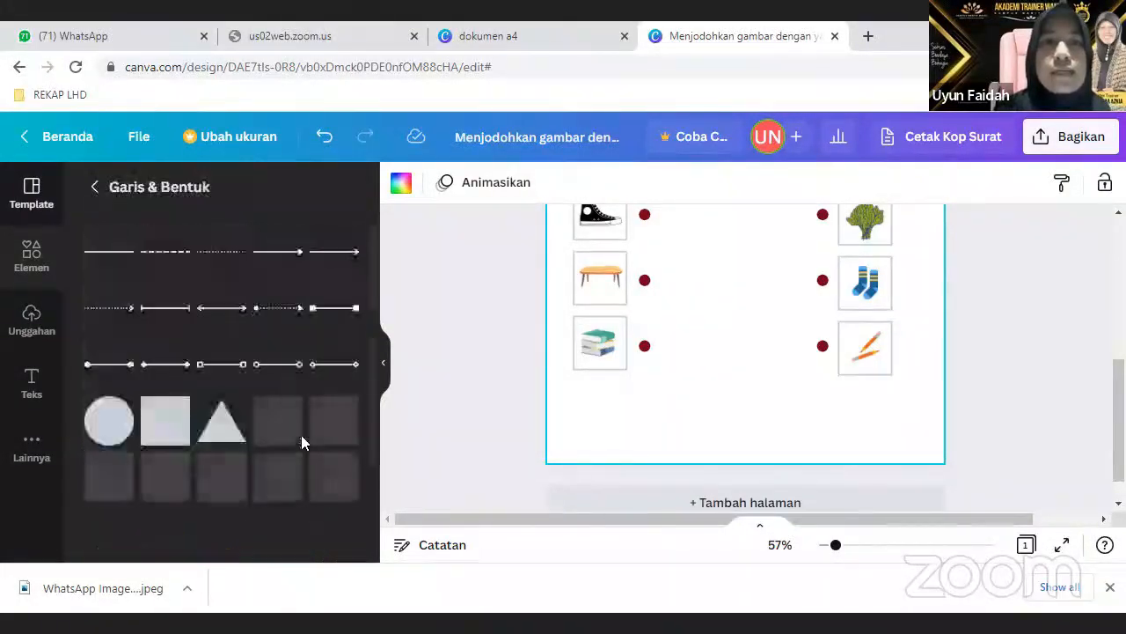
{"action": "scroll", "coordinate": [291, 414], "scroll_direction": "down", "scroll_amount": 1}
{"action": "scroll", "coordinate": [290, 440], "scroll_direction": "down", "scroll_amount": 1}
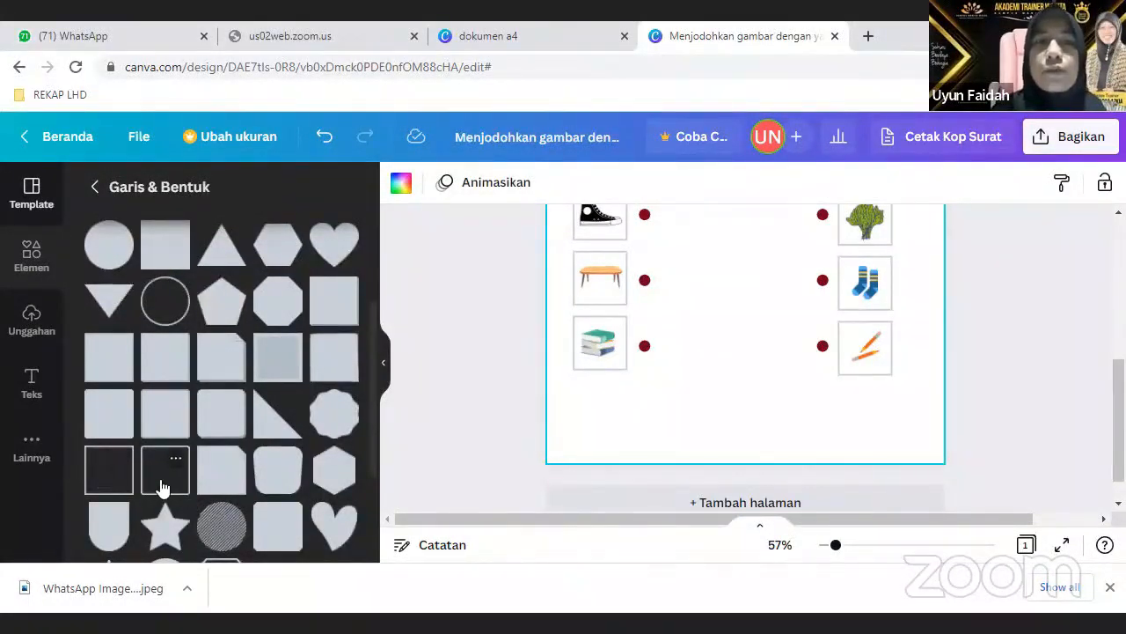
{"action": "left_click", "coordinate": [121, 486]}
Step: Shrink the outlined square into a small horizontal rectangle and place it centred near the page's lower edge
{"action": "scroll", "coordinate": [782, 284], "scroll_direction": "up", "scroll_amount": 2}
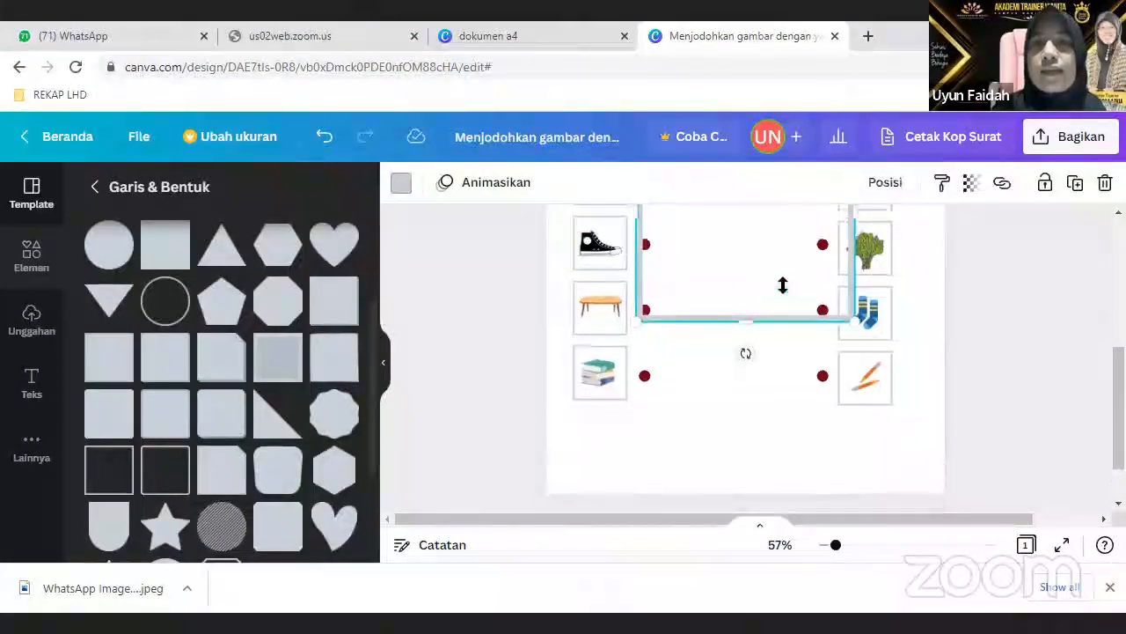
{"action": "left_click_drag", "start_coordinate": [638, 250], "coordinate": [750, 363]}
{"action": "left_click_drag", "start_coordinate": [780, 431], "coordinate": [745, 478]}
{"action": "scroll", "coordinate": [754, 475], "scroll_direction": "down", "scroll_amount": 2}
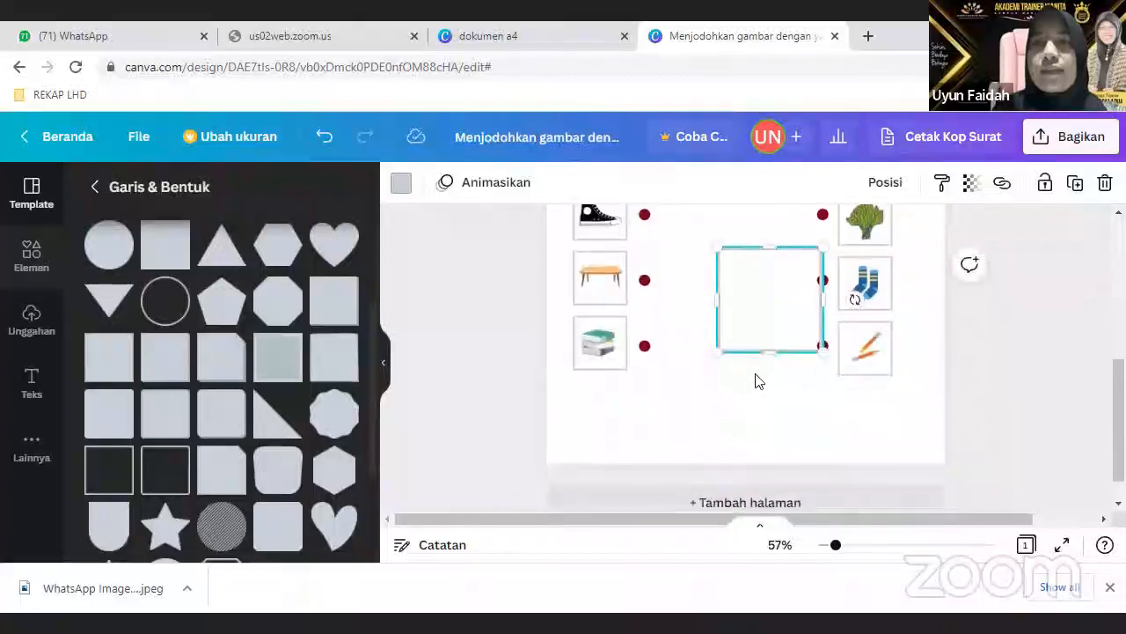
{"action": "left_click_drag", "start_coordinate": [756, 351], "coordinate": [753, 401]}
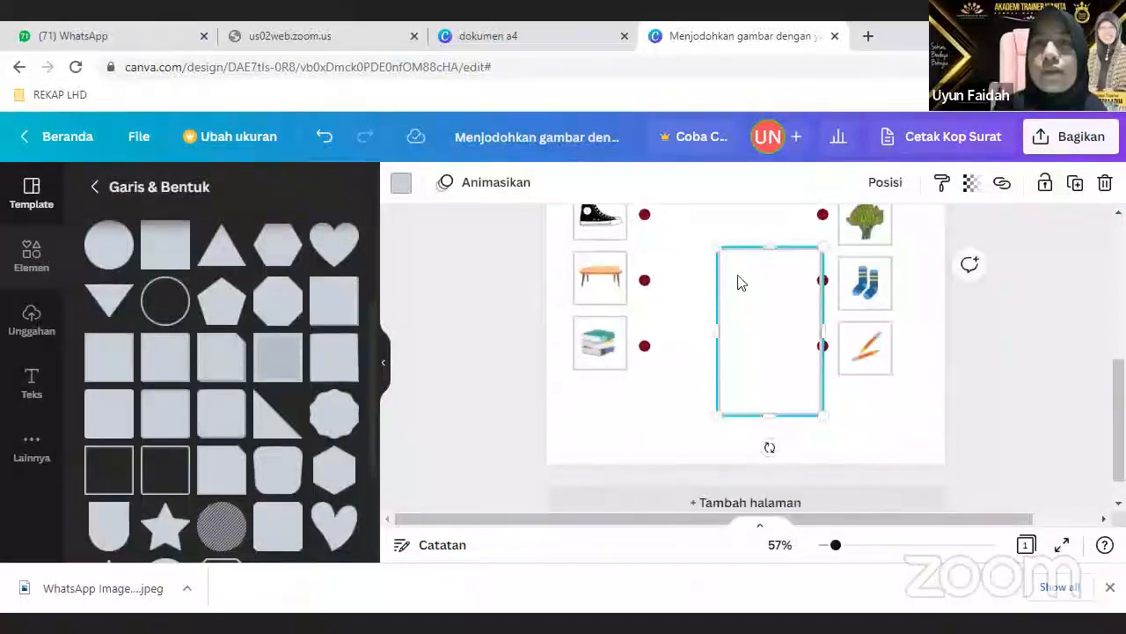
{"action": "left_click_drag", "start_coordinate": [769, 247], "coordinate": [766, 420]}
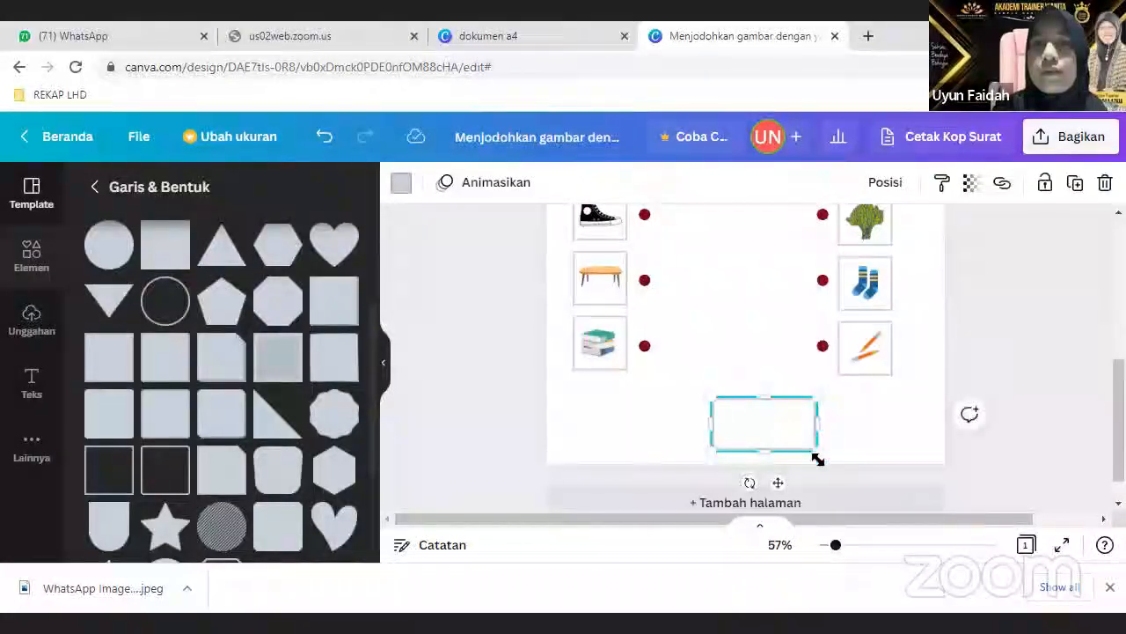
{"action": "left_click_drag", "start_coordinate": [817, 459], "coordinate": [757, 451]}
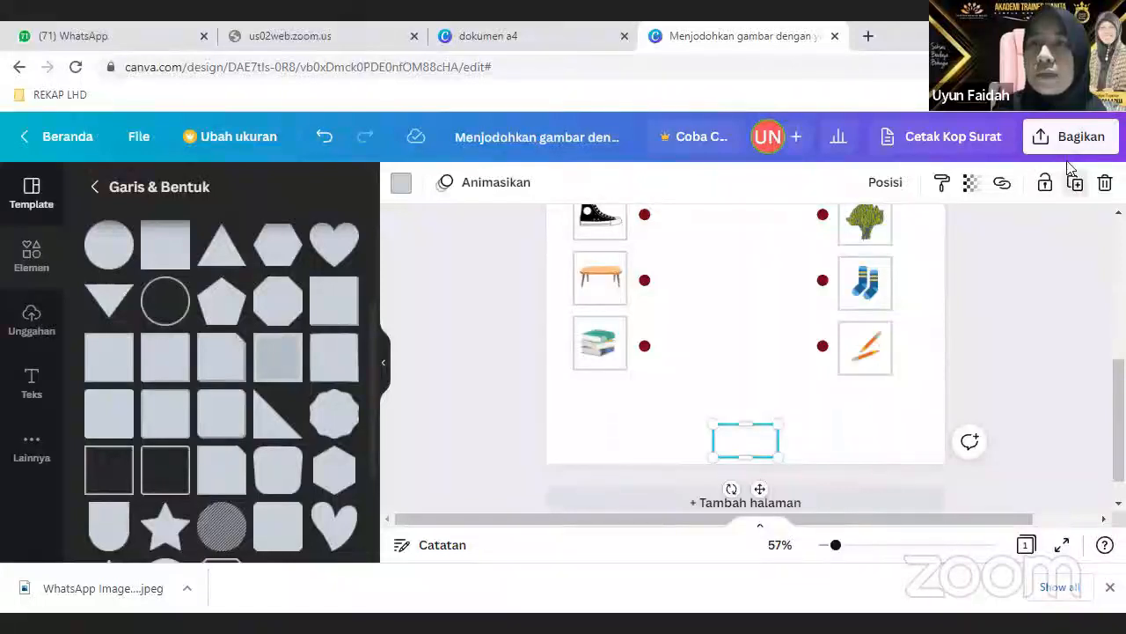
Step: Duplicate the small rectangle and fit the copy as a flat header box directly above the original
{"action": "mouse_move", "coordinate": [768, 460]}
{"action": "left_mouse_down"}
{"action": "mouse_move", "coordinate": [778, 470]}
{"action": "mouse_move", "coordinate": [754, 443]}
{"action": "left_mouse_up"}
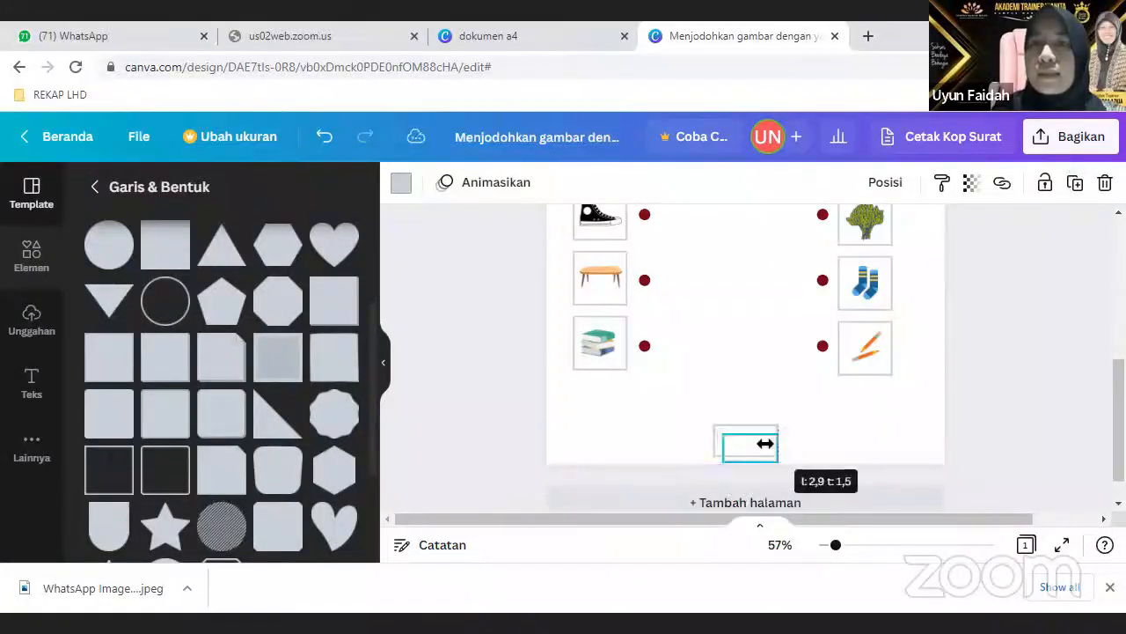
{"action": "left_click", "coordinate": [789, 438]}
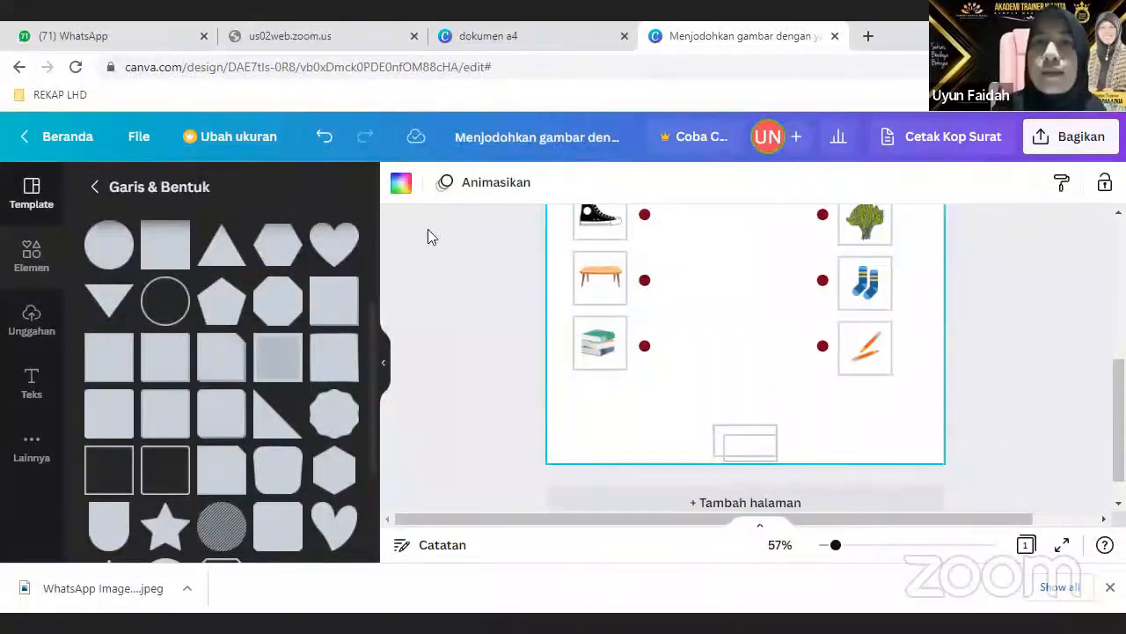
{"action": "left_click", "coordinate": [322, 136]}
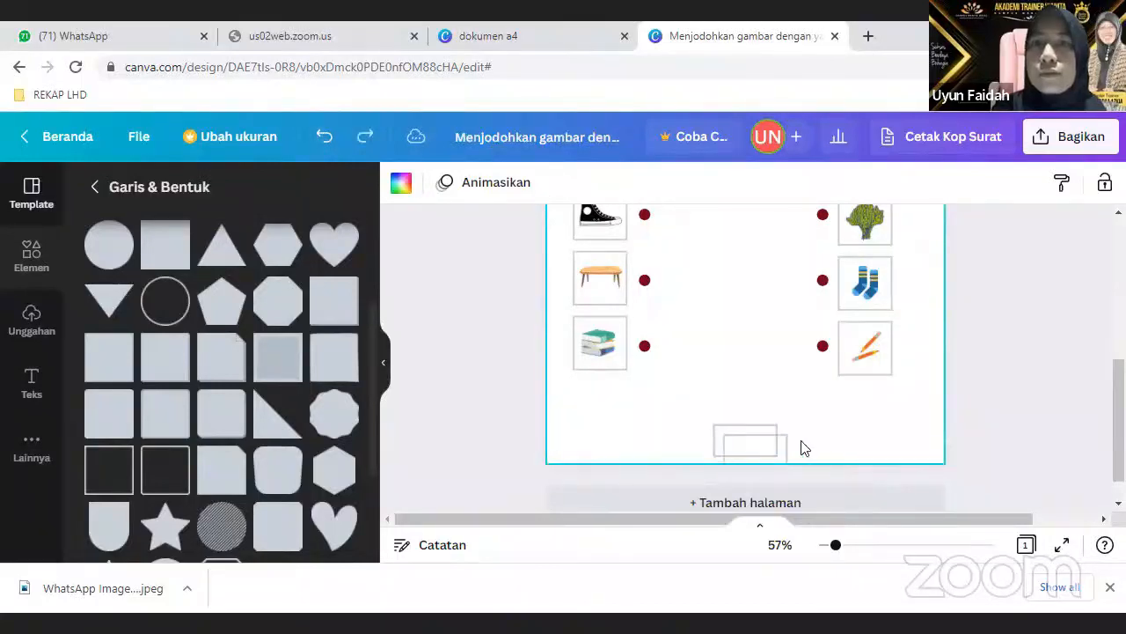
{"action": "left_click_drag", "start_coordinate": [774, 447], "coordinate": [745, 406]}
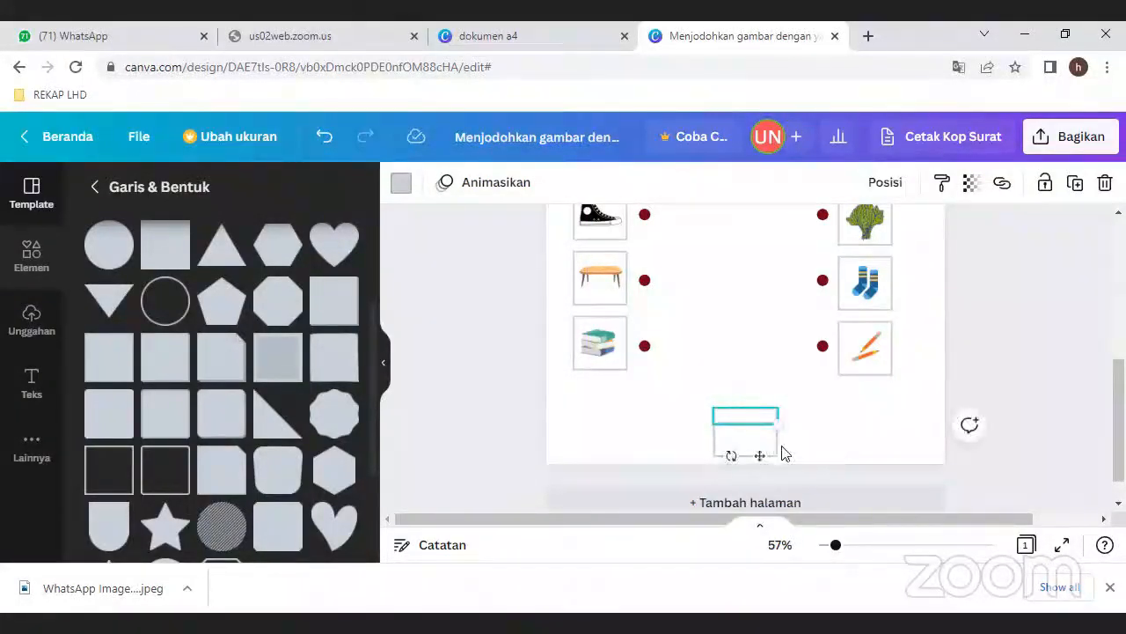
Step: Add a body text box to the page reading "Paraf guru"
{"action": "left_click_drag", "start_coordinate": [835, 544], "coordinate": [838, 550]}
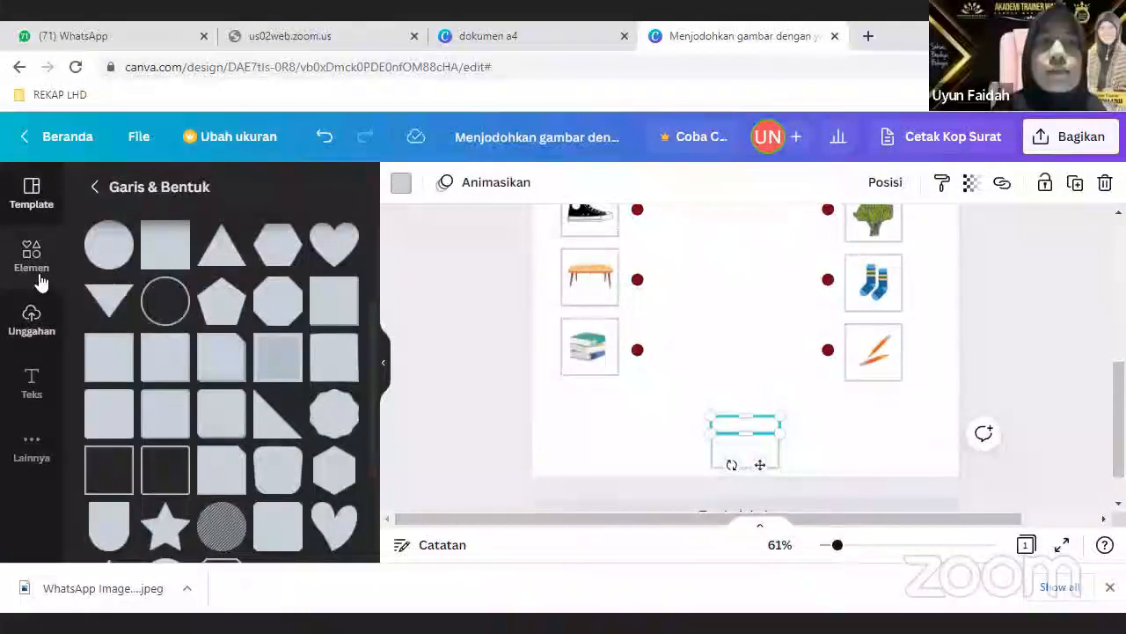
{"action": "left_click", "coordinate": [32, 380]}
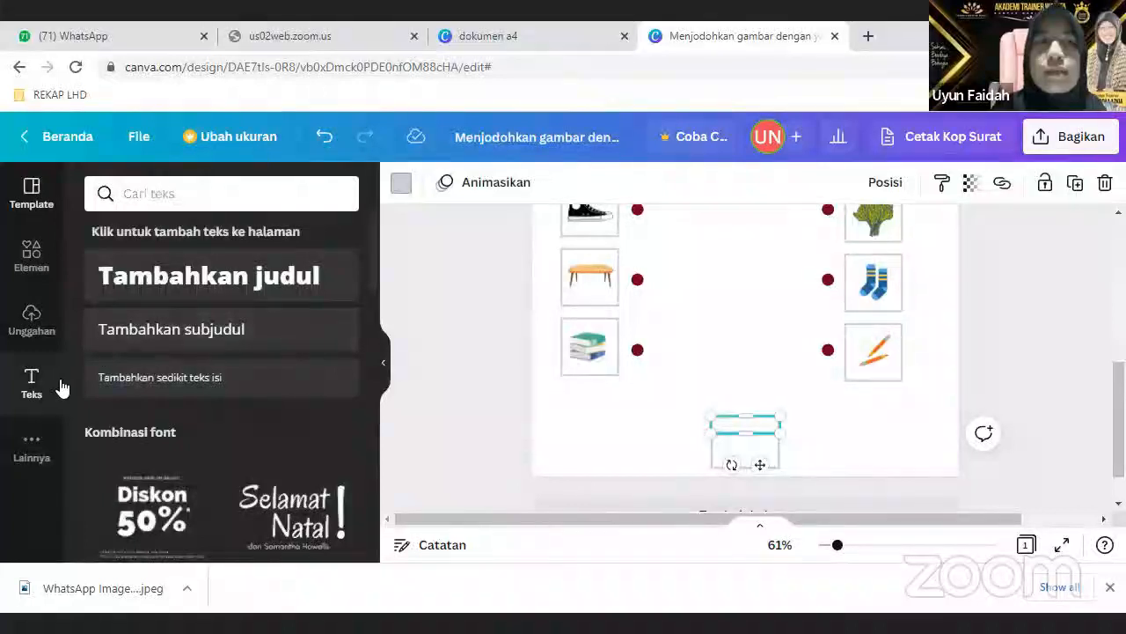
{"action": "left_click", "coordinate": [123, 379]}
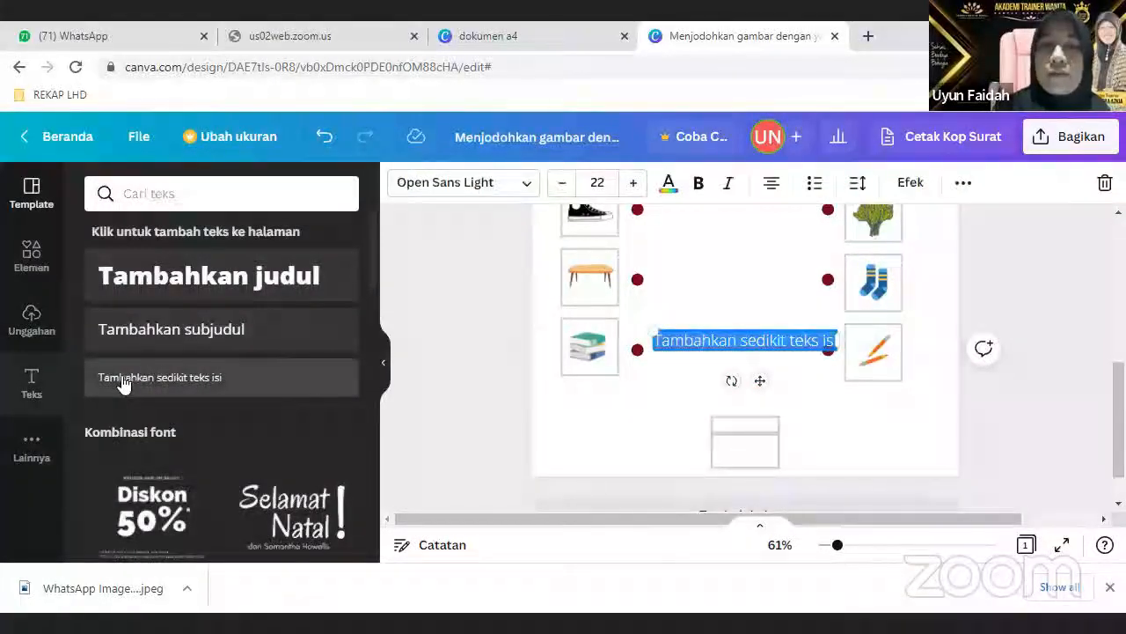
{"action": "type", "text": "Paraf"}
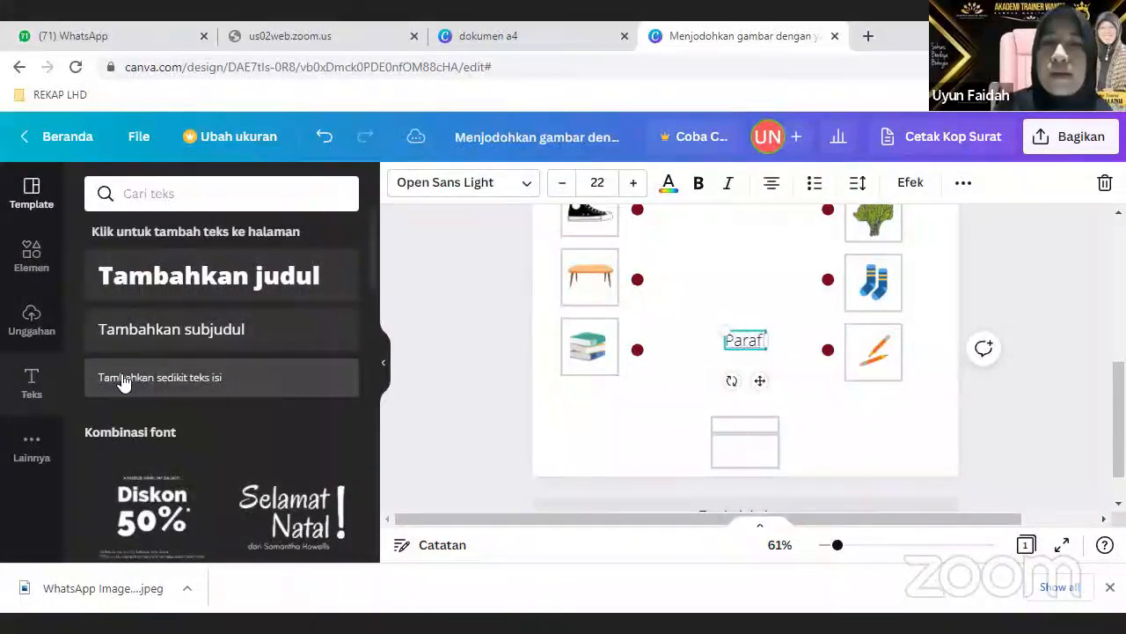
{"action": "type", "text": " guru"}
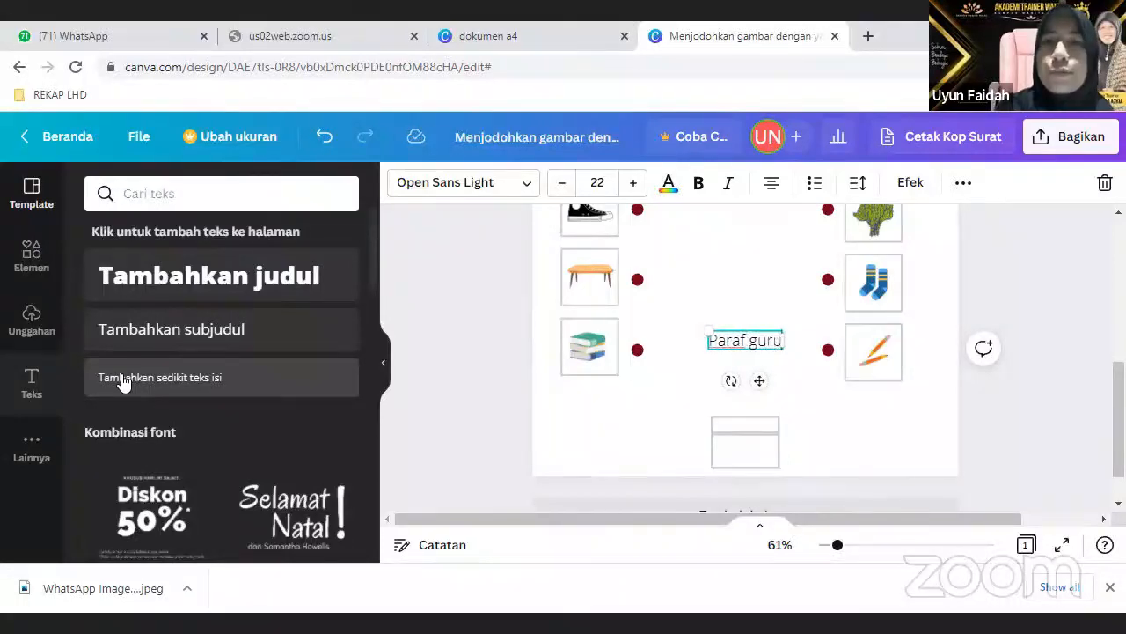
Step: Set the "Paraf guru" text to size 16 and place it inside the flat header box
{"action": "left_click", "coordinate": [562, 188]}
{"action": "left_click", "coordinate": [562, 189]}
{"action": "left_click", "coordinate": [563, 188]}
{"action": "left_click", "coordinate": [562, 189]}
{"action": "left_click", "coordinate": [814, 402]}
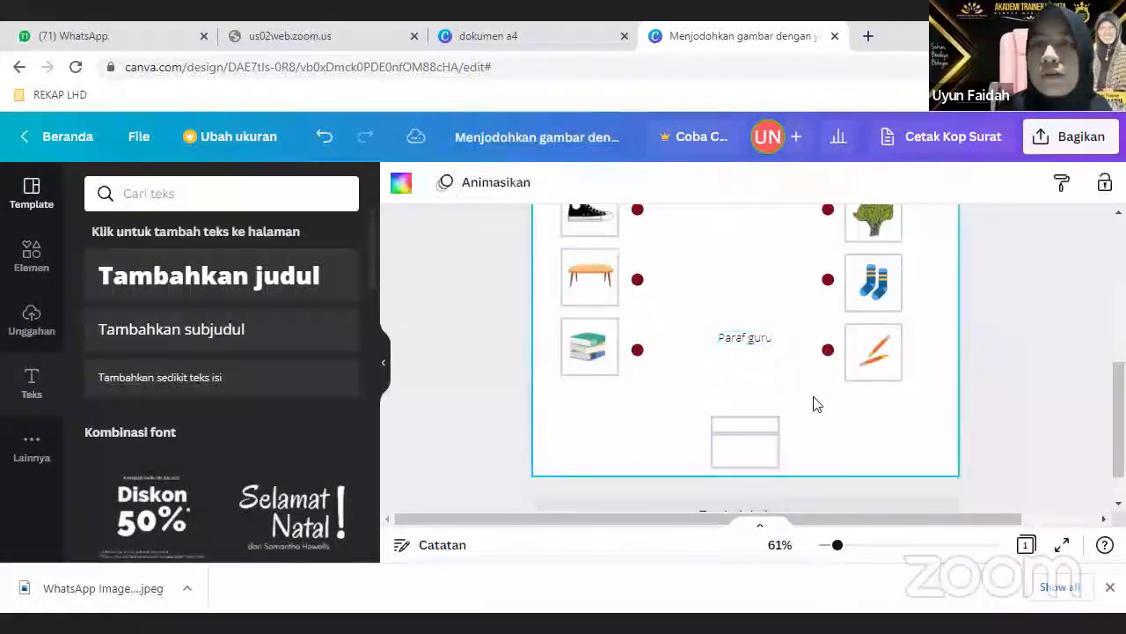
{"action": "left_click_drag", "start_coordinate": [751, 346], "coordinate": [750, 433]}
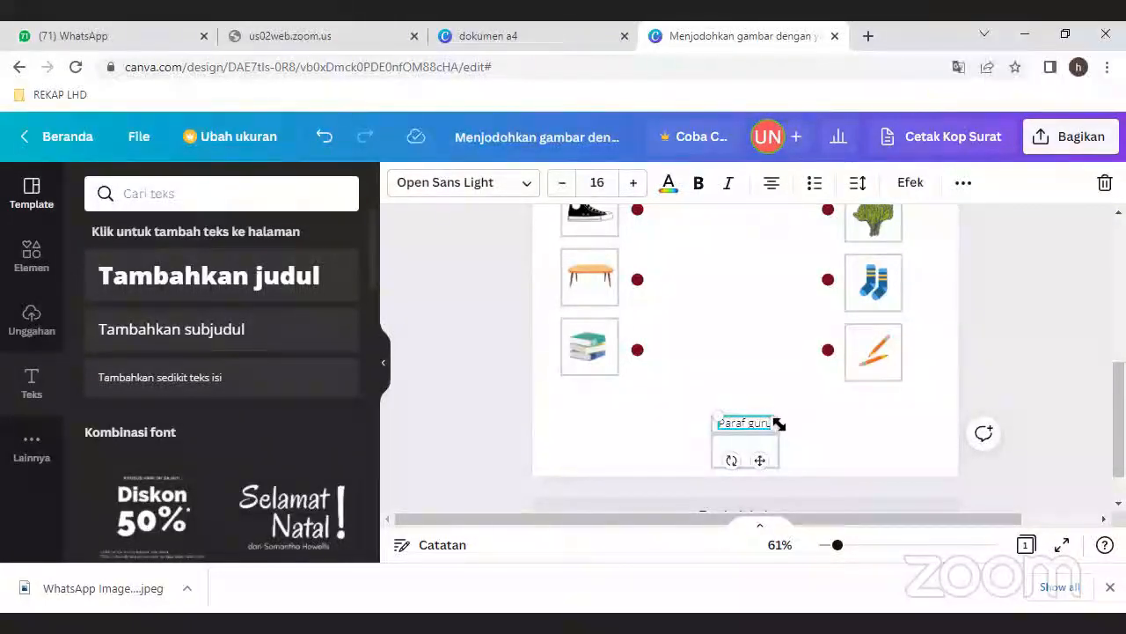
Step: Duplicate the "Paraf guru" label together with its lower box and place the copy adjoining the original's right side
{"action": "left_click", "coordinate": [775, 448]}
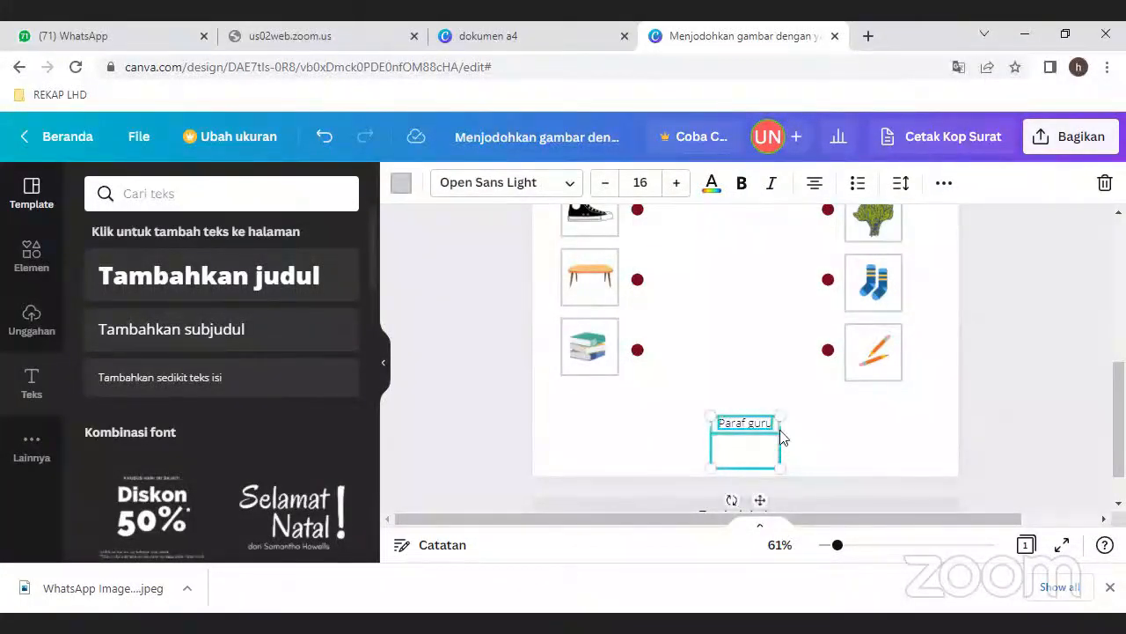
{"action": "left_click", "coordinate": [783, 437]}
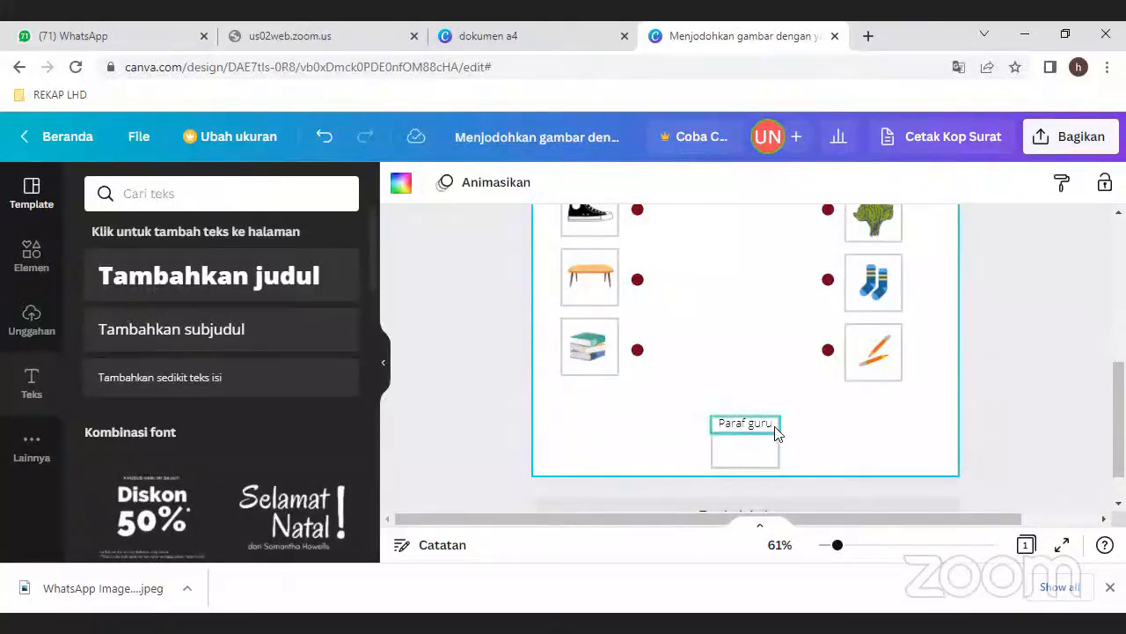
{"action": "double_click", "coordinate": [769, 430]}
{"action": "double_click", "coordinate": [768, 426]}
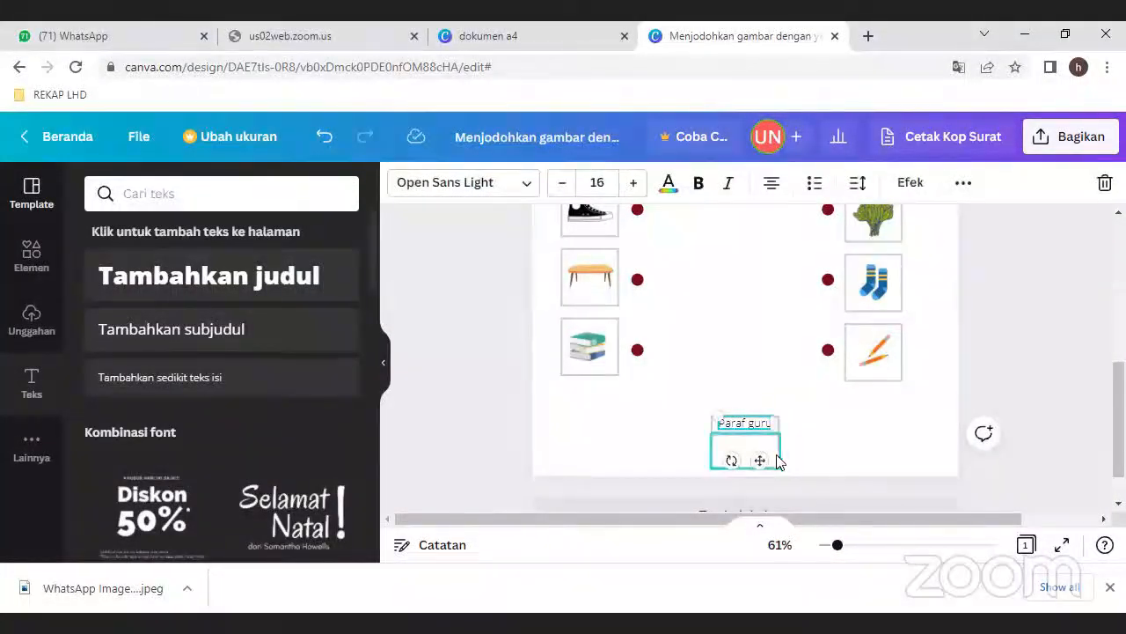
{"action": "left_click", "coordinate": [776, 461]}
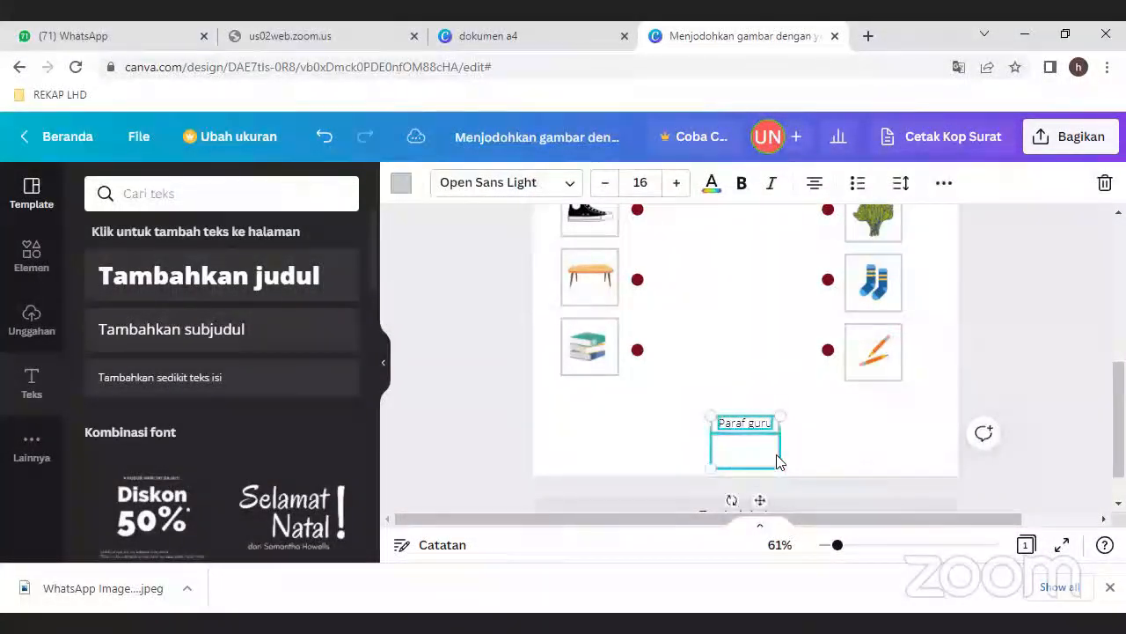
{"action": "left_click", "coordinate": [945, 184]}
{"action": "left_click", "coordinate": [937, 225]}
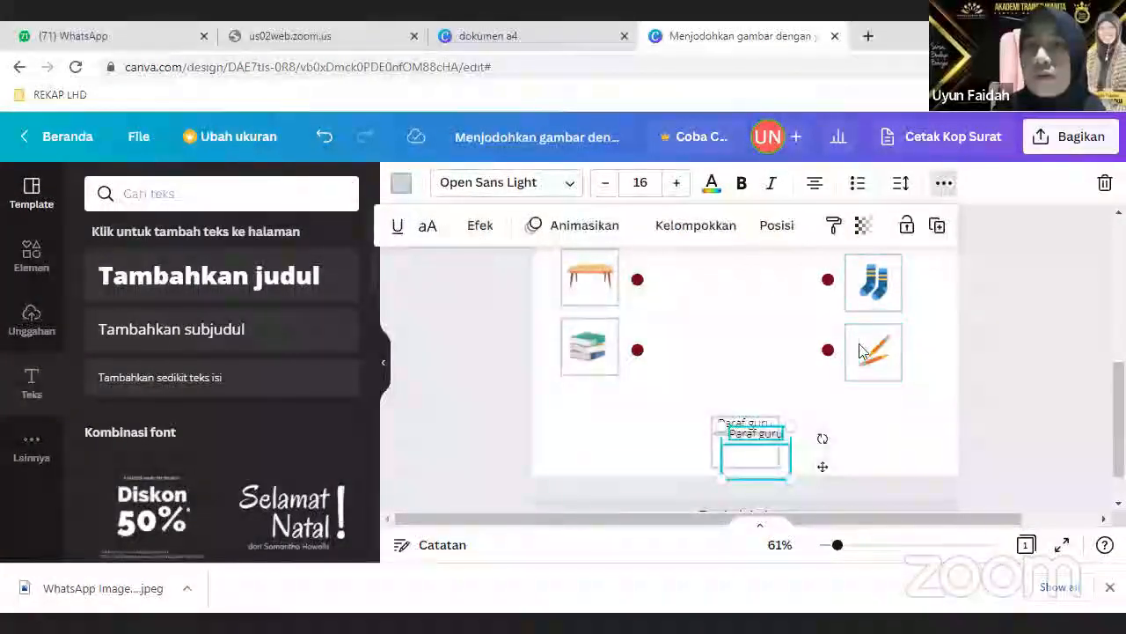
{"action": "left_click_drag", "start_coordinate": [768, 450], "coordinate": [827, 442]}
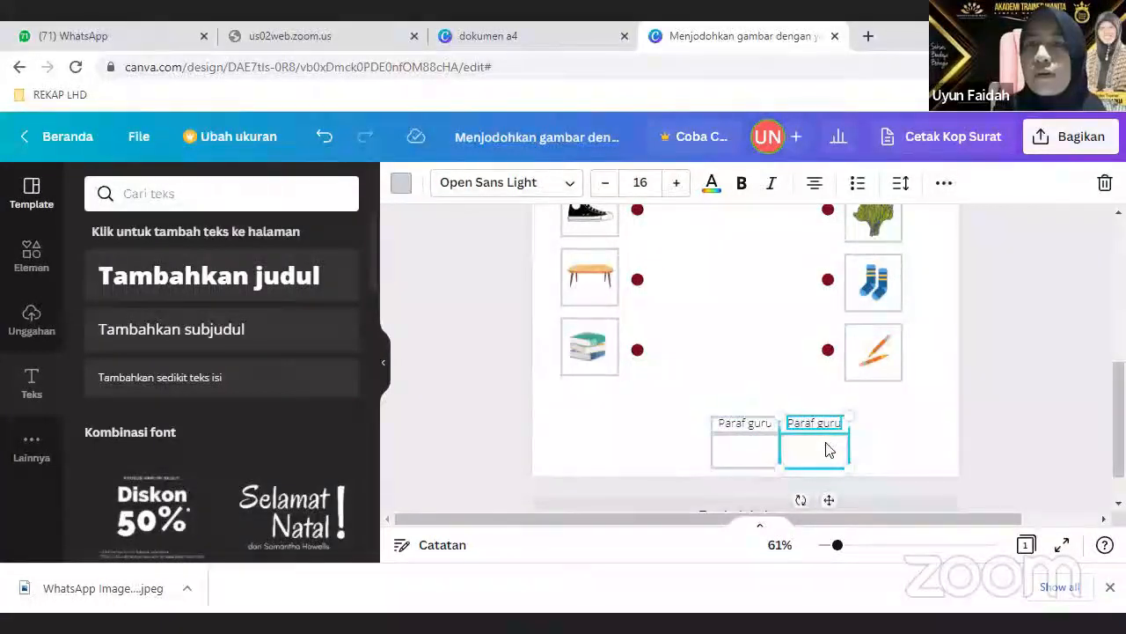
Step: Duplicate the flat header box, fit it around the second "Paraf guru" label, and select it together with the box below
{"action": "left_click", "coordinate": [774, 433]}
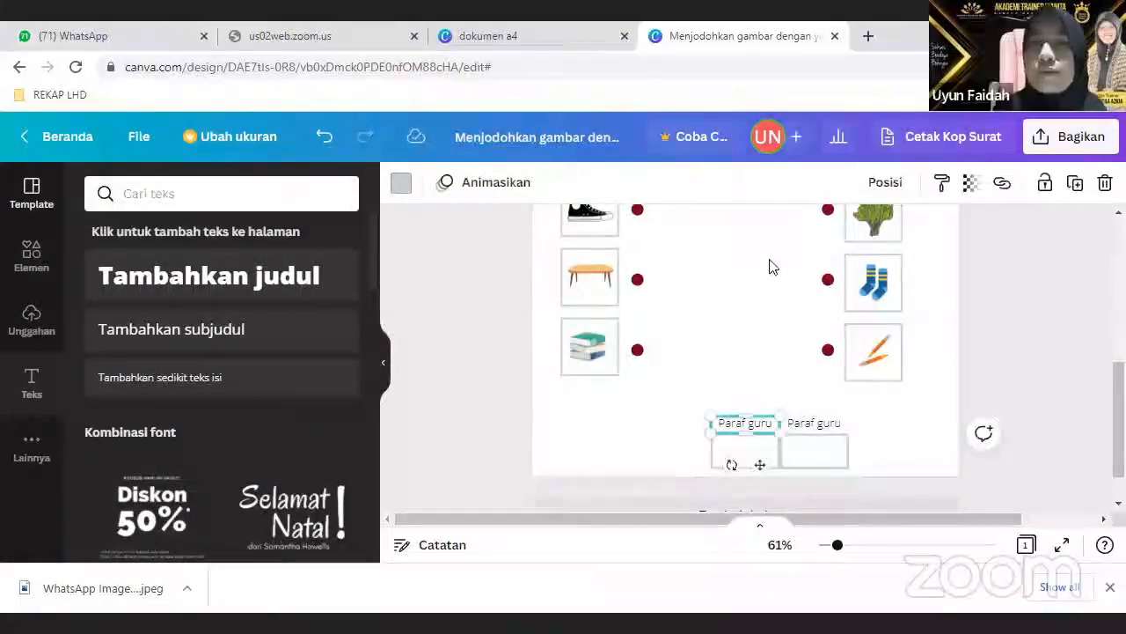
{"action": "left_click", "coordinate": [1074, 181]}
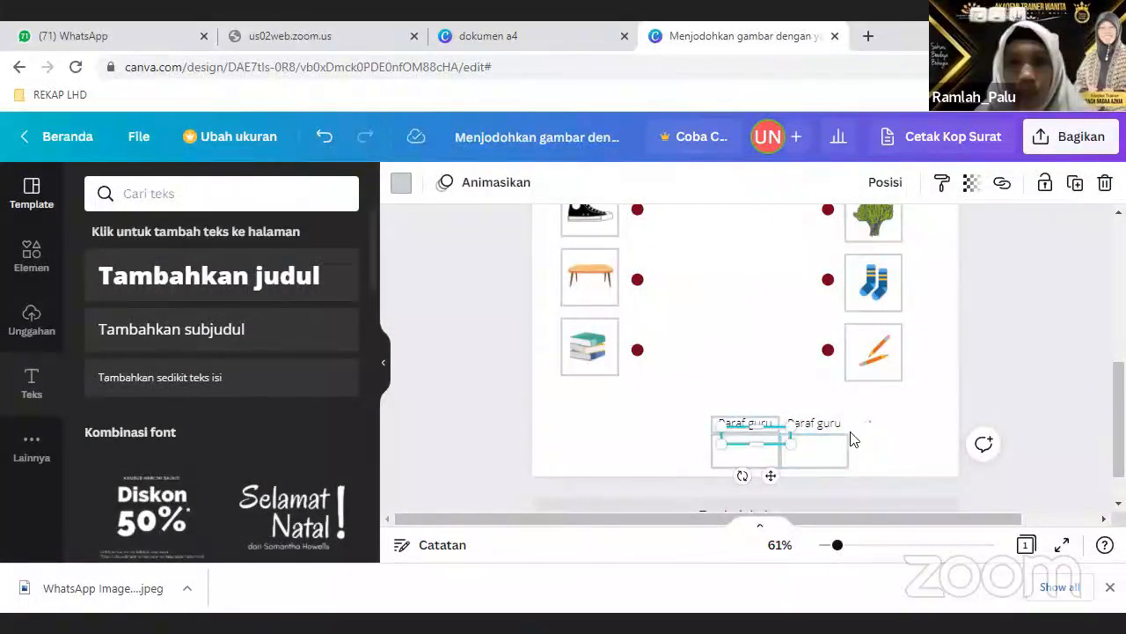
{"action": "left_click_drag", "start_coordinate": [777, 443], "coordinate": [830, 428]}
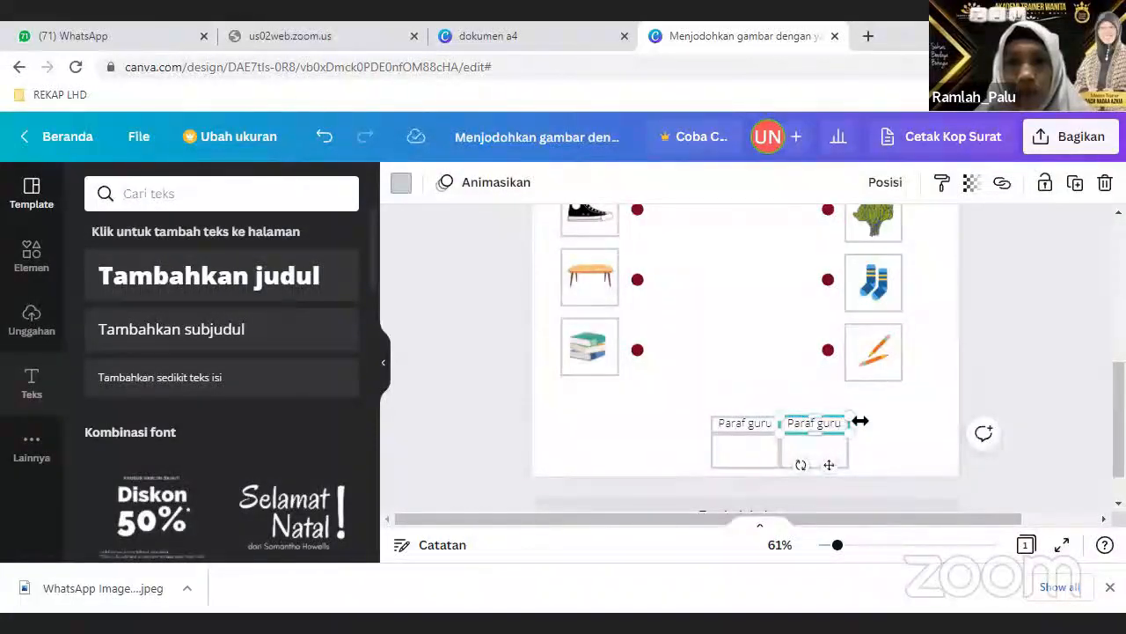
{"action": "left_click", "coordinate": [845, 463], "text": "shift"}
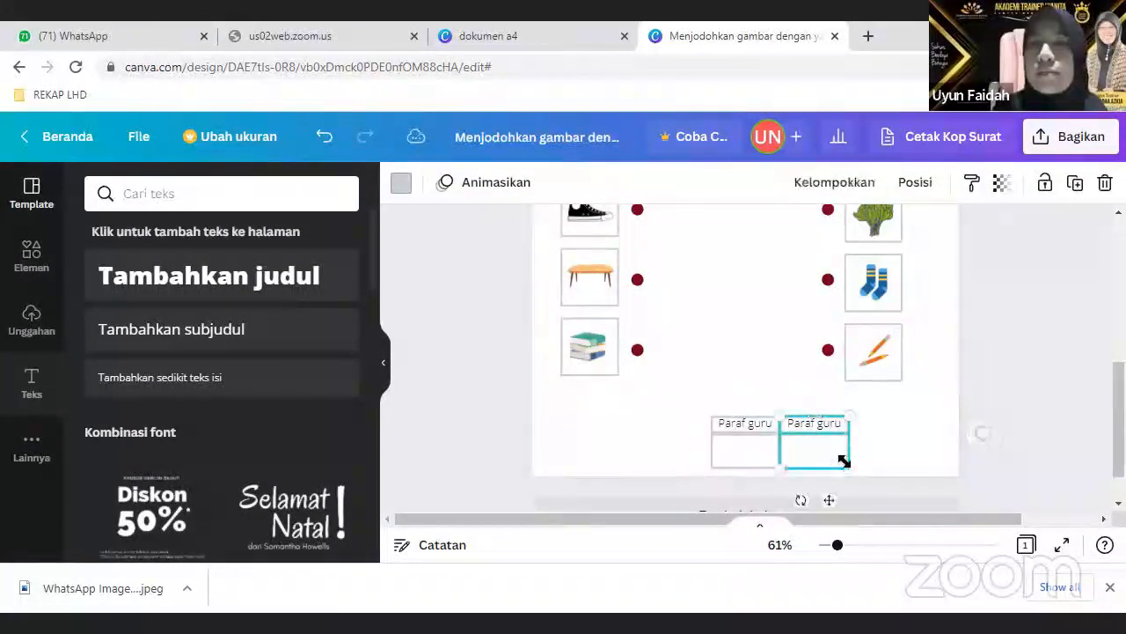
Step: Duplicate the empty signature frames as a third column beside the second, and change the second column's label to "Paraf wali"
{"action": "left_click", "coordinate": [1073, 191]}
{"action": "left_click_drag", "start_coordinate": [837, 473], "coordinate": [890, 450]}
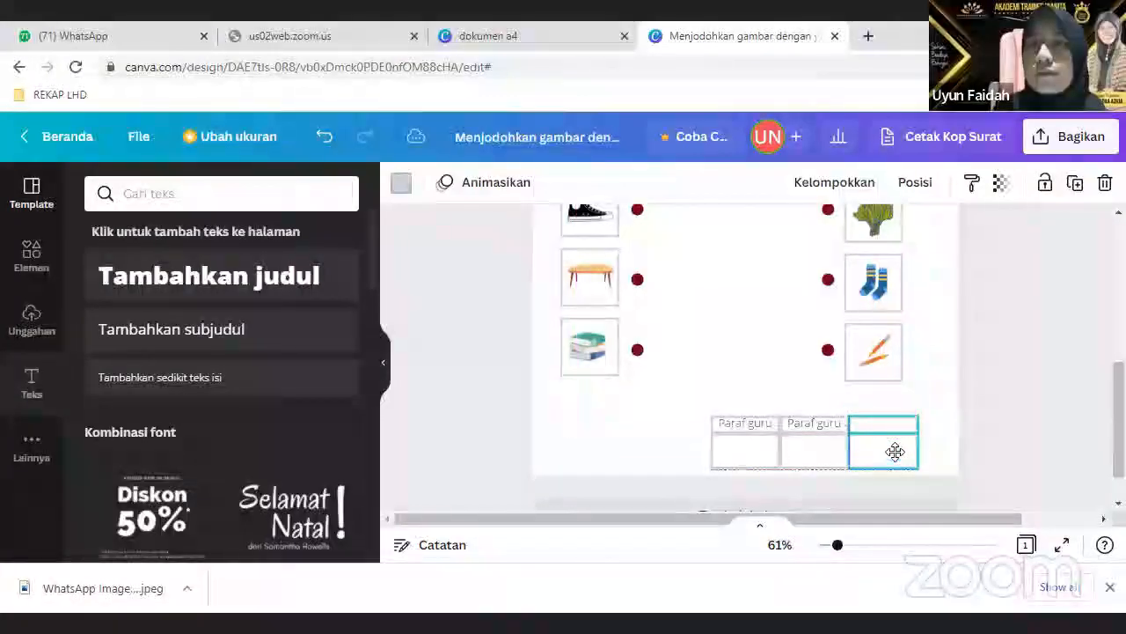
{"action": "left_click", "coordinate": [818, 422]}
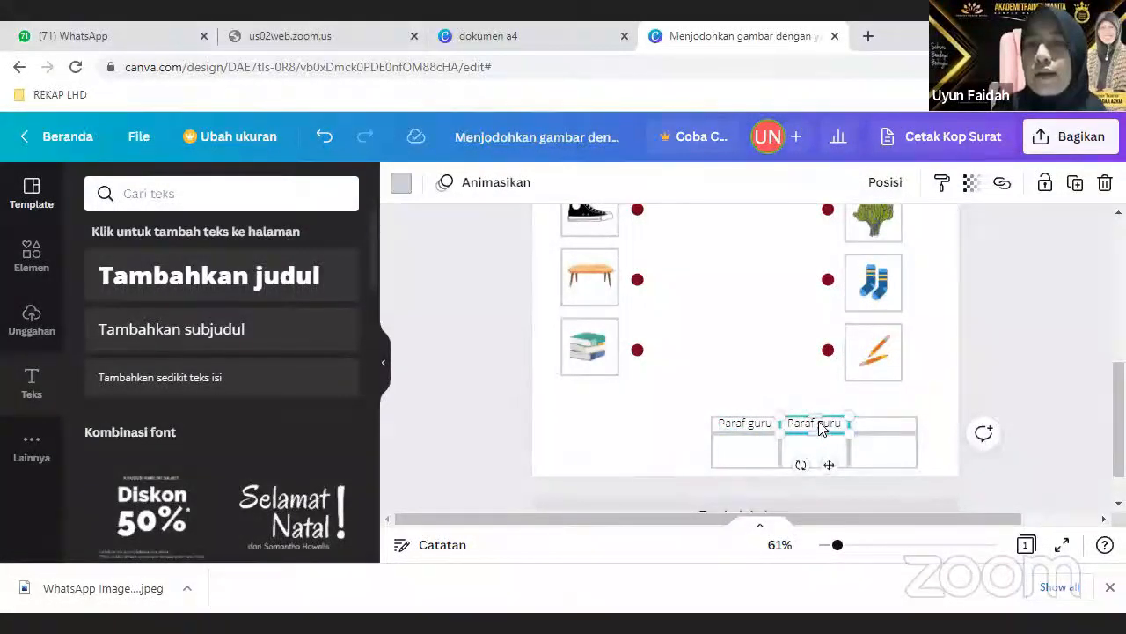
{"action": "left_click", "coordinate": [818, 426]}
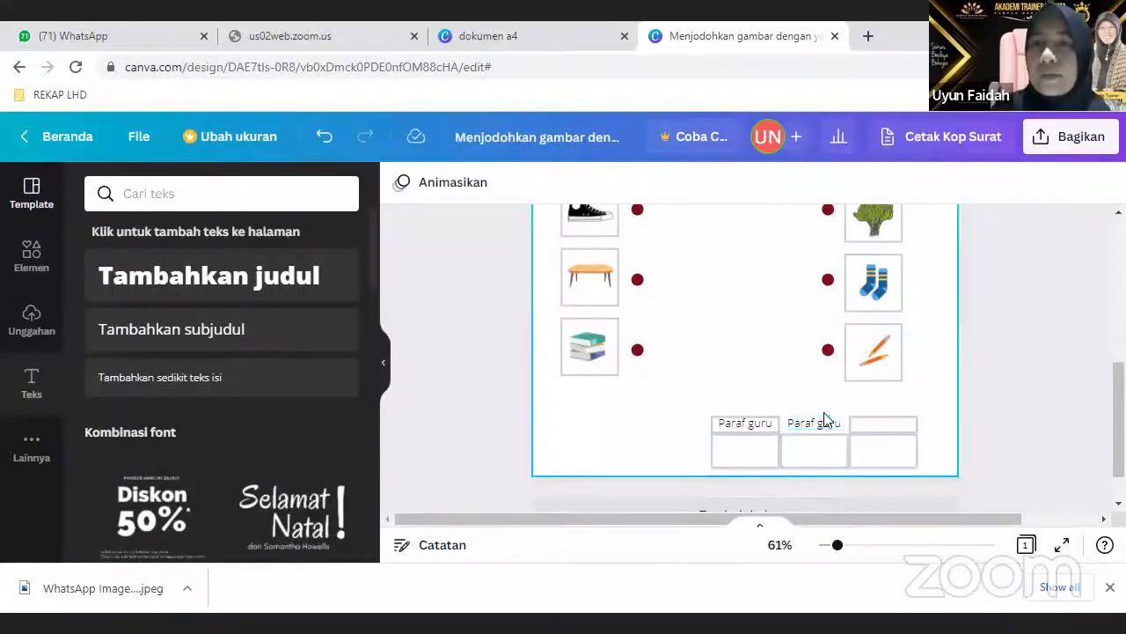
{"action": "left_click", "coordinate": [821, 425]}
{"action": "double_click", "coordinate": [826, 423]}
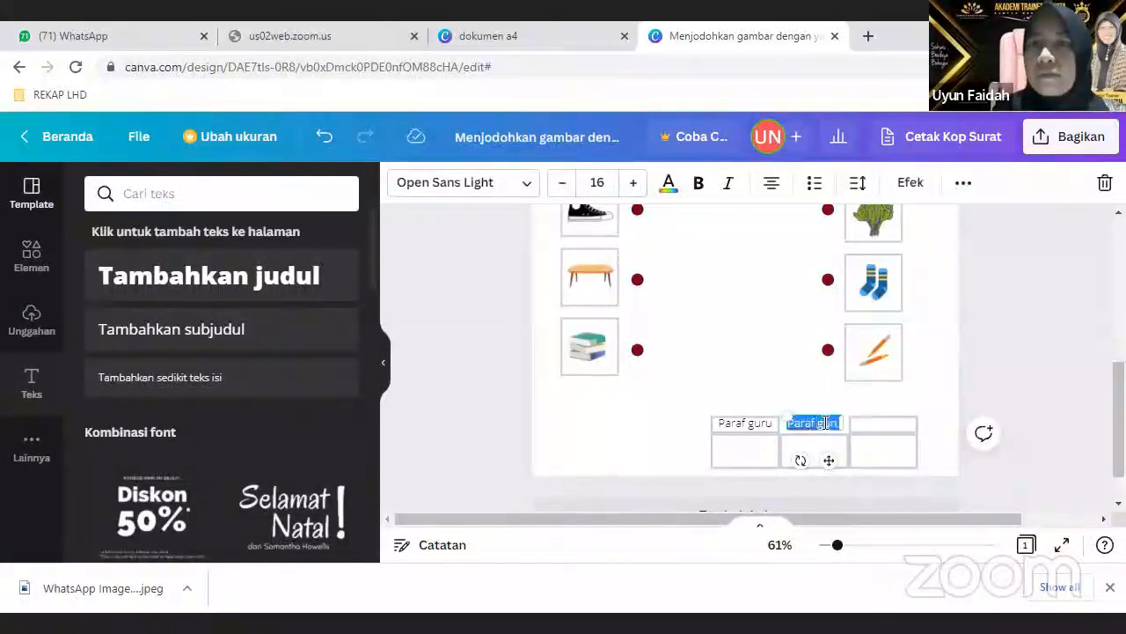
{"action": "left_click", "coordinate": [825, 423]}
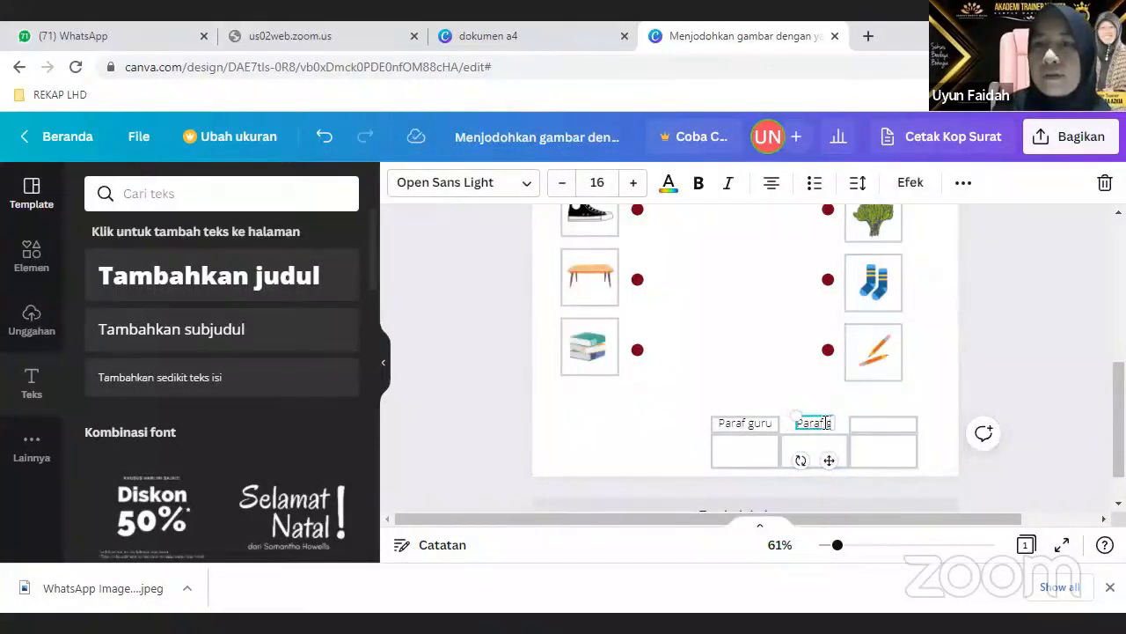
{"action": "key", "text": "BackSpace"}
{"action": "type", "text": "wali"}
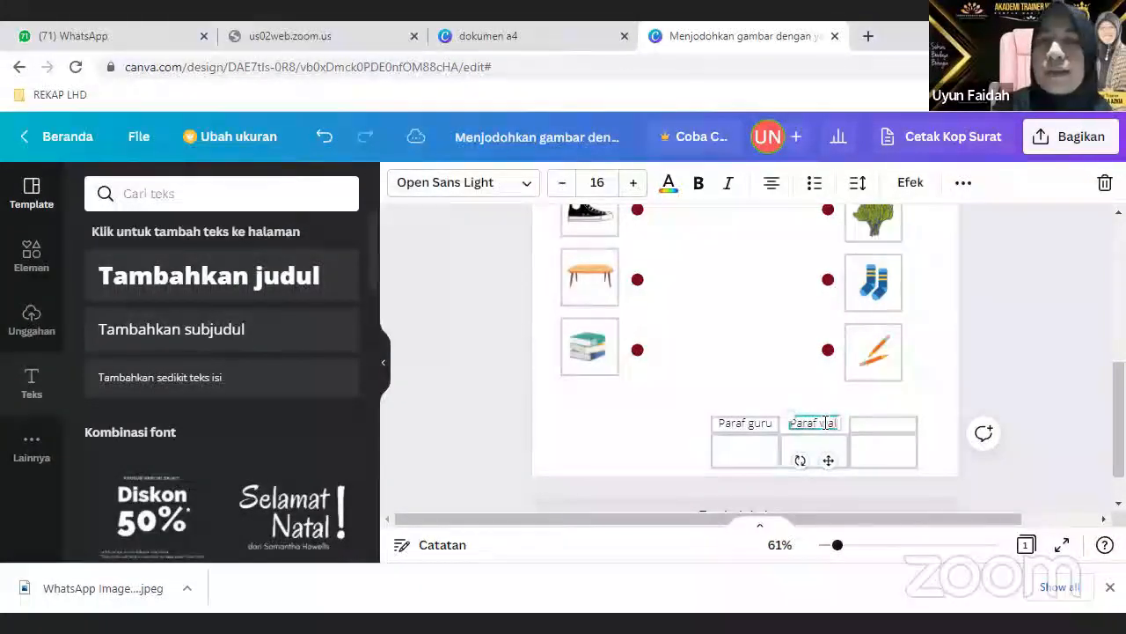
Step: Duplicate the third column's header frame and place the copy around the "Paraf wali" label
{"action": "left_click", "coordinate": [882, 426]}
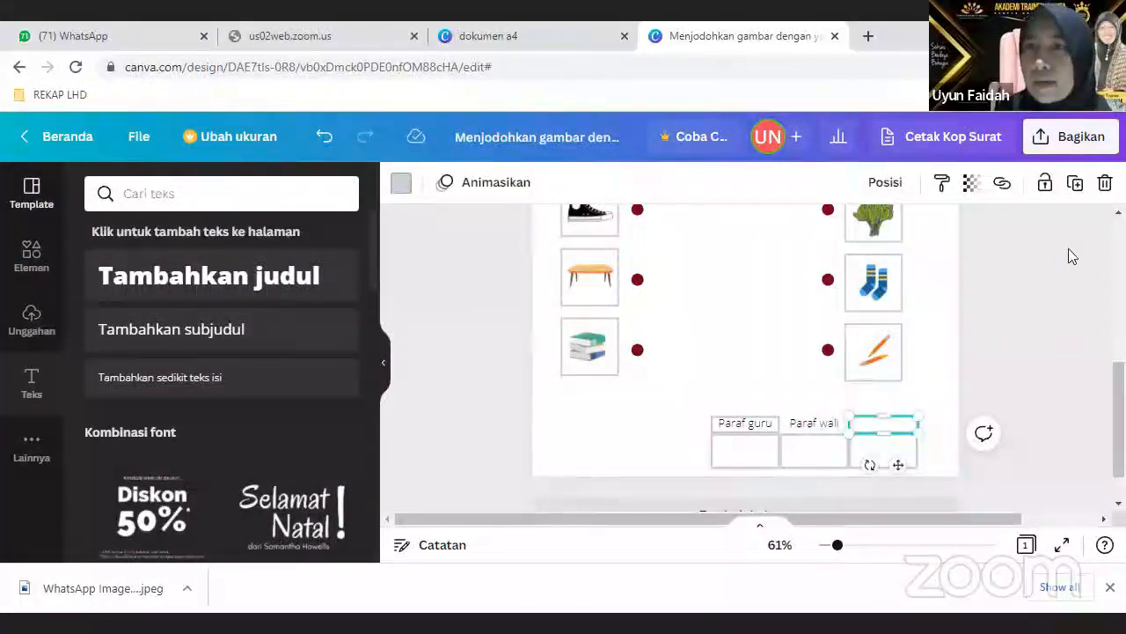
{"action": "left_click", "coordinate": [1075, 183]}
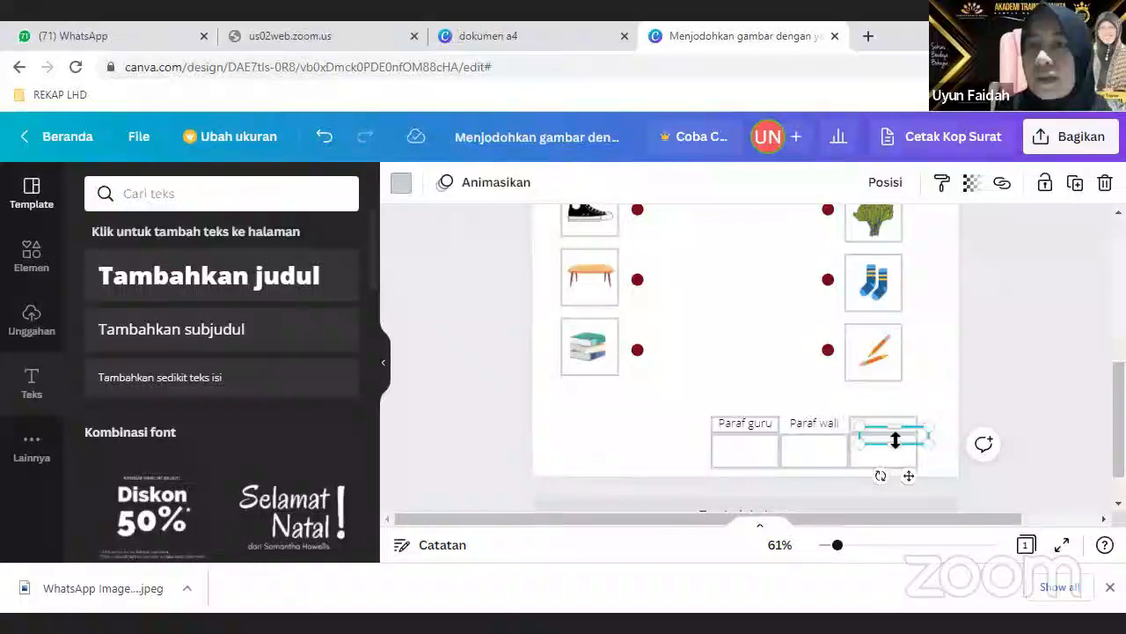
{"action": "left_click_drag", "start_coordinate": [856, 449], "coordinate": [818, 421]}
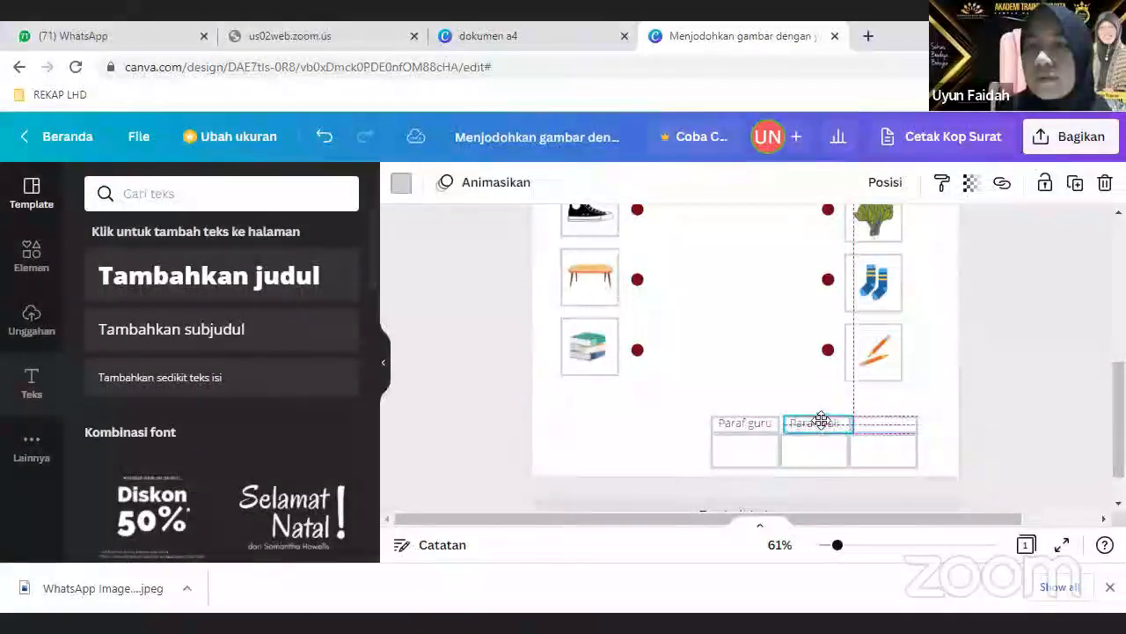
{"action": "left_click", "coordinate": [880, 423]}
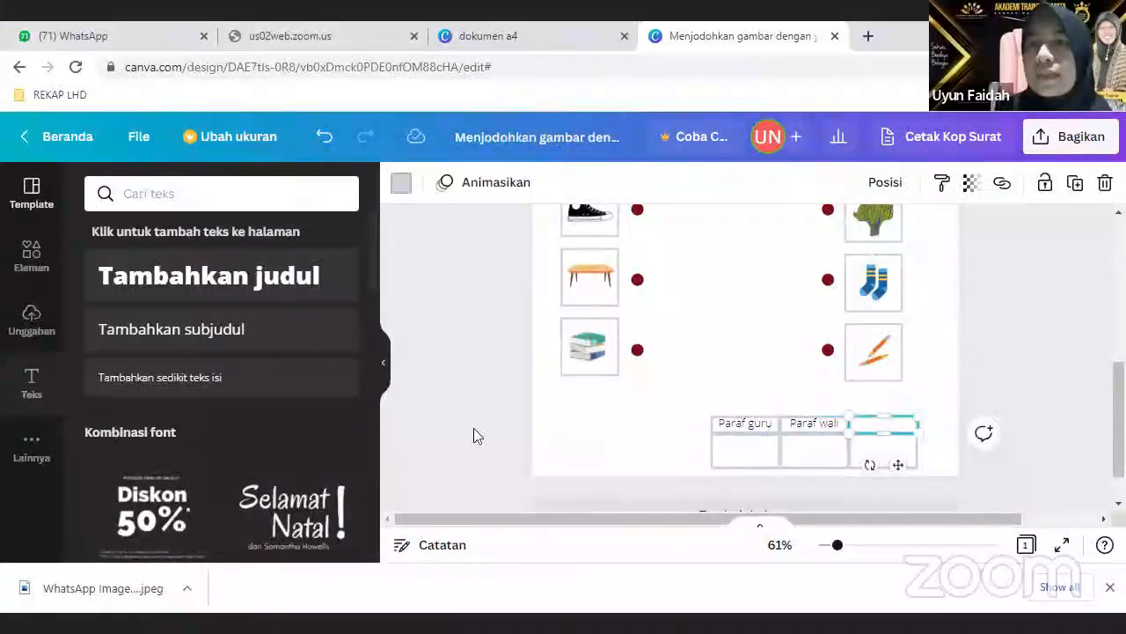
{"action": "left_click", "coordinate": [816, 423]}
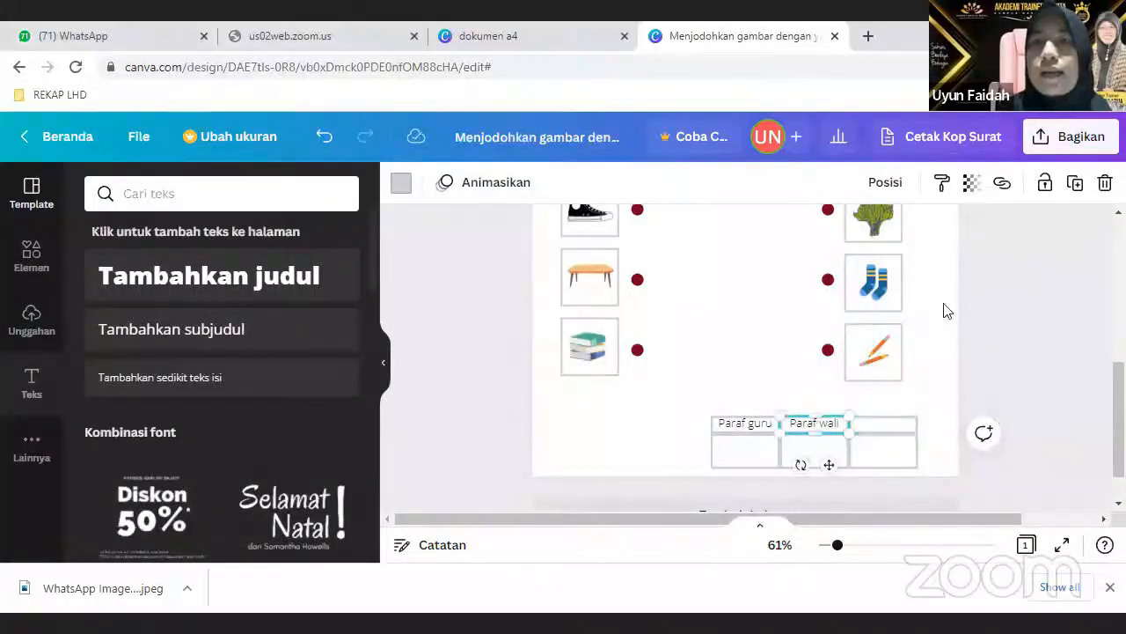
{"action": "left_click", "coordinate": [1077, 184]}
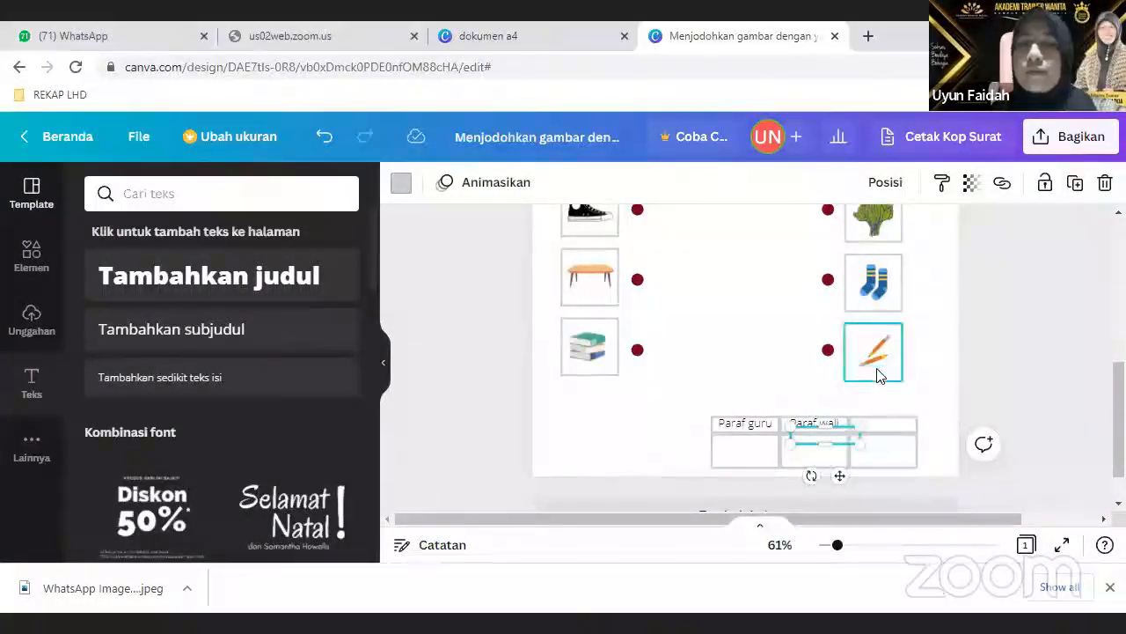
{"action": "left_click", "coordinate": [326, 141]}
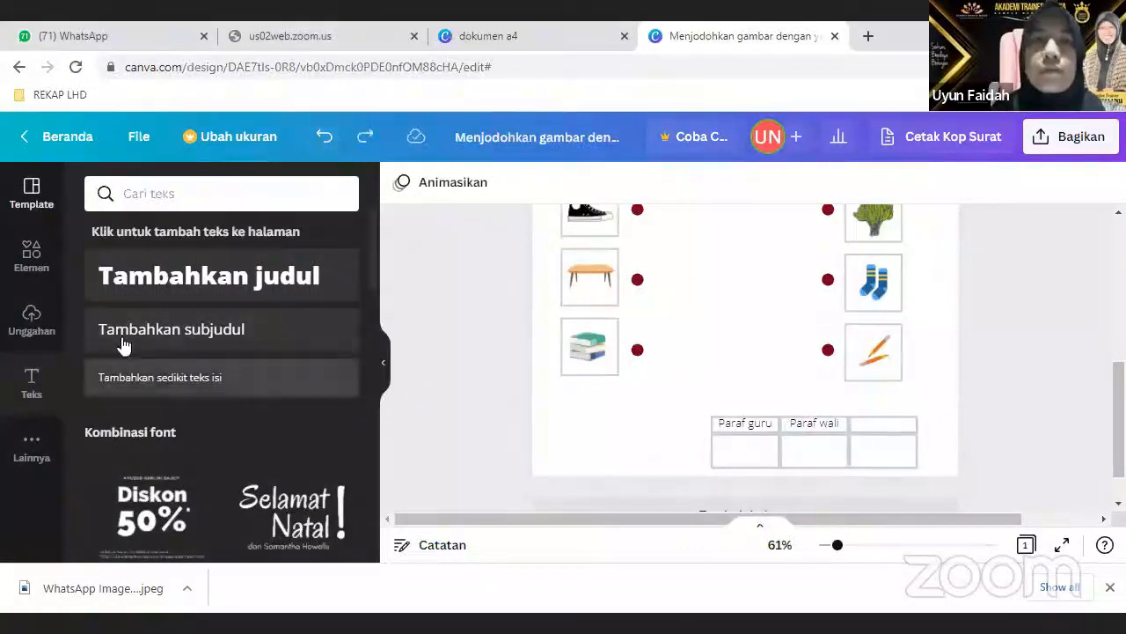
Step: Add a body text box reading "nilai" and place it in the third column's header frame
{"action": "left_click", "coordinate": [132, 381]}
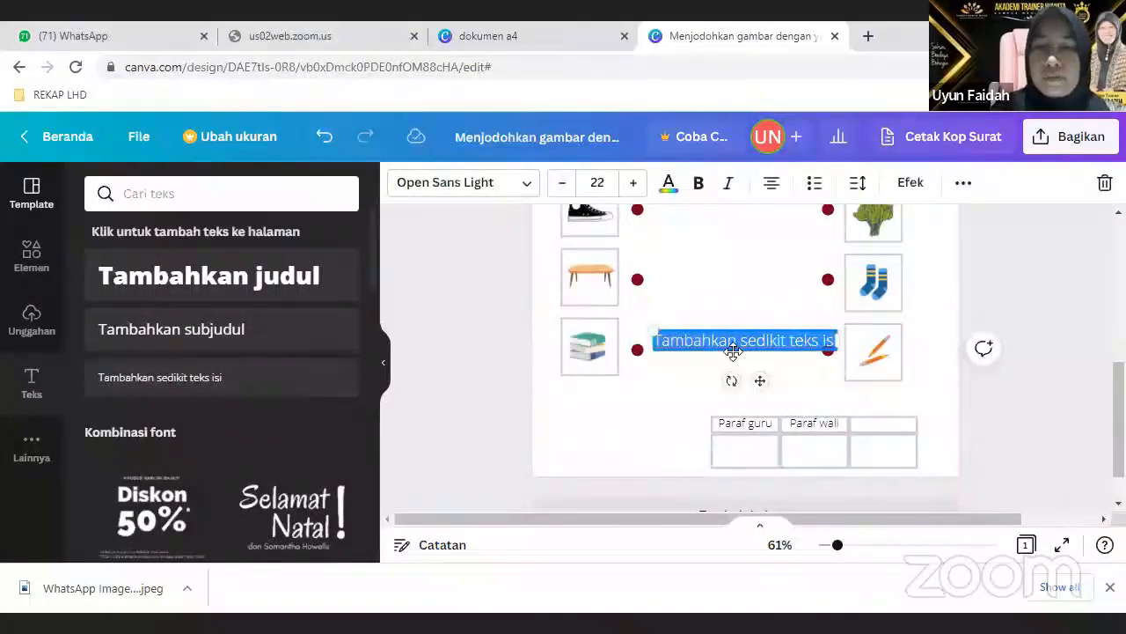
{"action": "key", "text": "BackSpace"}
{"action": "type", "text": "Nilai"}
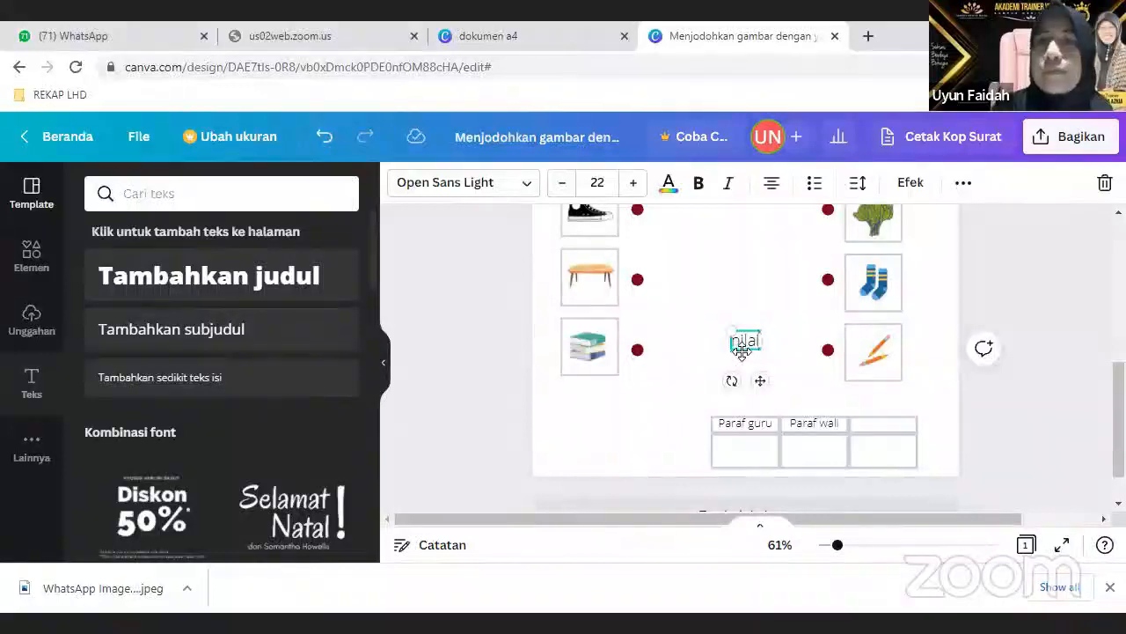
{"action": "left_click", "coordinate": [709, 388]}
{"action": "left_click", "coordinate": [746, 340]}
{"action": "left_click_drag", "start_coordinate": [745, 340], "coordinate": [893, 429]}
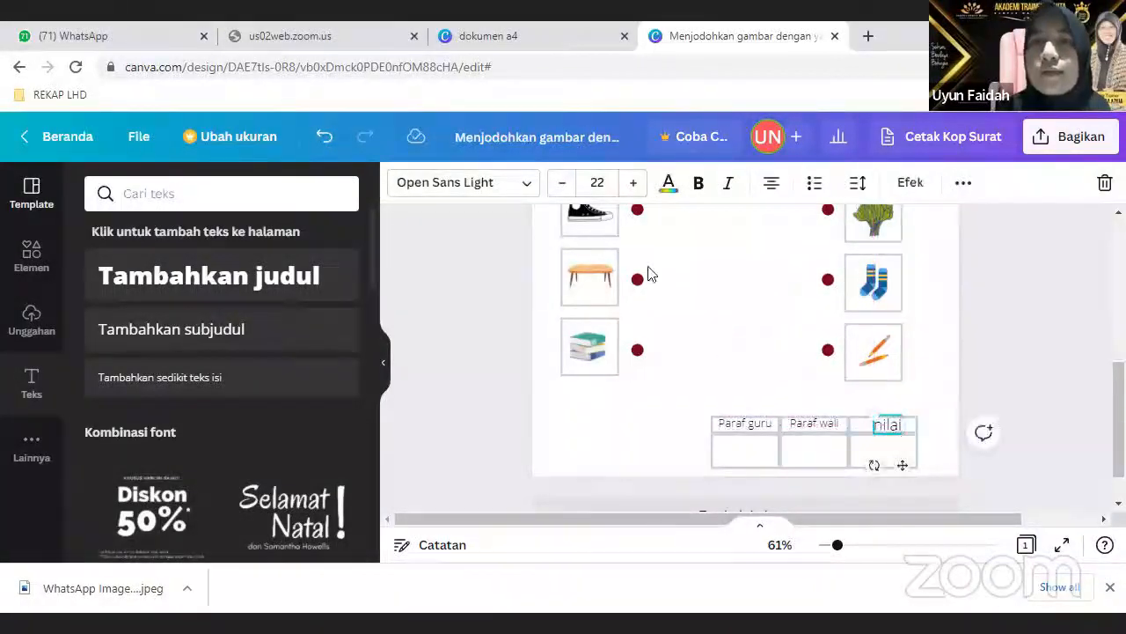
Step: Reduce the "nilai" label's font size to 17 and center it within its header frame
{"action": "left_click", "coordinate": [558, 187]}
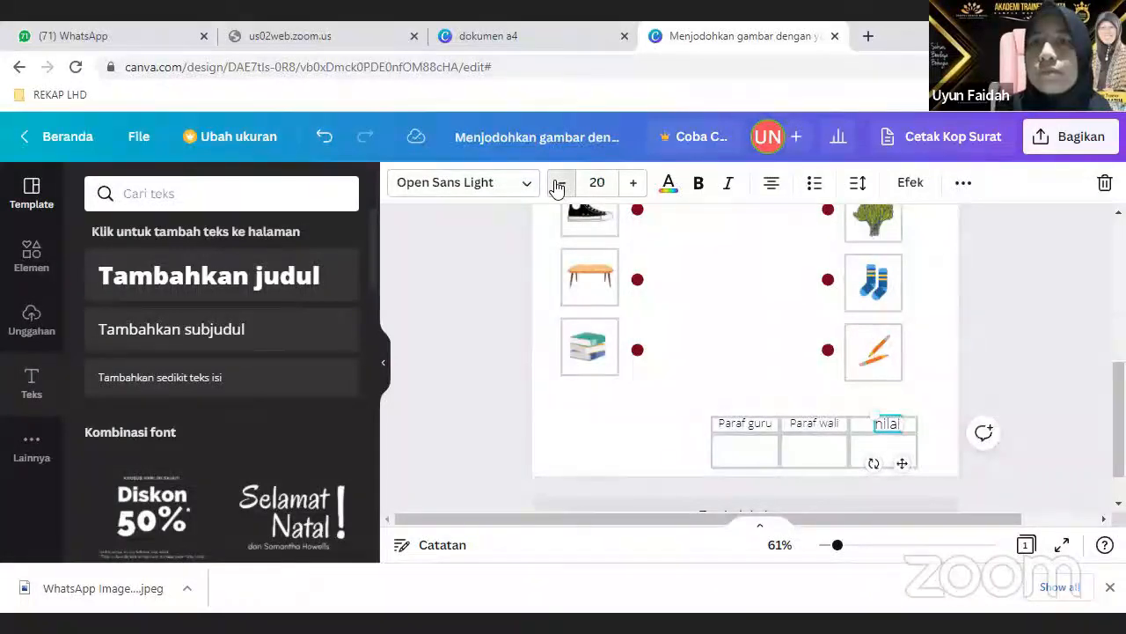
{"action": "left_click", "coordinate": [558, 187]}
{"action": "left_click", "coordinate": [558, 187]}
{"action": "left_click", "coordinate": [558, 186]}
{"action": "left_click", "coordinate": [797, 377]}
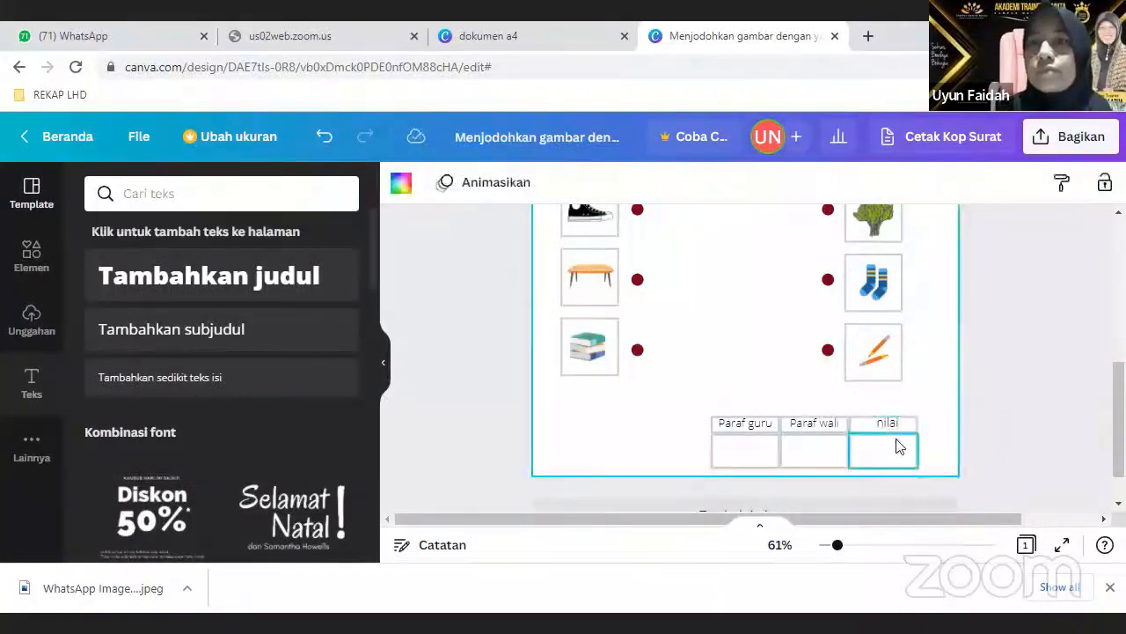
{"action": "left_click_drag", "start_coordinate": [890, 423], "coordinate": [883, 424]}
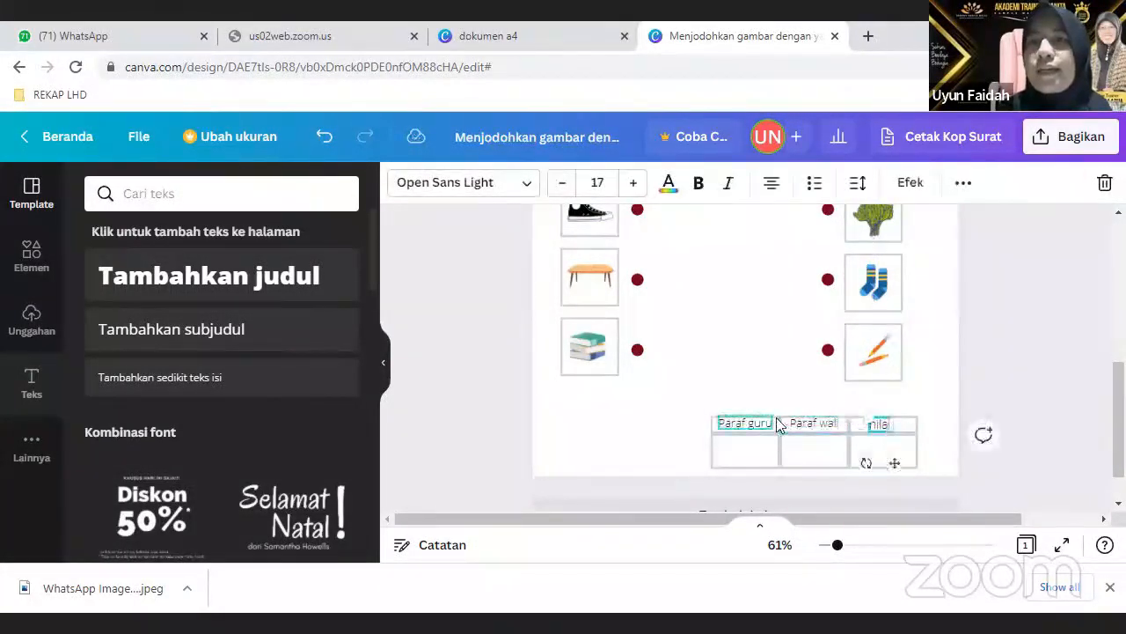
{"action": "left_click", "coordinate": [741, 398]}
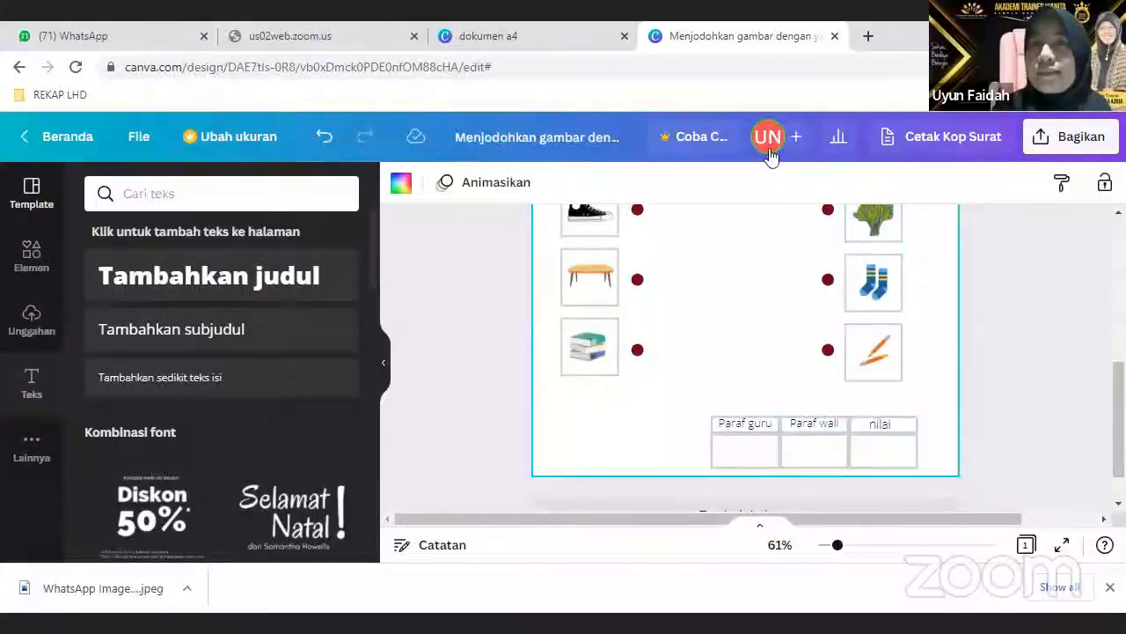
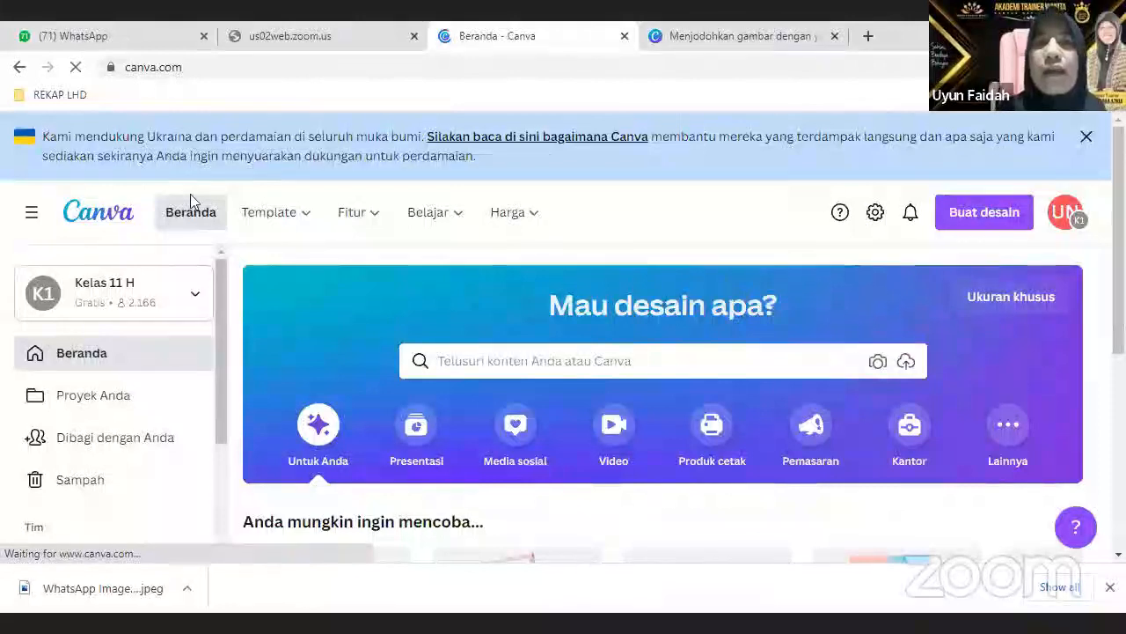
Step: Search the templates for "a4" and choose the suggestion "dokumen a4"
{"action": "left_click", "coordinate": [467, 353]}
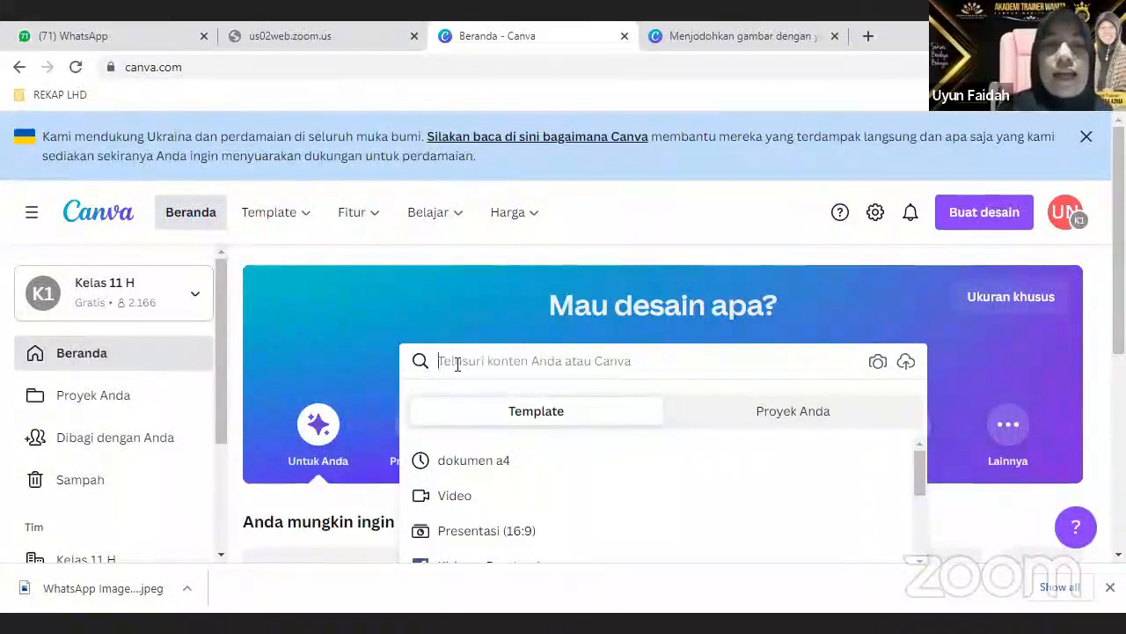
{"action": "type", "text": "a4"}
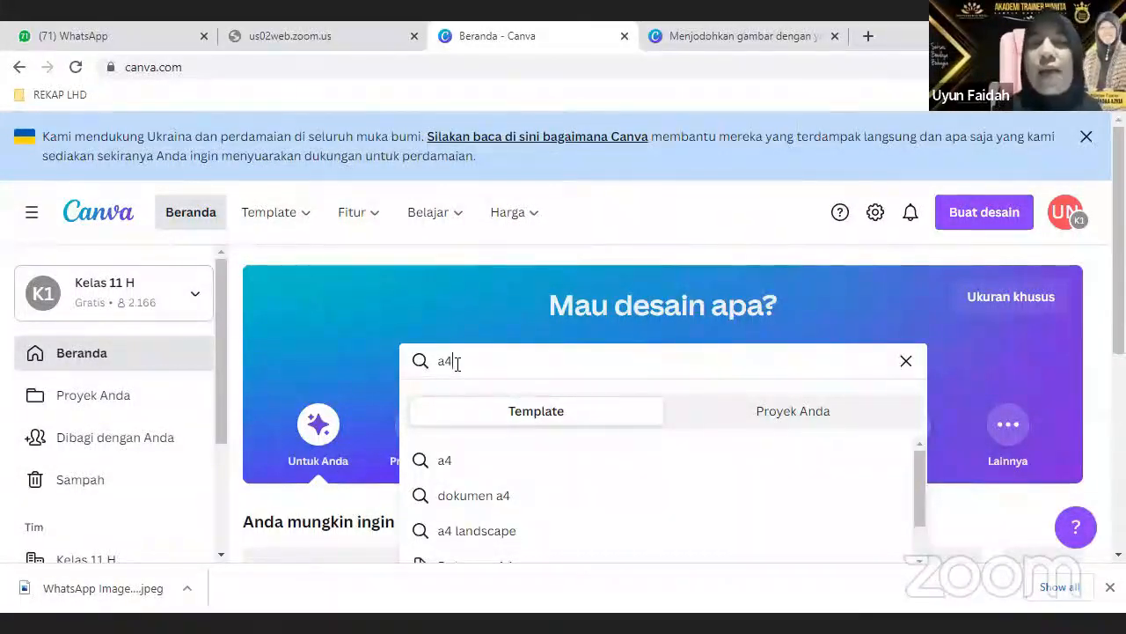
{"action": "left_click", "coordinate": [460, 508]}
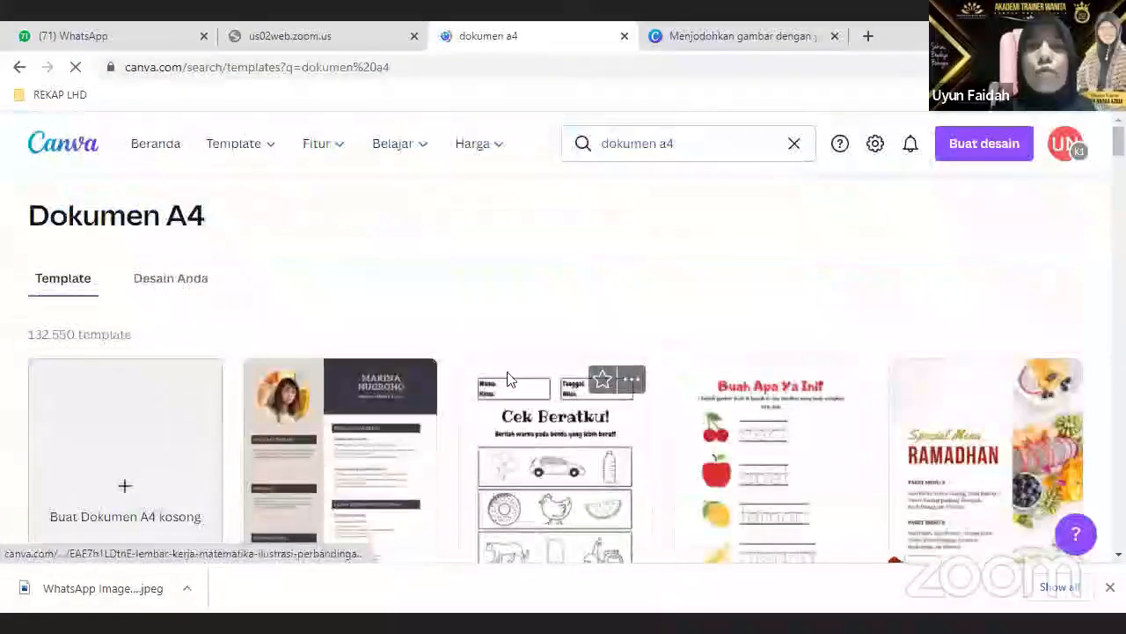
Step: Browse the A4 document templates and create a blank A4 document
{"action": "scroll", "coordinate": [447, 447], "scroll_direction": "down", "scroll_amount": 4}
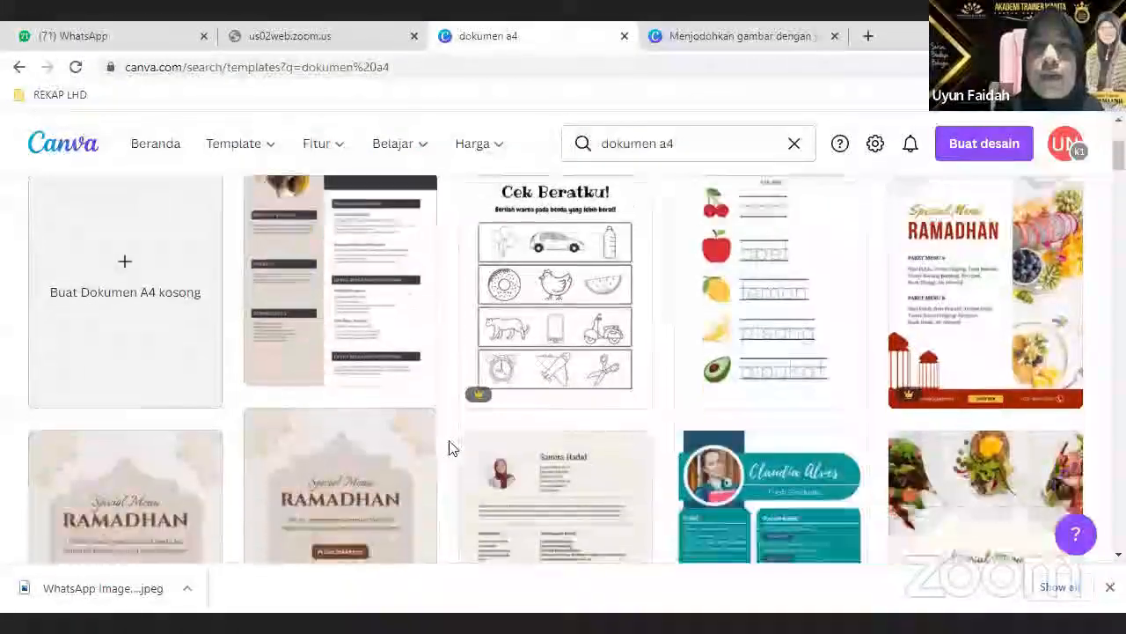
{"action": "scroll", "coordinate": [449, 447], "scroll_direction": "down", "scroll_amount": 2}
{"action": "scroll", "coordinate": [449, 447], "scroll_direction": "up", "scroll_amount": 4}
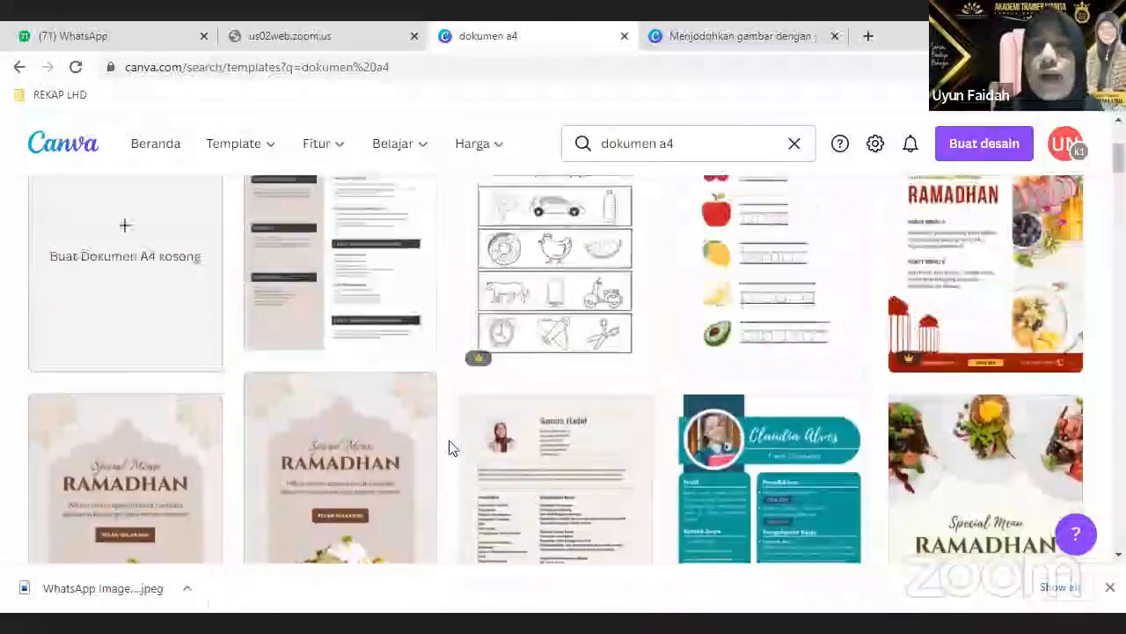
{"action": "scroll", "coordinate": [448, 447], "scroll_direction": "up", "scroll_amount": 1}
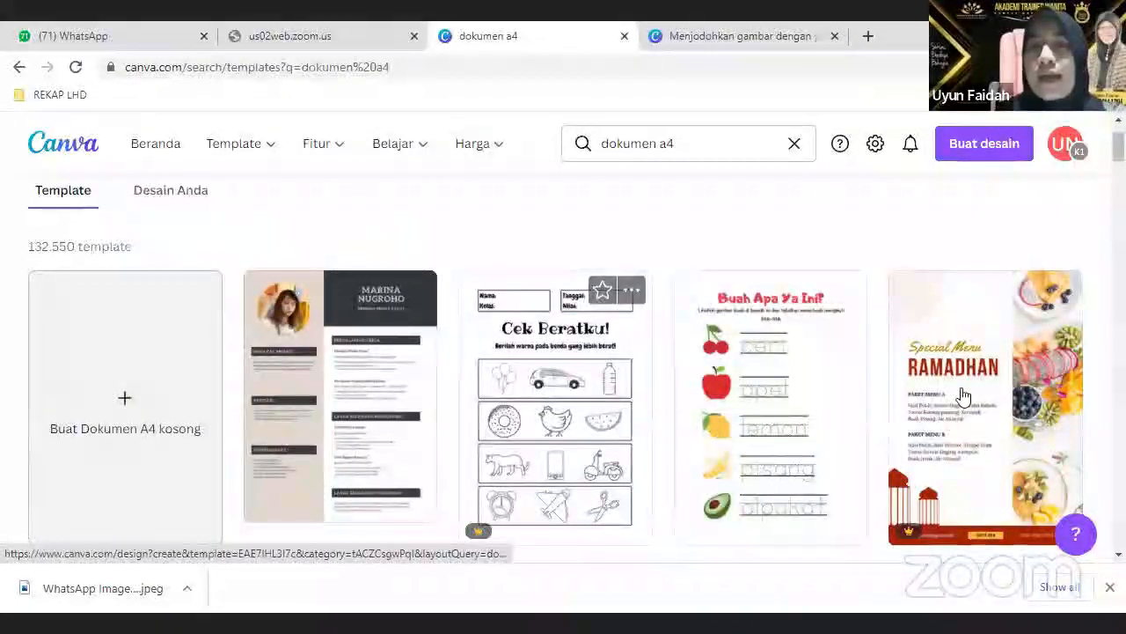
{"action": "left_click", "coordinate": [122, 402]}
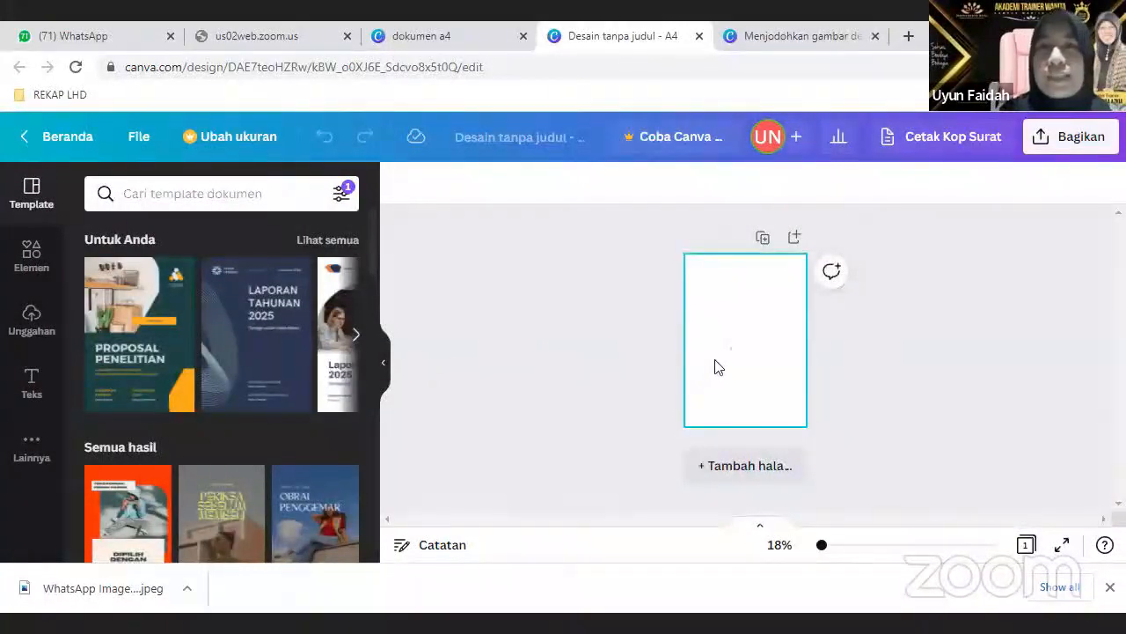
{"action": "left_click_drag", "start_coordinate": [821, 547], "coordinate": [827, 548]}
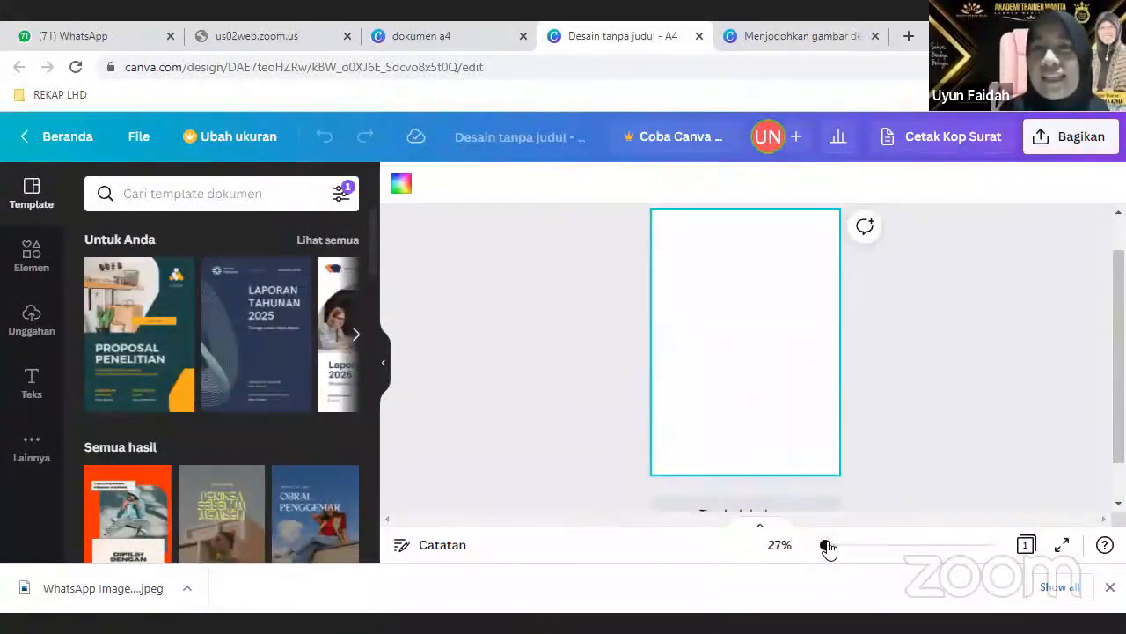
{"action": "scroll", "coordinate": [841, 517], "scroll_direction": "up", "scroll_amount": 1}
{"action": "scroll", "coordinate": [842, 515], "scroll_direction": "down", "scroll_amount": 2}
{"action": "scroll", "coordinate": [842, 516], "scroll_direction": "up", "scroll_amount": 2}
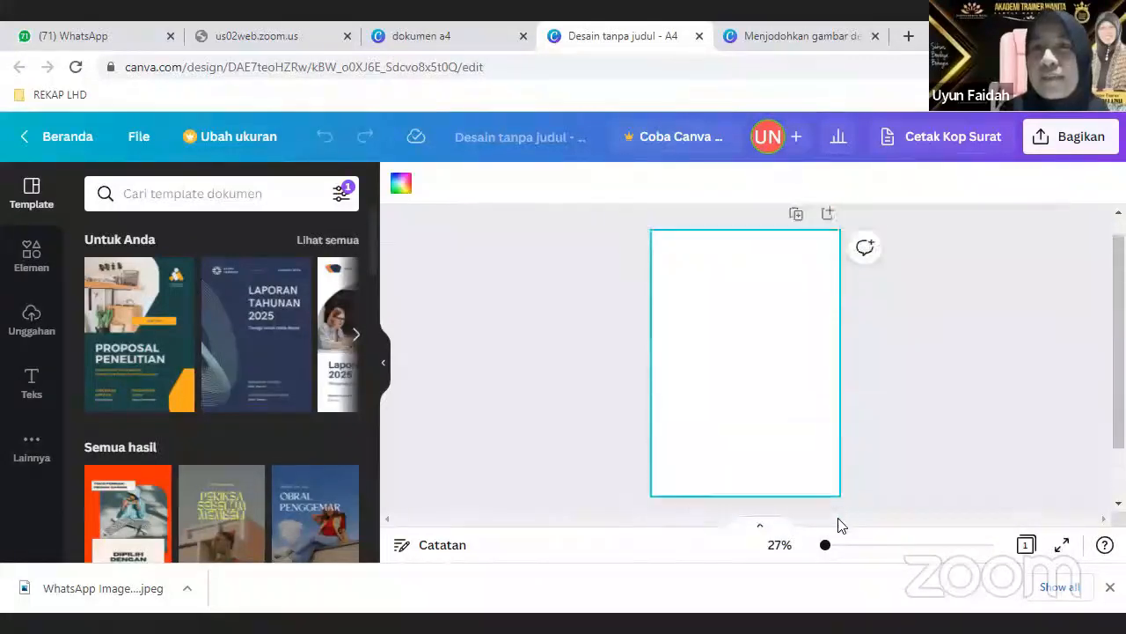
{"action": "scroll", "coordinate": [830, 493], "scroll_direction": "down", "scroll_amount": 2}
{"action": "scroll", "coordinate": [818, 479], "scroll_direction": "up", "scroll_amount": 2}
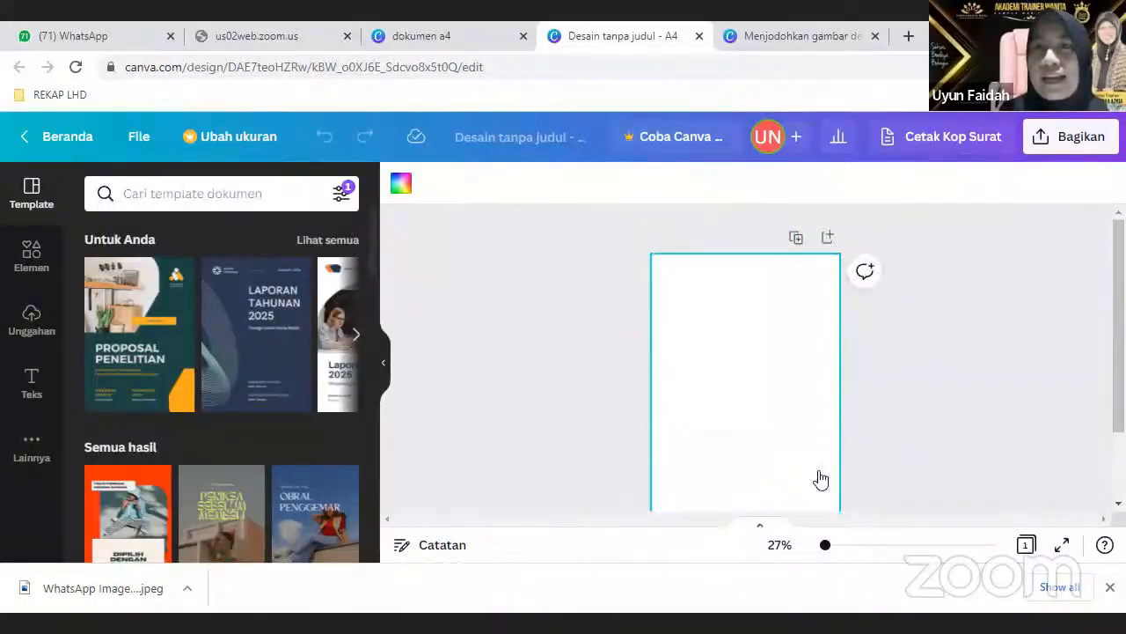
Step: Return to the "Menjodohkan gambar" worksheet design, review its layout and select the page
{"action": "left_click", "coordinate": [800, 36]}
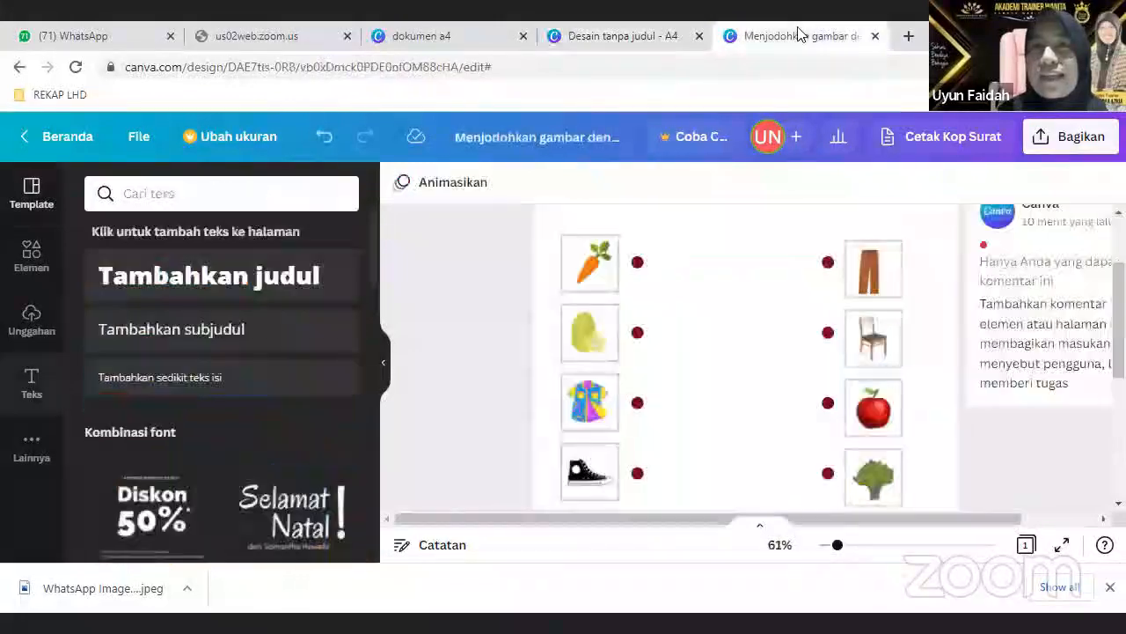
{"action": "scroll", "coordinate": [787, 356], "scroll_direction": "down", "scroll_amount": 5}
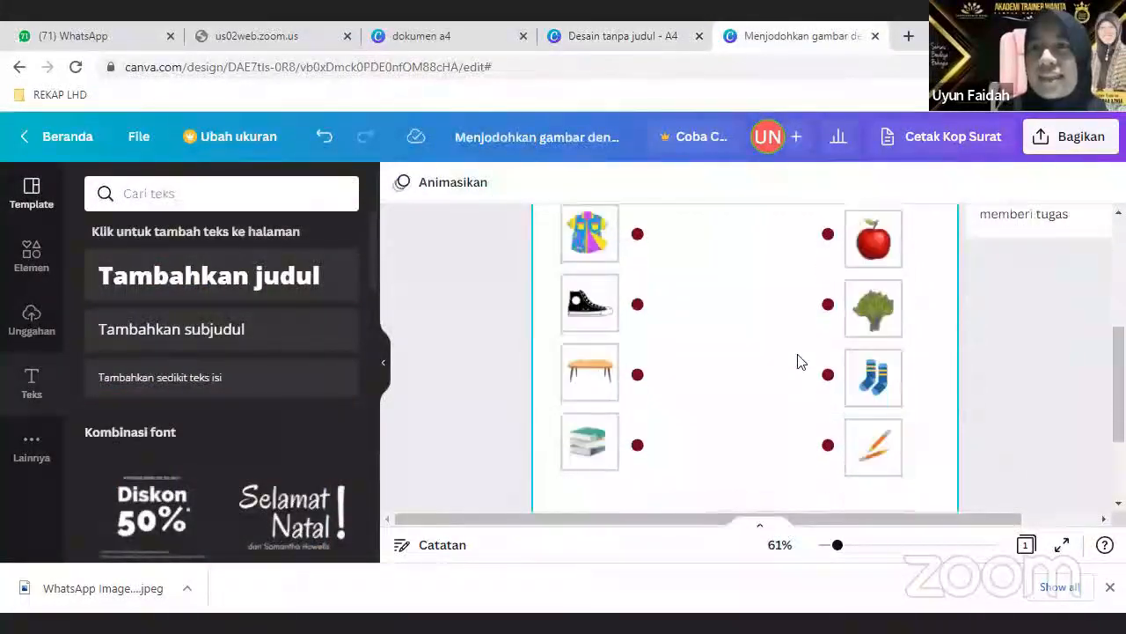
{"action": "scroll", "coordinate": [798, 362], "scroll_direction": "up", "scroll_amount": 5}
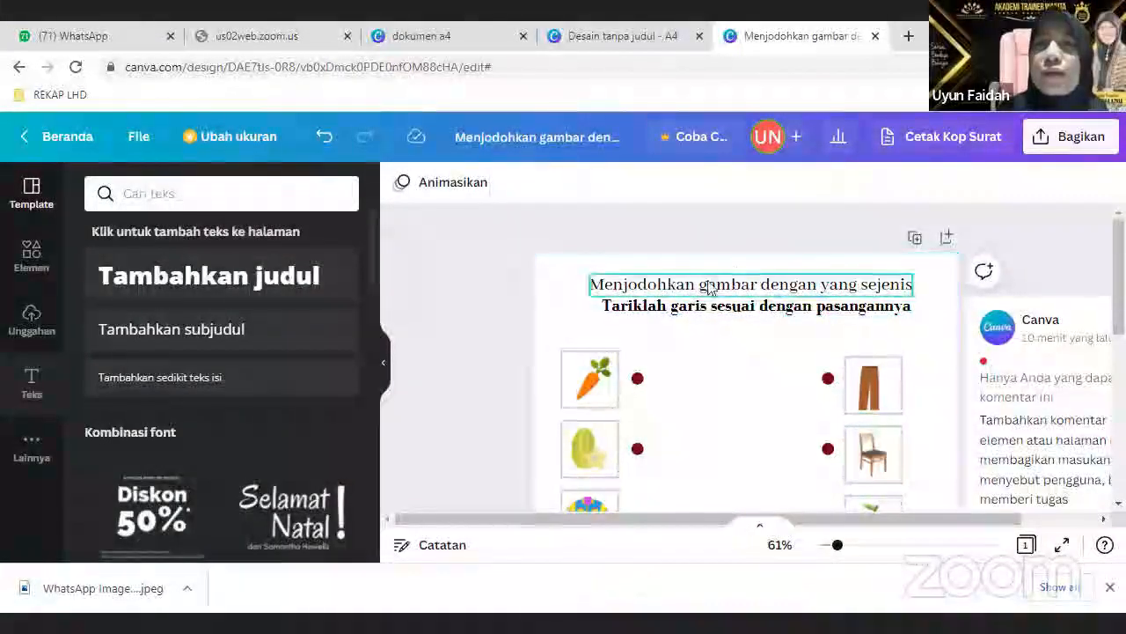
{"action": "left_click", "coordinate": [917, 270]}
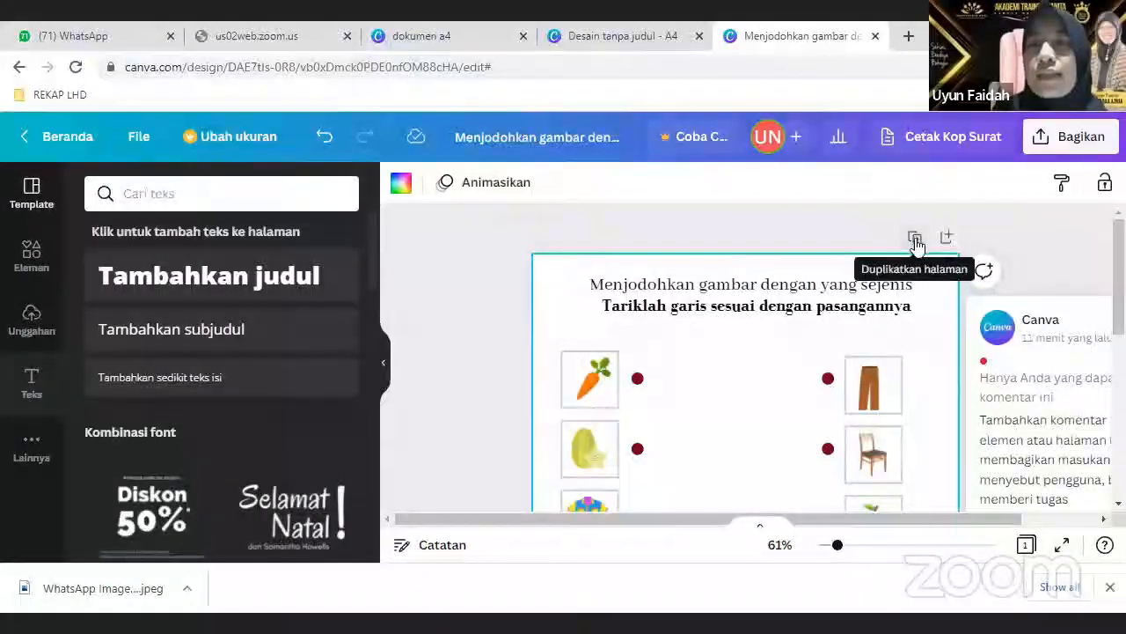
Step: Duplicate the worksheet page, compare both pages zoomed out at 27%, and select the copy on page 2
{"action": "left_click", "coordinate": [916, 242]}
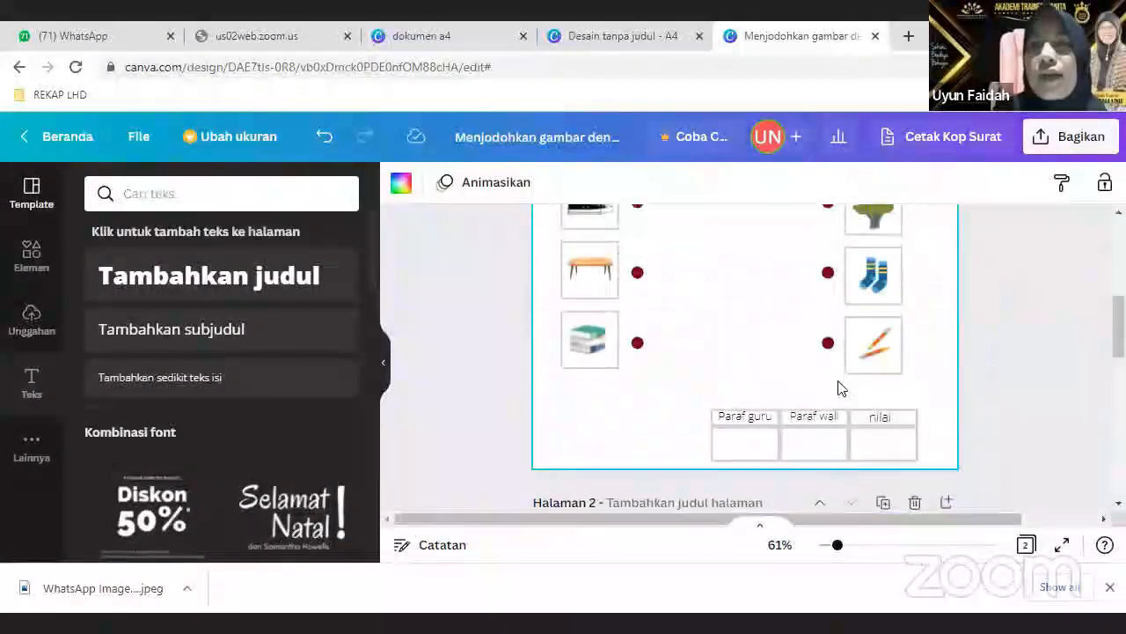
{"action": "scroll", "coordinate": [843, 387], "scroll_direction": "down", "scroll_amount": 3}
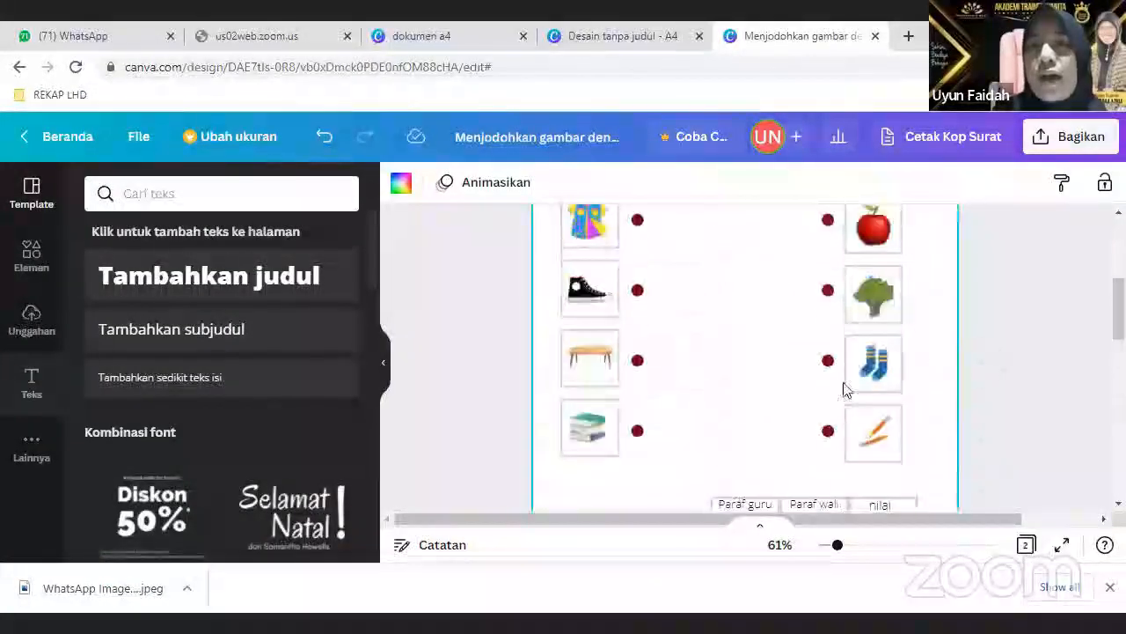
{"action": "left_click", "coordinate": [833, 546]}
{"action": "left_click_drag", "start_coordinate": [833, 546], "coordinate": [825, 546]}
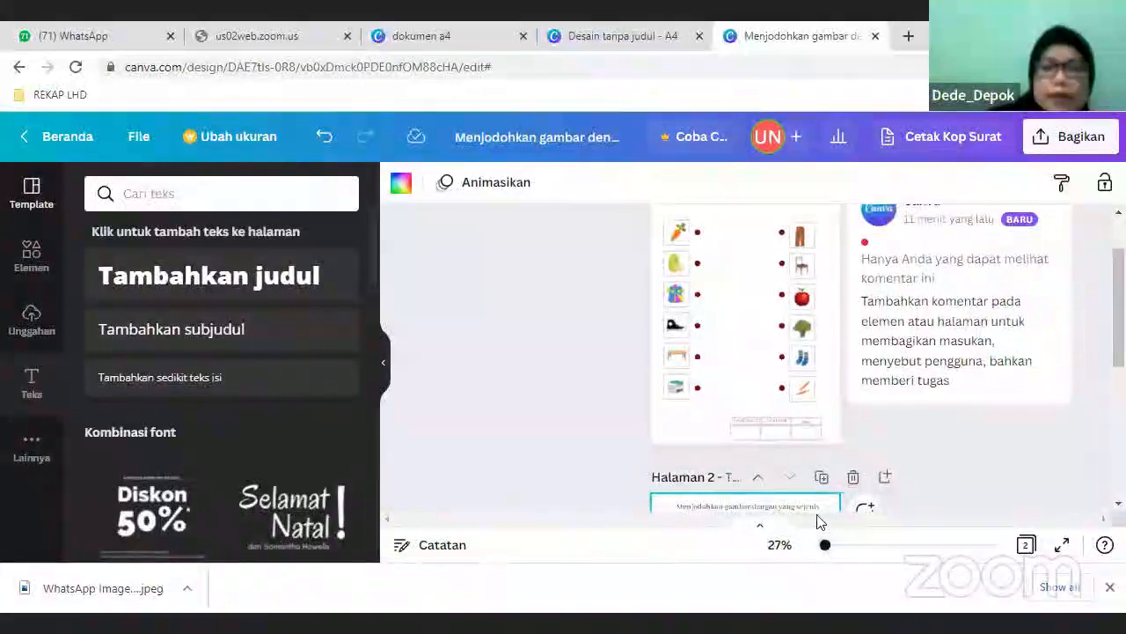
{"action": "scroll", "coordinate": [820, 478], "scroll_direction": "down", "scroll_amount": 2}
{"action": "scroll", "coordinate": [820, 480], "scroll_direction": "up", "scroll_amount": 4}
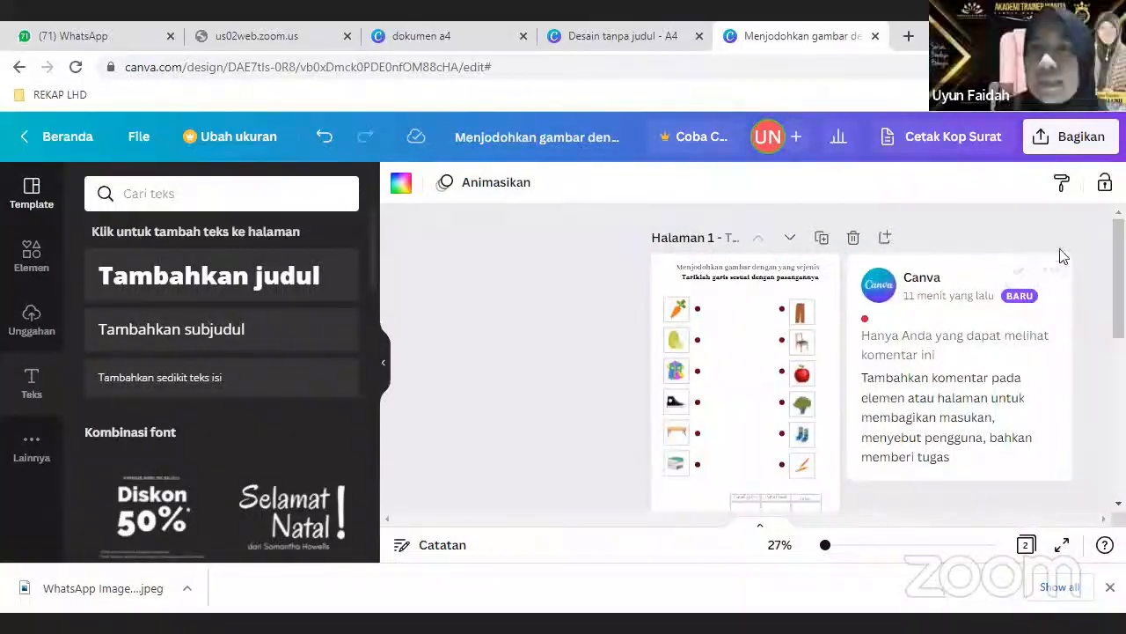
{"action": "left_click", "coordinate": [953, 243]}
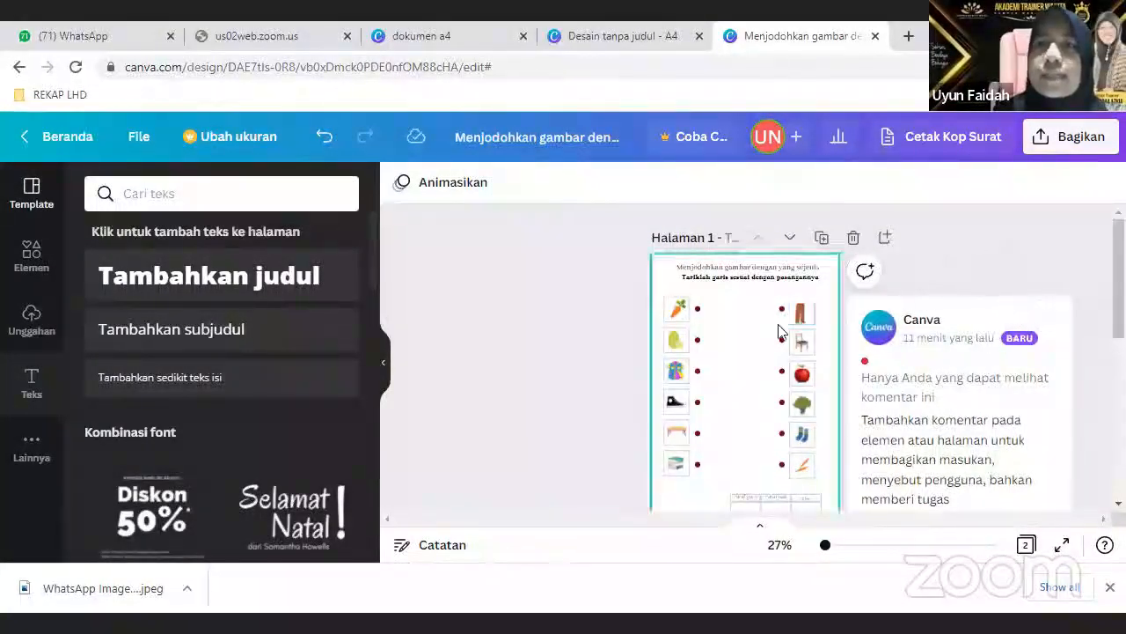
{"action": "scroll", "coordinate": [756, 339], "scroll_direction": "down", "scroll_amount": 3}
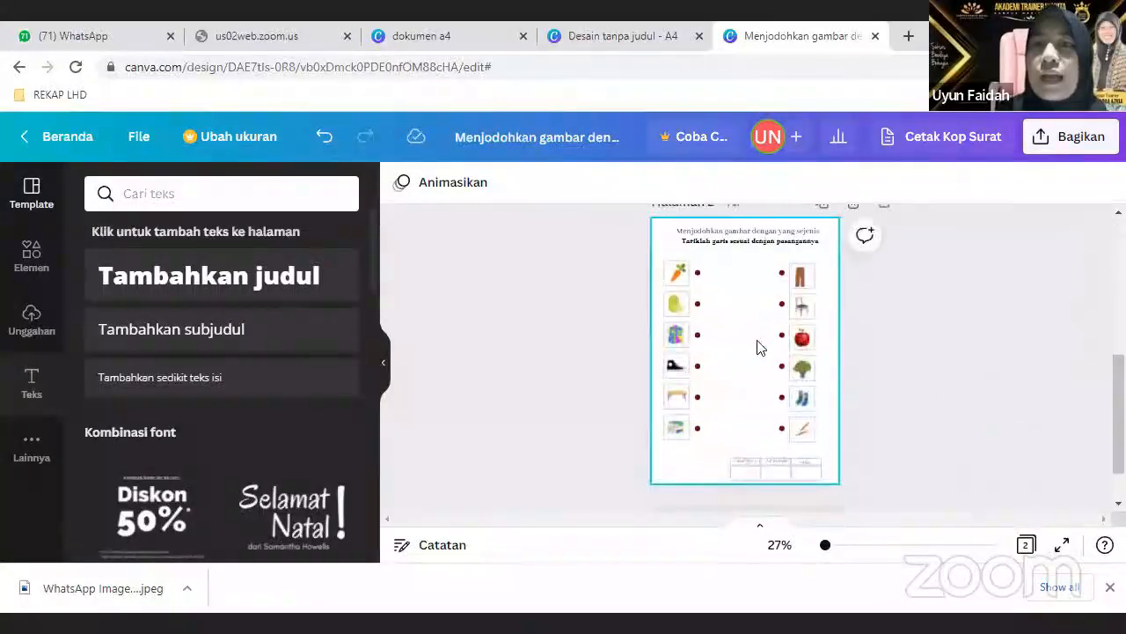
{"action": "left_click", "coordinate": [761, 357]}
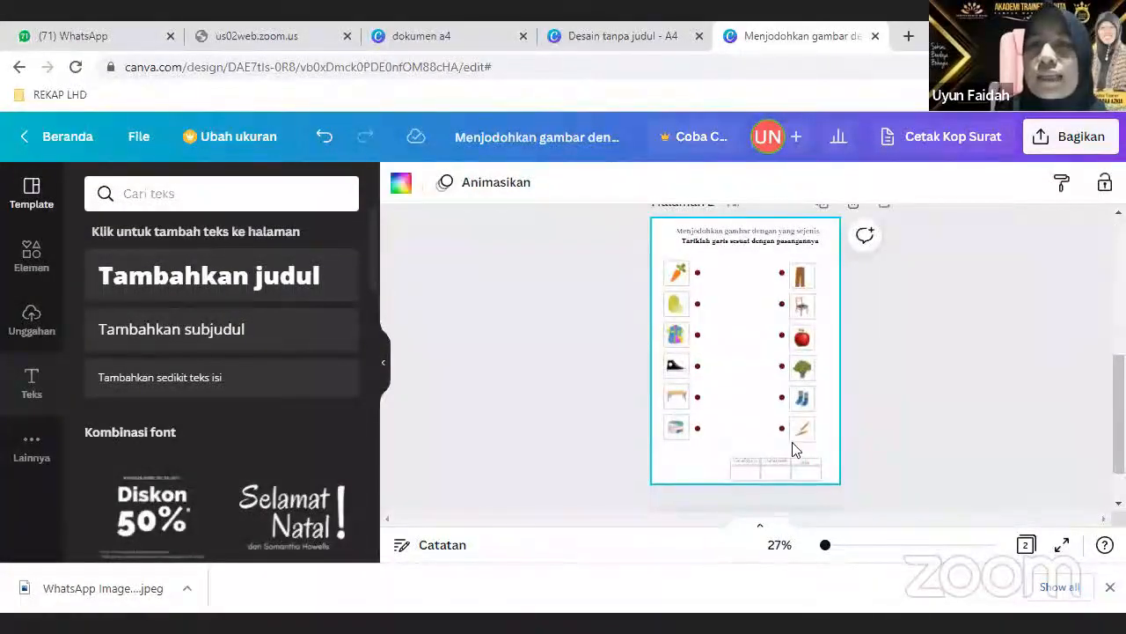
Step: Delete the trousers, chair, apple, broccoli, socks and pencils pictures from page 2's right-column frames, keeping the frames
{"action": "left_click_drag", "start_coordinate": [826, 547], "coordinate": [844, 545]}
{"action": "scroll", "coordinate": [804, 432], "scroll_direction": "up", "scroll_amount": 3}
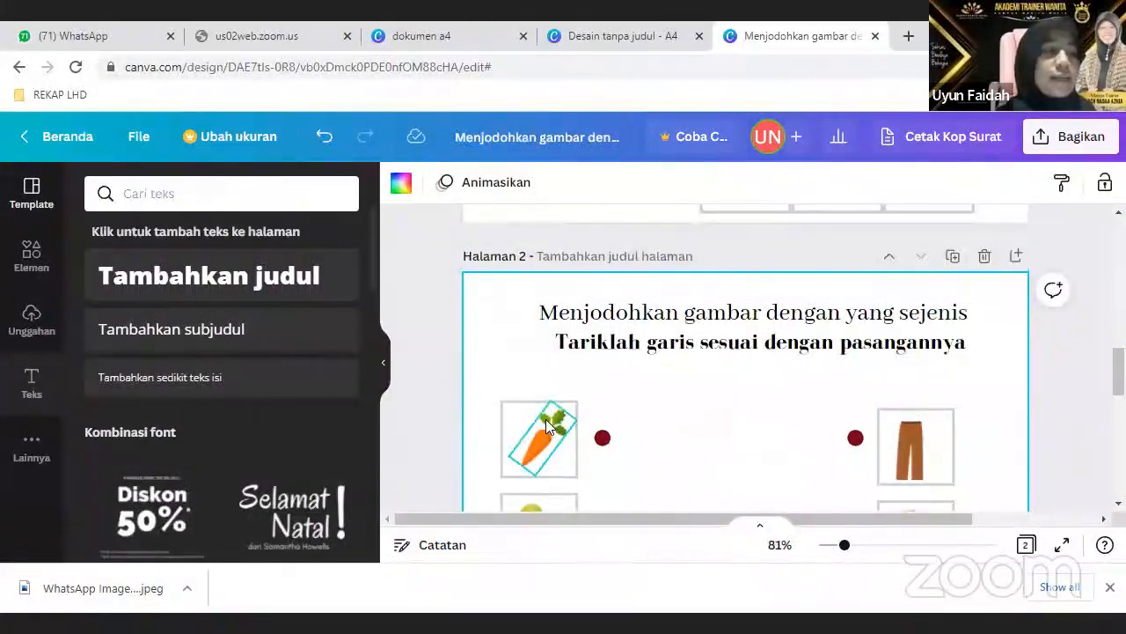
{"action": "scroll", "coordinate": [831, 413], "scroll_direction": "down", "scroll_amount": 1}
{"action": "left_click", "coordinate": [909, 371]}
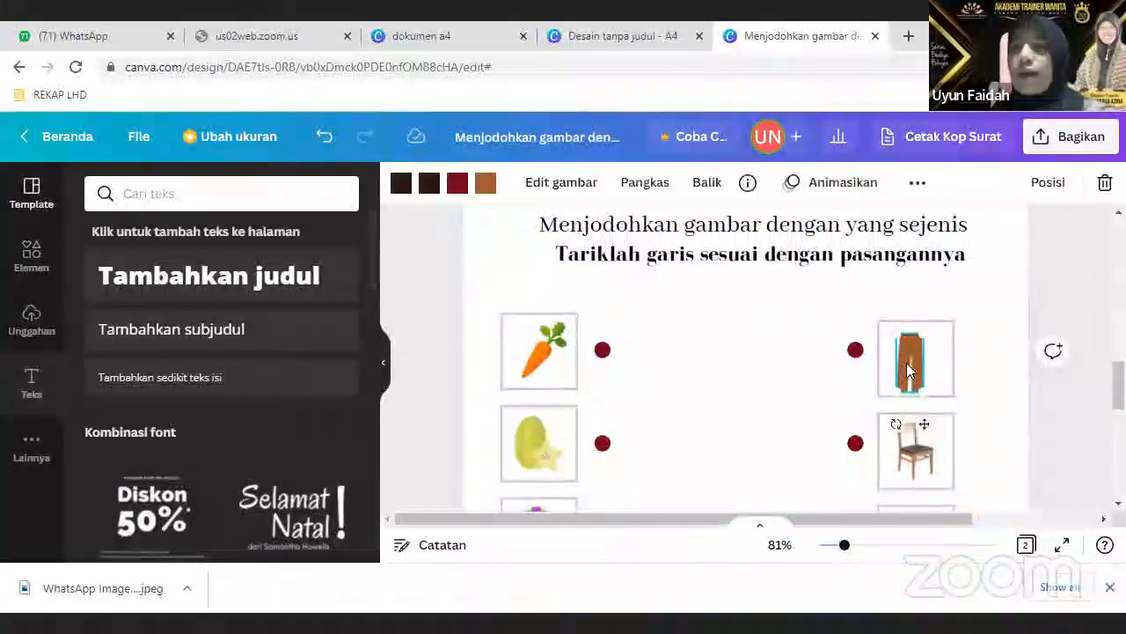
{"action": "key", "text": "Delete"}
{"action": "left_click", "coordinate": [912, 460]}
{"action": "key", "text": "Delete"}
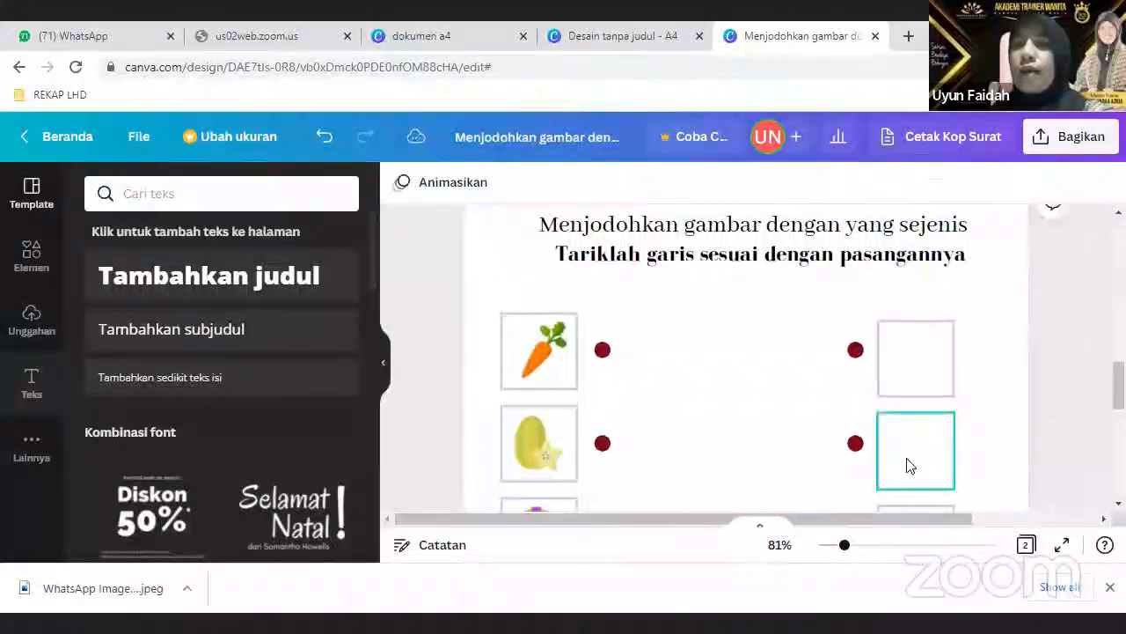
{"action": "scroll", "coordinate": [911, 467], "scroll_direction": "down", "scroll_amount": 2}
{"action": "left_click", "coordinate": [916, 369]}
{"action": "key", "text": "Delete"}
{"action": "left_click", "coordinate": [915, 453]}
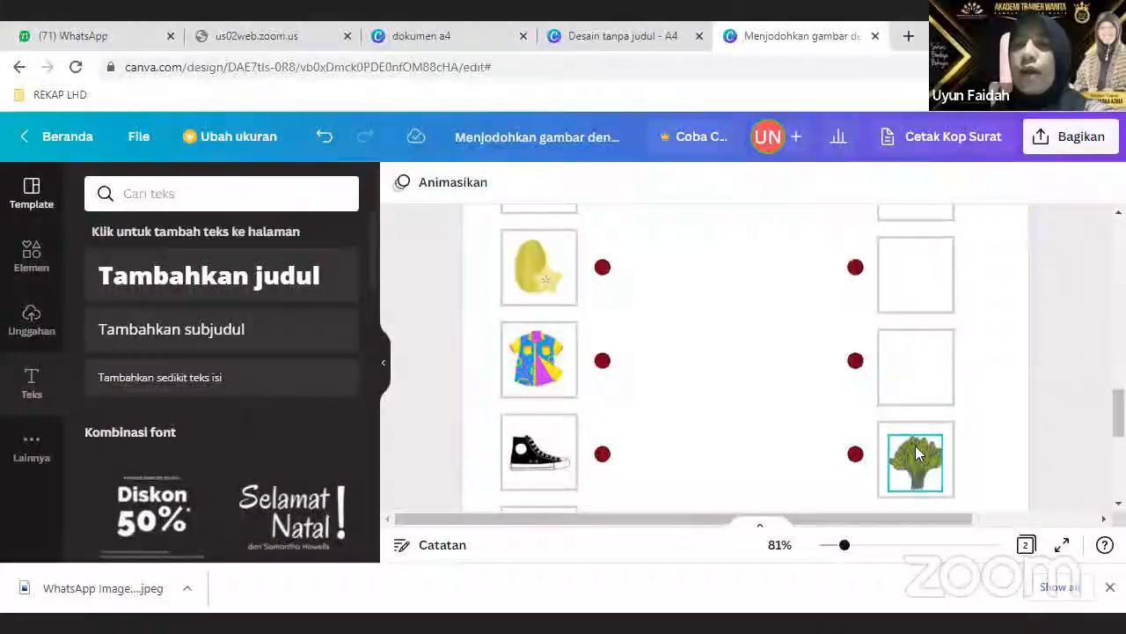
{"action": "key", "text": "Delete"}
{"action": "scroll", "coordinate": [950, 449], "scroll_direction": "down", "scroll_amount": 2}
{"action": "left_click", "coordinate": [924, 394]}
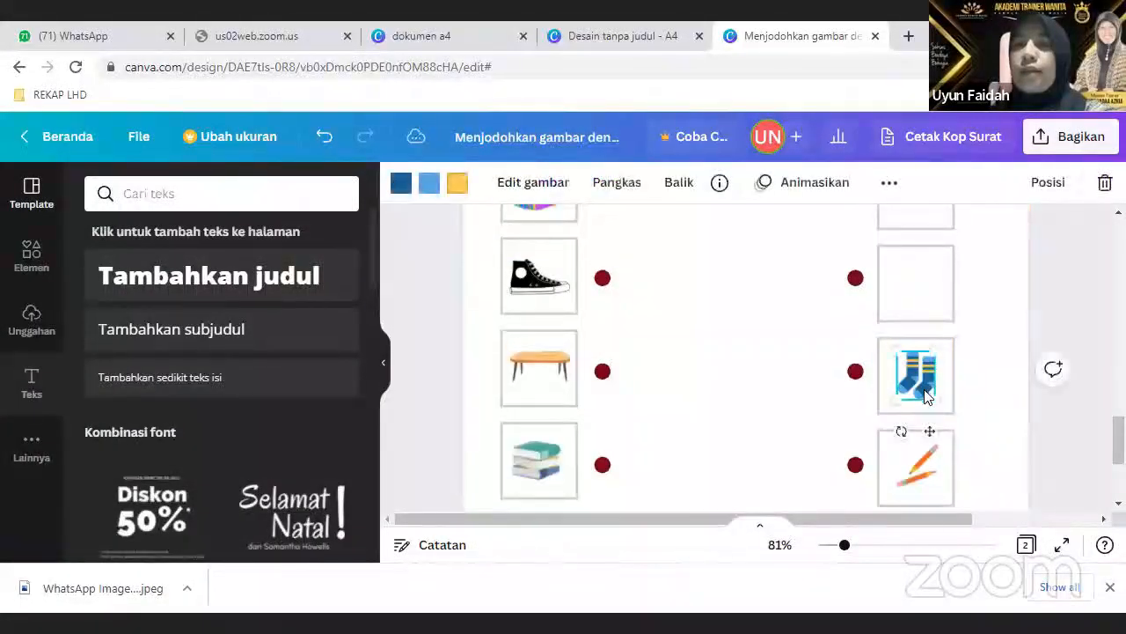
{"action": "key", "text": "Delete"}
{"action": "left_click", "coordinate": [929, 453]}
{"action": "key", "text": "Delete"}
{"action": "scroll", "coordinate": [968, 447], "scroll_direction": "down", "scroll_amount": 2}
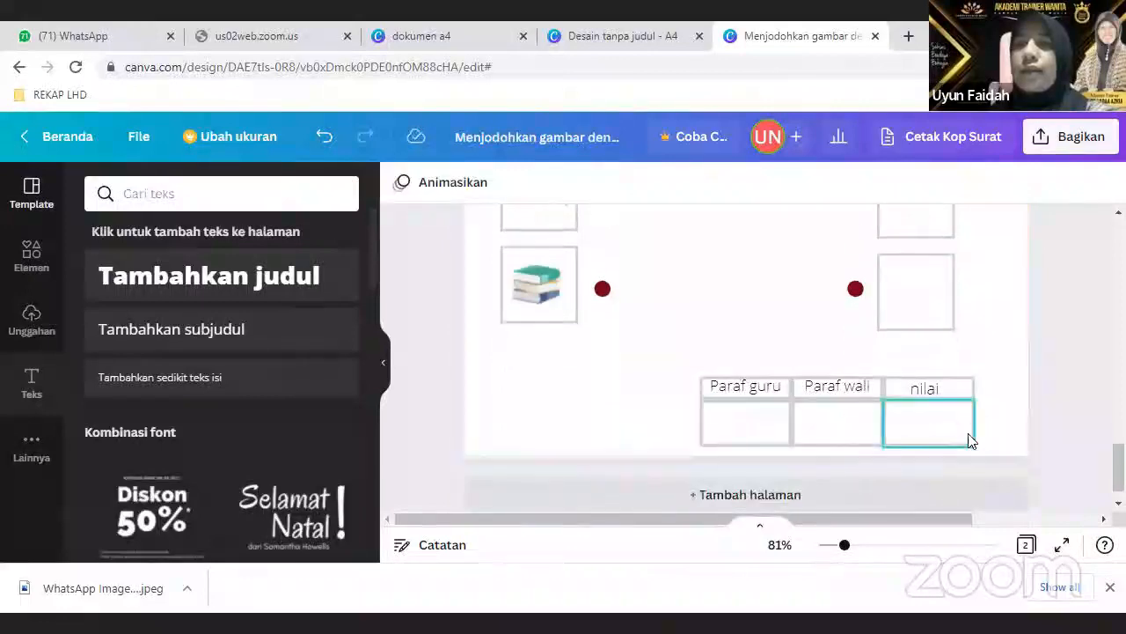
Step: Change the page 2 heading to "Menjodohkan gambar dengan tulisannya"
{"action": "scroll", "coordinate": [959, 431], "scroll_direction": "up", "scroll_amount": 10}
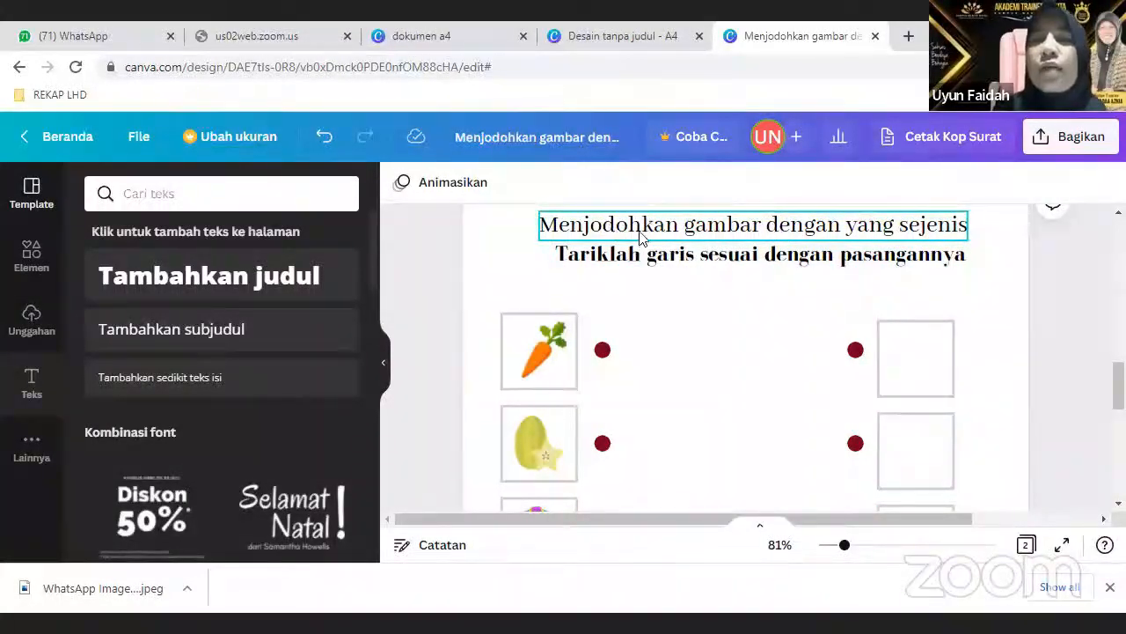
{"action": "left_click", "coordinate": [858, 229]}
{"action": "double_click", "coordinate": [858, 227]}
{"action": "left_click", "coordinate": [854, 223]}
{"action": "left_click_drag", "start_coordinate": [850, 224], "coordinate": [976, 227]}
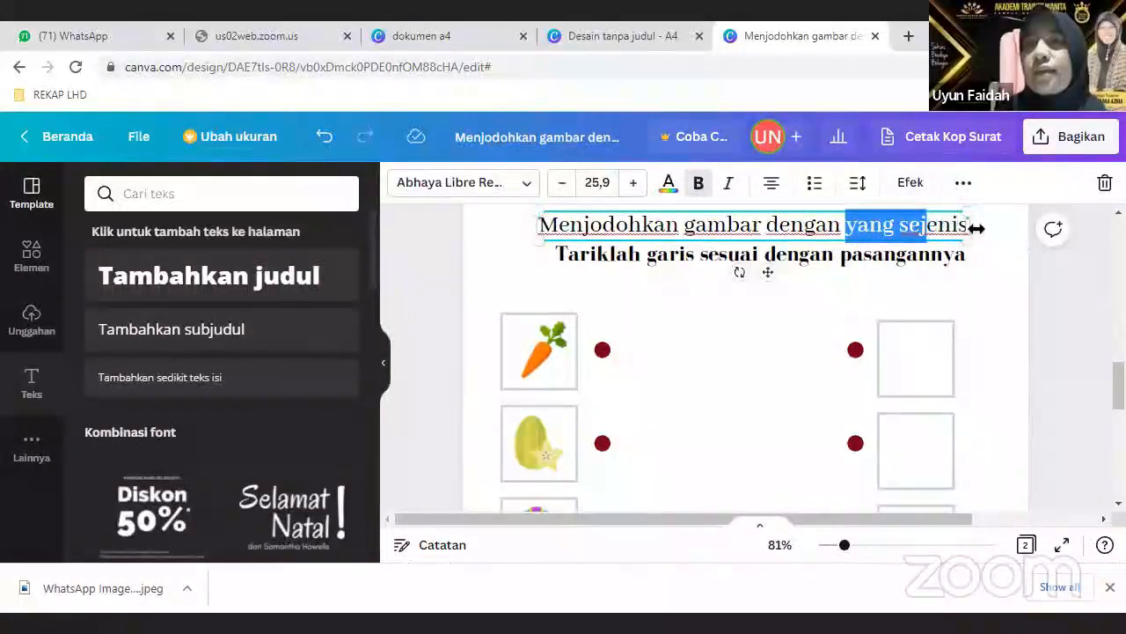
{"action": "key", "text": "Delete"}
{"action": "key", "text": "Delete"}
{"action": "key", "text": "Delete"}
{"action": "key", "text": "Delete"}
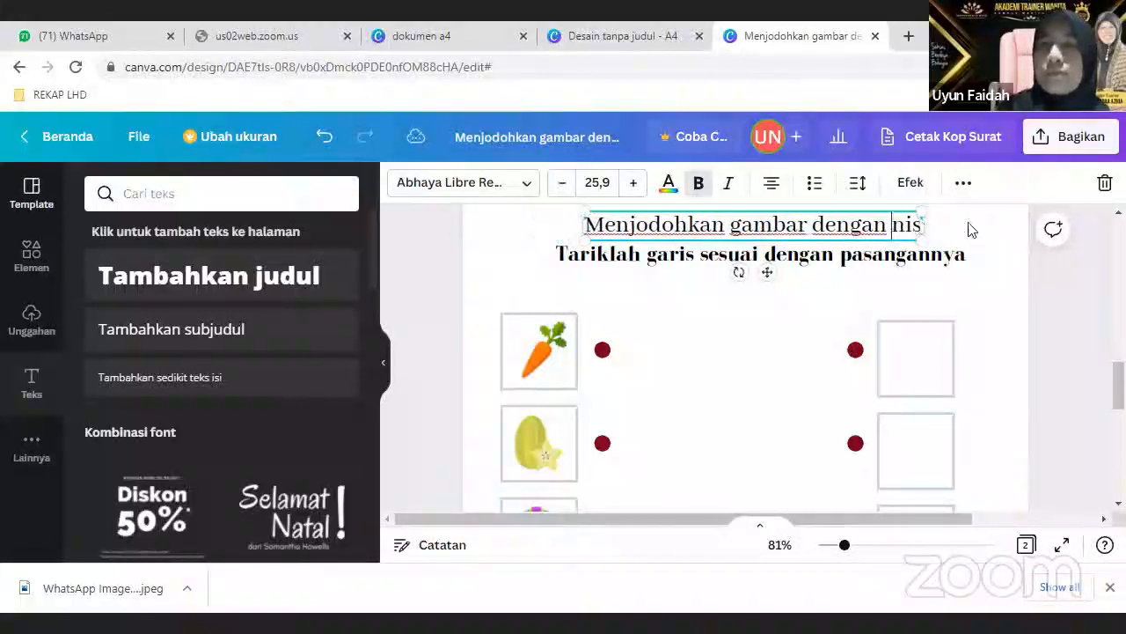
{"action": "type", "text": "t"}
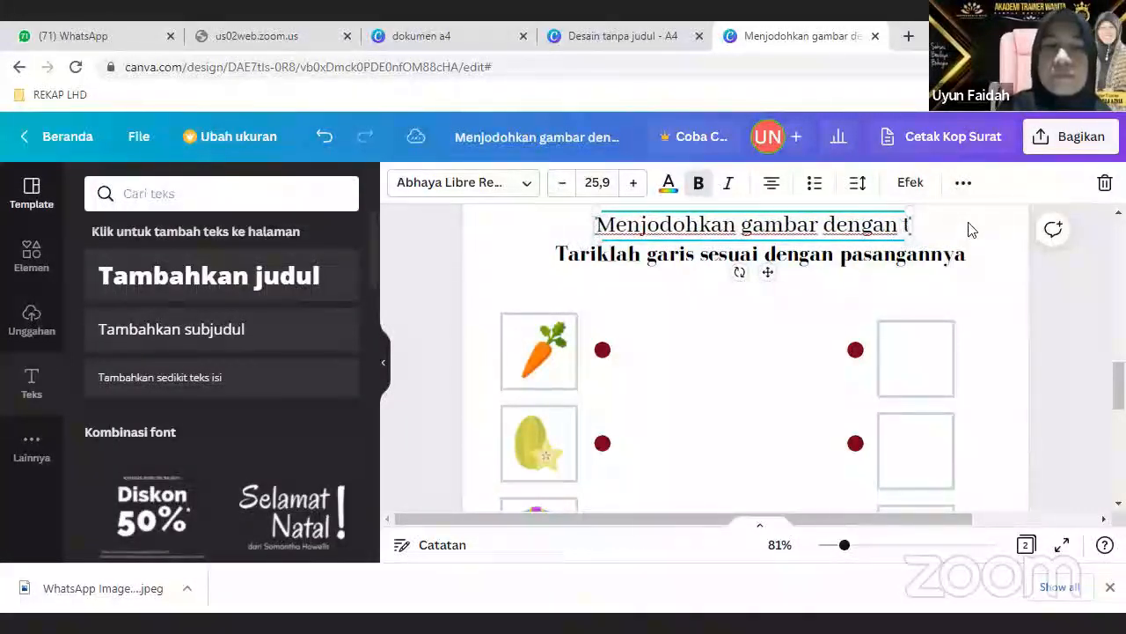
{"action": "type", "text": "ulisannya"}
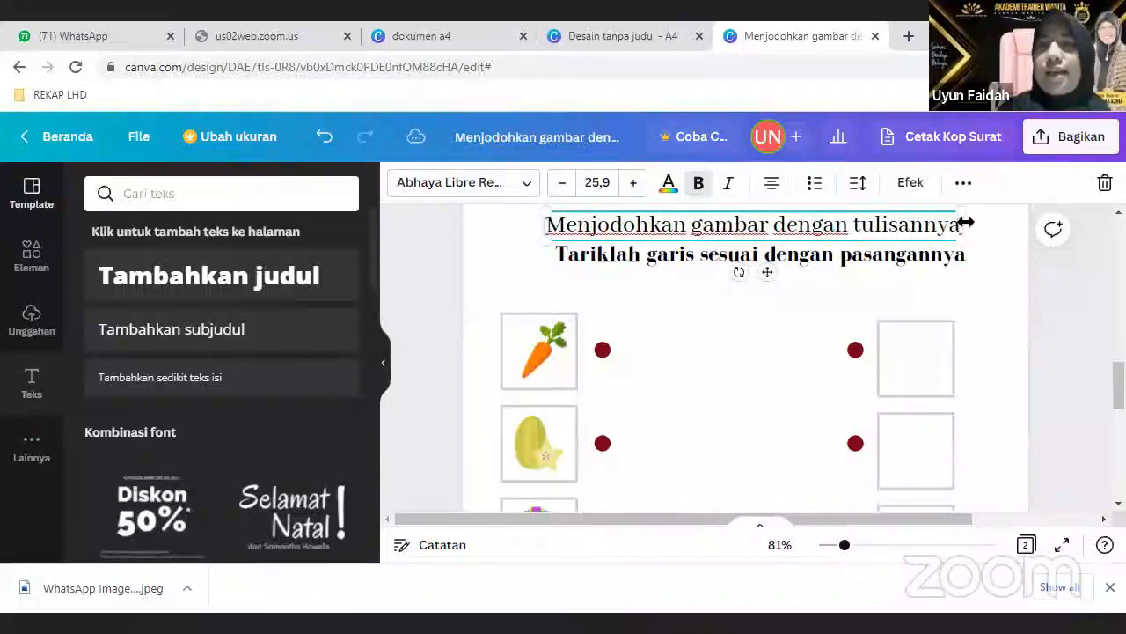
{"action": "left_click", "coordinate": [792, 377]}
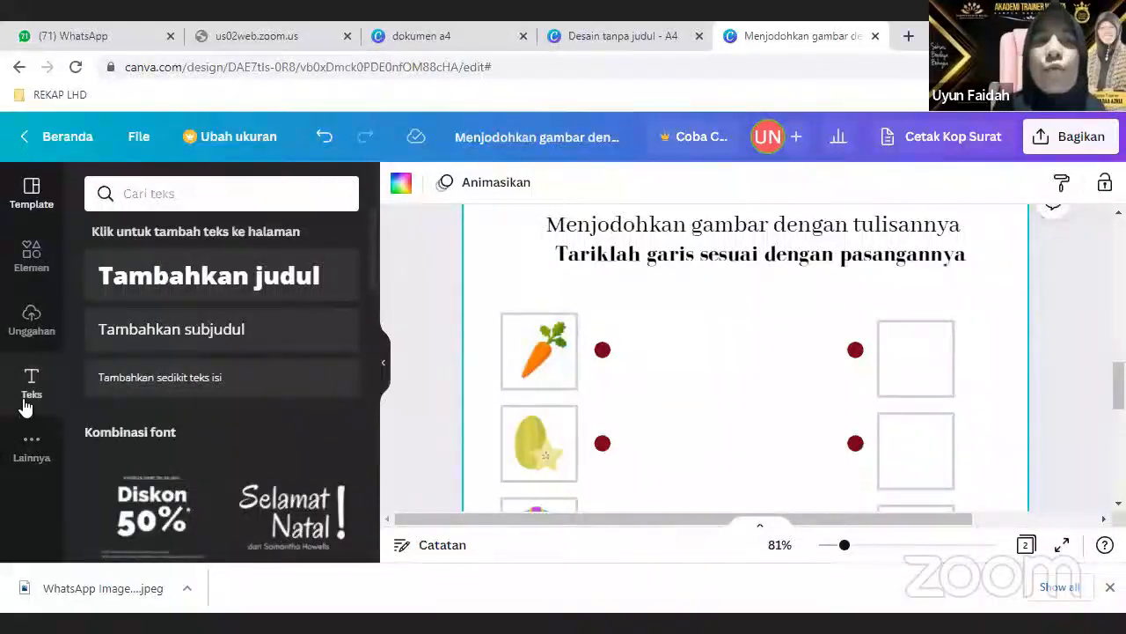
Step: Add a subheading text reading "wortel" to page 2
{"action": "left_click", "coordinate": [123, 334]}
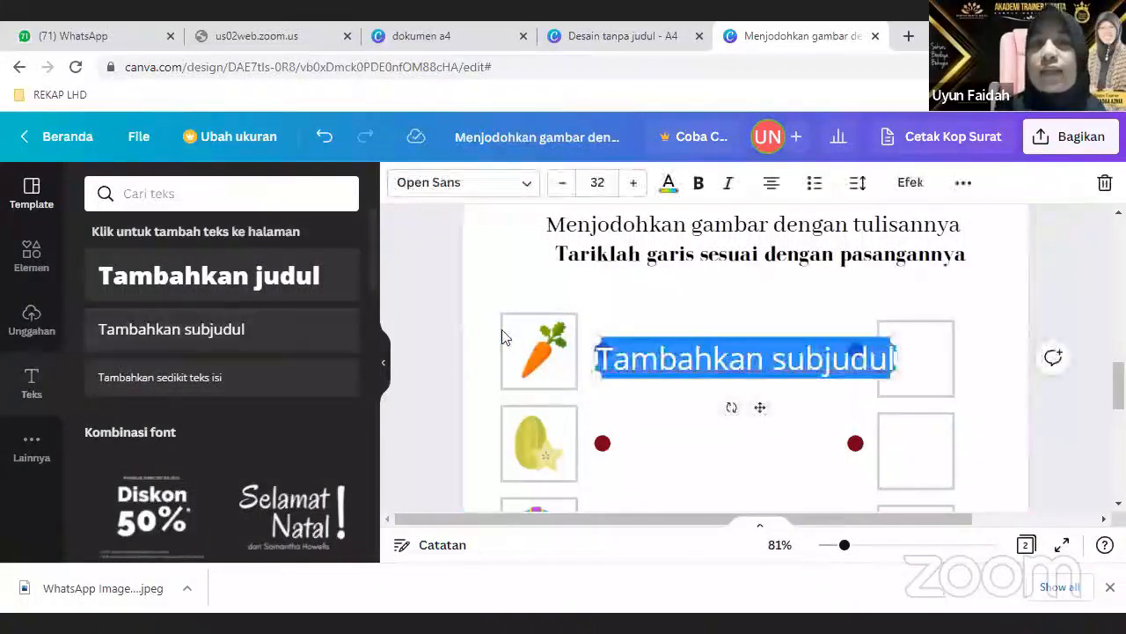
{"action": "type", "text": "Wortel"}
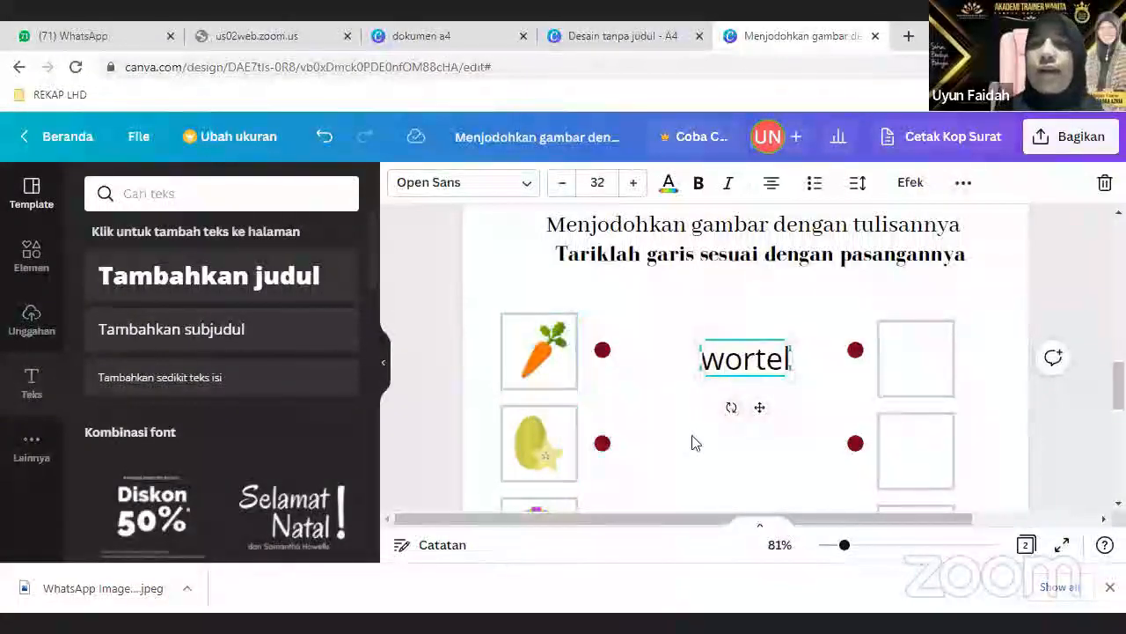
{"action": "left_click", "coordinate": [722, 445]}
Step: Move the "wortel" text to the second right-column frame and shrink it to font size 19,9 so it fits
{"action": "left_click", "coordinate": [763, 374]}
{"action": "left_click_drag", "start_coordinate": [763, 378], "coordinate": [942, 440]}
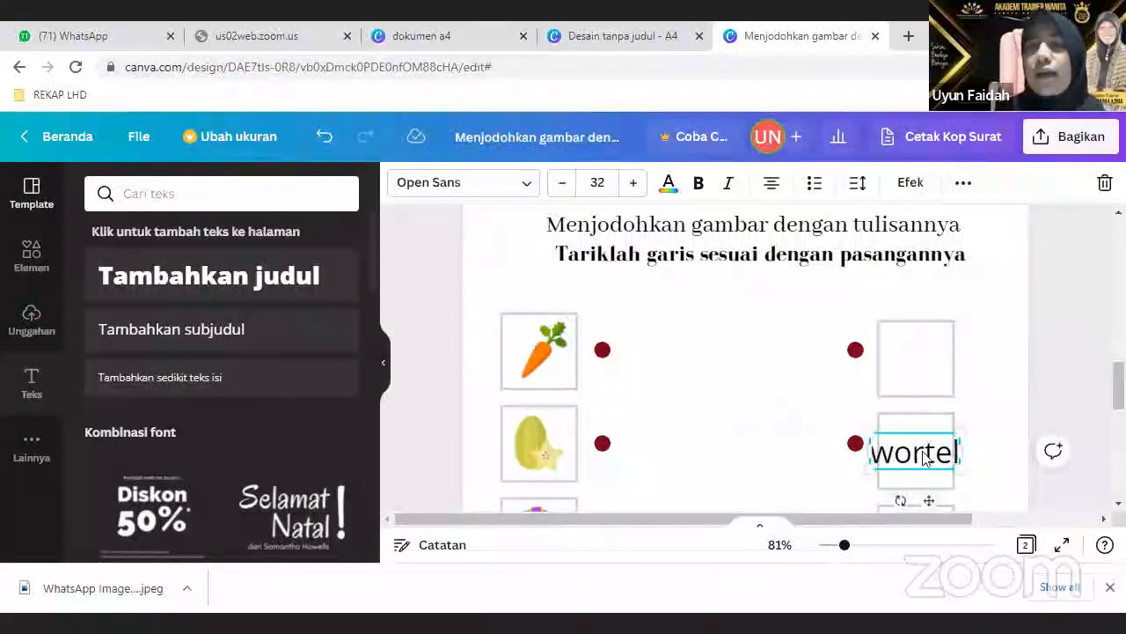
{"action": "left_click_drag", "start_coordinate": [866, 471], "coordinate": [892, 460]}
{"action": "left_click_drag", "start_coordinate": [959, 460], "coordinate": [930, 460]}
{"action": "left_click", "coordinate": [986, 470]}
Step: Move the "wortel" label into the third right-column frame, across from the shirt, and center it there
{"action": "scroll", "coordinate": [930, 460], "scroll_direction": "down", "scroll_amount": 2}
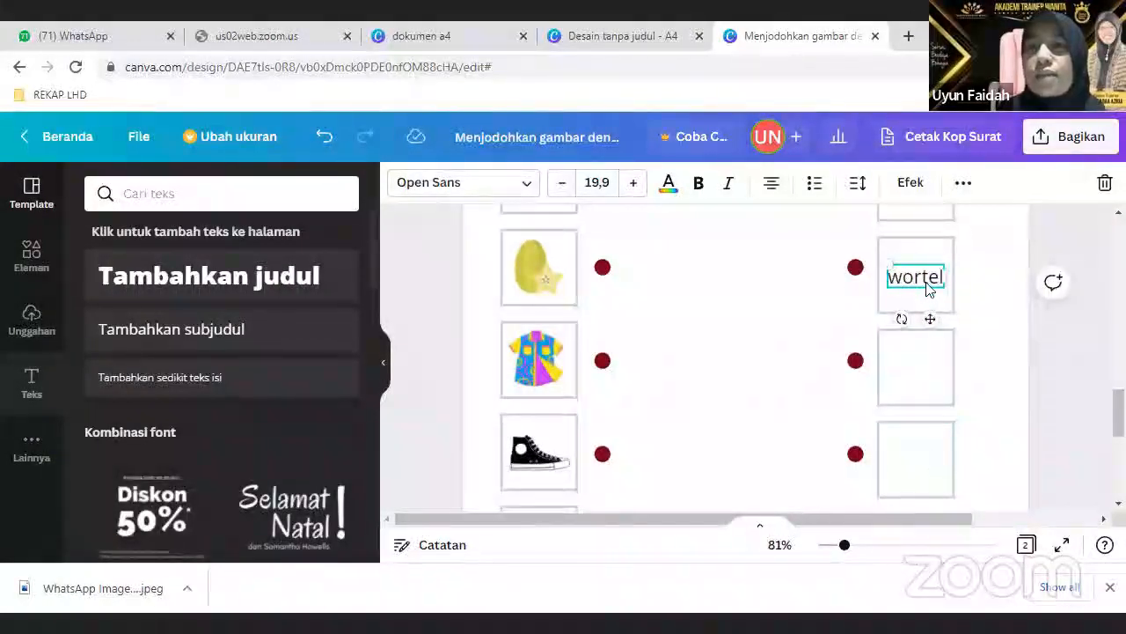
{"action": "left_click_drag", "start_coordinate": [921, 277], "coordinate": [920, 364]}
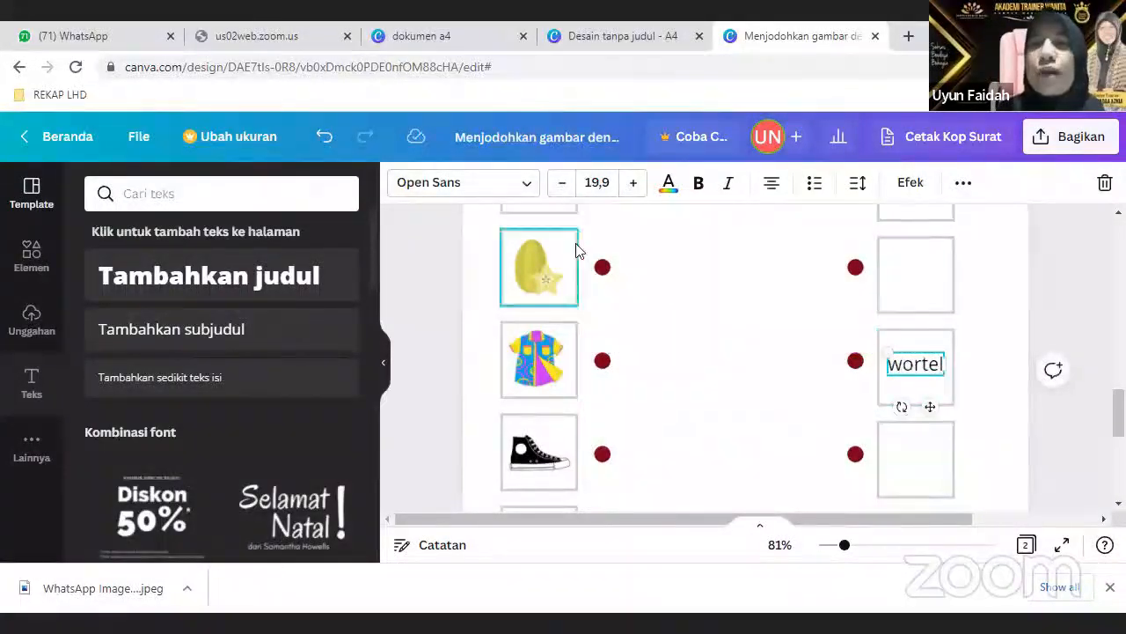
{"action": "scroll", "coordinate": [764, 307], "scroll_direction": "up", "scroll_amount": 3}
{"action": "scroll", "coordinate": [754, 314], "scroll_direction": "down", "scroll_amount": 3}
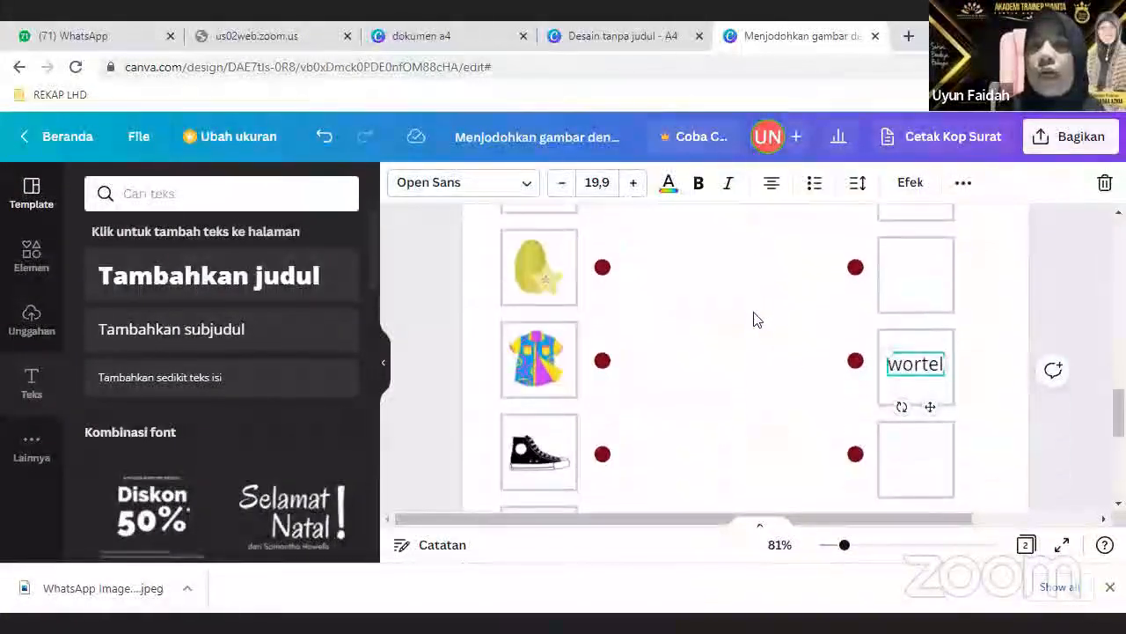
{"action": "left_click_drag", "start_coordinate": [901, 371], "coordinate": [901, 368]}
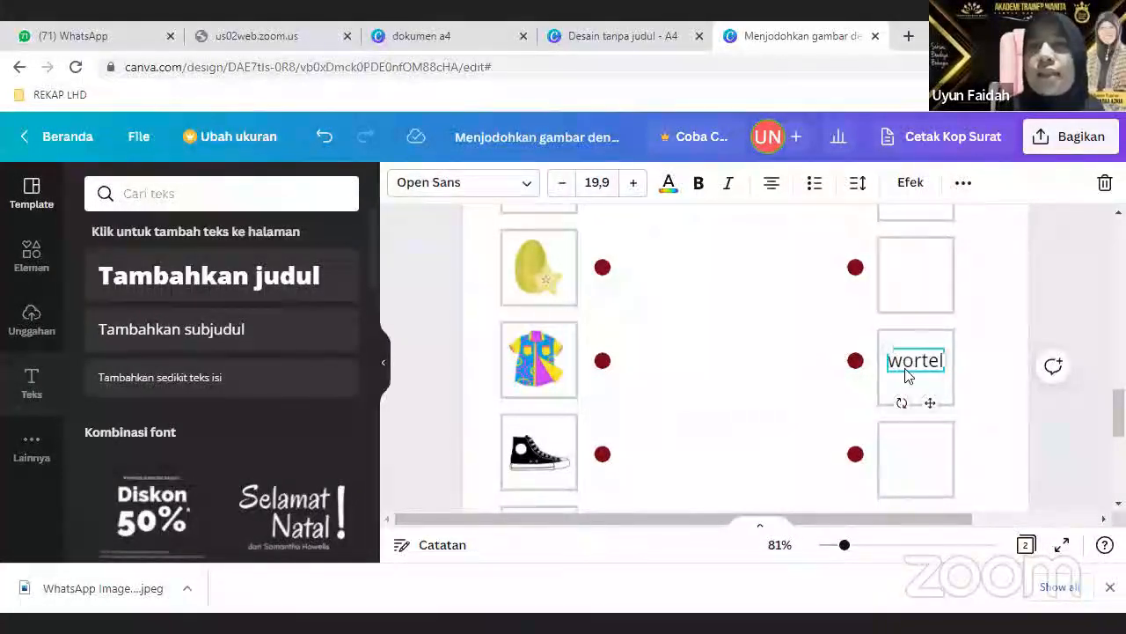
Step: Check the picture order in the left column and duplicate the "wortel" label
{"action": "scroll", "coordinate": [642, 365], "scroll_direction": "up", "scroll_amount": 2}
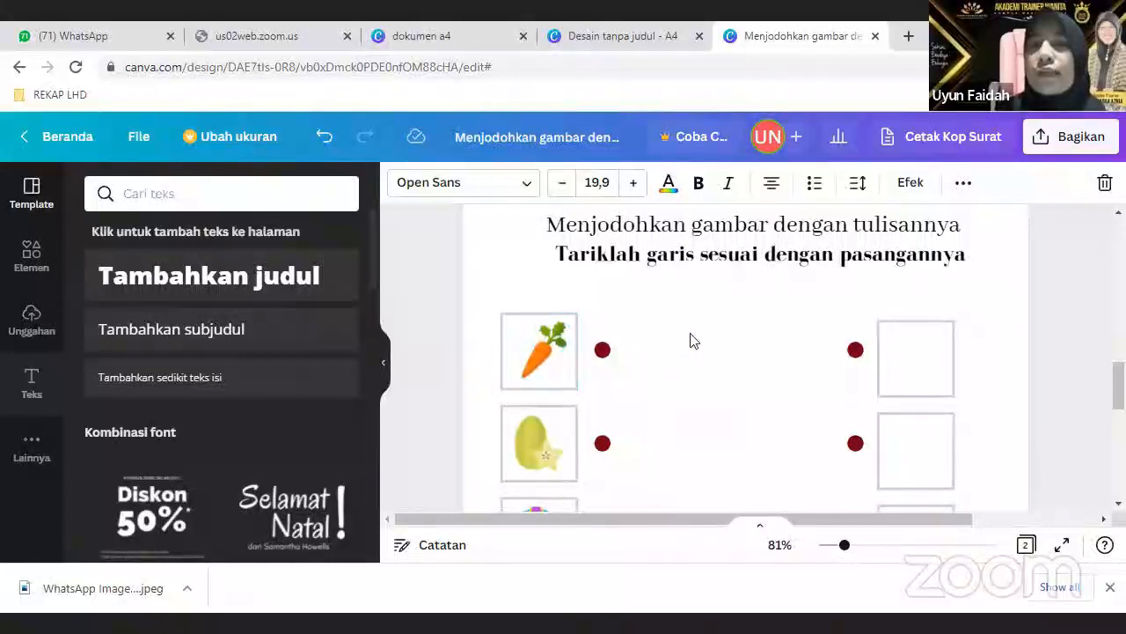
{"action": "scroll", "coordinate": [691, 340], "scroll_direction": "down", "scroll_amount": 2}
{"action": "scroll", "coordinate": [581, 299], "scroll_direction": "up", "scroll_amount": 2}
{"action": "left_click", "coordinate": [540, 340]}
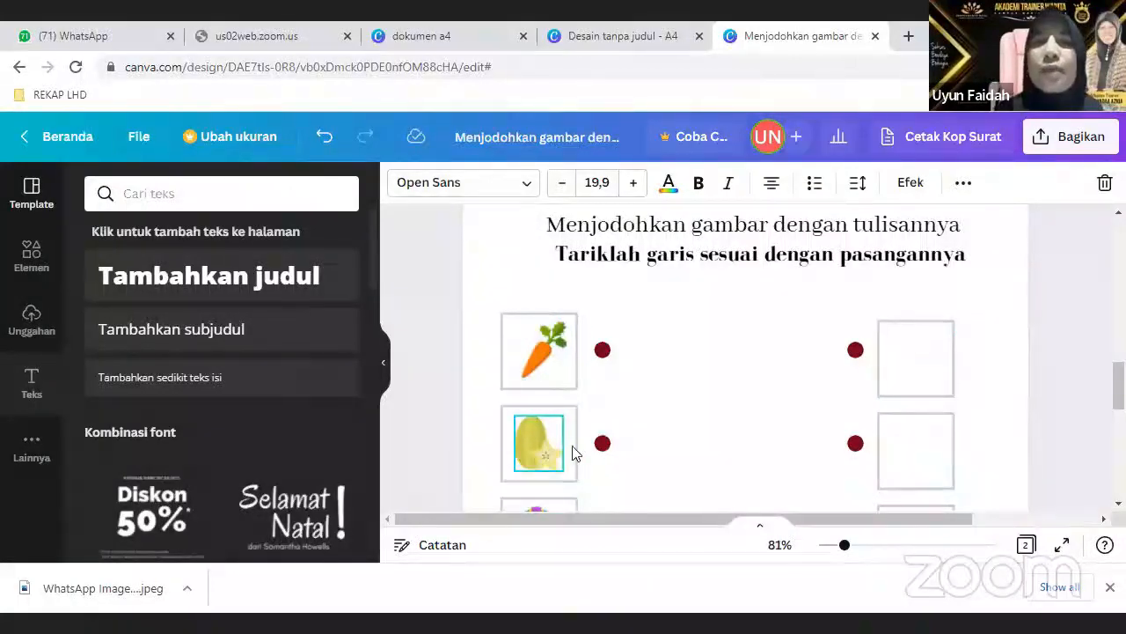
{"action": "scroll", "coordinate": [540, 466], "scroll_direction": "down", "scroll_amount": 3}
{"action": "left_click", "coordinate": [912, 276]}
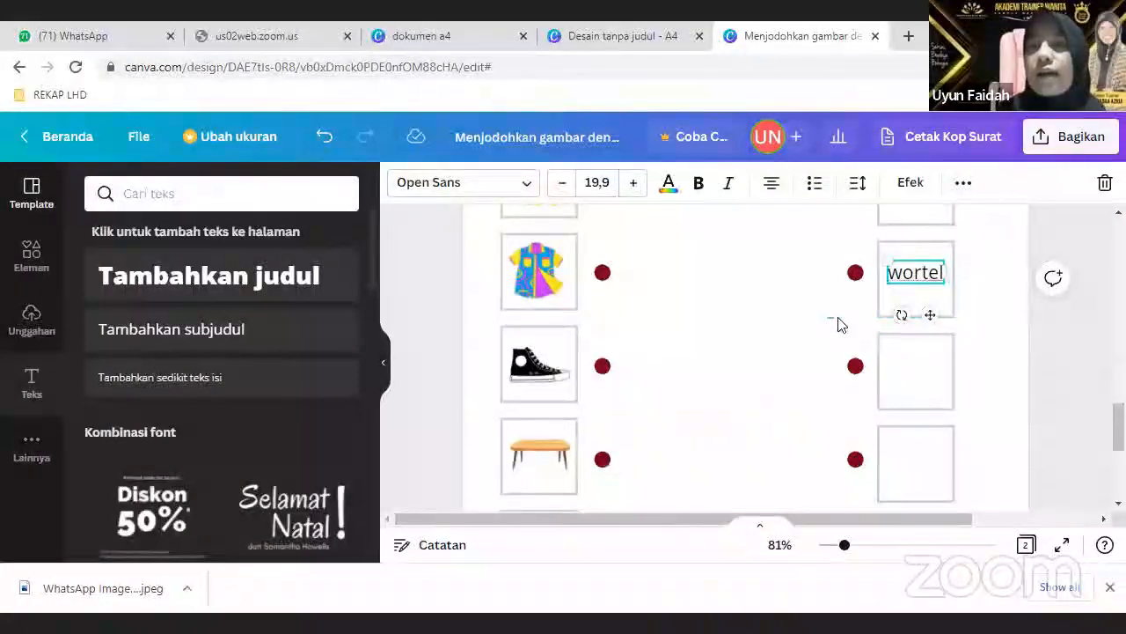
{"action": "left_click", "coordinate": [963, 185]}
{"action": "left_click", "coordinate": [958, 227]}
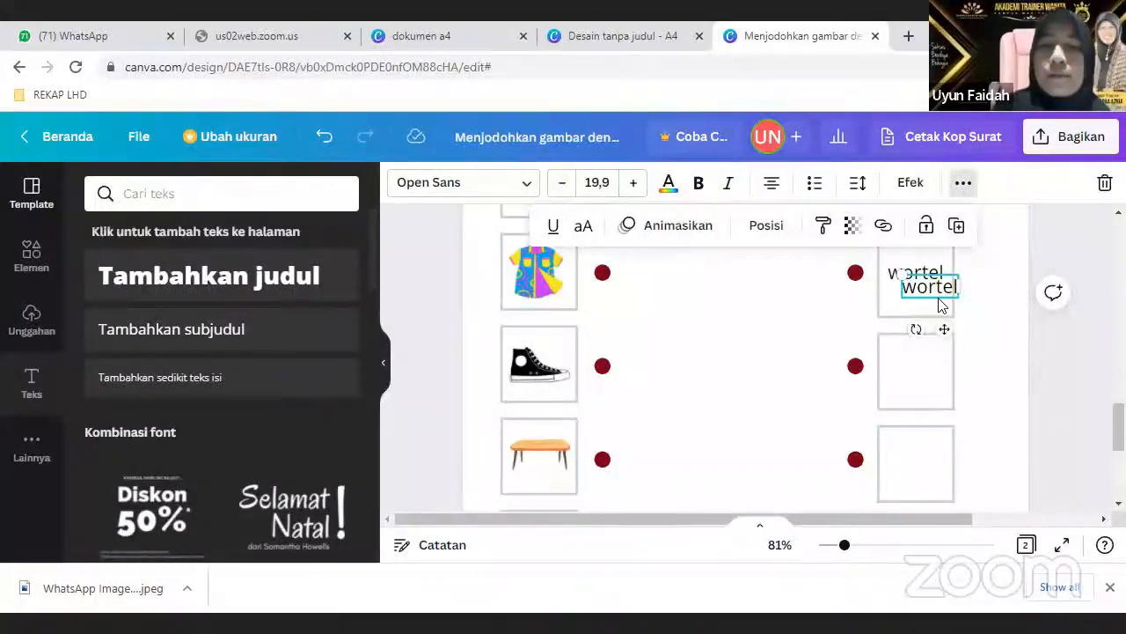
Step: Mark the Canva comment on page 1 as resolved
{"action": "key", "text": "Page_Up"}
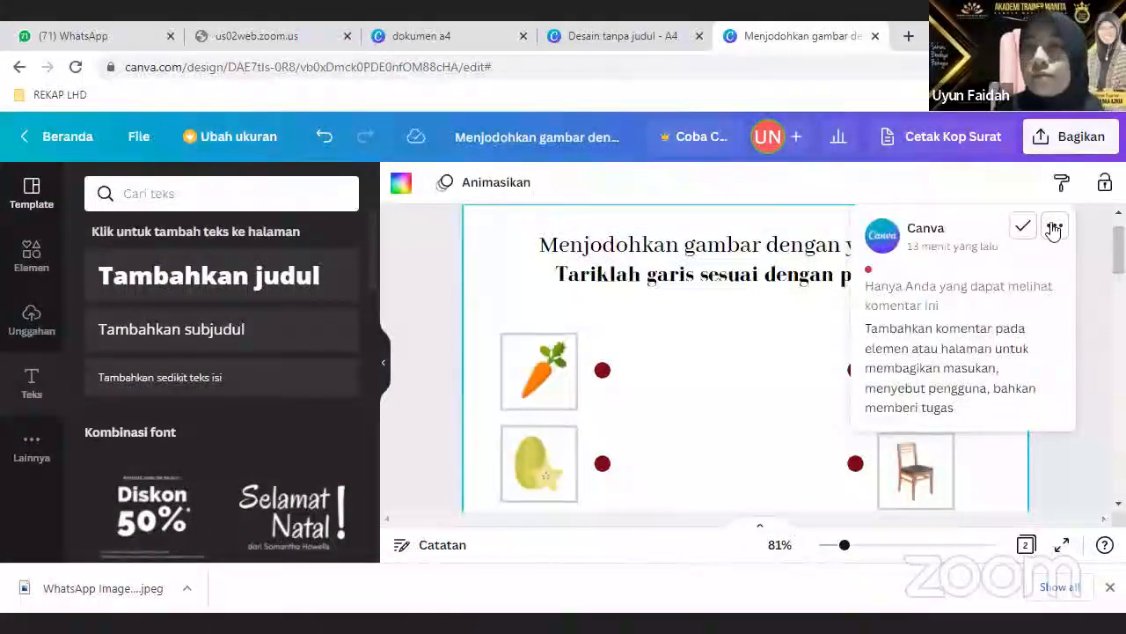
{"action": "left_click", "coordinate": [1023, 227]}
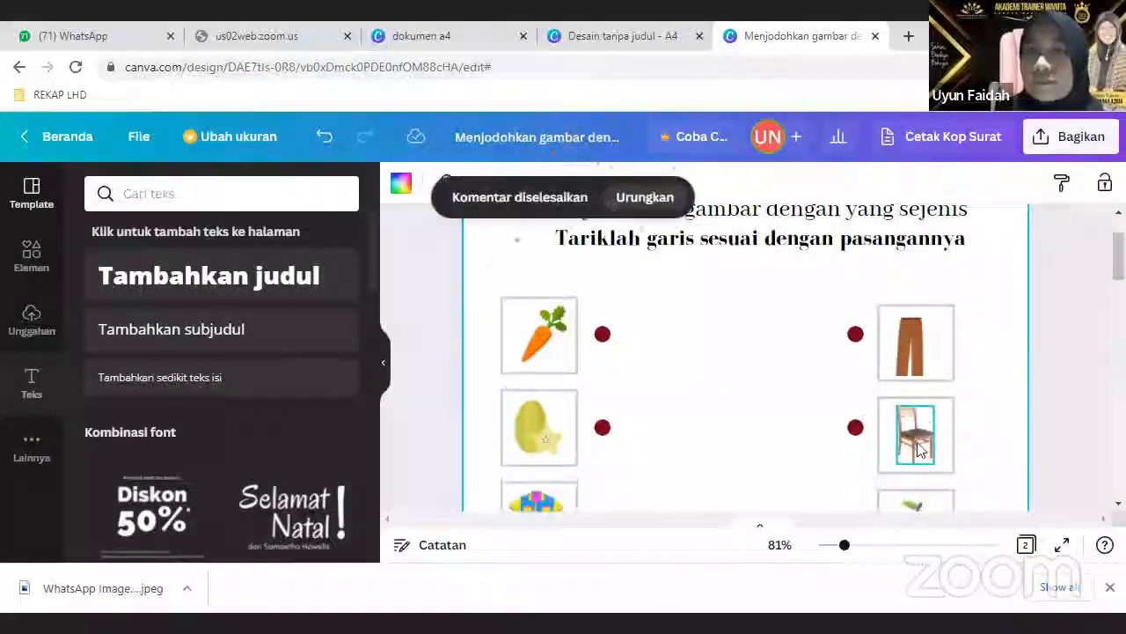
Step: Replace the text of the duplicated "wortel" label on page 2 with "belimbing"
{"action": "scroll", "coordinate": [919, 449], "scroll_direction": "down", "scroll_amount": 10}
{"action": "scroll", "coordinate": [960, 405], "scroll_direction": "down", "scroll_amount": 5}
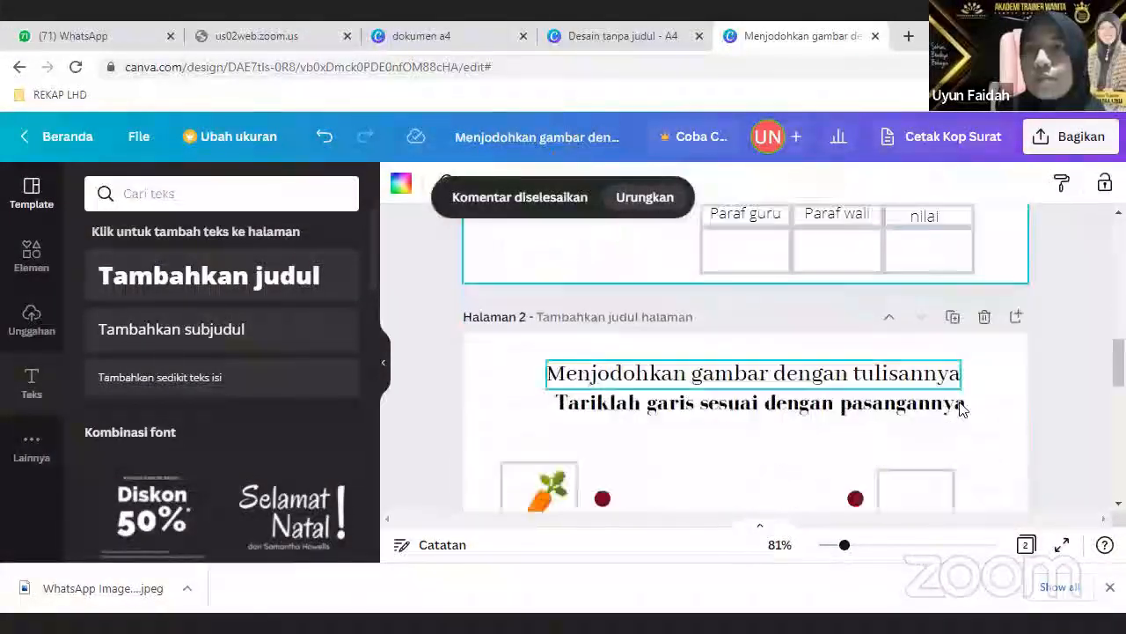
{"action": "left_click", "coordinate": [933, 372]}
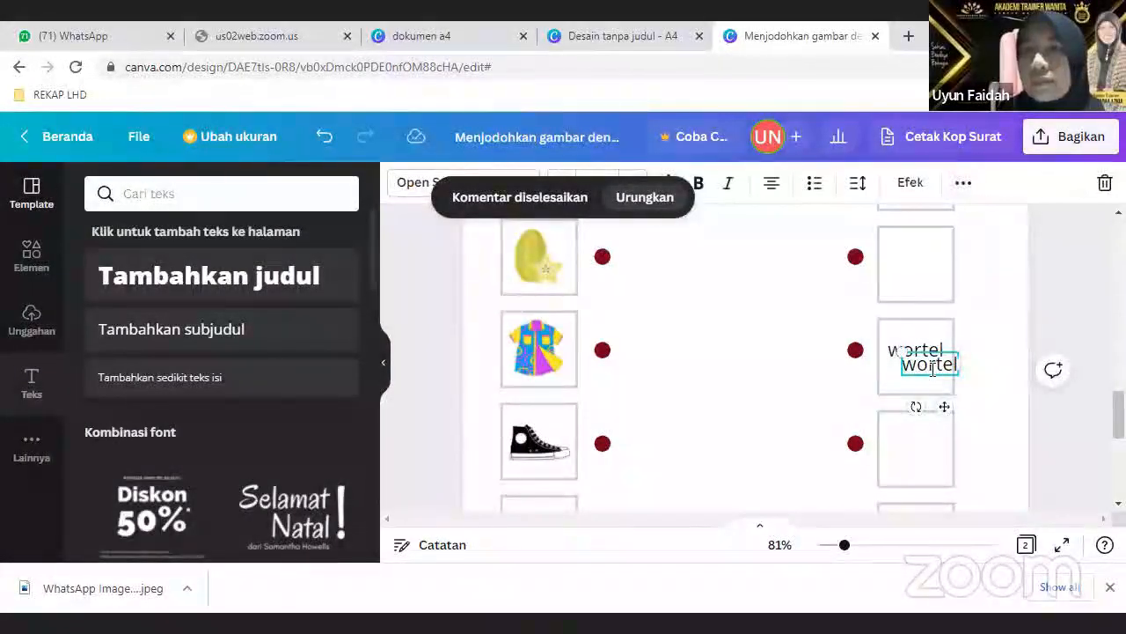
{"action": "double_click", "coordinate": [933, 369]}
{"action": "key", "text": "Delete"}
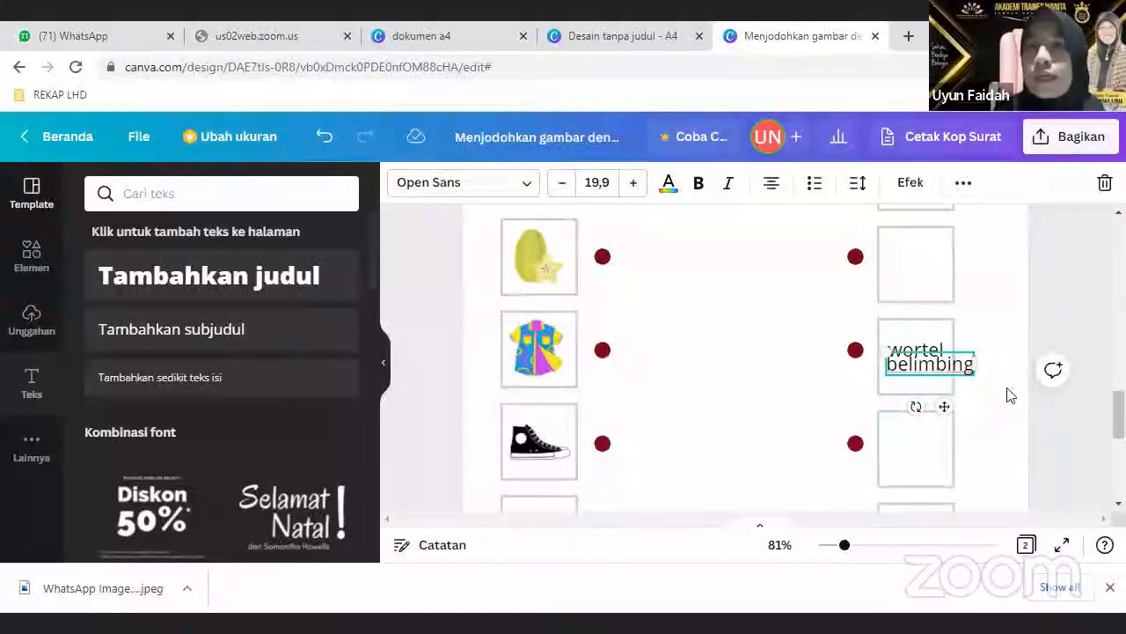
Step: Fit the "belimbing" label at font size 15,1 into the frame across from the shoe, and duplicate the "wortel" label
{"action": "left_click_drag", "start_coordinate": [959, 372], "coordinate": [919, 444]}
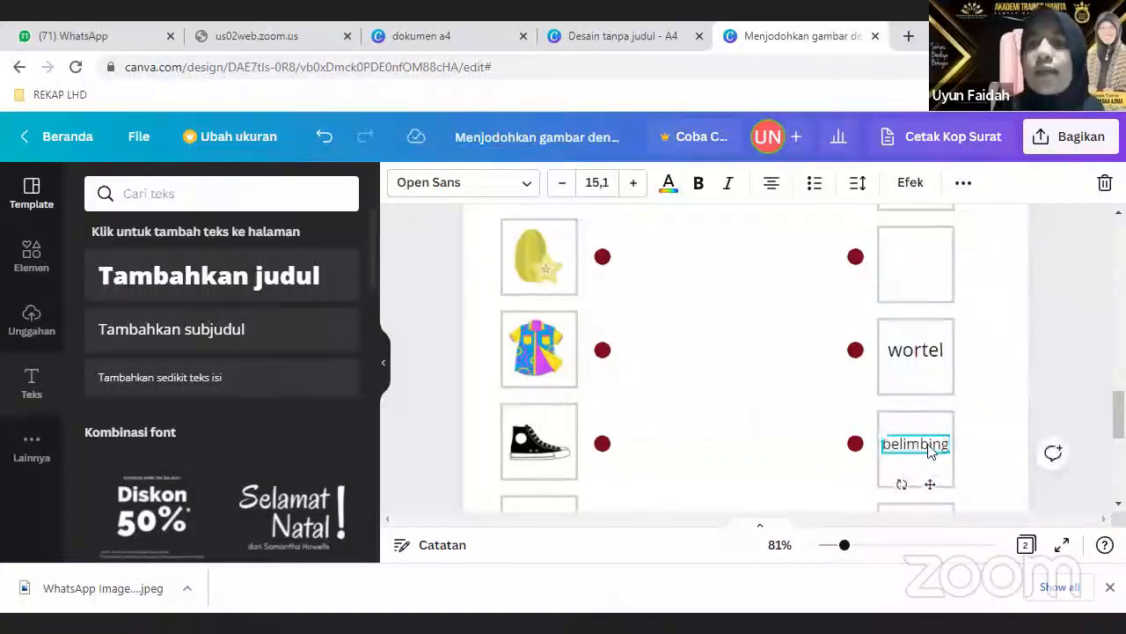
{"action": "left_click", "coordinate": [915, 356]}
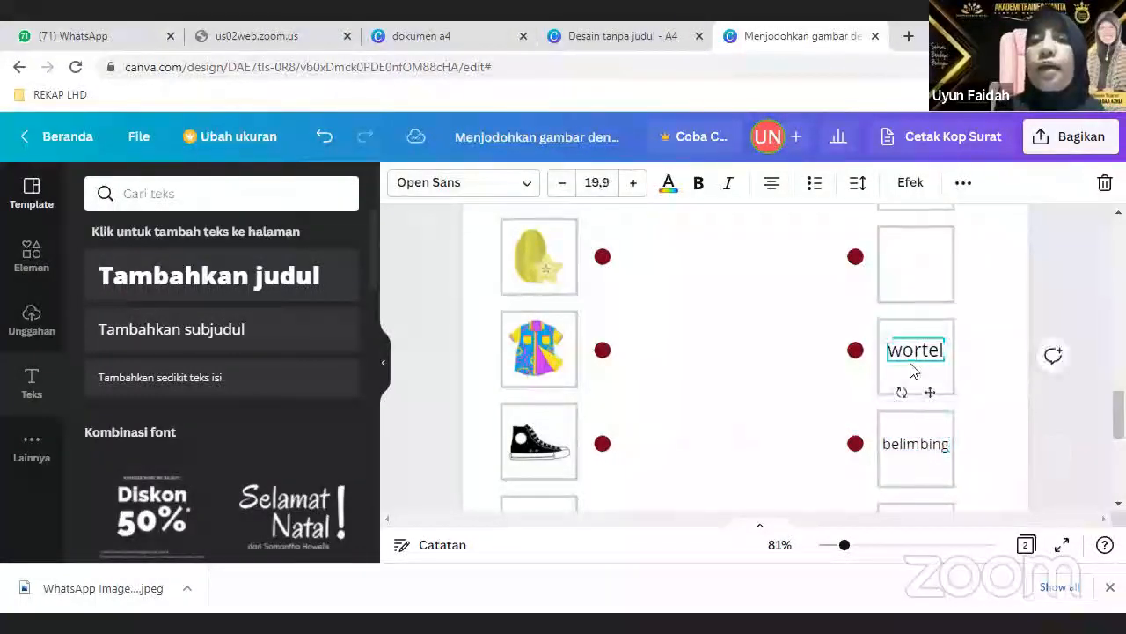
{"action": "left_click", "coordinate": [956, 189]}
{"action": "left_click", "coordinate": [956, 226]}
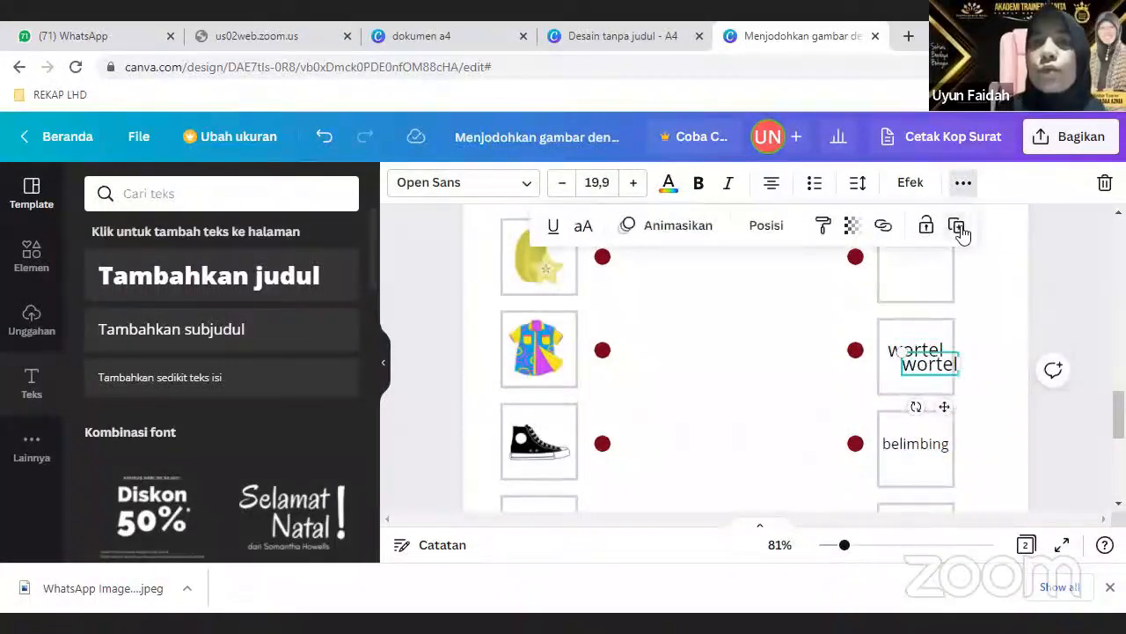
Step: Replace the copied "wortel" text with "baju" and place it in the right-column frame across from the star fruit
{"action": "left_click", "coordinate": [952, 369]}
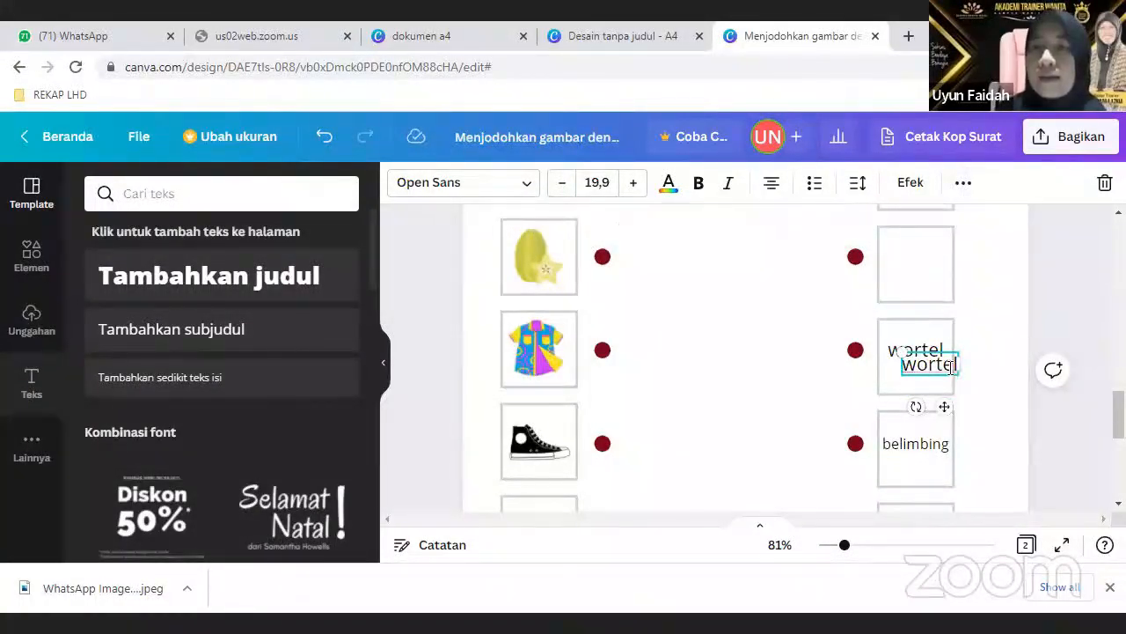
{"action": "left_click_drag", "start_coordinate": [955, 367], "coordinate": [949, 368]}
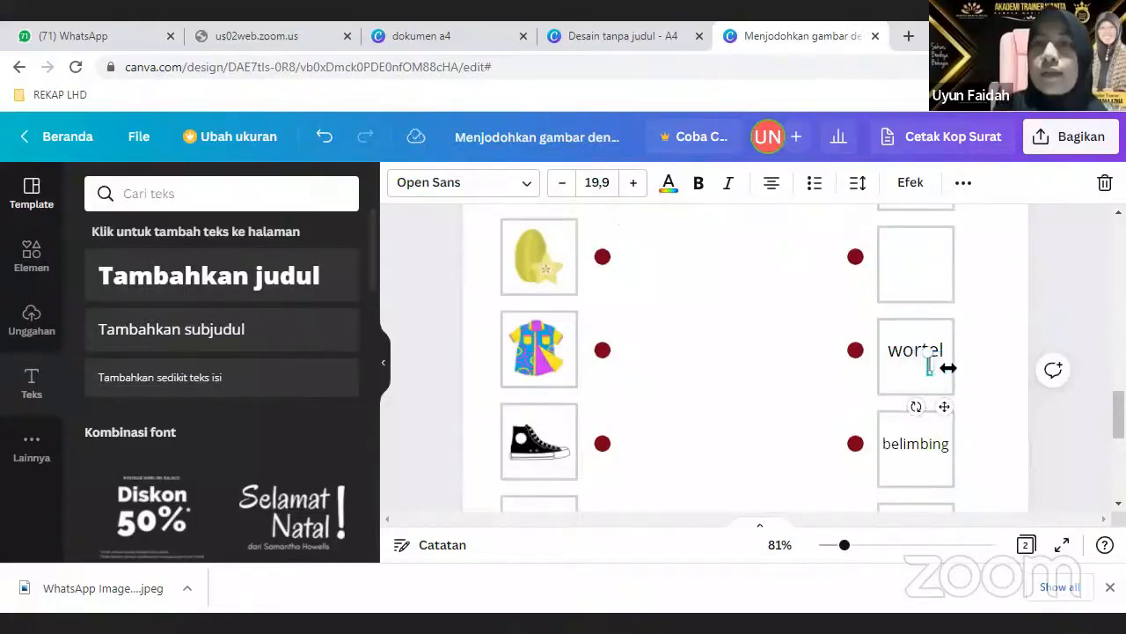
{"action": "type", "text": "baju"}
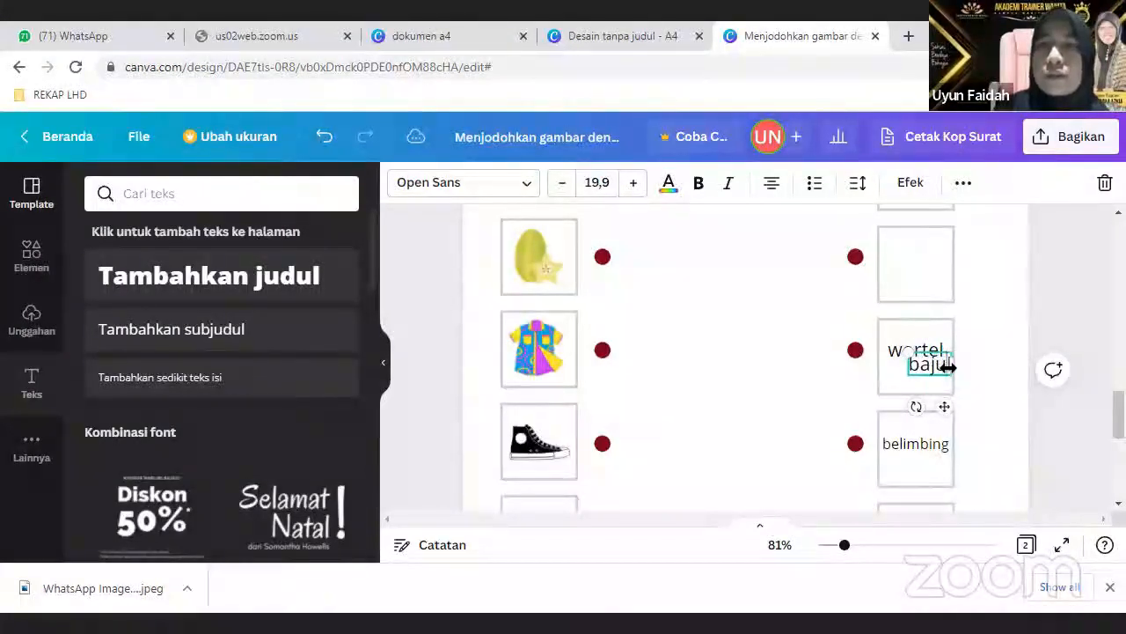
{"action": "left_click", "coordinate": [736, 433]}
{"action": "left_click_drag", "start_coordinate": [940, 370], "coordinate": [936, 269]}
{"action": "double_click", "coordinate": [935, 267]}
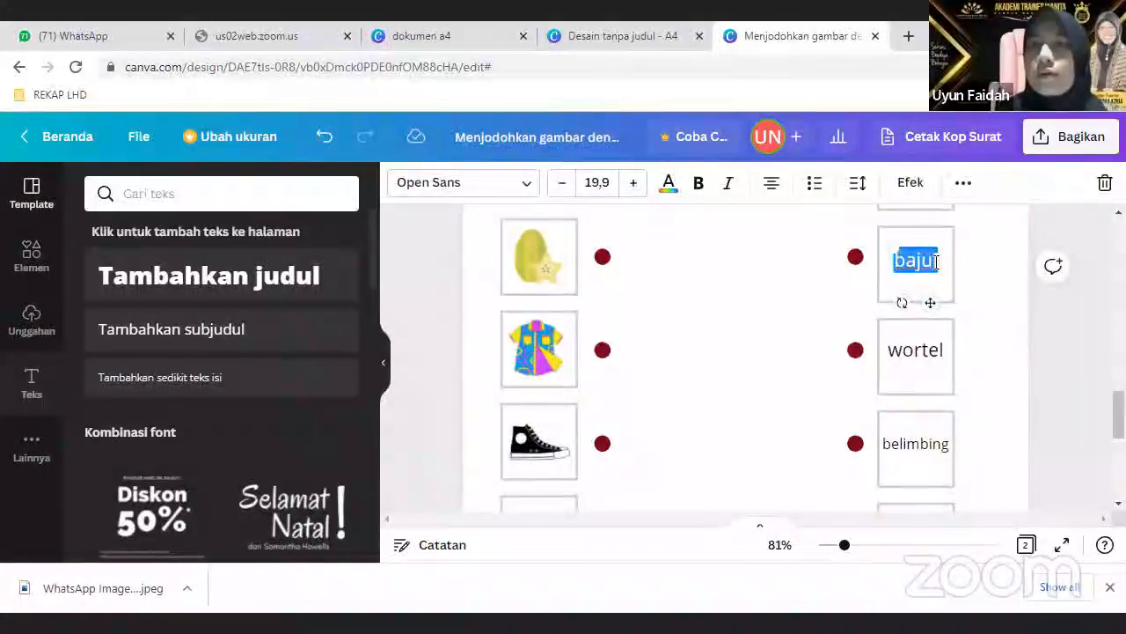
{"action": "left_click", "coordinate": [935, 263]}
{"action": "key", "text": "BackSpace"}
{"action": "left_click", "coordinate": [976, 314]}
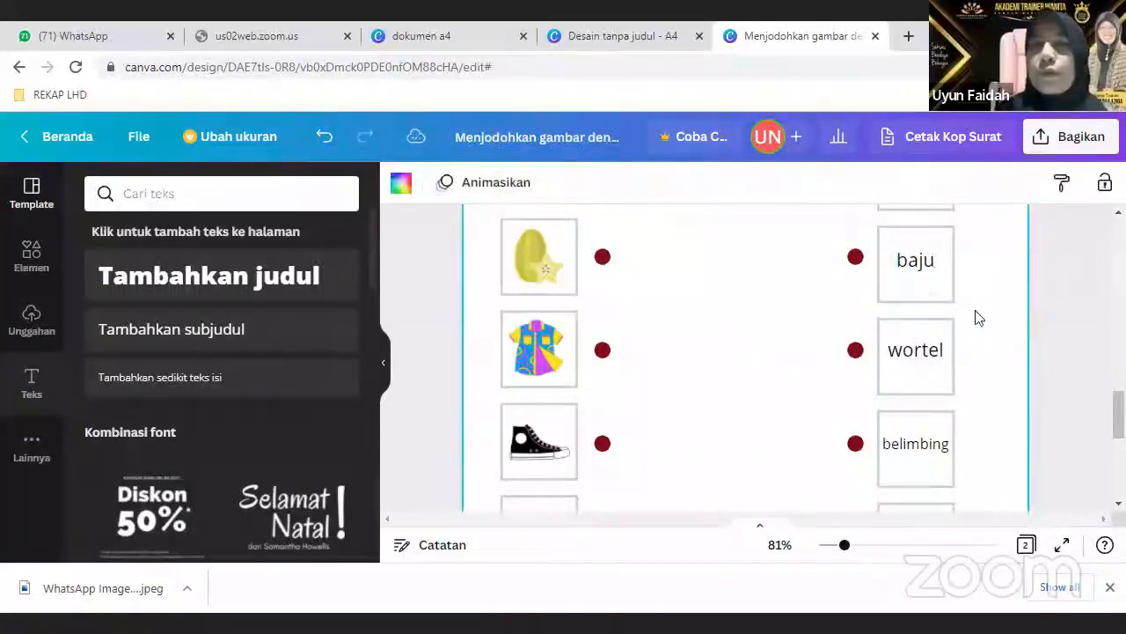
Step: Duplicate the "baju" label into the space between the columns and change the copy's text to "sepatu"
{"action": "left_click", "coordinate": [924, 278]}
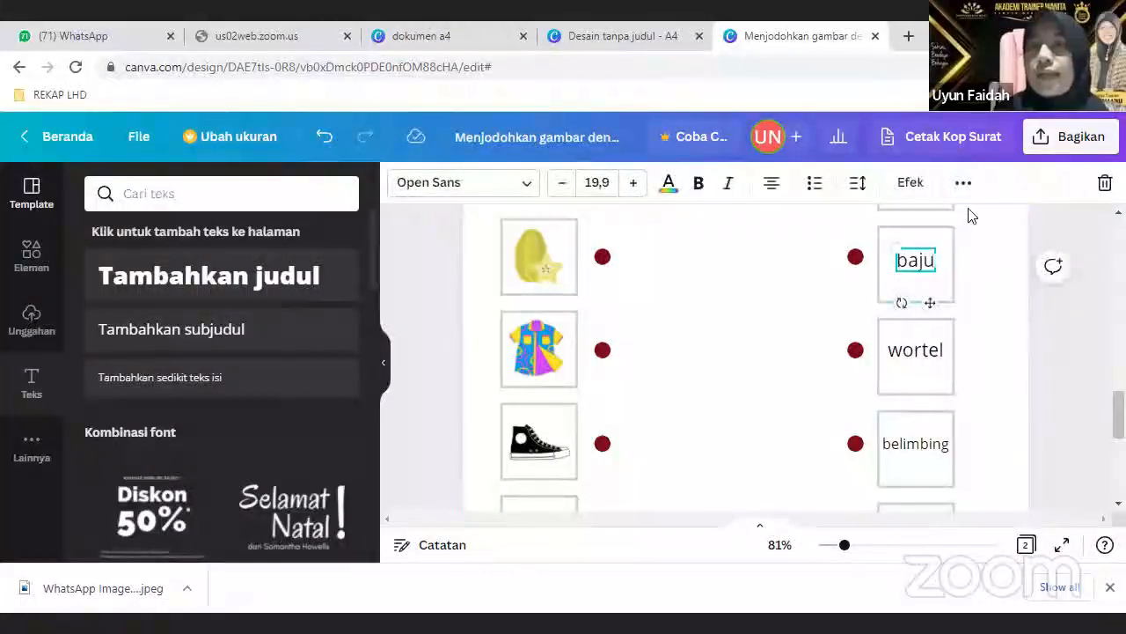
{"action": "left_click", "coordinate": [962, 185]}
{"action": "left_click", "coordinate": [961, 229]}
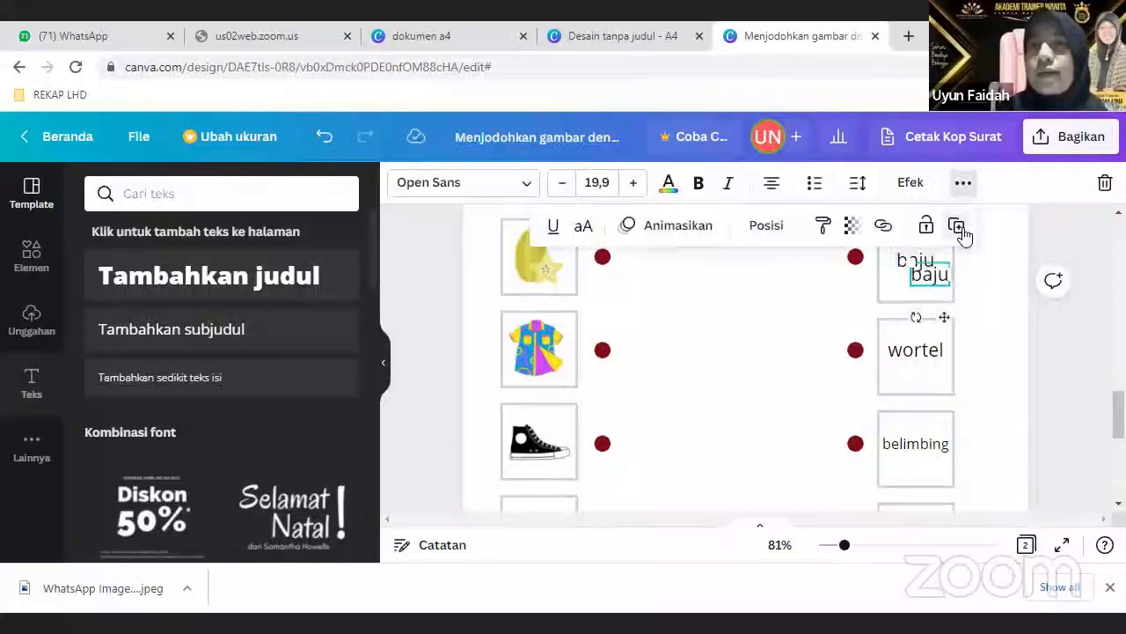
{"action": "left_click_drag", "start_coordinate": [914, 267], "coordinate": [823, 305]}
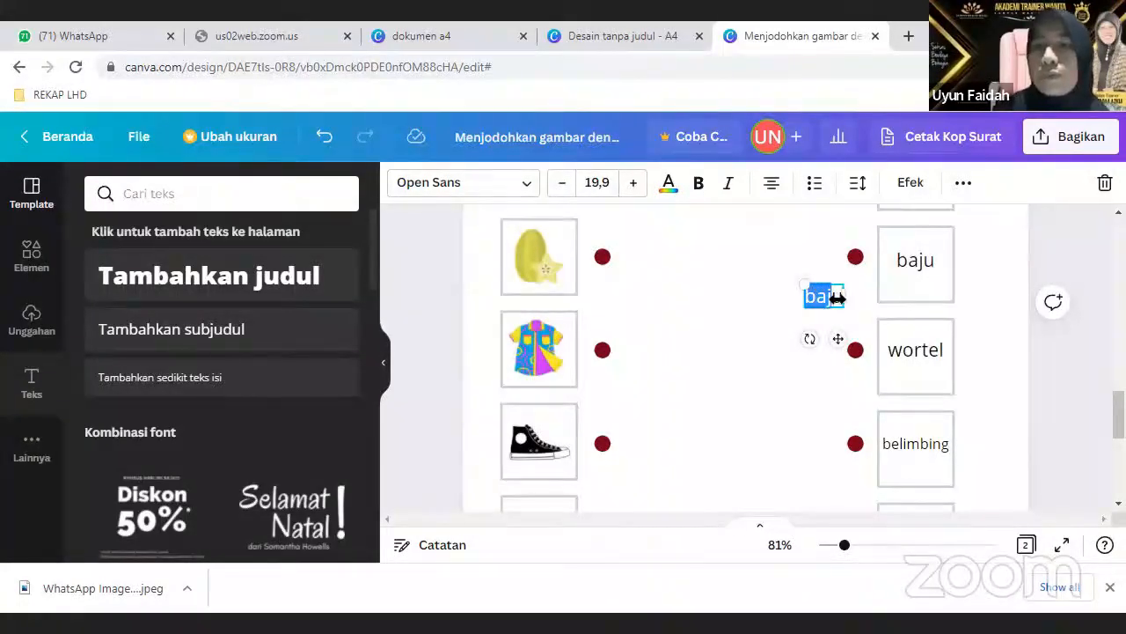
{"action": "key", "text": "BackSpace"}
{"action": "type", "text": "sepatu"}
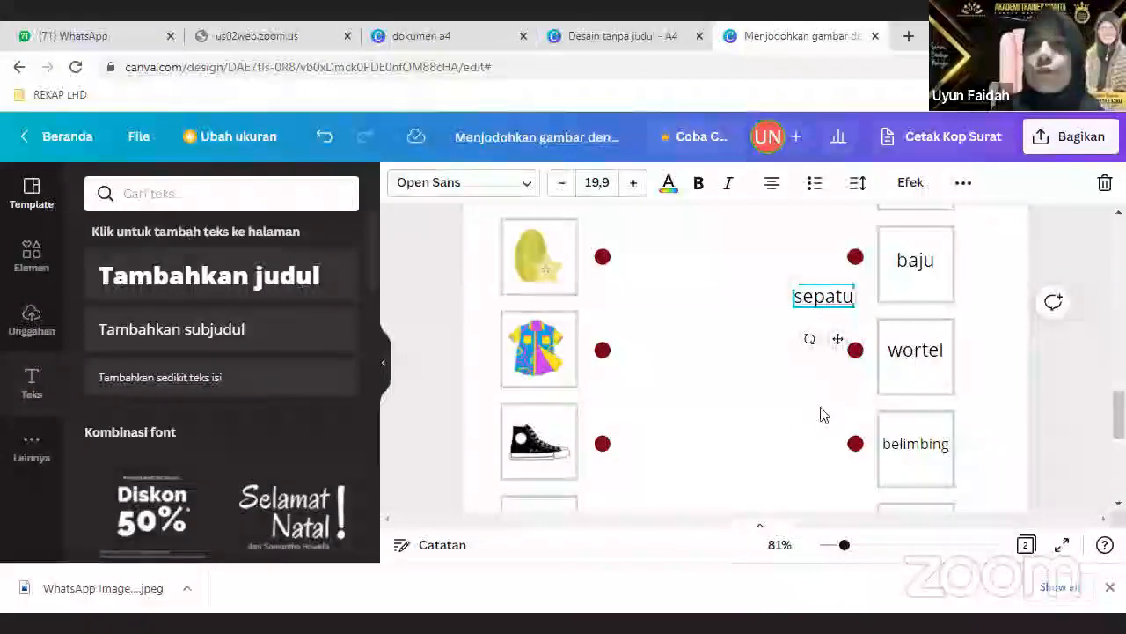
{"action": "left_click", "coordinate": [769, 423]}
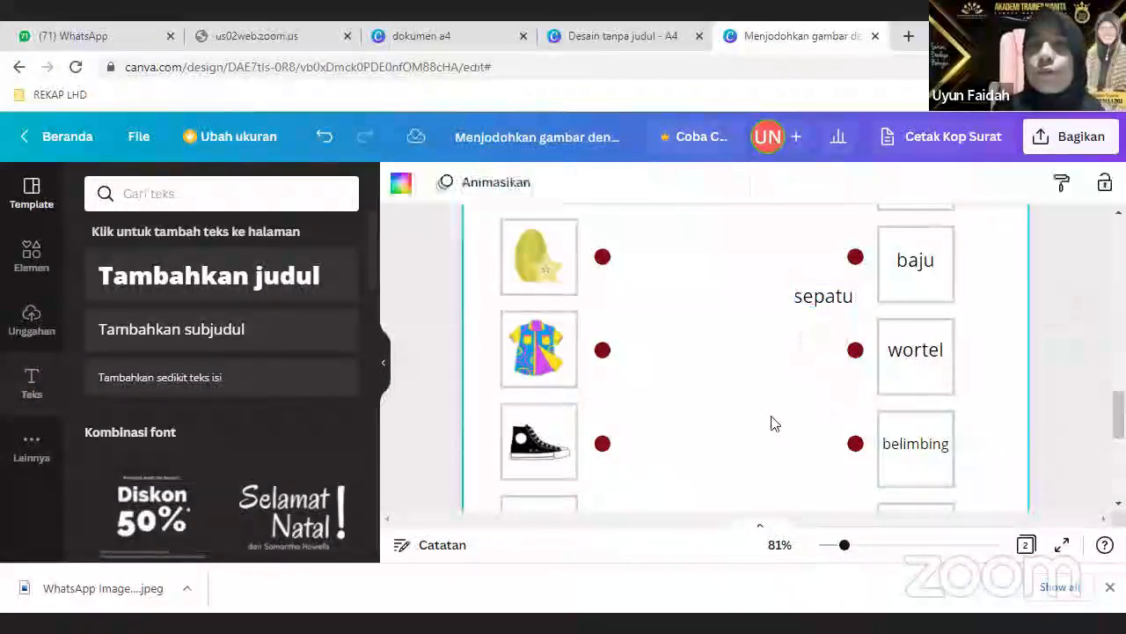
Step: Center the "sepatu" label in the first right-column frame, across from the carrot
{"action": "scroll", "coordinate": [858, 385], "scroll_direction": "up", "scroll_amount": 1}
{"action": "left_click_drag", "start_coordinate": [858, 386], "coordinate": [930, 263]}
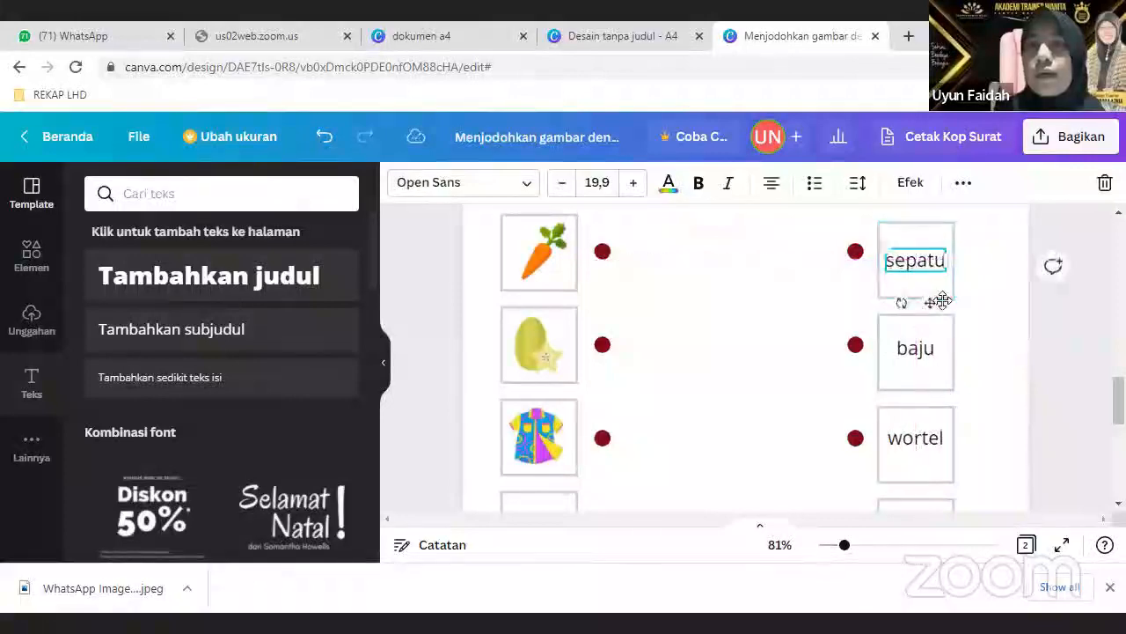
{"action": "scroll", "coordinate": [942, 297], "scroll_direction": "up", "scroll_amount": 2}
{"action": "scroll", "coordinate": [943, 299], "scroll_direction": "down", "scroll_amount": 3}
{"action": "scroll", "coordinate": [942, 304], "scroll_direction": "down", "scroll_amount": 2}
{"action": "scroll", "coordinate": [941, 305], "scroll_direction": "up", "scroll_amount": 2}
{"action": "scroll", "coordinate": [938, 295], "scroll_direction": "up", "scroll_amount": 1}
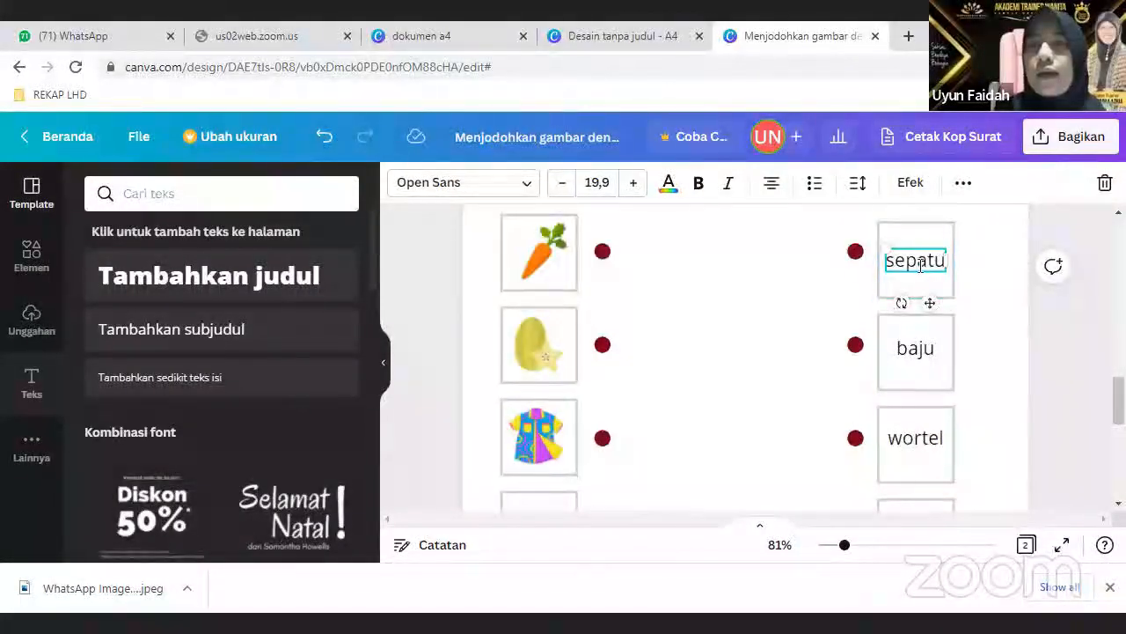
Step: Duplicate the "sepatu" label into the space between the columns and change the copy's text to "meja"
{"action": "left_click", "coordinate": [962, 191]}
{"action": "left_click", "coordinate": [957, 225]}
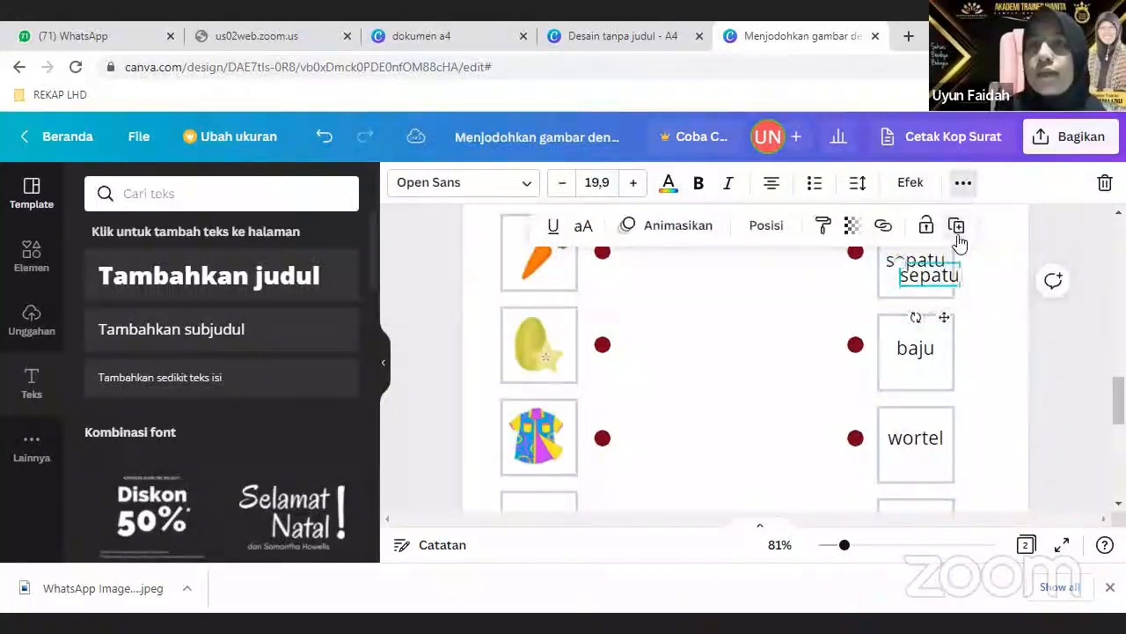
{"action": "left_click_drag", "start_coordinate": [904, 287], "coordinate": [748, 356]}
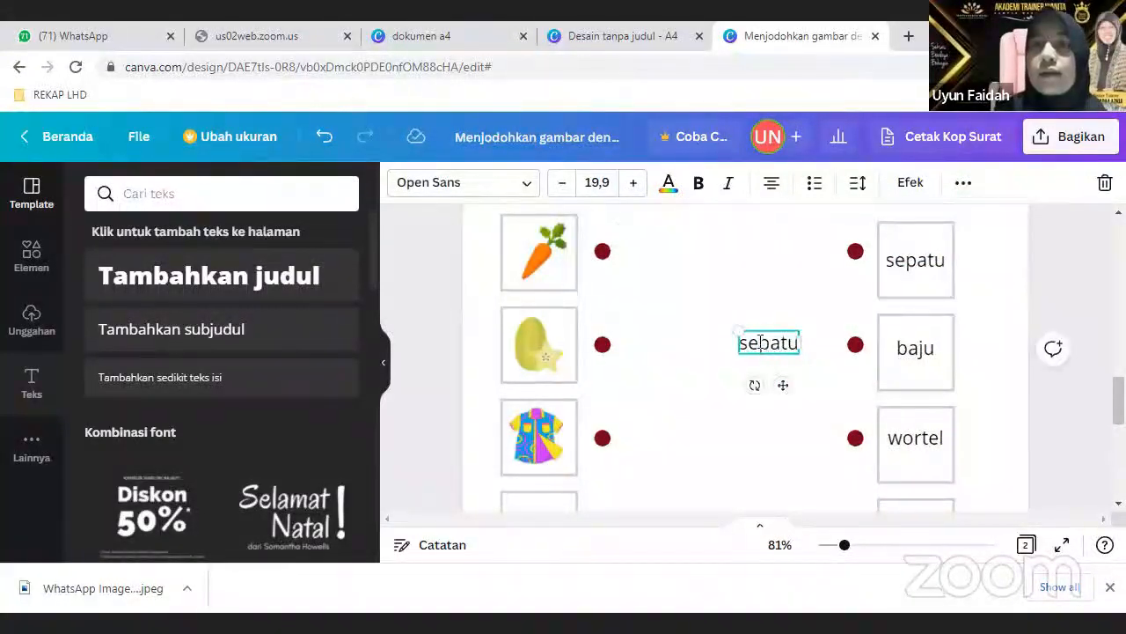
{"action": "double_click", "coordinate": [761, 343]}
{"action": "type", "text": "neja"}
{"action": "left_click", "coordinate": [712, 436]}
{"action": "scroll", "coordinate": [710, 417], "scroll_direction": "down", "scroll_amount": 2}
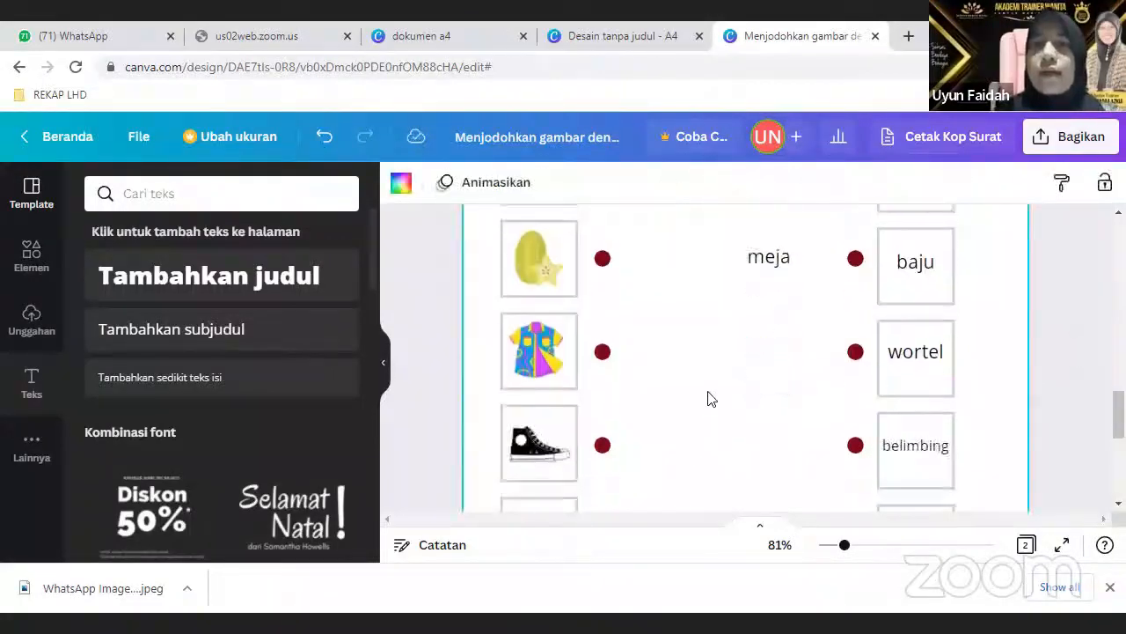
Step: Move the "meja" label into the last right-column frame, across from the books
{"action": "scroll", "coordinate": [772, 266], "scroll_direction": "up", "scroll_amount": 2}
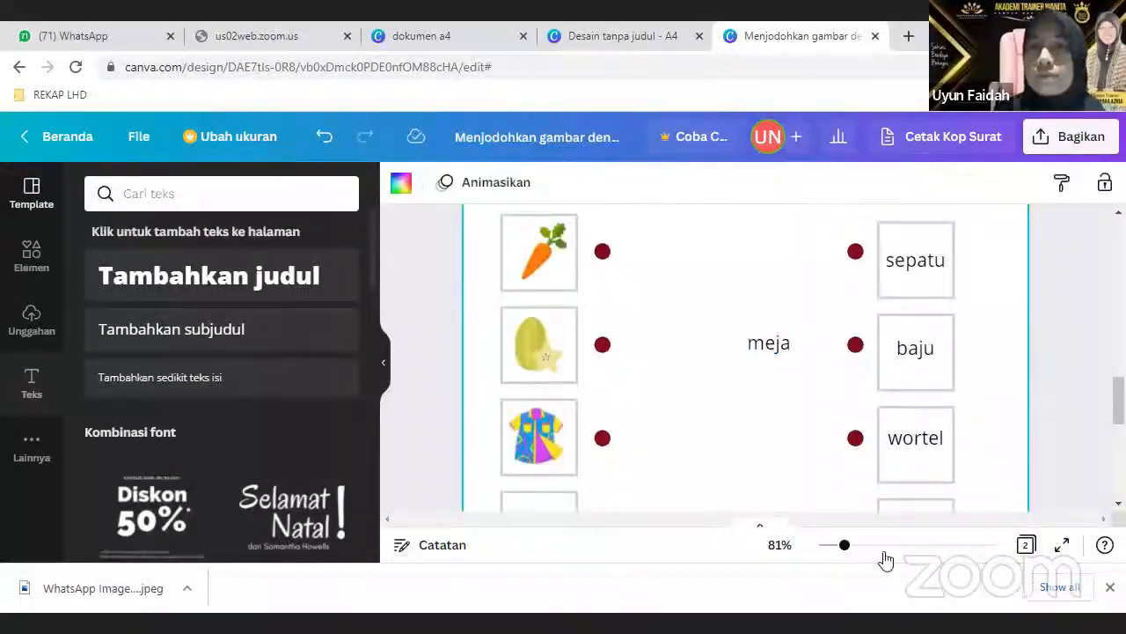
{"action": "left_click_drag", "start_coordinate": [845, 546], "coordinate": [840, 545]}
{"action": "scroll", "coordinate": [786, 435], "scroll_direction": "down", "scroll_amount": 2}
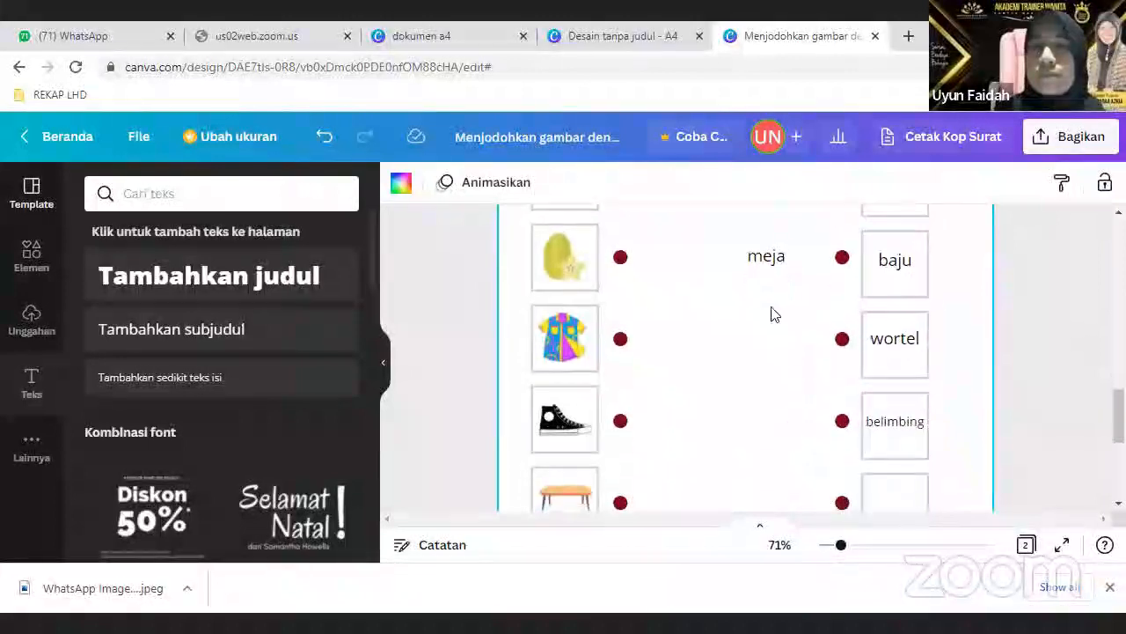
{"action": "left_click_drag", "start_coordinate": [769, 256], "coordinate": [797, 485]}
{"action": "scroll", "coordinate": [811, 406], "scroll_direction": "down", "scroll_amount": 1}
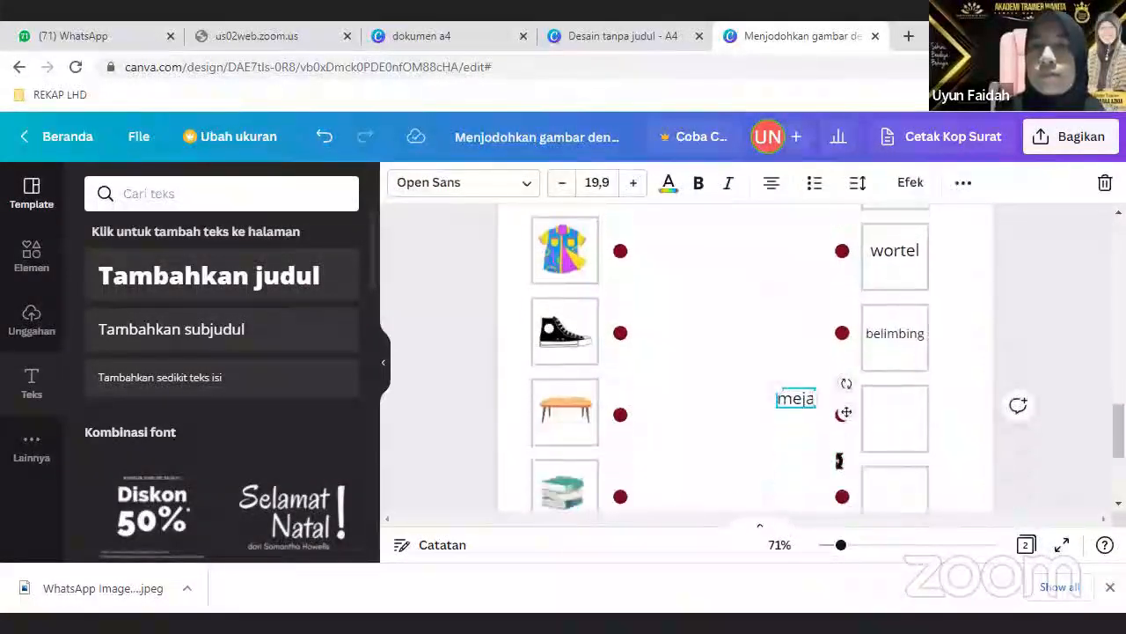
{"action": "left_click_drag", "start_coordinate": [816, 423], "coordinate": [915, 454]}
{"action": "scroll", "coordinate": [936, 469], "scroll_direction": "down", "scroll_amount": 1}
{"action": "scroll", "coordinate": [940, 462], "scroll_direction": "up", "scroll_amount": 1}
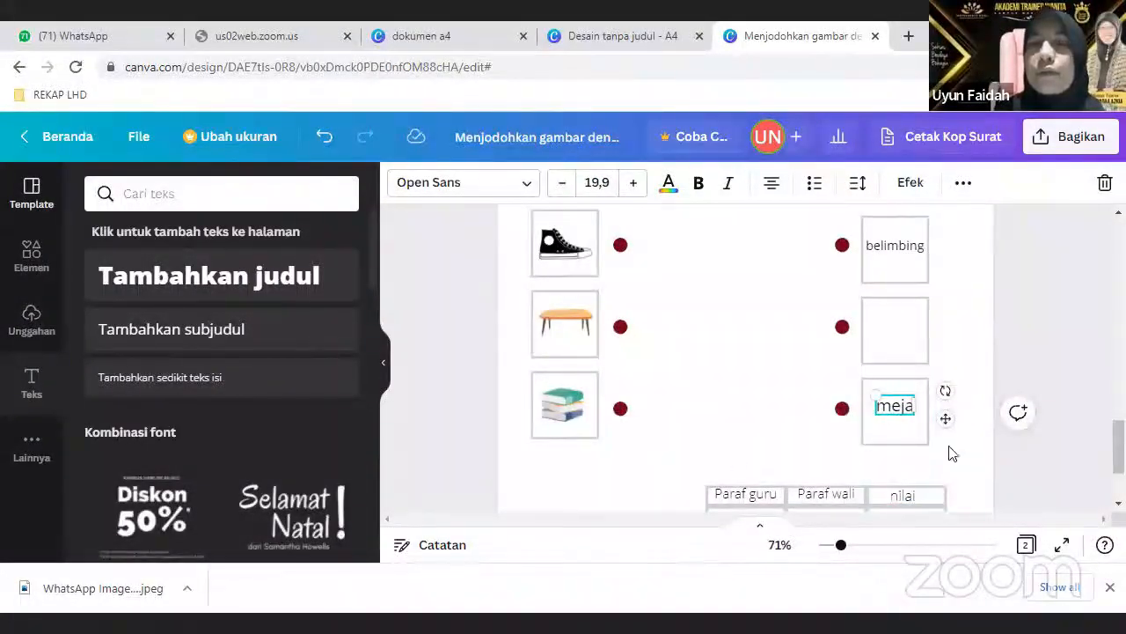
Step: Create a "buku" label from a copy of "meja" and place it in the empty frame across from the table
{"action": "left_click", "coordinate": [964, 183]}
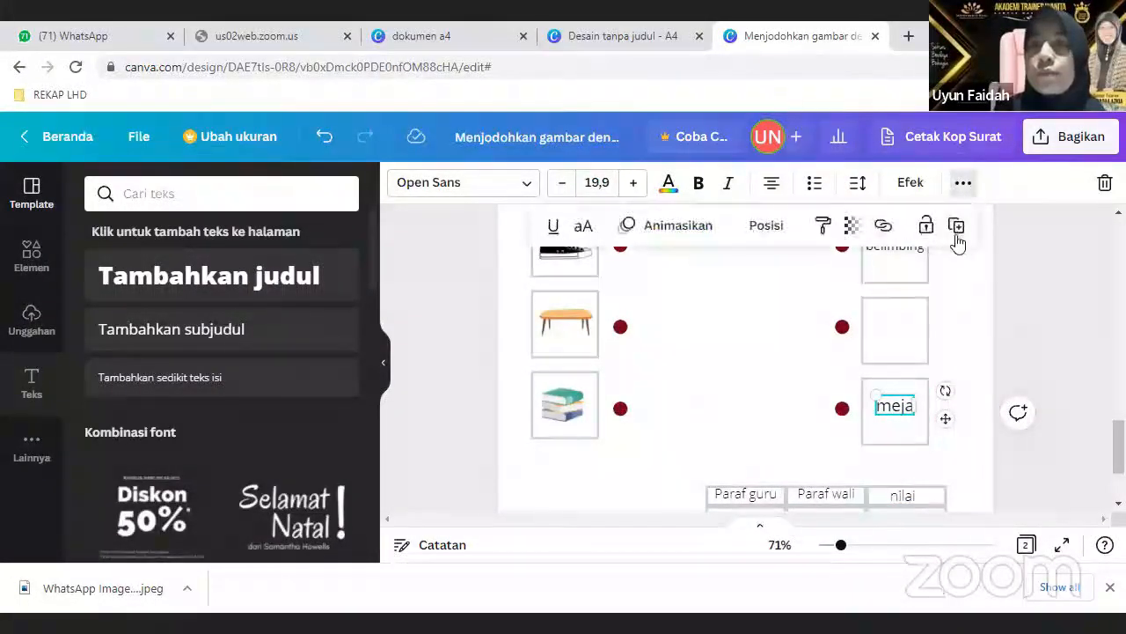
{"action": "left_click", "coordinate": [955, 229]}
{"action": "left_click_drag", "start_coordinate": [907, 417], "coordinate": [754, 344]}
{"action": "double_click", "coordinate": [759, 344]}
{"action": "type", "text": "buku"}
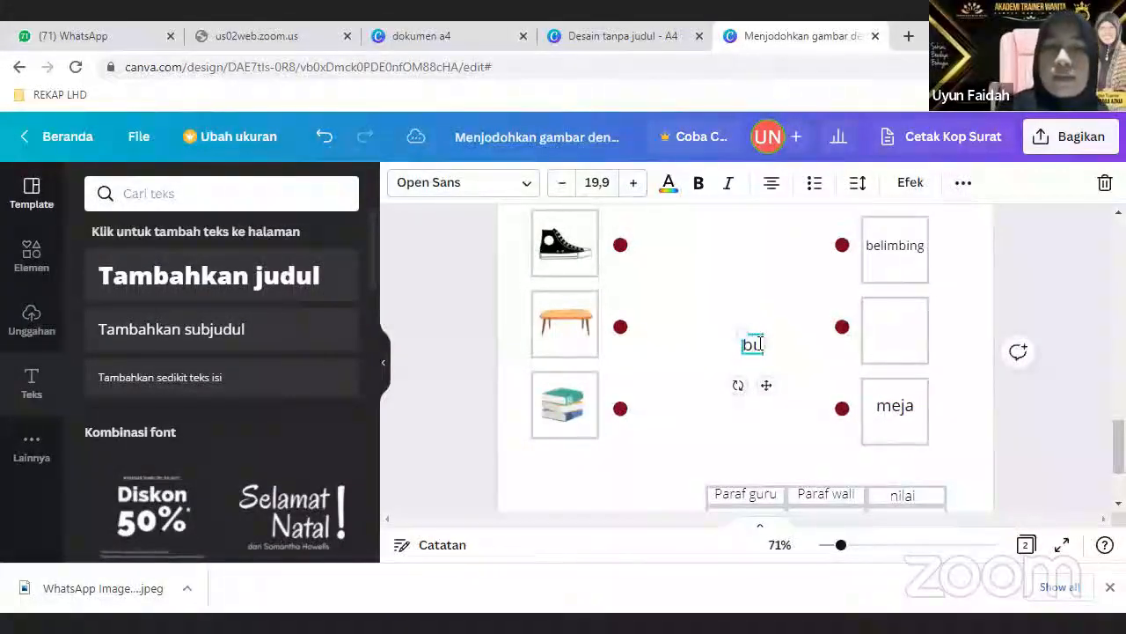
{"action": "left_click", "coordinate": [673, 377]}
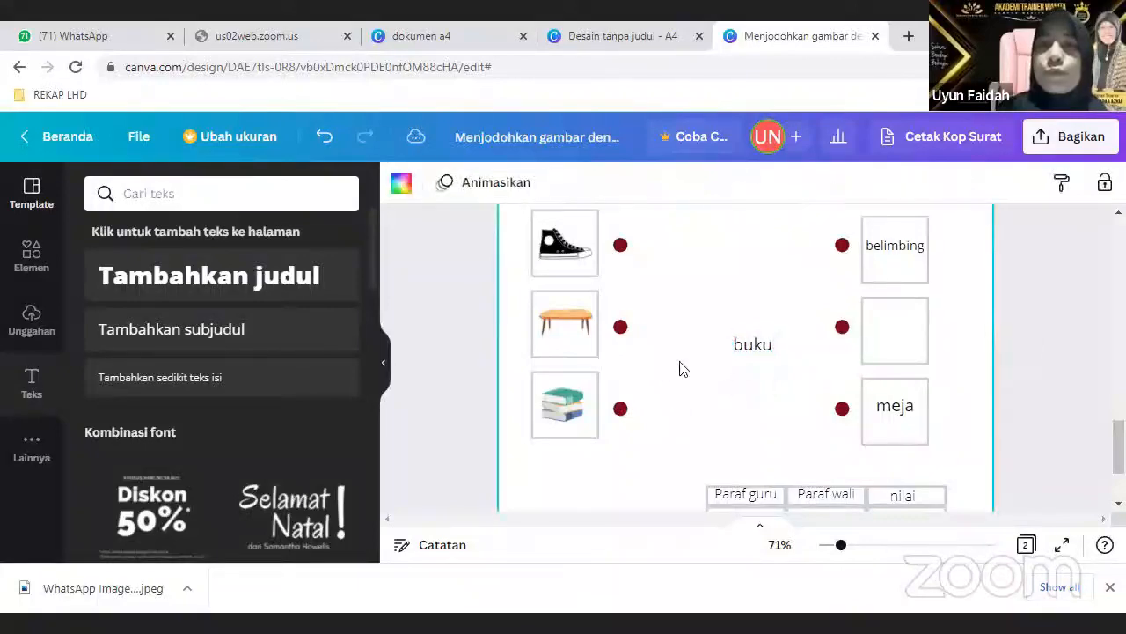
{"action": "left_click_drag", "start_coordinate": [748, 339], "coordinate": [888, 326]}
{"action": "left_click", "coordinate": [825, 356]}
Step: Review the headings, pictures and word labels on page 2 and compare with the end of page 1
{"action": "scroll", "coordinate": [915, 372], "scroll_direction": "up", "scroll_amount": 3}
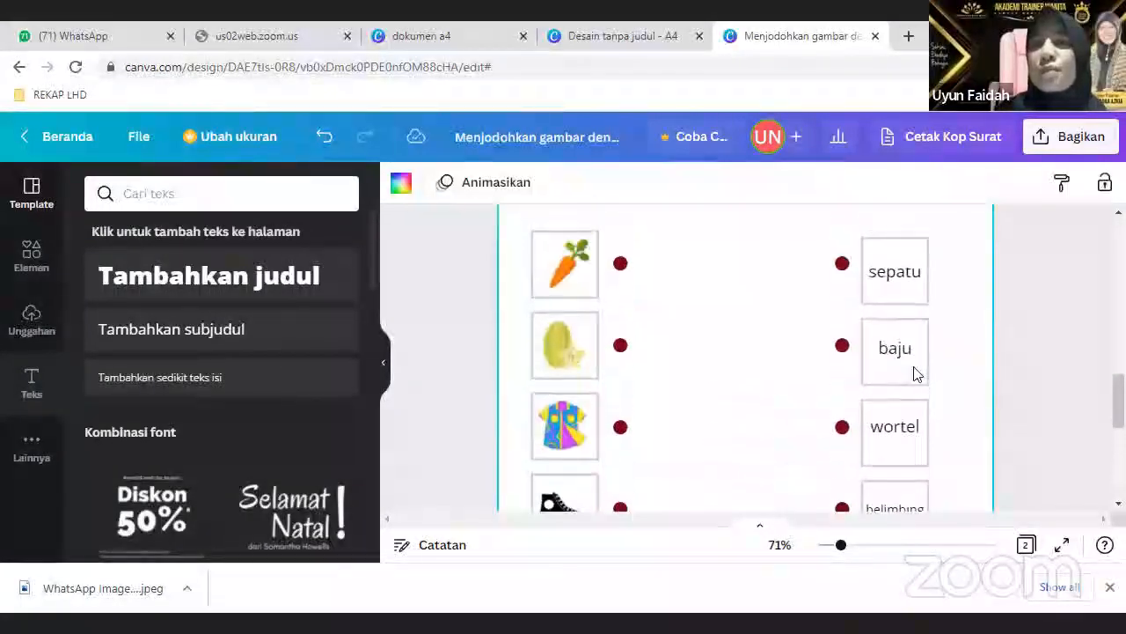
{"action": "scroll", "coordinate": [915, 372], "scroll_direction": "down", "scroll_amount": 5}
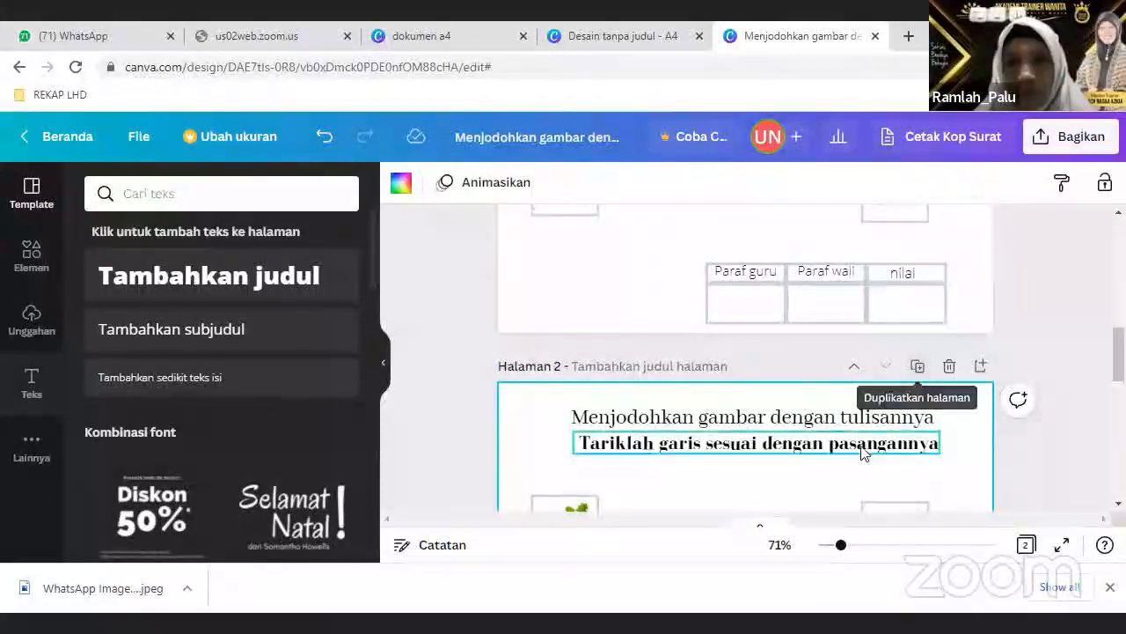
{"action": "scroll", "coordinate": [803, 475], "scroll_direction": "down", "scroll_amount": 5}
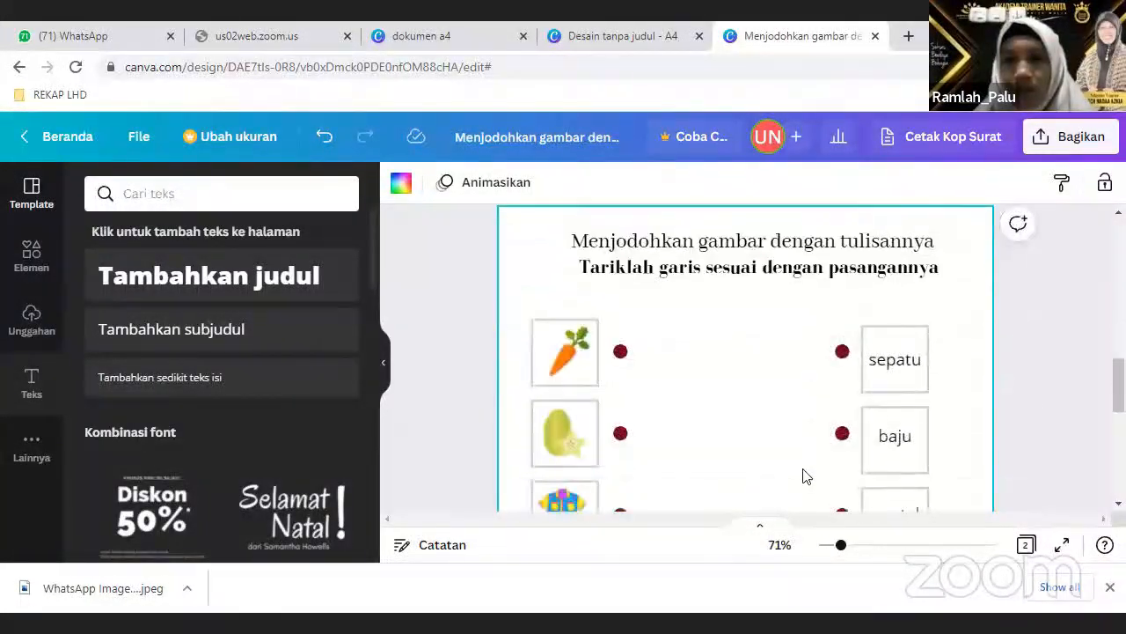
{"action": "scroll", "coordinate": [802, 470], "scroll_direction": "up", "scroll_amount": 3}
{"action": "scroll", "coordinate": [796, 449], "scroll_direction": "up", "scroll_amount": 4}
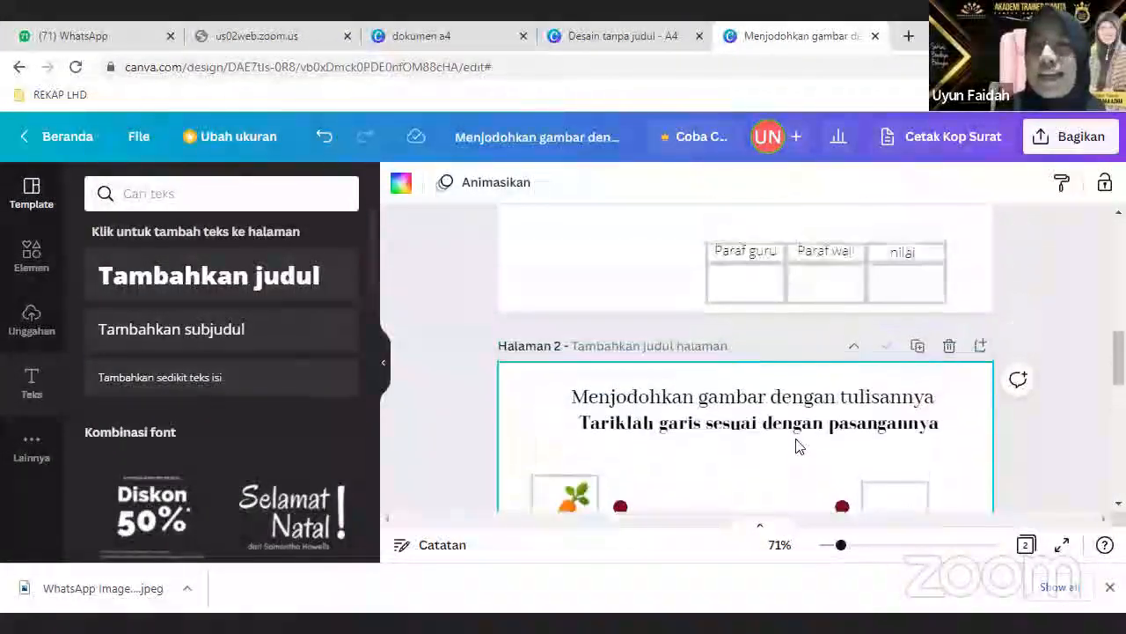
{"action": "scroll", "coordinate": [595, 360], "scroll_direction": "down", "scroll_amount": 6}
{"action": "scroll", "coordinate": [532, 393], "scroll_direction": "up", "scroll_amount": 3}
{"action": "scroll", "coordinate": [546, 387], "scroll_direction": "down", "scroll_amount": 7}
{"action": "scroll", "coordinate": [599, 352], "scroll_direction": "down", "scroll_amount": 5}
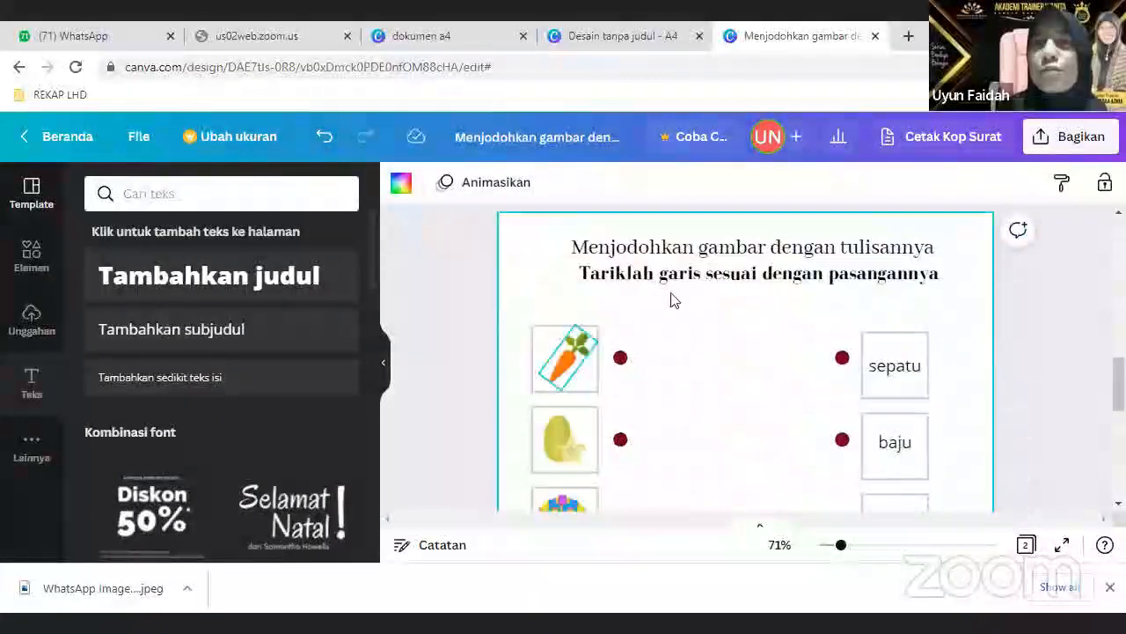
{"action": "scroll", "coordinate": [794, 396], "scroll_direction": "down", "scroll_amount": 2}
{"action": "scroll", "coordinate": [795, 401], "scroll_direction": "up", "scroll_amount": 1}
{"action": "scroll", "coordinate": [794, 401], "scroll_direction": "up", "scroll_amount": 1}
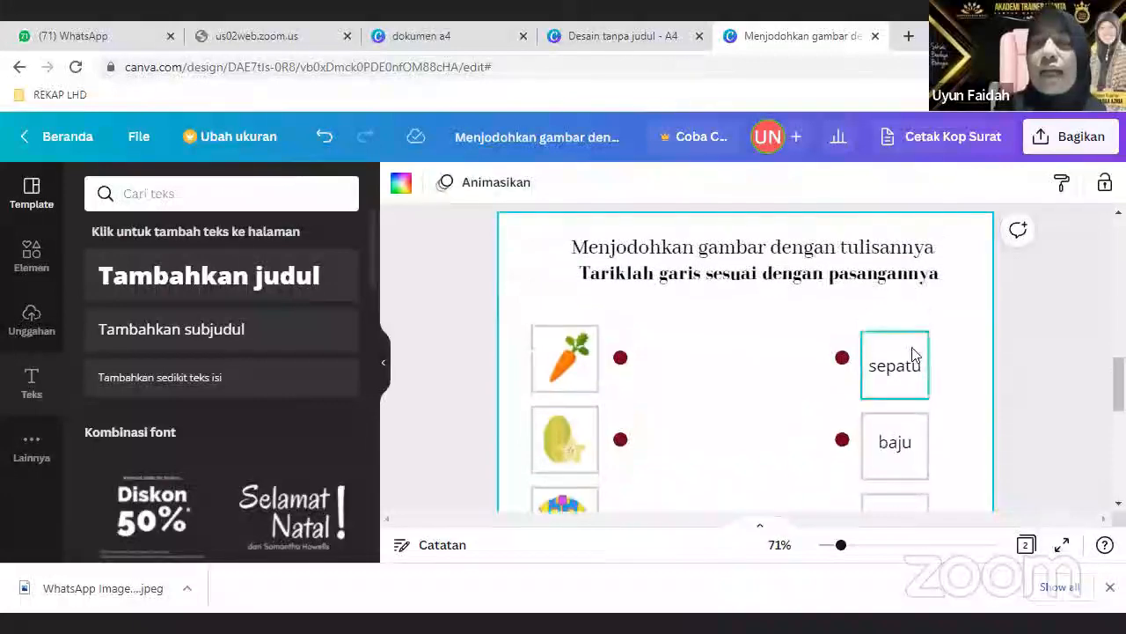
Step: Search the fonts for "tulisan putus putus" for the "sepatu" label in the first right-column frame
{"action": "left_click", "coordinate": [899, 376]}
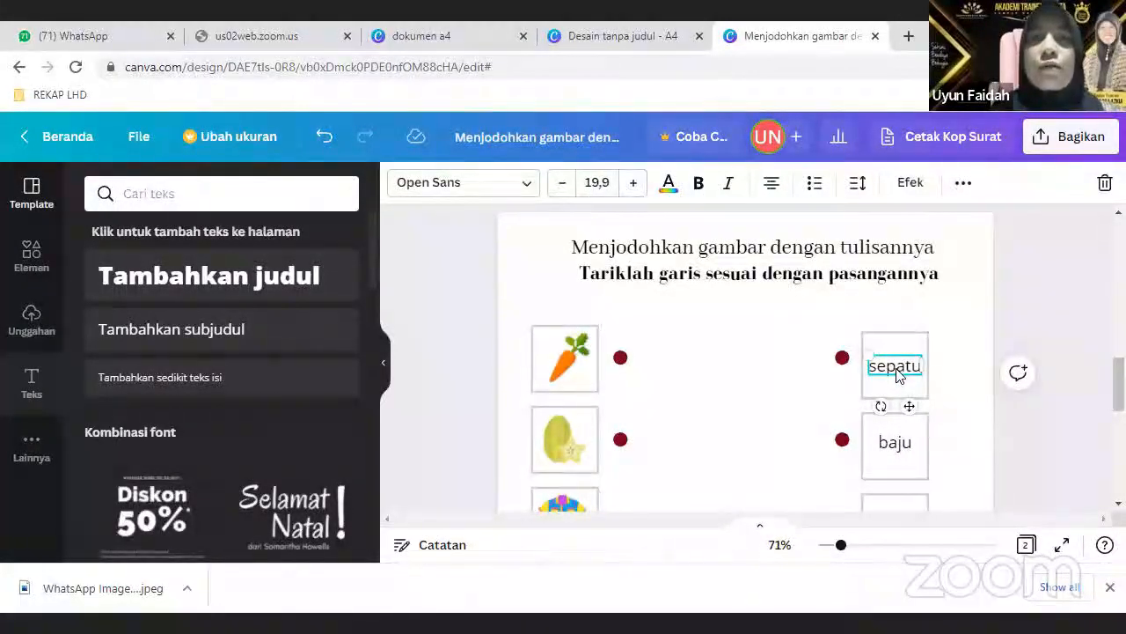
{"action": "left_click", "coordinate": [528, 191]}
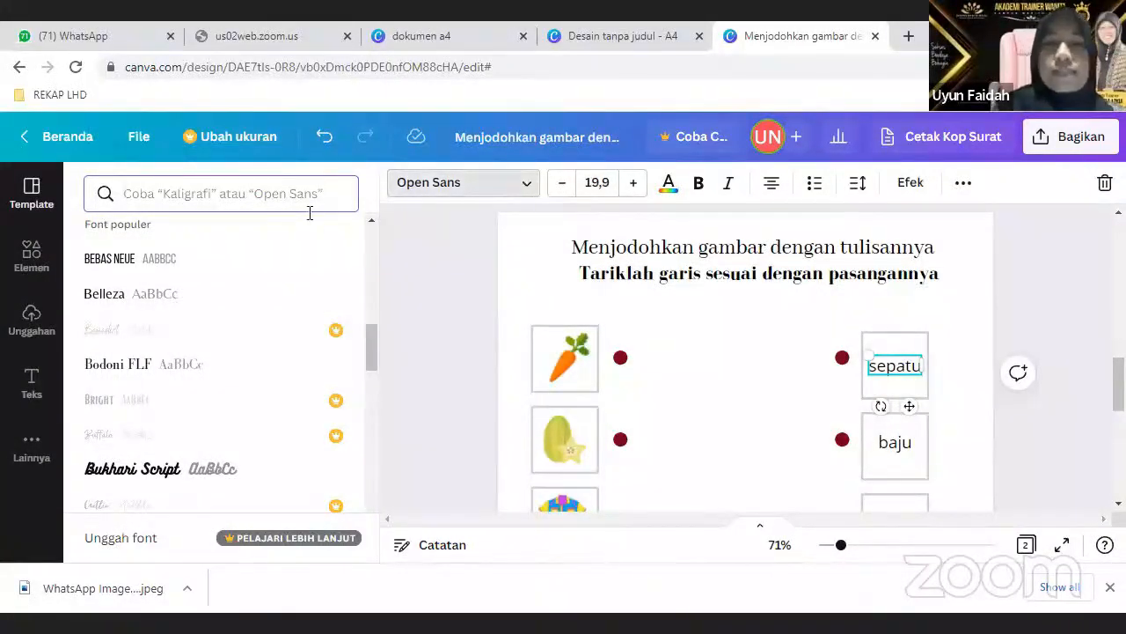
{"action": "type", "text": "tulisan"}
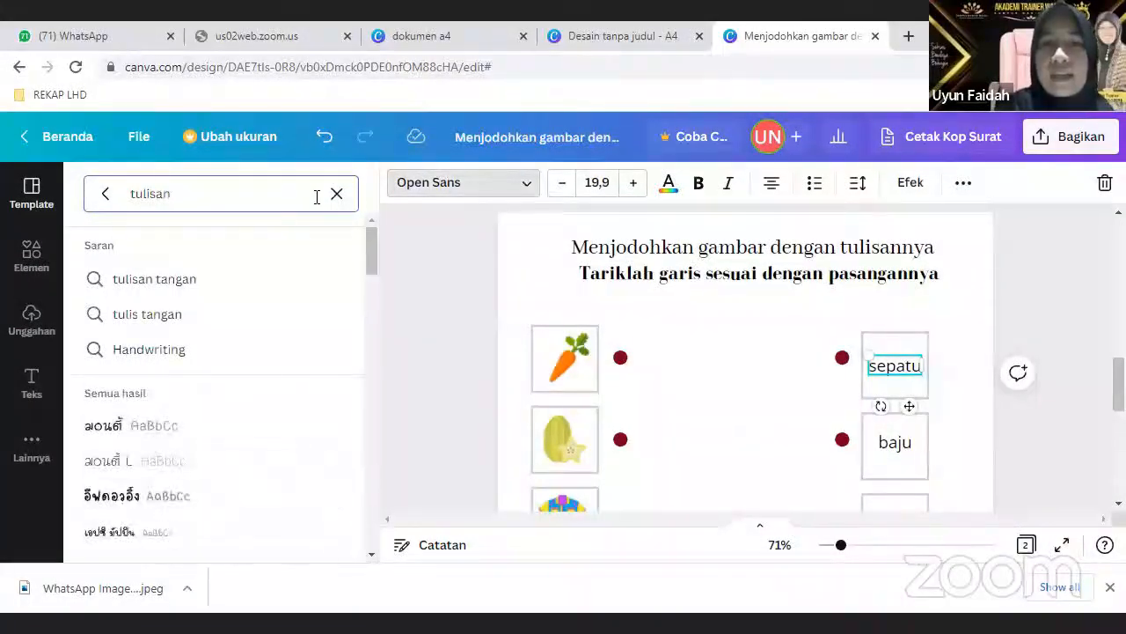
{"action": "type", "text": " putus "}
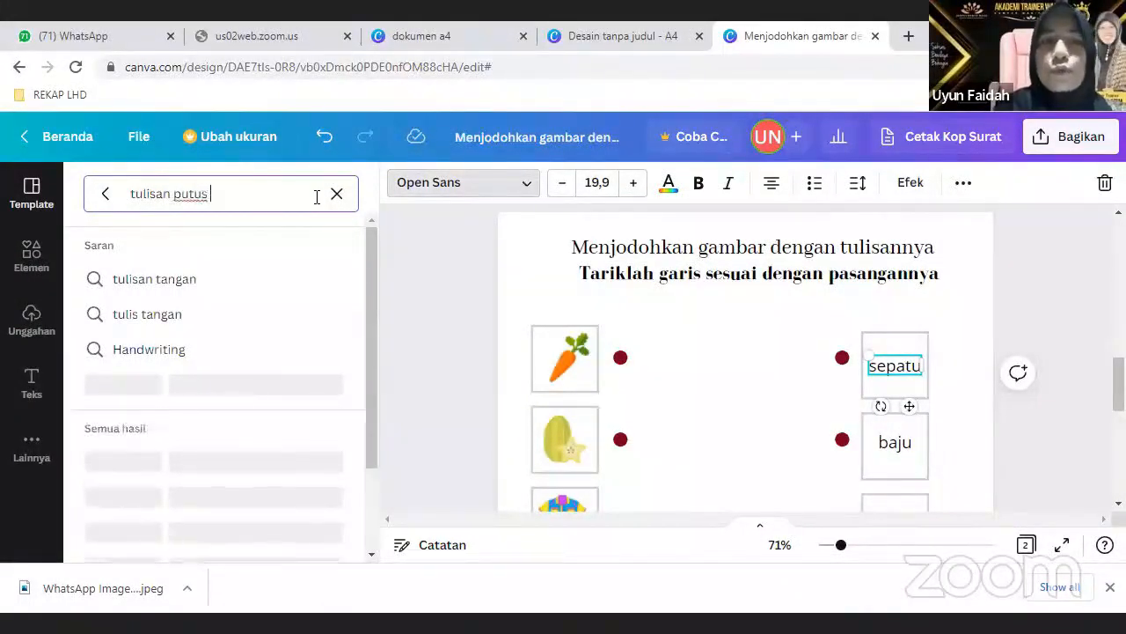
{"action": "type", "text": "putus"}
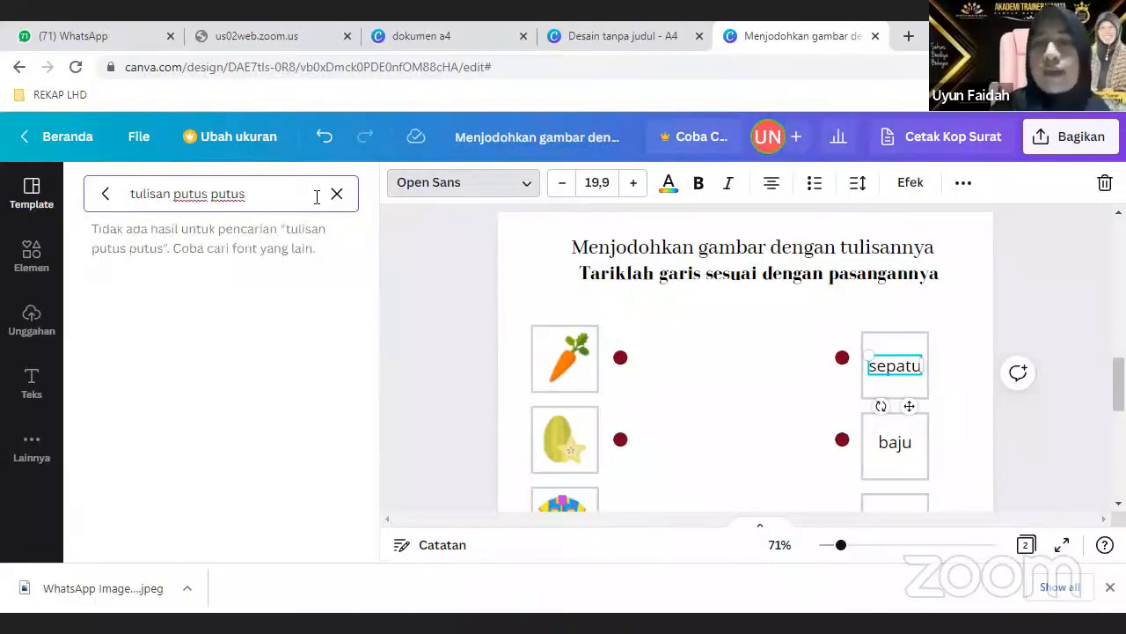
Step: Replace the font search with "garis" and choose the suggested term "garis putus-putus"
{"action": "key", "text": "BackSpace"}
{"action": "key", "text": "BackSpace"}
{"action": "key", "text": "BackSpace"}
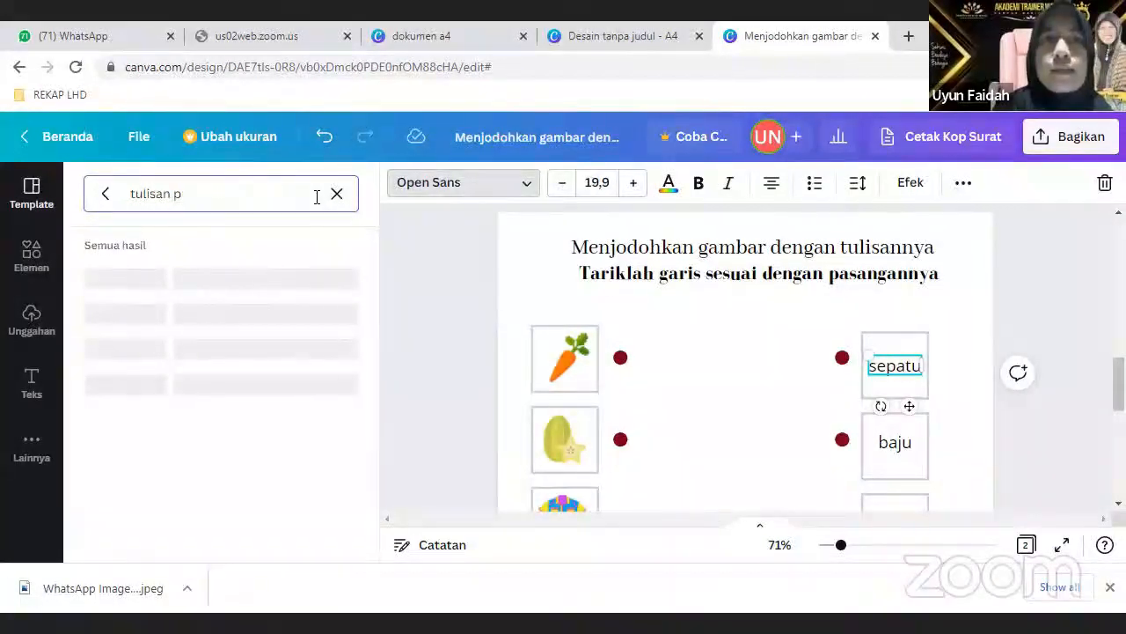
{"action": "key", "text": "BackSpace"}
{"action": "key", "text": "BackSpace"}
{"action": "key", "text": "BackSpace"}
{"action": "key", "text": "BackSpace"}
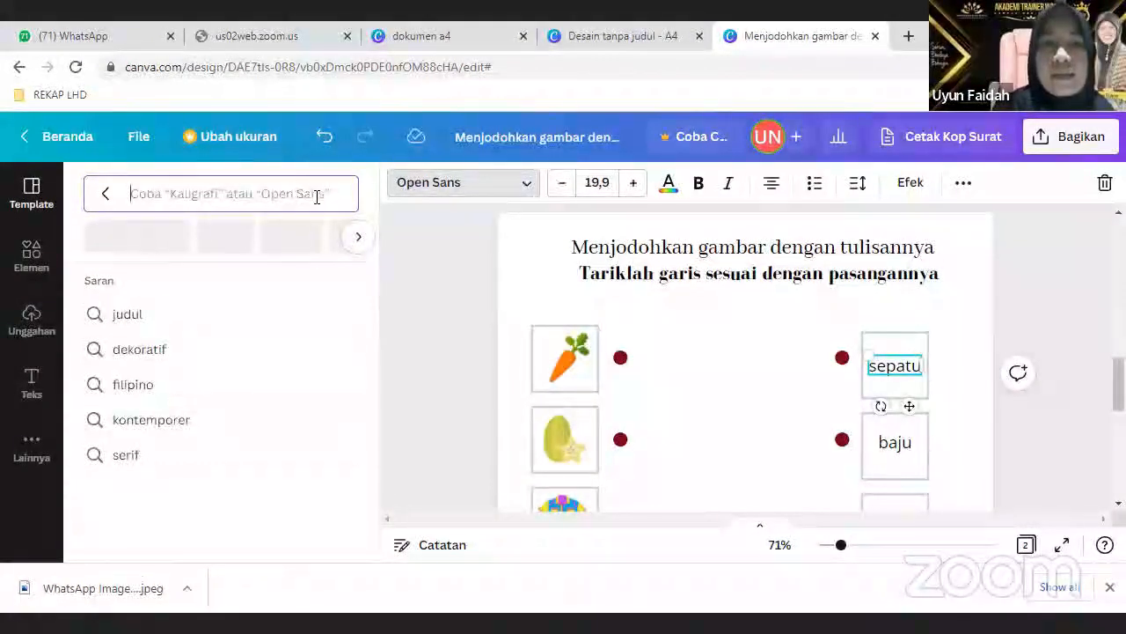
{"action": "type", "text": "garis"}
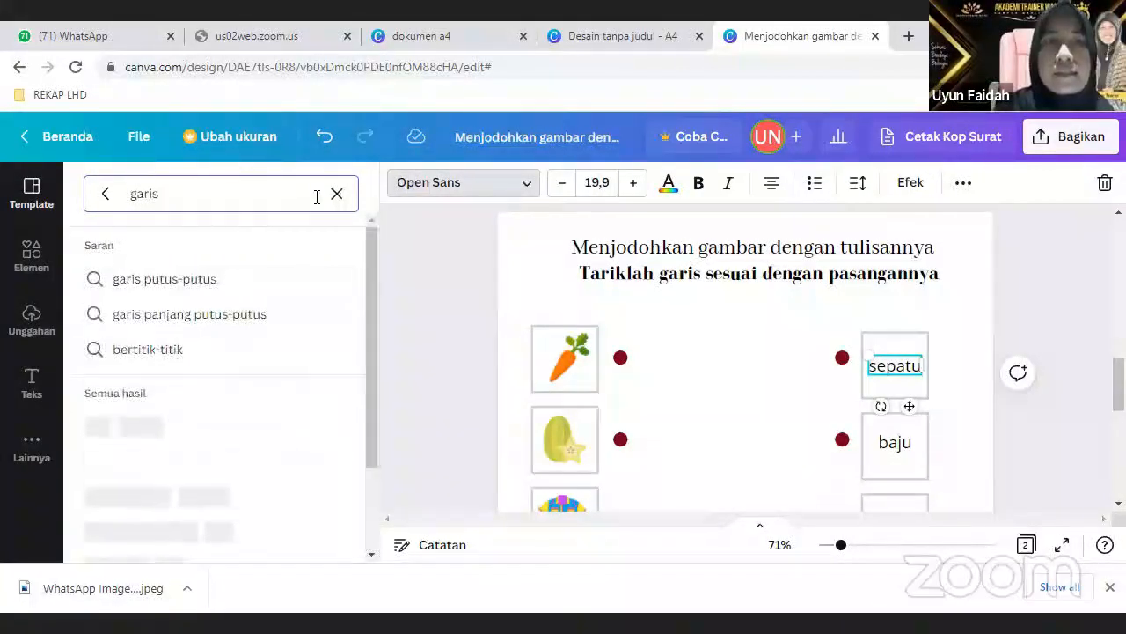
{"action": "left_click", "coordinate": [201, 289]}
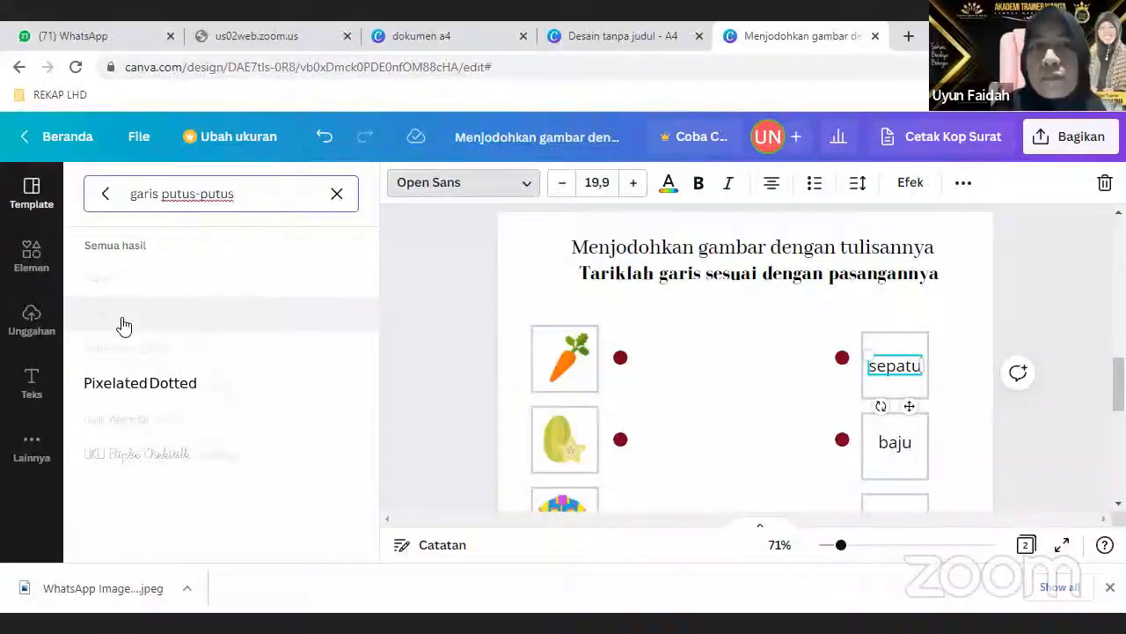
Step: Try the Trace font on "sepatu", apply Layiji คัดลายมือ instead, and enlarge the label to size 32,1 within its frame
{"action": "left_click", "coordinate": [123, 326]}
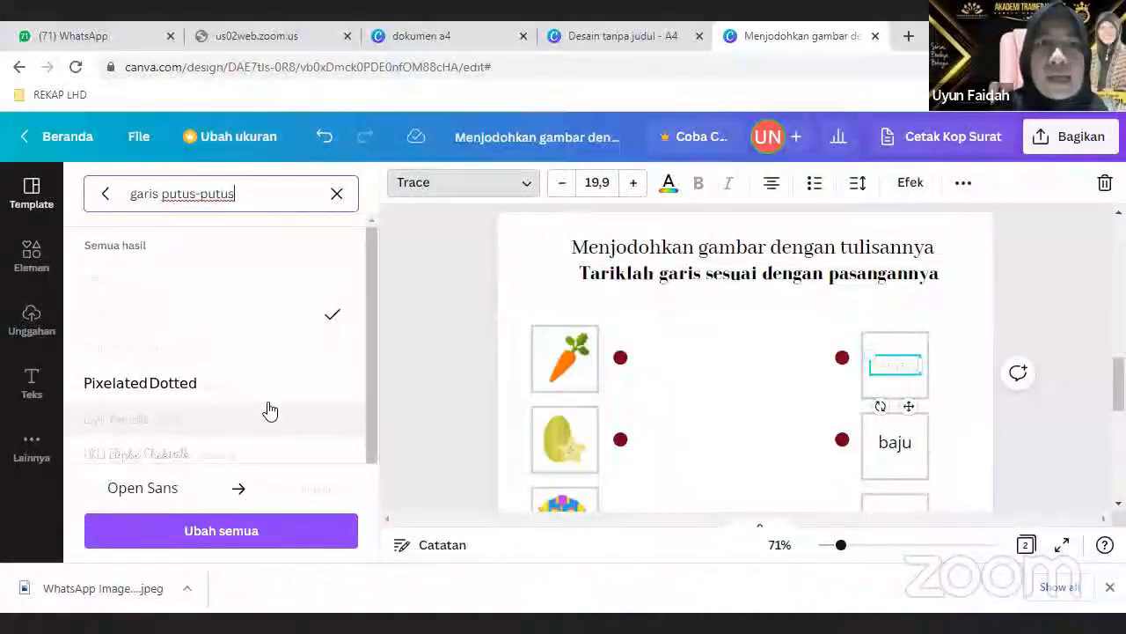
{"action": "scroll", "coordinate": [264, 407], "scroll_direction": "down", "scroll_amount": 1}
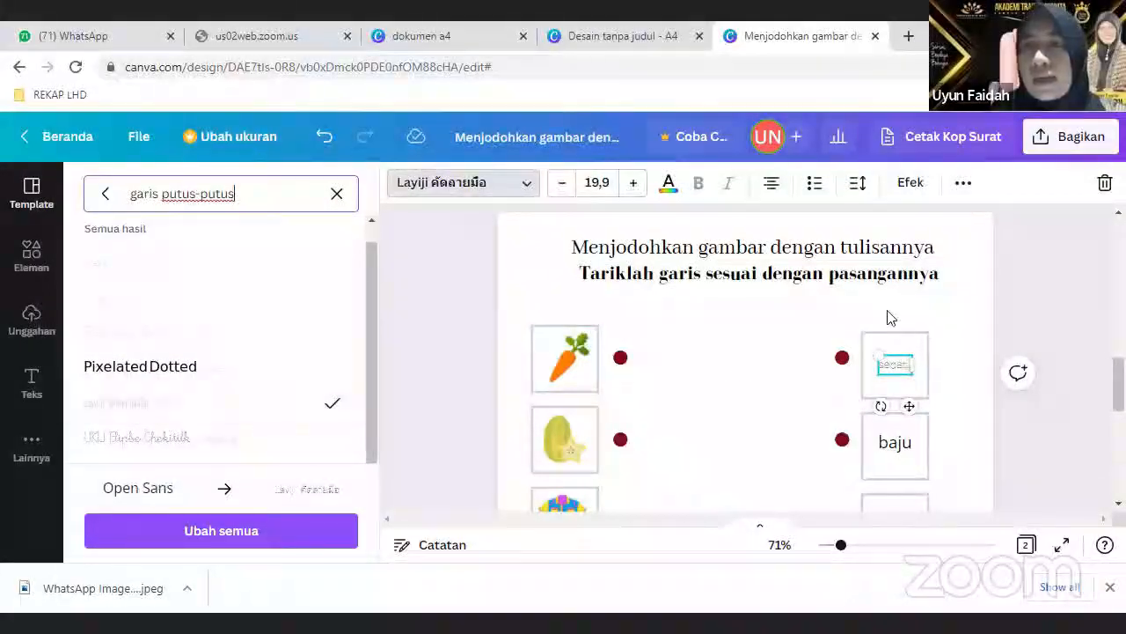
{"action": "mouse_move", "coordinate": [911, 373]}
{"action": "left_mouse_down"}
{"action": "mouse_move", "coordinate": [923, 384]}
{"action": "mouse_move", "coordinate": [869, 391]}
{"action": "mouse_move", "coordinate": [895, 363]}
{"action": "left_mouse_up"}
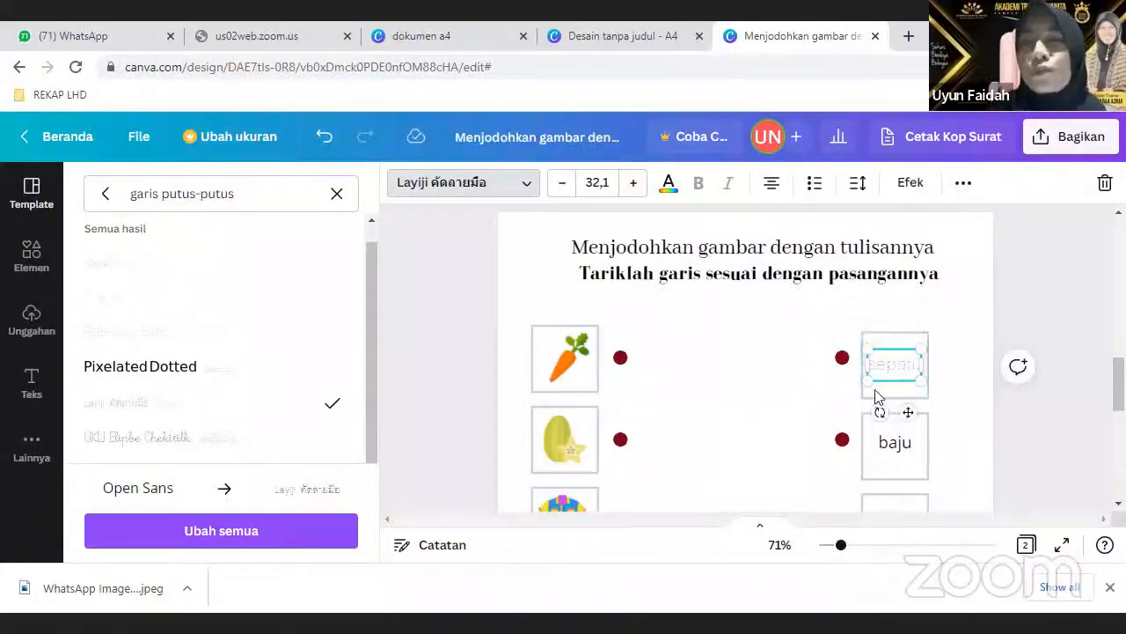
{"action": "left_click", "coordinate": [859, 382]}
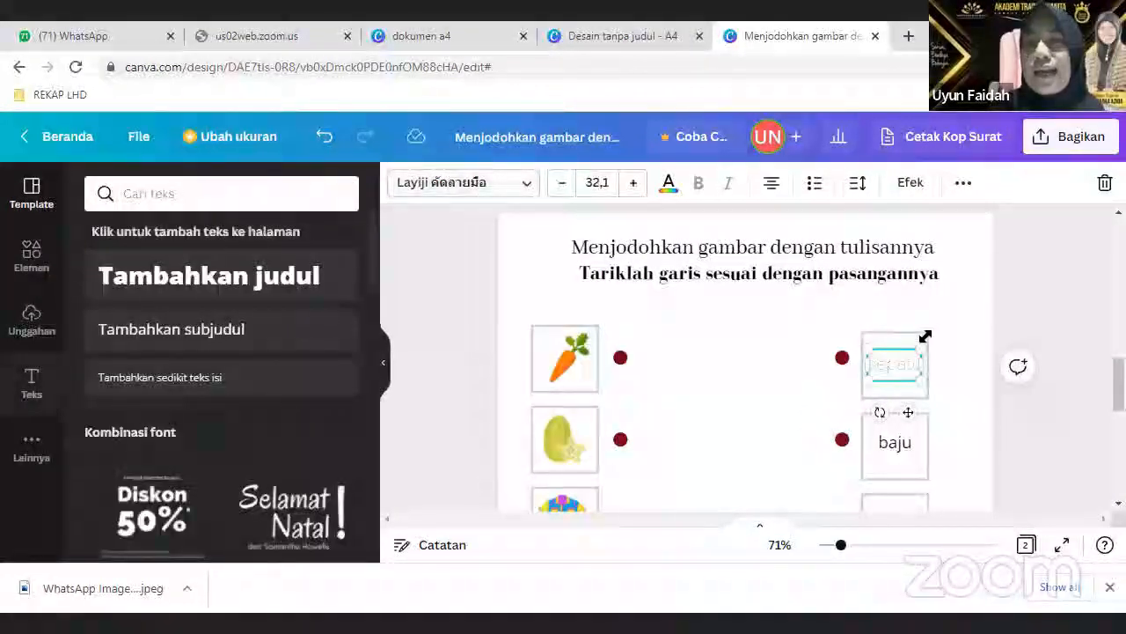
Step: Examine the word labels down page 2's right column and compare their style with the dashed "sepatu" label
{"action": "left_click", "coordinate": [897, 371]}
{"action": "left_click", "coordinate": [893, 445]}
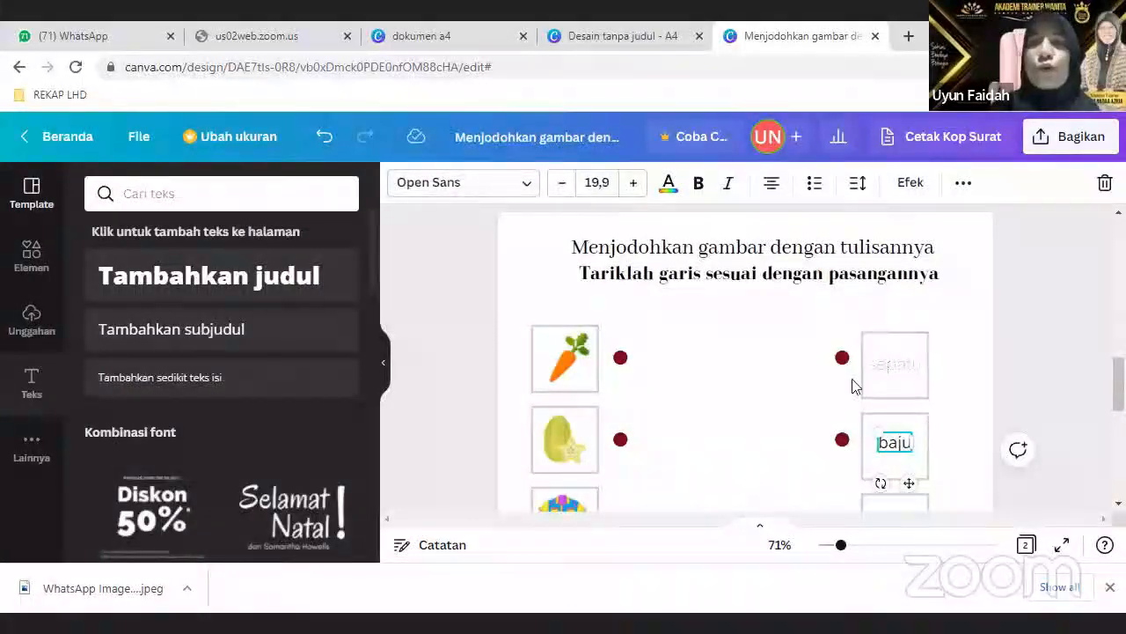
{"action": "scroll", "coordinate": [853, 386], "scroll_direction": "down", "scroll_amount": 2}
{"action": "left_click", "coordinate": [887, 363]}
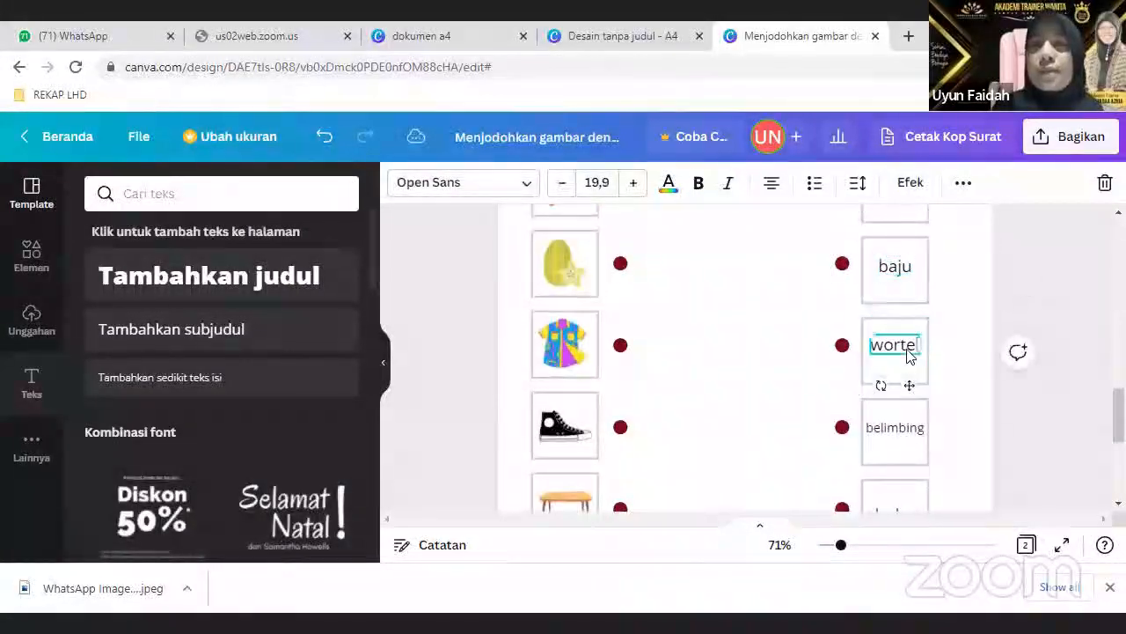
{"action": "left_click", "coordinate": [906, 448]}
{"action": "scroll", "coordinate": [866, 414], "scroll_direction": "down", "scroll_amount": 2}
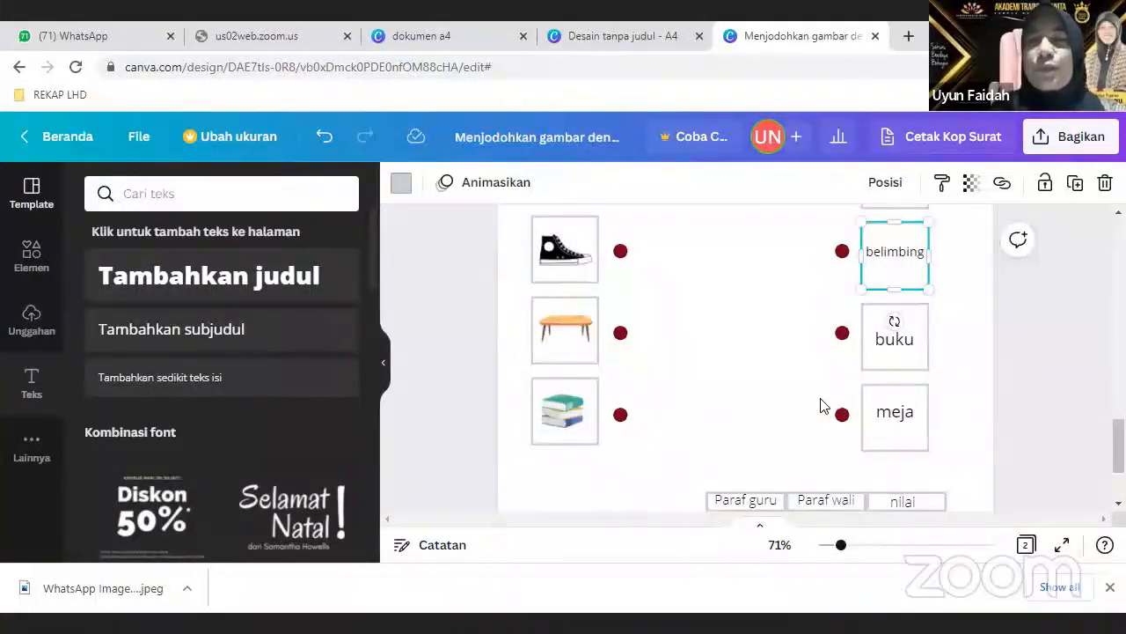
{"action": "left_click", "coordinate": [792, 334]}
{"action": "scroll", "coordinate": [792, 335], "scroll_direction": "up", "scroll_amount": 5}
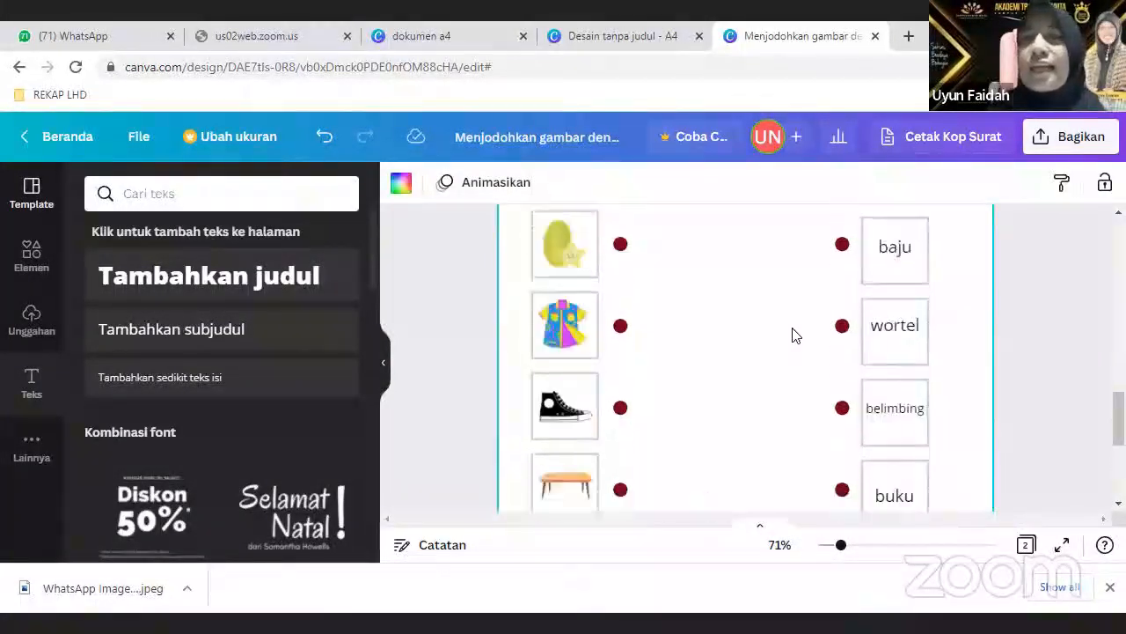
{"action": "scroll", "coordinate": [792, 334], "scroll_direction": "down", "scroll_amount": 2}
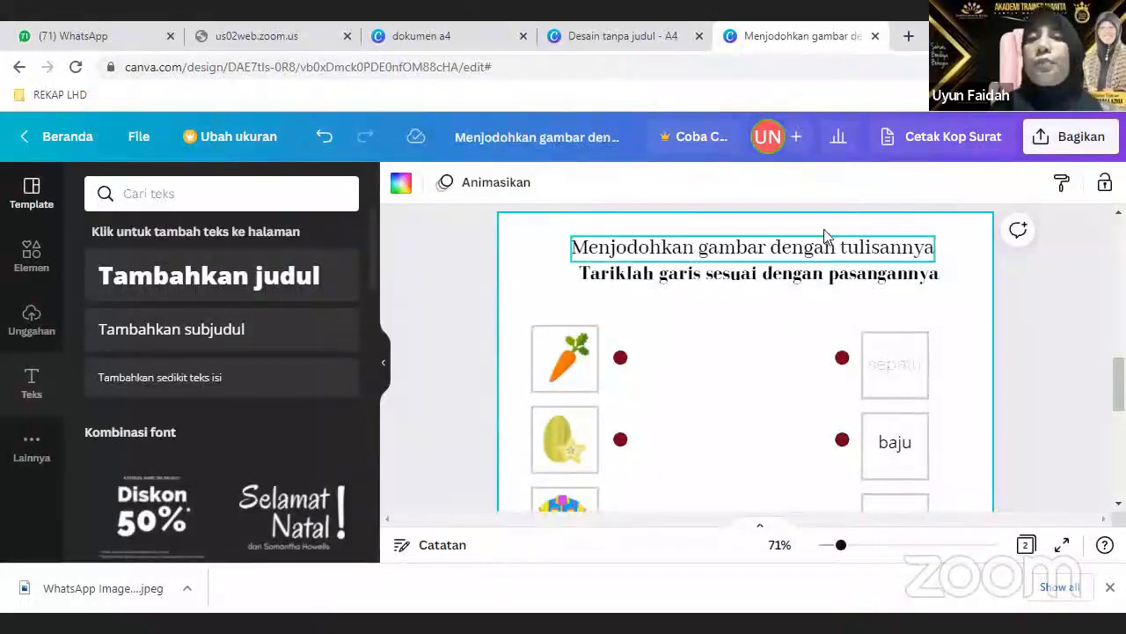
Step: Duplicate page 2, the picture-to-word matching worksheet, as a new page directly below it
{"action": "left_click_drag", "start_coordinate": [842, 546], "coordinate": [833, 547]}
{"action": "scroll", "coordinate": [858, 429], "scroll_direction": "down", "scroll_amount": 10}
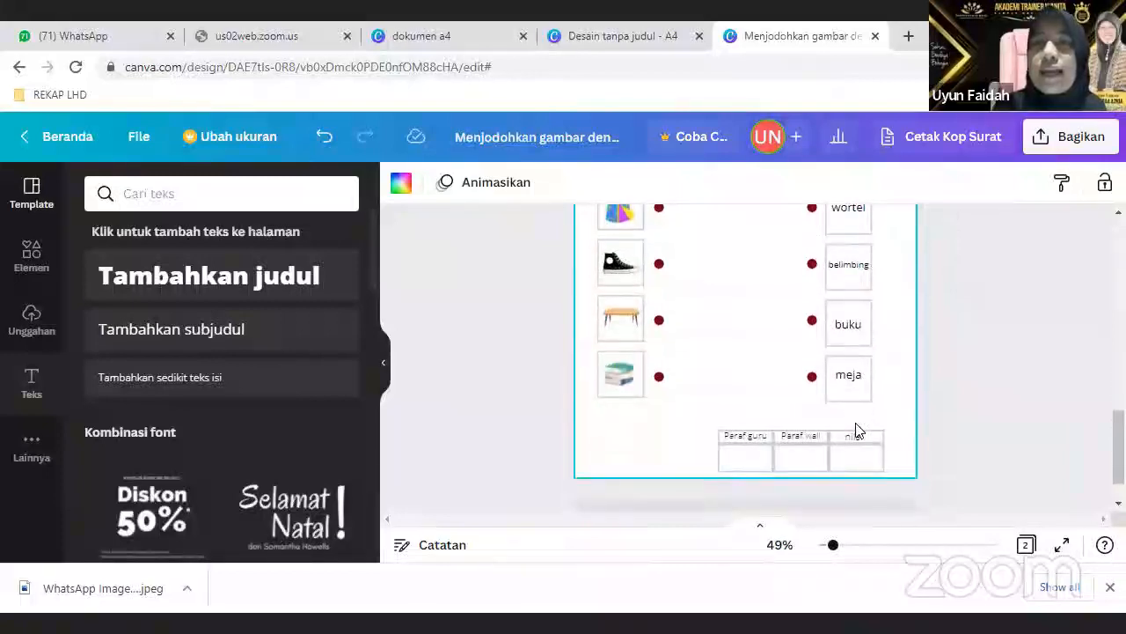
{"action": "scroll", "coordinate": [858, 426], "scroll_direction": "up", "scroll_amount": 3}
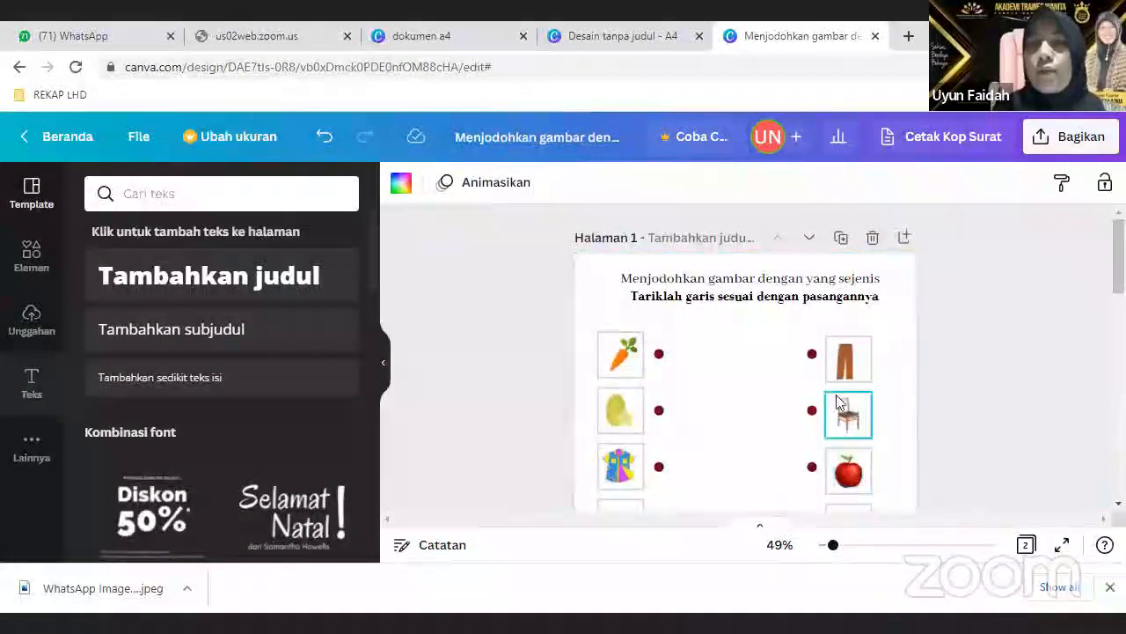
{"action": "scroll", "coordinate": [841, 406], "scroll_direction": "down", "scroll_amount": 5}
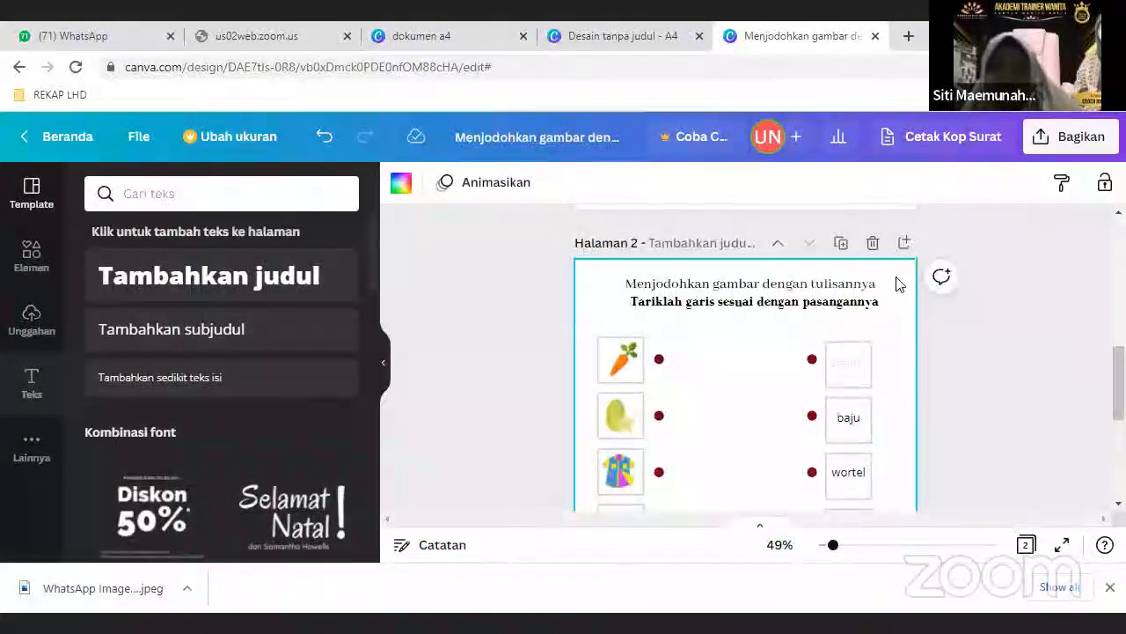
{"action": "left_click", "coordinate": [843, 244]}
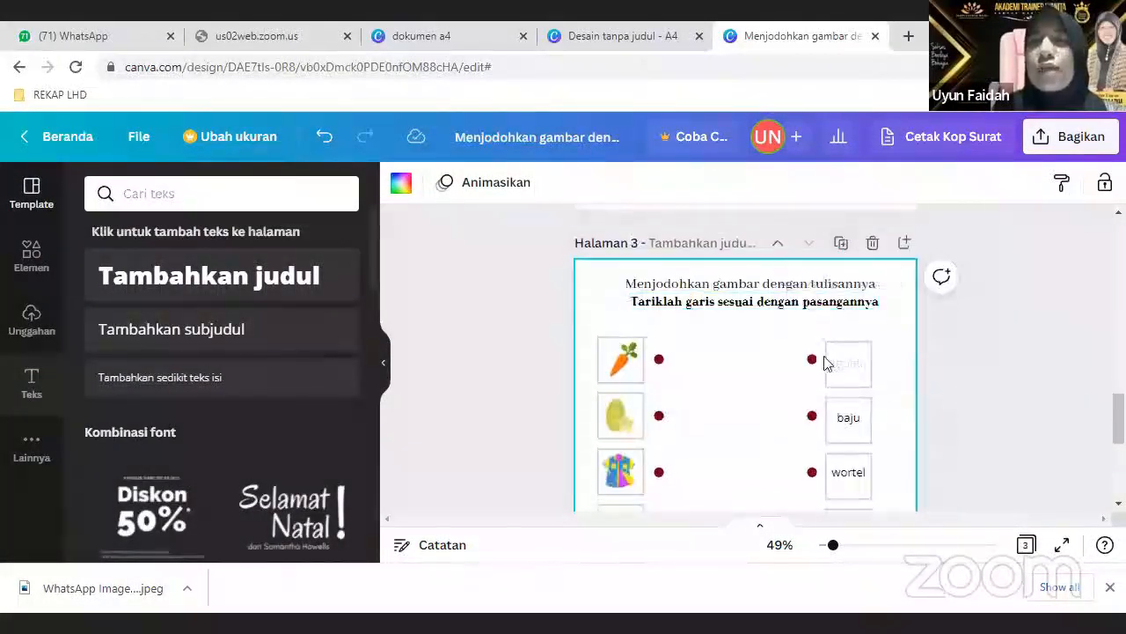
{"action": "scroll", "coordinate": [824, 361], "scroll_direction": "down", "scroll_amount": 4}
{"action": "scroll", "coordinate": [825, 363], "scroll_direction": "up", "scroll_amount": 1}
Step: Review the matching exercises on pages 1 and 2 and compare them with the duplicated page 3
{"action": "scroll", "coordinate": [825, 361], "scroll_direction": "up", "scroll_amount": 10}
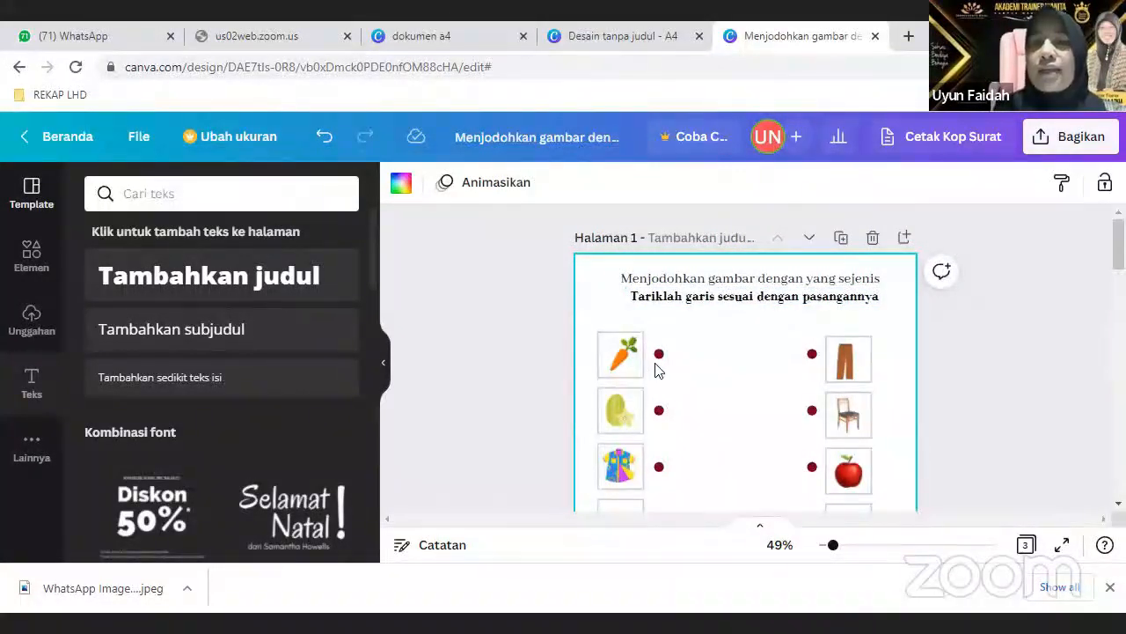
{"action": "scroll", "coordinate": [681, 384], "scroll_direction": "down", "scroll_amount": 3}
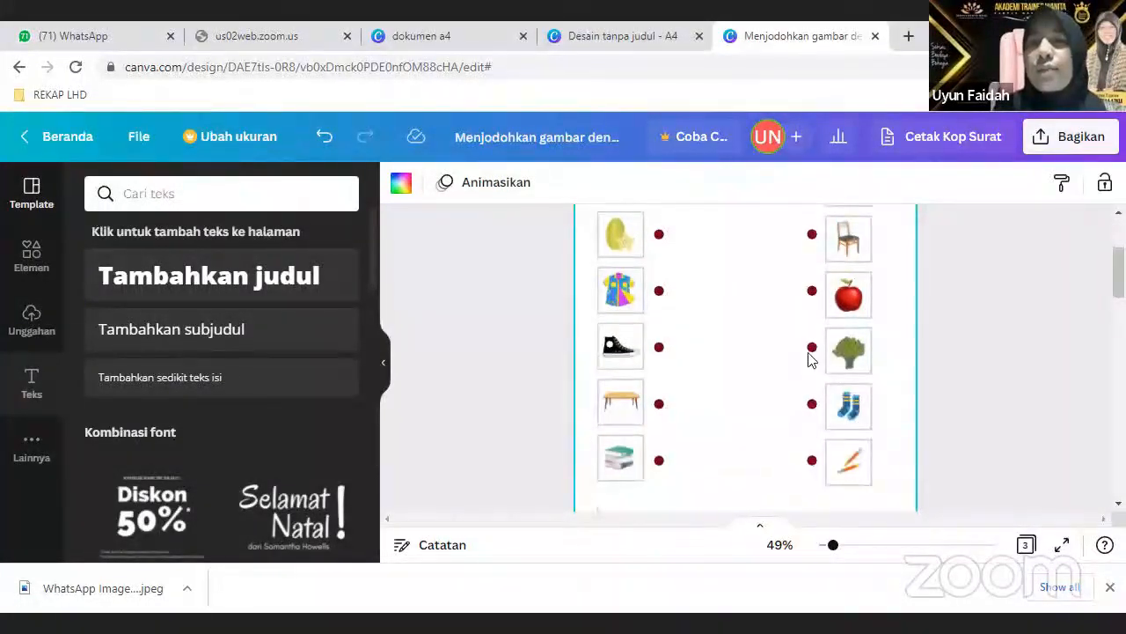
{"action": "scroll", "coordinate": [689, 411], "scroll_direction": "up", "scroll_amount": 3}
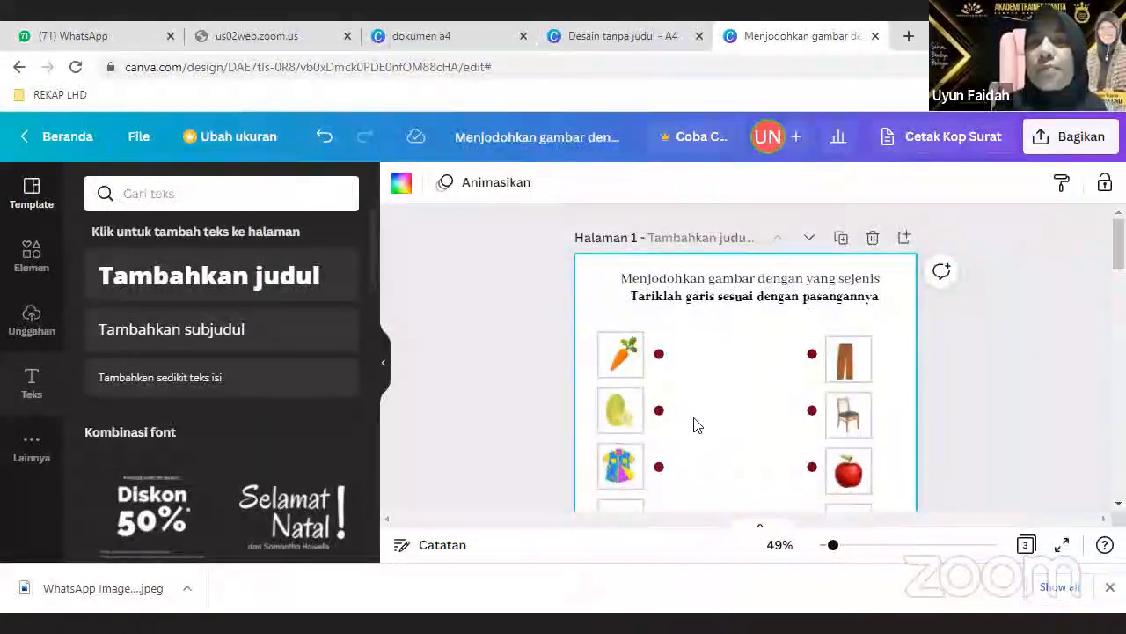
{"action": "scroll", "coordinate": [669, 419], "scroll_direction": "down", "scroll_amount": 3}
{"action": "scroll", "coordinate": [797, 363], "scroll_direction": "down", "scroll_amount": 6}
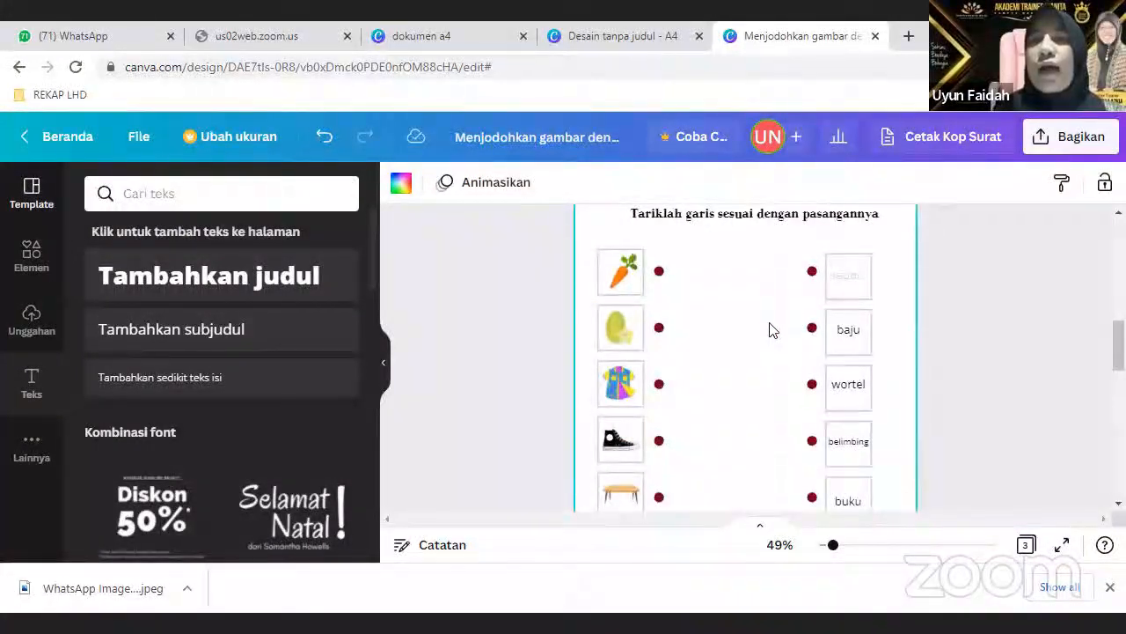
{"action": "scroll", "coordinate": [772, 329], "scroll_direction": "up", "scroll_amount": 2}
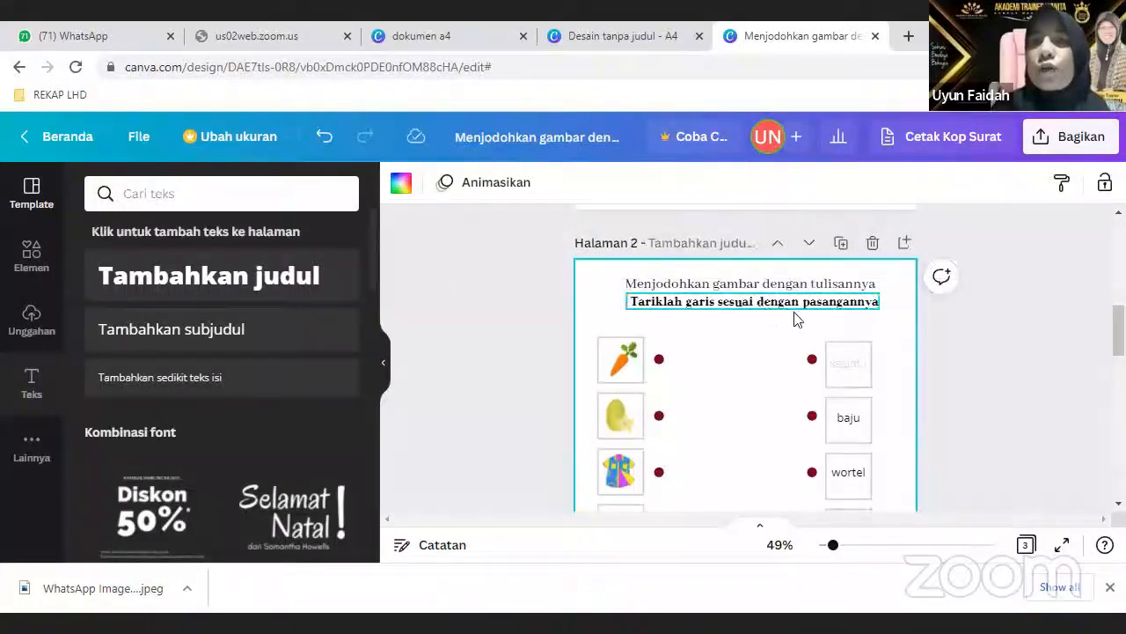
{"action": "scroll", "coordinate": [734, 379], "scroll_direction": "down", "scroll_amount": 2}
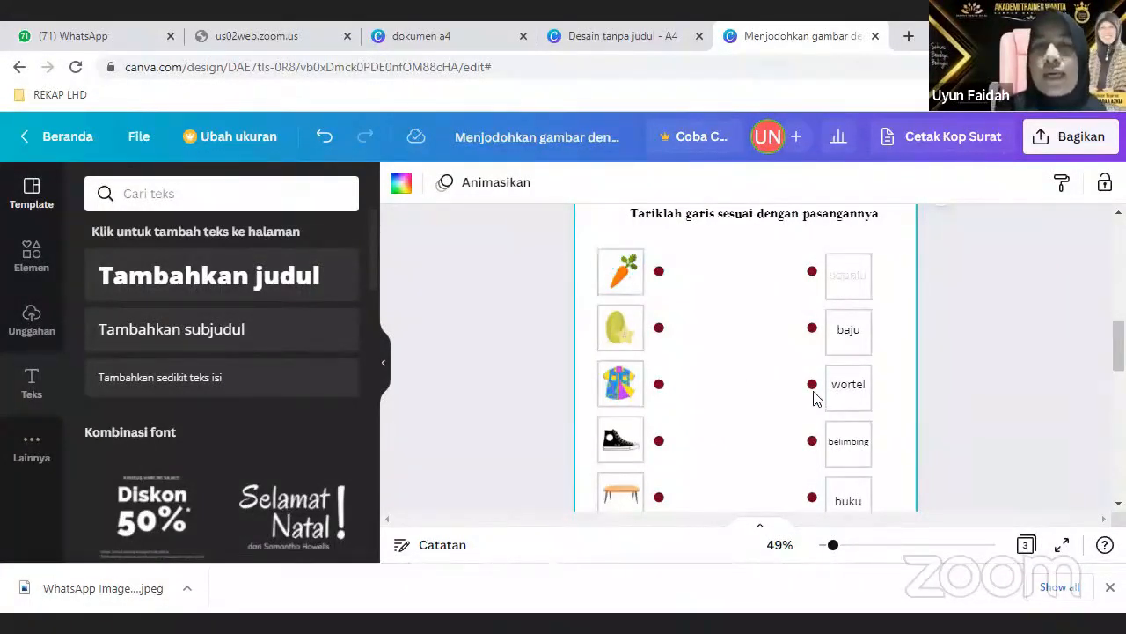
{"action": "scroll", "coordinate": [764, 376], "scroll_direction": "down", "scroll_amount": 8}
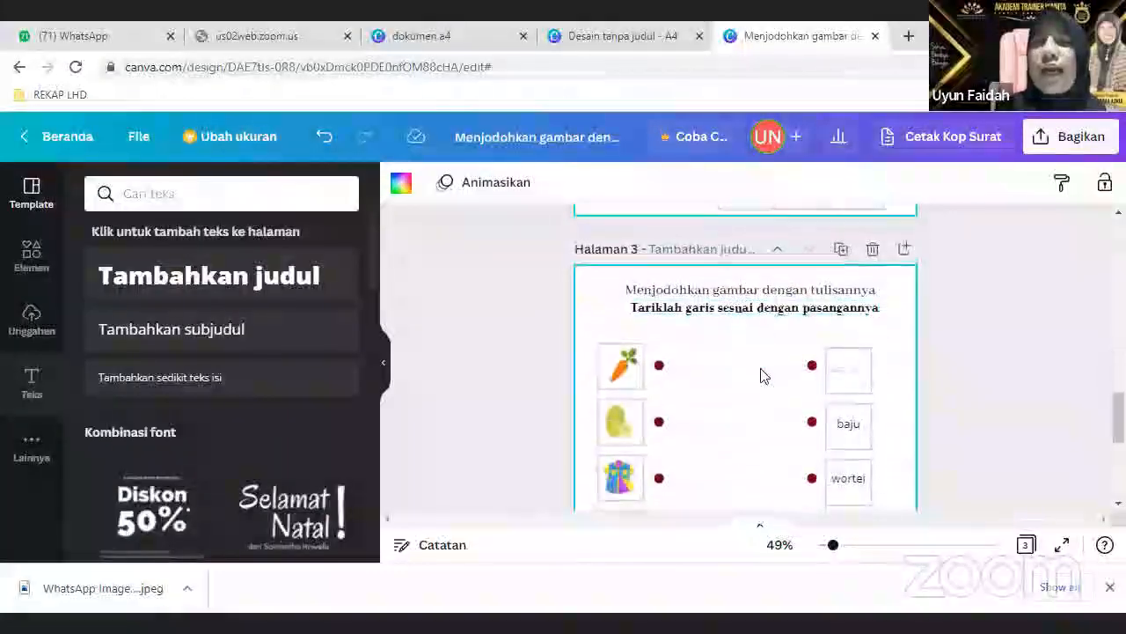
{"action": "scroll", "coordinate": [764, 376], "scroll_direction": "down", "scroll_amount": 2}
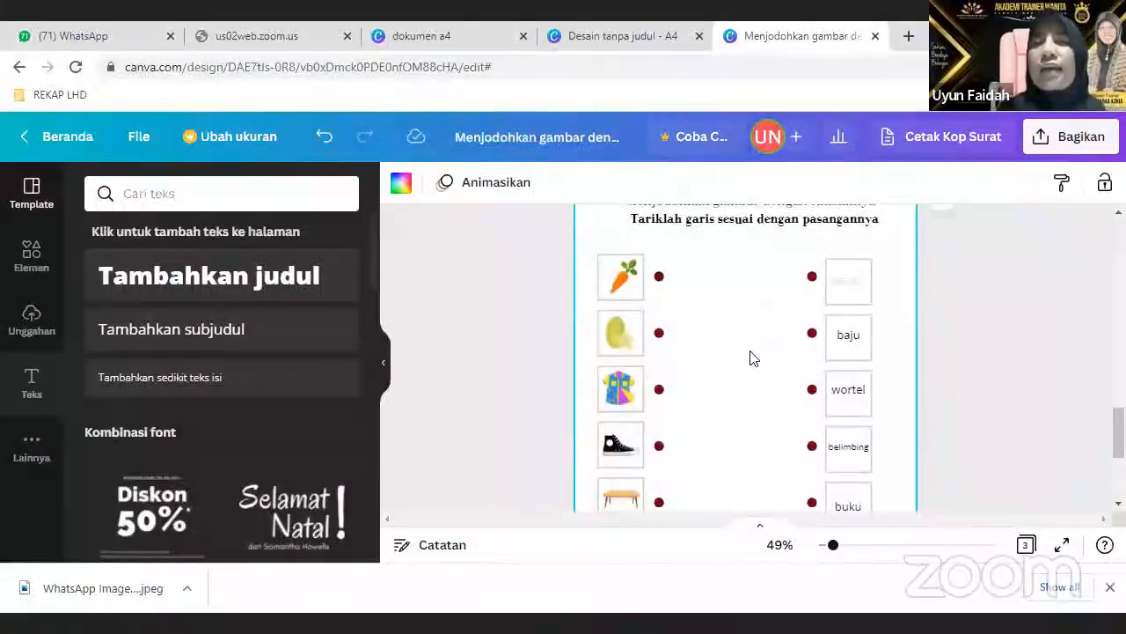
Step: Delete the word labels "sepatu", "baju", "wortel" and "belimbing" from the frames on page 3, leaving the frames in place
{"action": "key", "text": "BackSpace"}
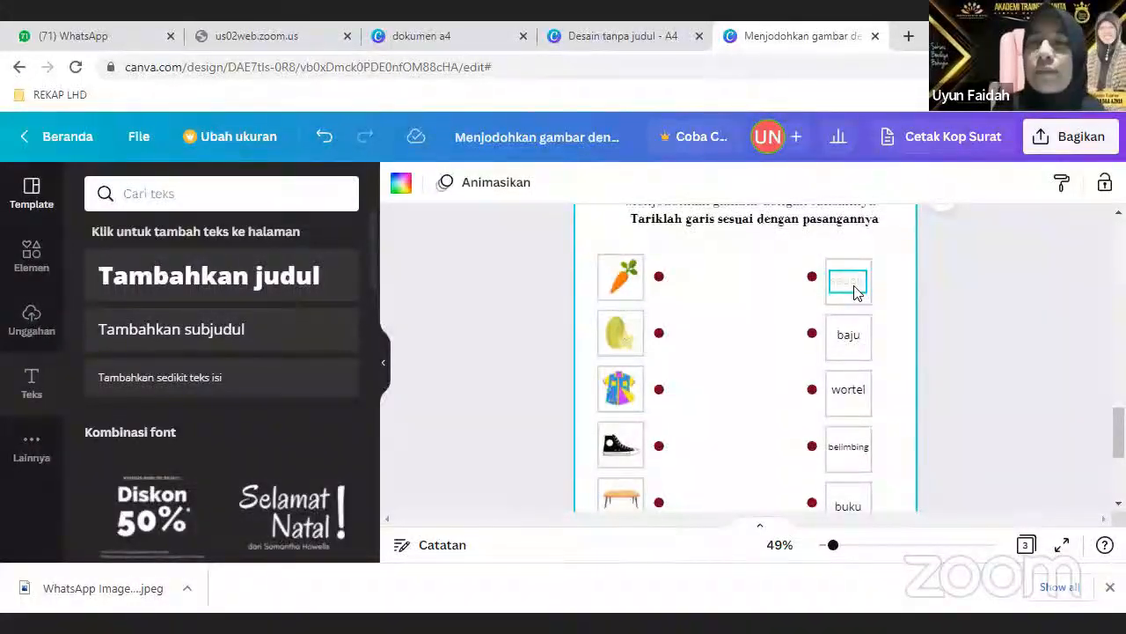
{"action": "left_click", "coordinate": [854, 292]}
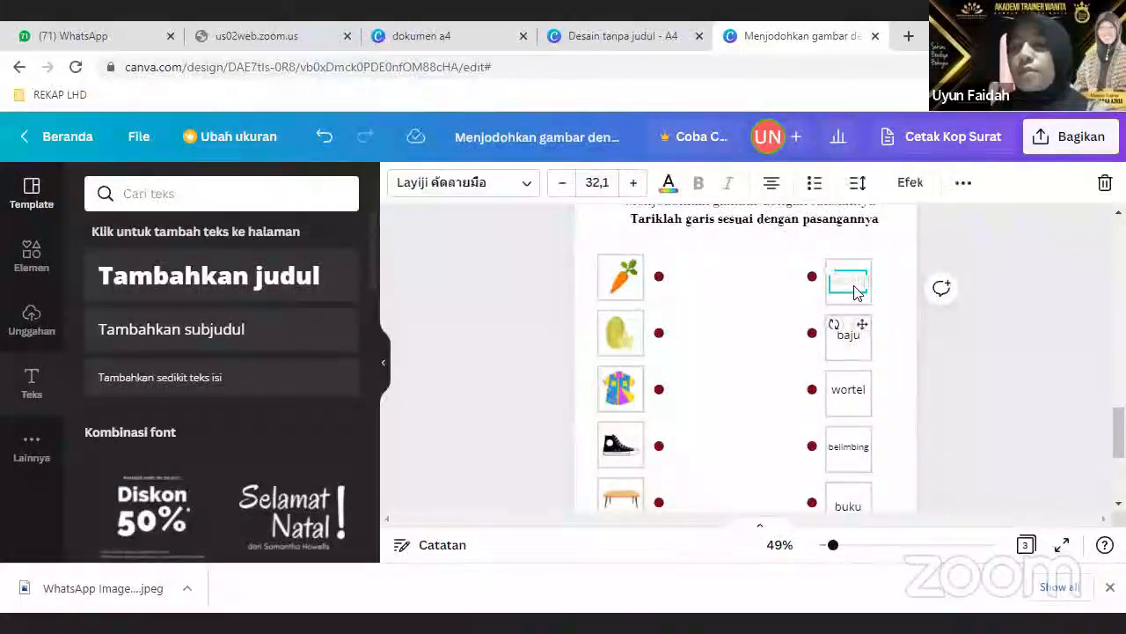
{"action": "key", "text": "Delete"}
{"action": "left_click", "coordinate": [849, 335]}
{"action": "key", "text": "Delete"}
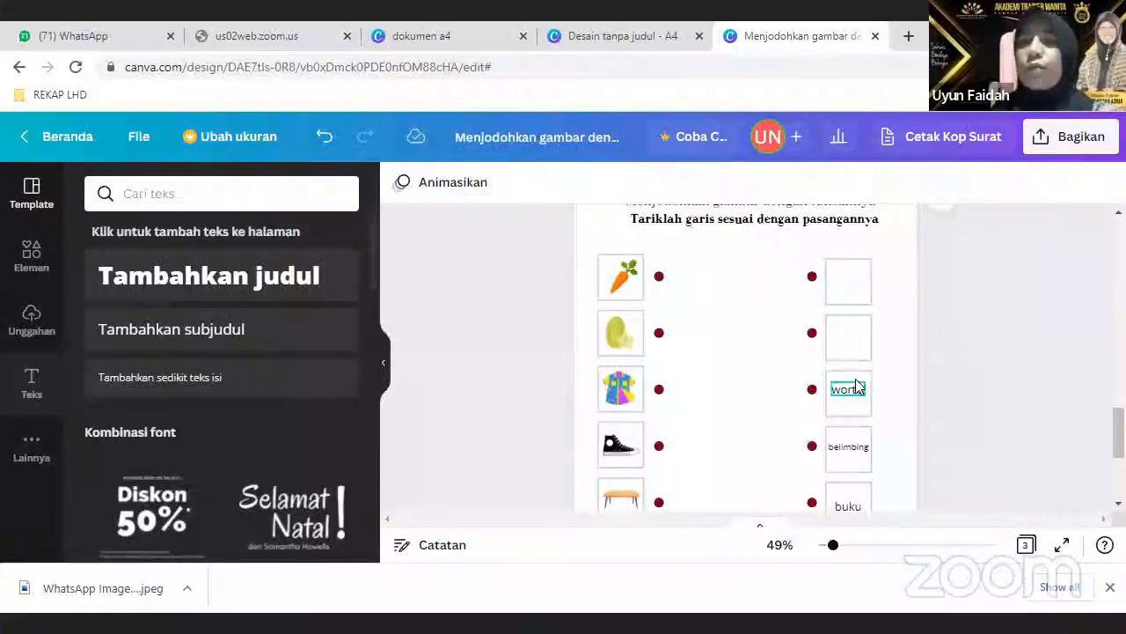
{"action": "left_click", "coordinate": [850, 393]}
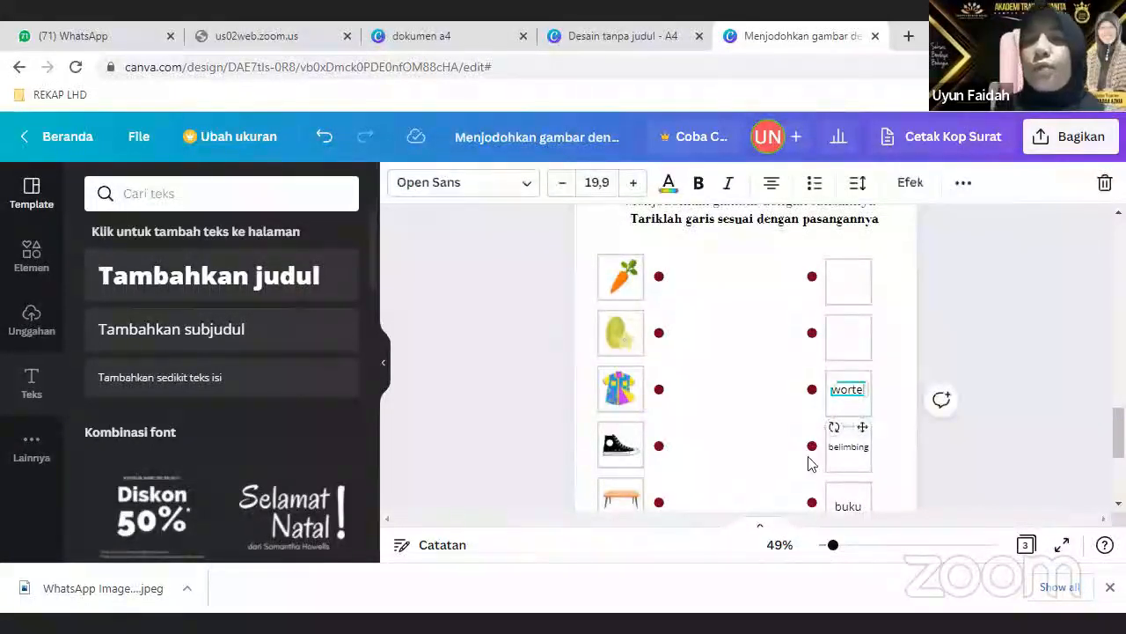
{"action": "key", "text": "Delete"}
{"action": "left_click", "coordinate": [850, 451]}
{"action": "key", "text": "Delete"}
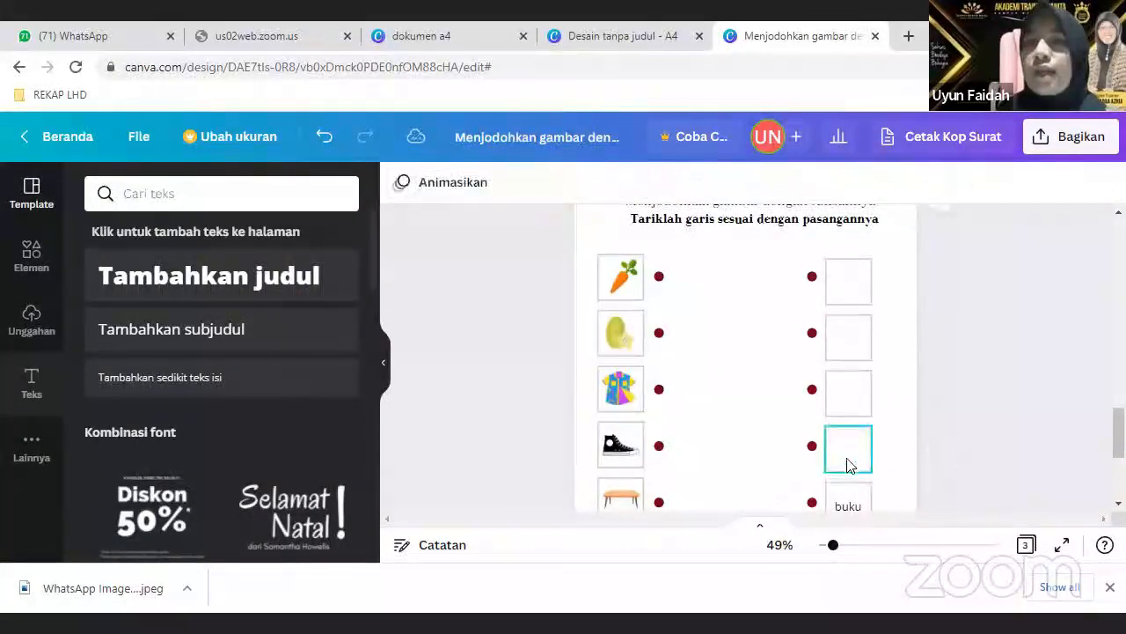
Step: Delete the remaining word labels "buku" and "meja" from the last two frames on page 3
{"action": "scroll", "coordinate": [883, 447], "scroll_direction": "down", "scroll_amount": 2}
{"action": "left_click", "coordinate": [848, 424]}
{"action": "key", "text": "Delete"}
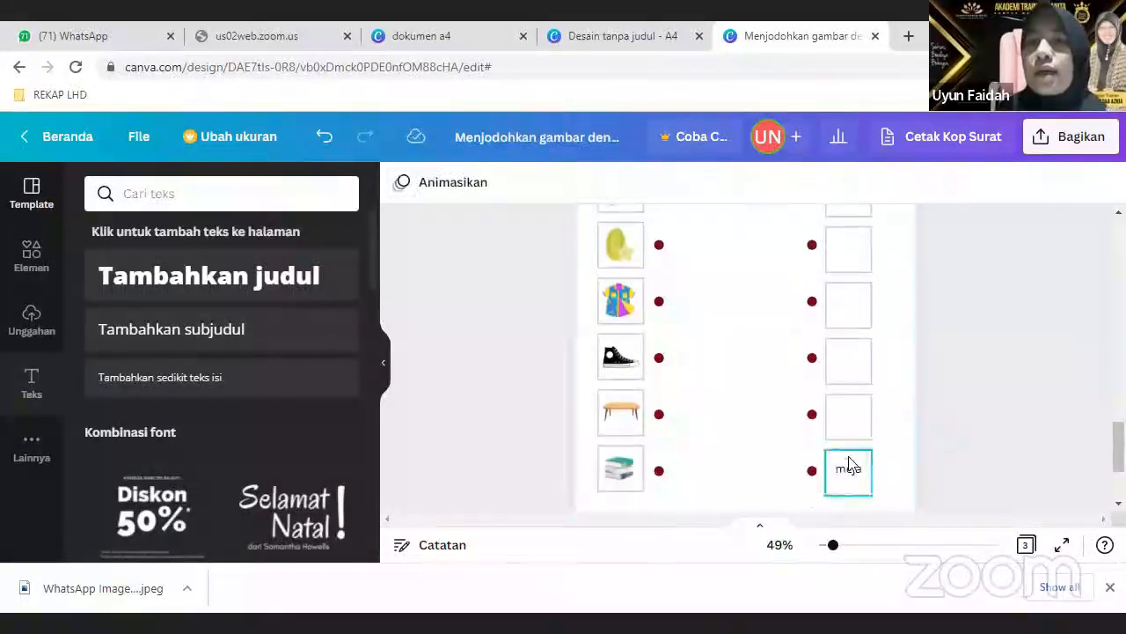
{"action": "scroll", "coordinate": [851, 453], "scroll_direction": "down", "scroll_amount": 2}
{"action": "left_click", "coordinate": [853, 393]}
{"action": "key", "text": "Delete"}
Step: Duplicate the carrot picture twice on page 3 to make three carrots
{"action": "scroll", "coordinate": [748, 415], "scroll_direction": "up", "scroll_amount": 5}
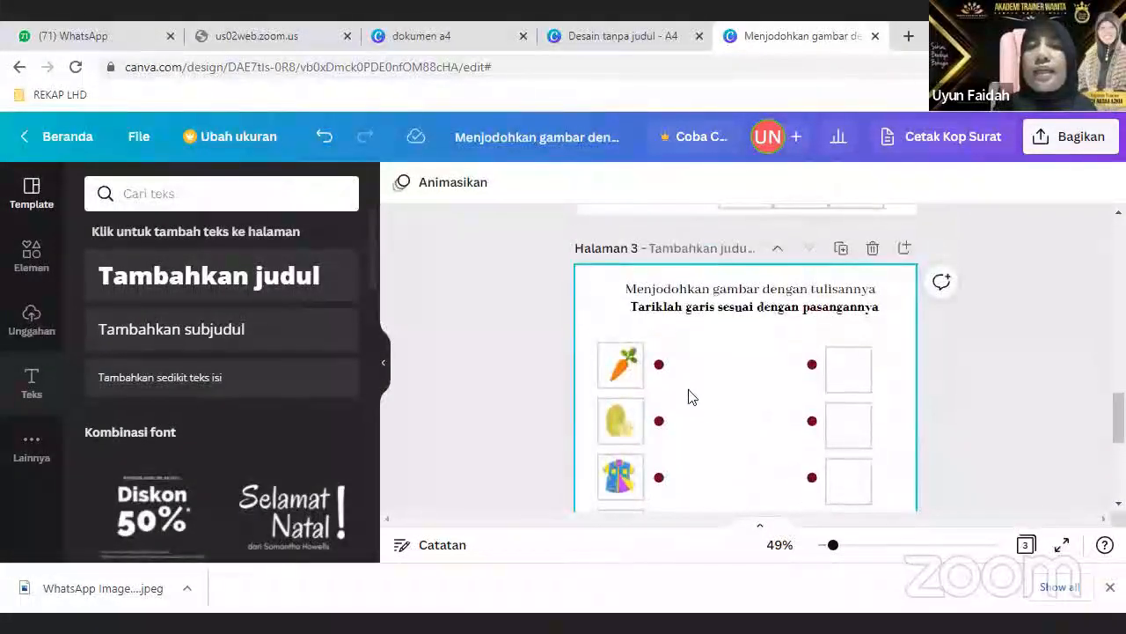
{"action": "left_click", "coordinate": [621, 368]}
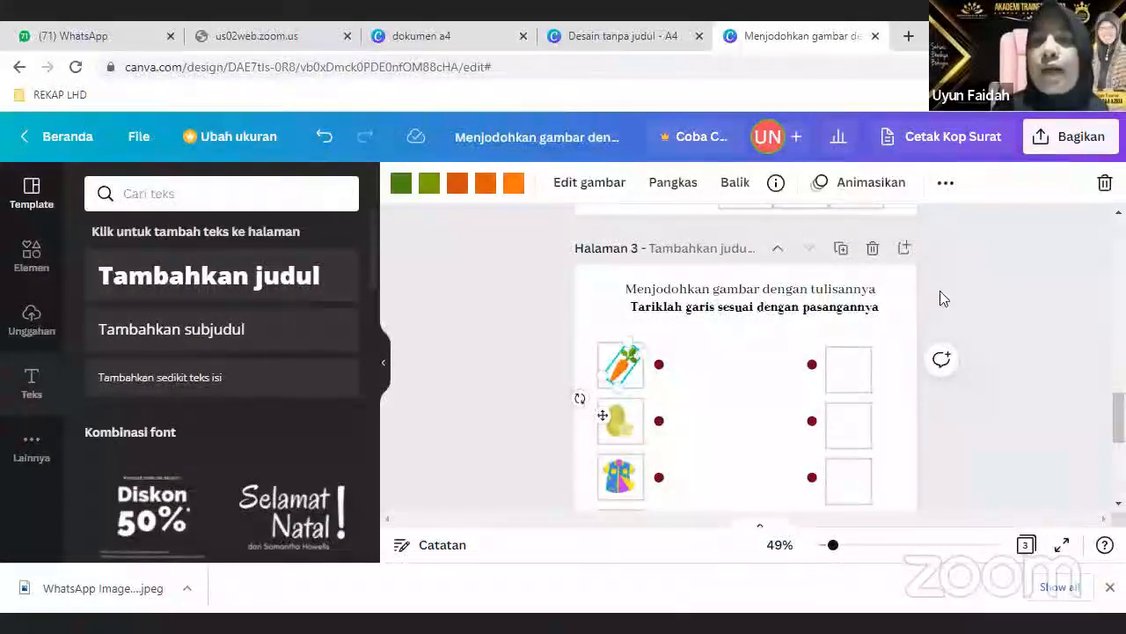
{"action": "left_click", "coordinate": [946, 185]}
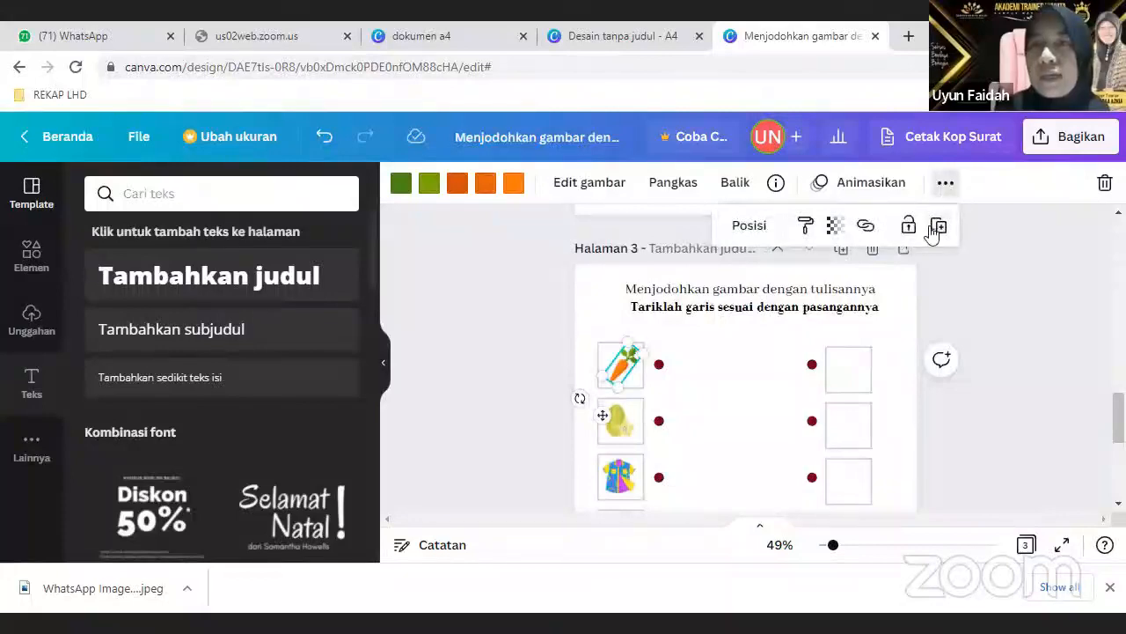
{"action": "left_click", "coordinate": [937, 227]}
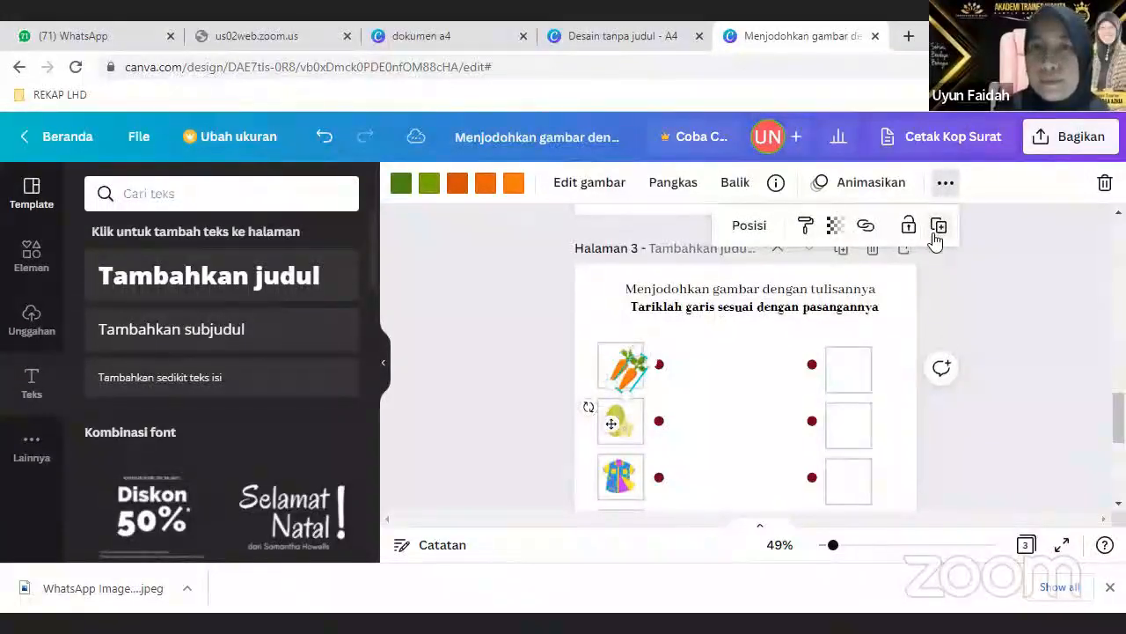
{"action": "left_click", "coordinate": [947, 187]}
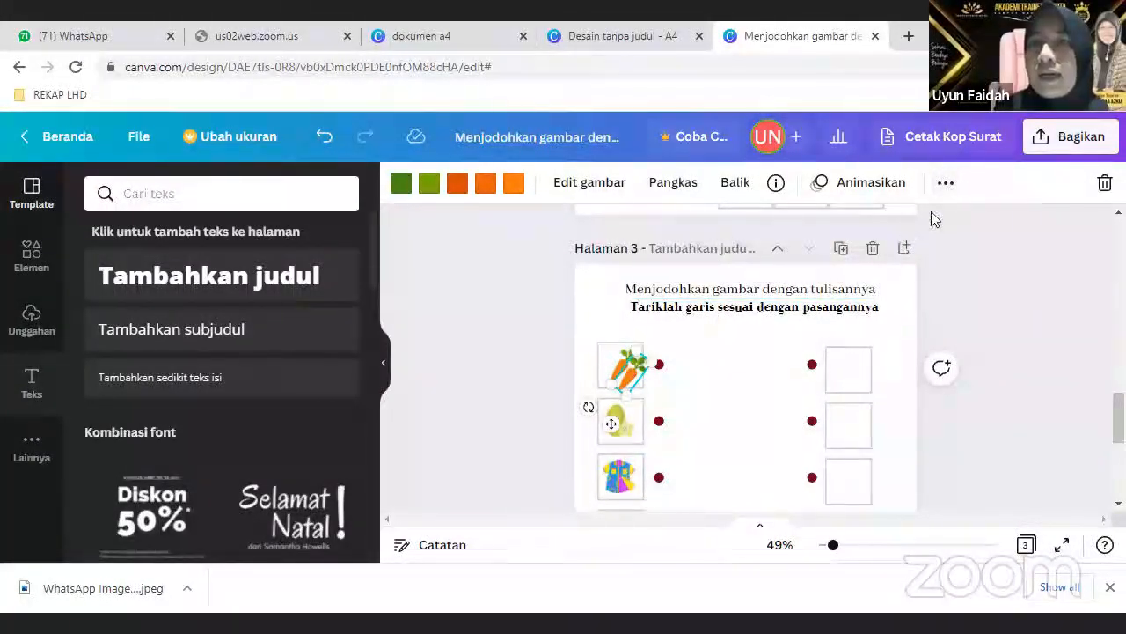
{"action": "left_click", "coordinate": [946, 184]}
{"action": "left_click", "coordinate": [938, 230]}
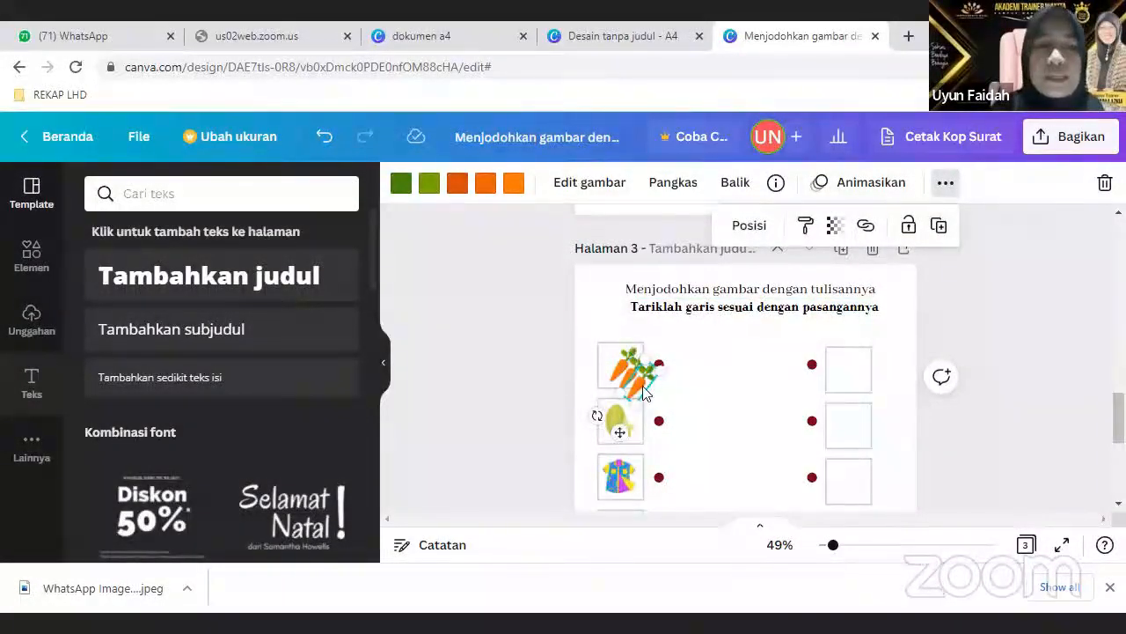
Step: Select the three carrots together and fit them inside the first picture frame
{"action": "left_click_drag", "start_coordinate": [642, 386], "coordinate": [637, 380]}
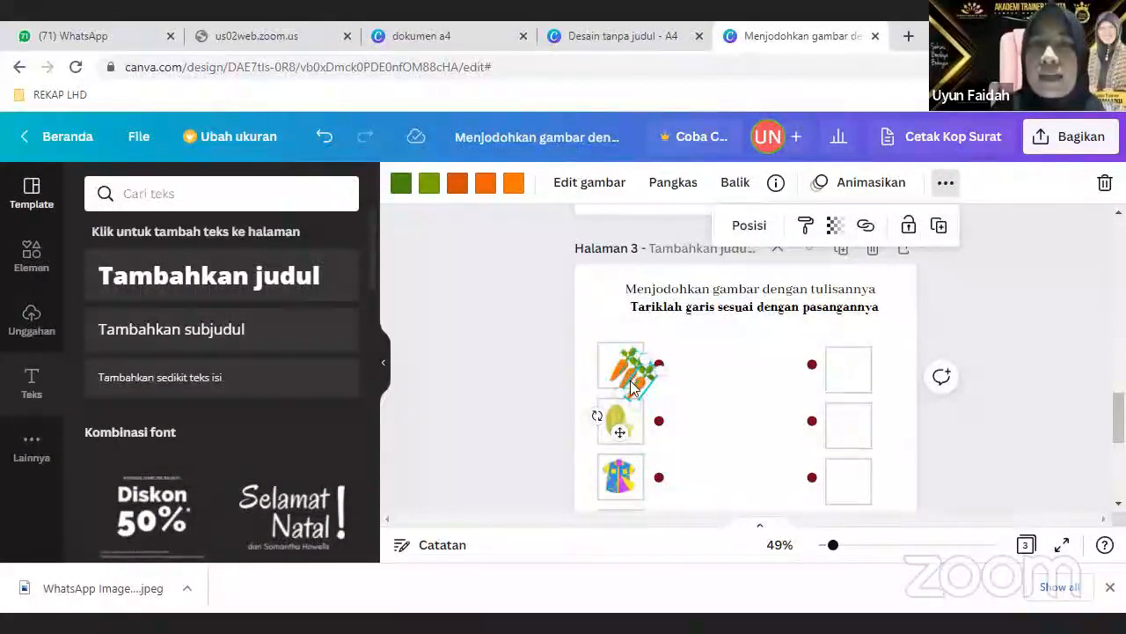
{"action": "left_click", "coordinate": [628, 375], "text": "shift"}
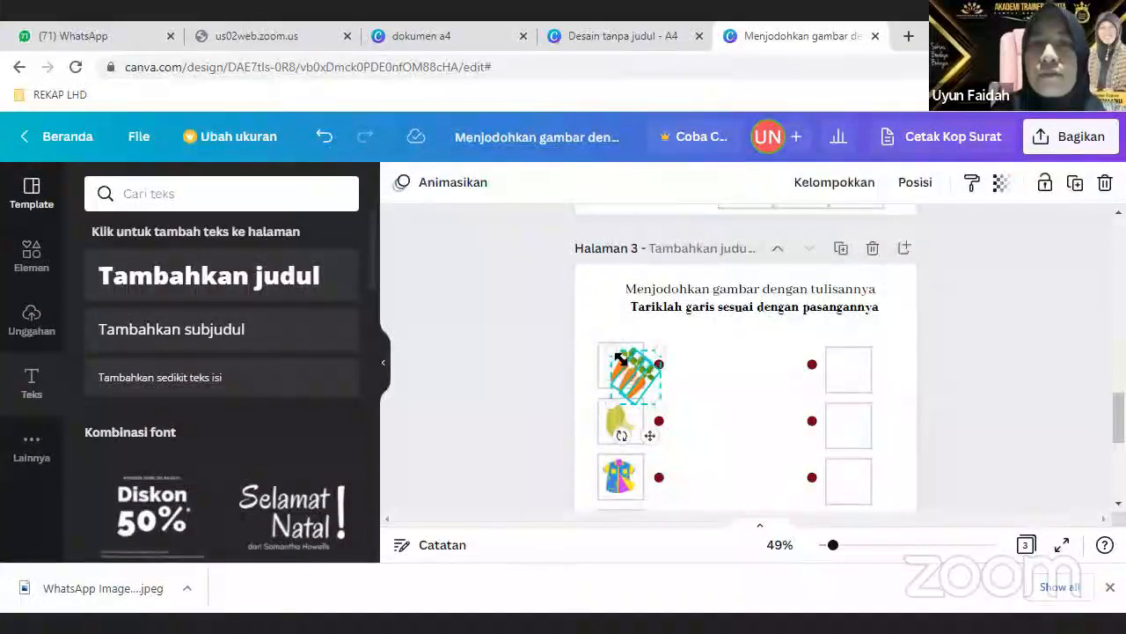
{"action": "left_click_drag", "start_coordinate": [653, 400], "coordinate": [618, 363]}
{"action": "left_click", "coordinate": [686, 390]}
{"action": "left_click", "coordinate": [686, 392]}
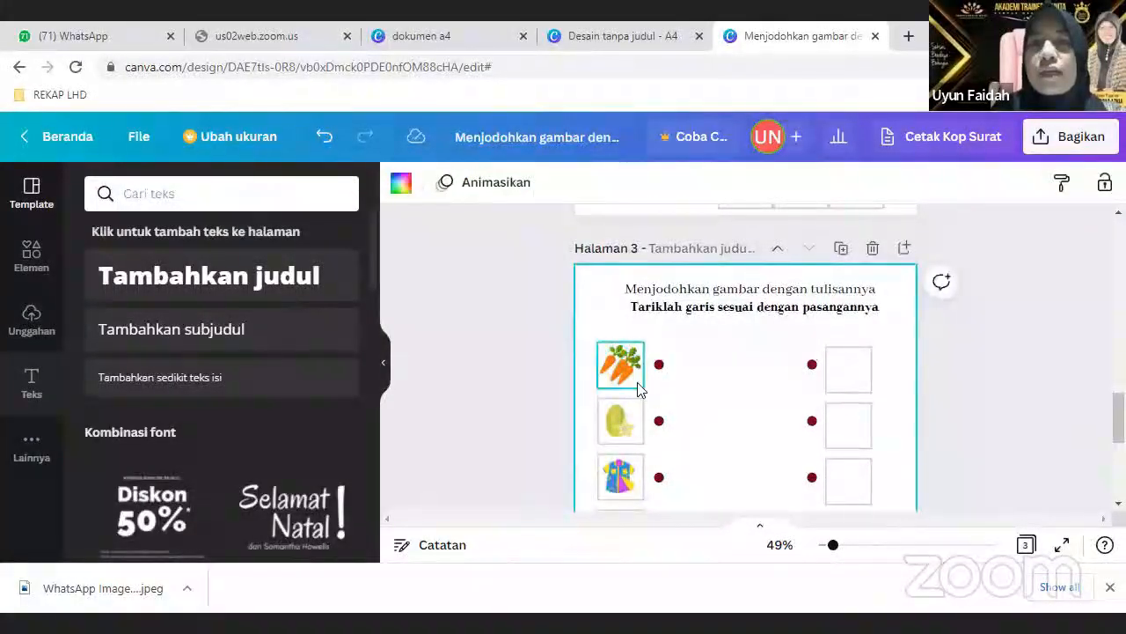
{"action": "left_click", "coordinate": [630, 376]}
{"action": "left_click_drag", "start_coordinate": [630, 376], "coordinate": [630, 378]}
{"action": "left_click", "coordinate": [693, 431]}
Step: Shrink the star fruit picture to less than half its frame's width, keeping it in the frame's upper-left area
{"action": "scroll", "coordinate": [688, 432], "scroll_direction": "down", "scroll_amount": 1}
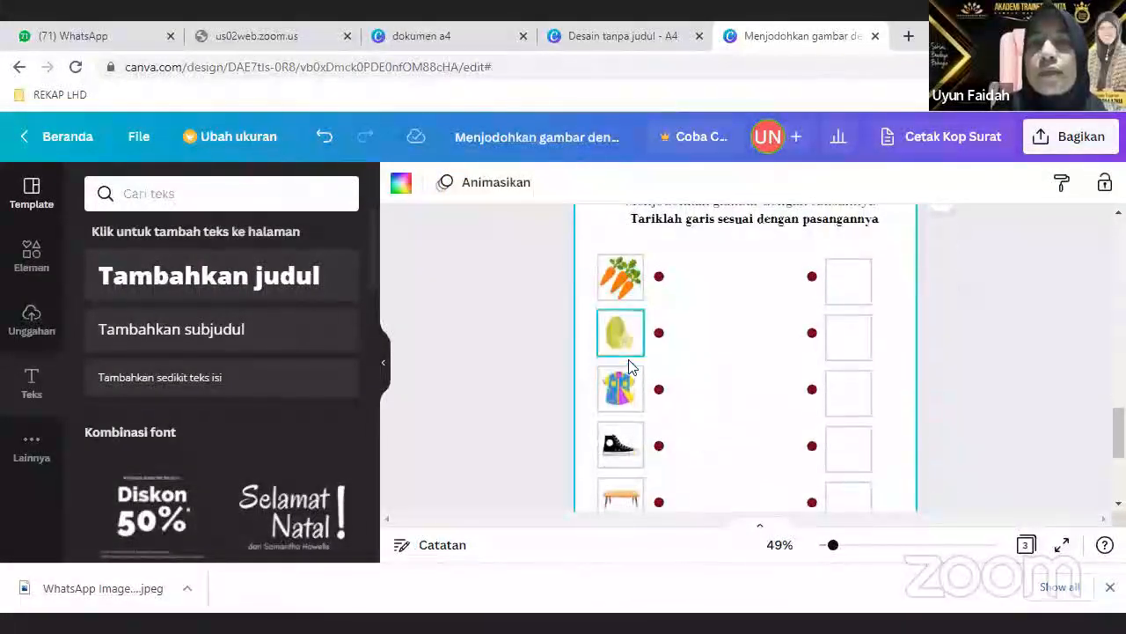
{"action": "left_click", "coordinate": [616, 336]}
{"action": "left_click_drag", "start_coordinate": [616, 336], "coordinate": [630, 348]}
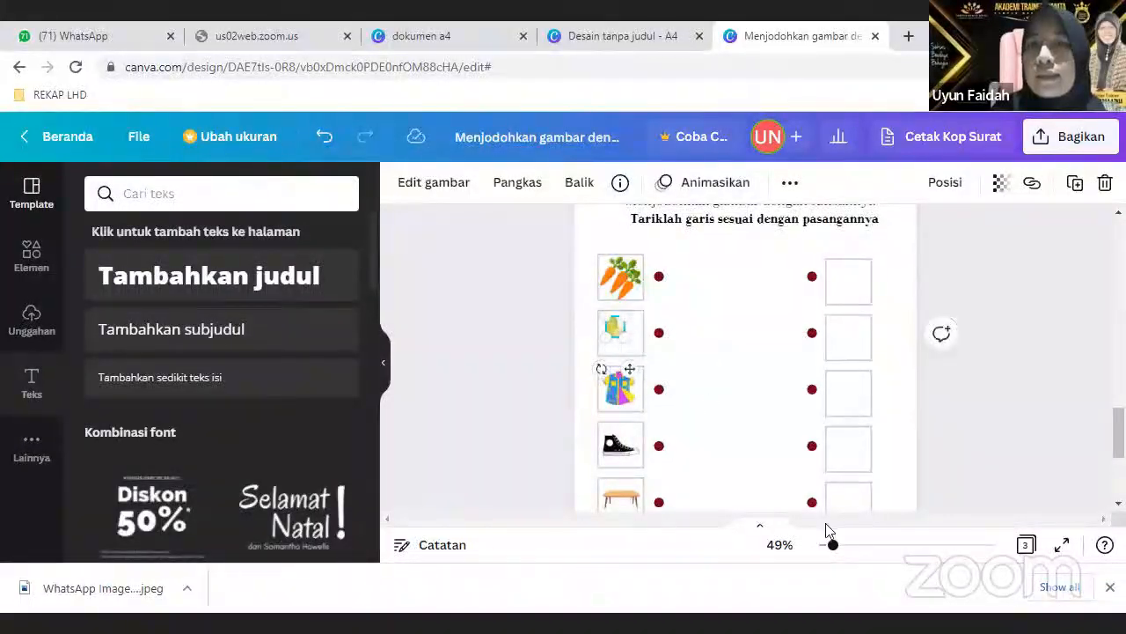
{"action": "left_click_drag", "start_coordinate": [833, 544], "coordinate": [844, 545]}
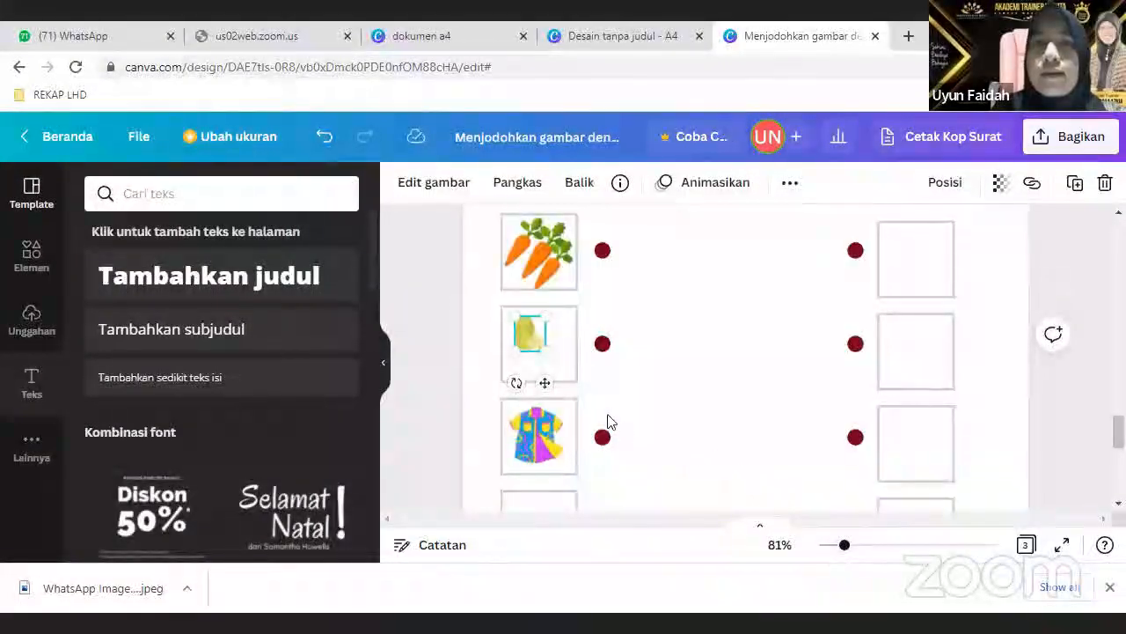
{"action": "left_click_drag", "start_coordinate": [547, 350], "coordinate": [544, 348]}
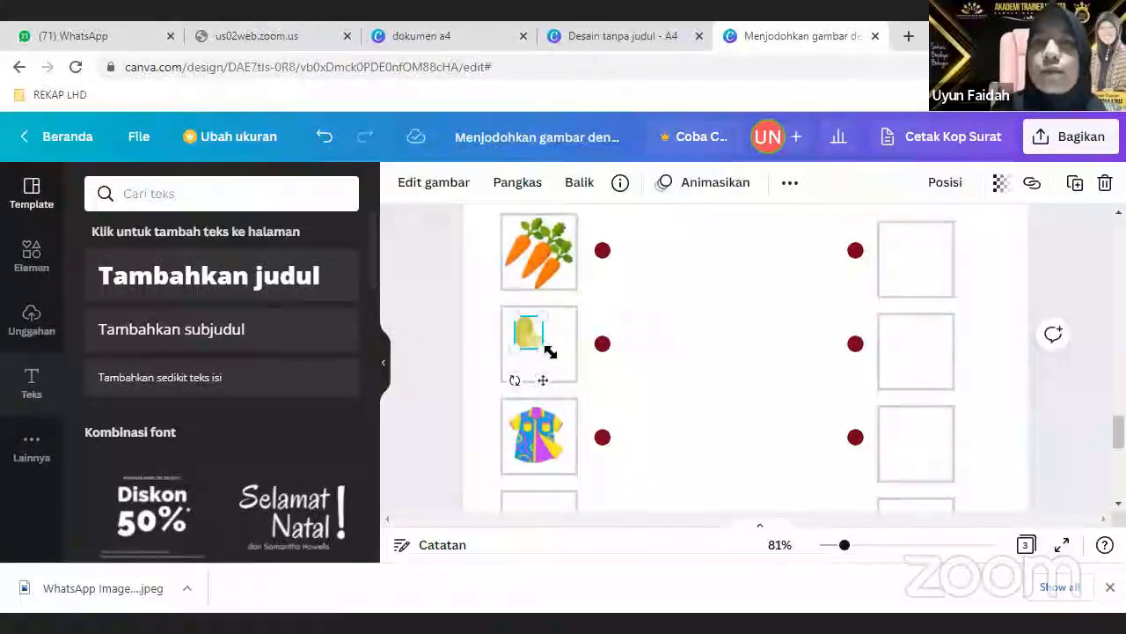
Step: Duplicate the small star fruit four times to make five fruits
{"action": "left_click", "coordinate": [1076, 182]}
{"action": "left_click", "coordinate": [1075, 187]}
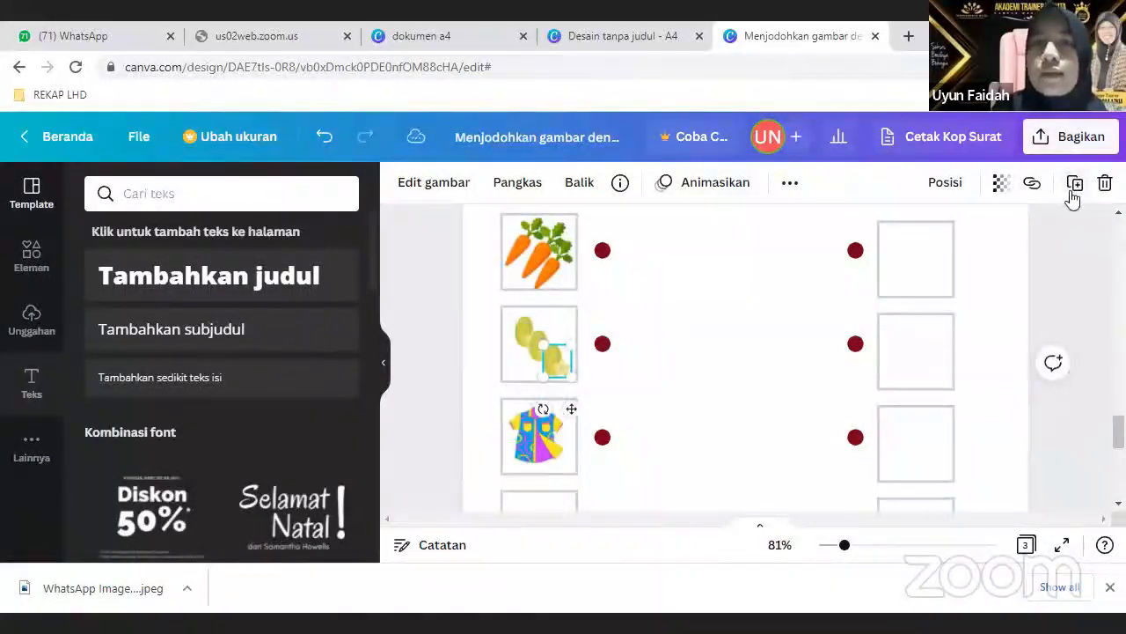
{"action": "left_click", "coordinate": [1074, 183]}
{"action": "left_click", "coordinate": [1074, 183]}
{"action": "left_click", "coordinate": [674, 403]}
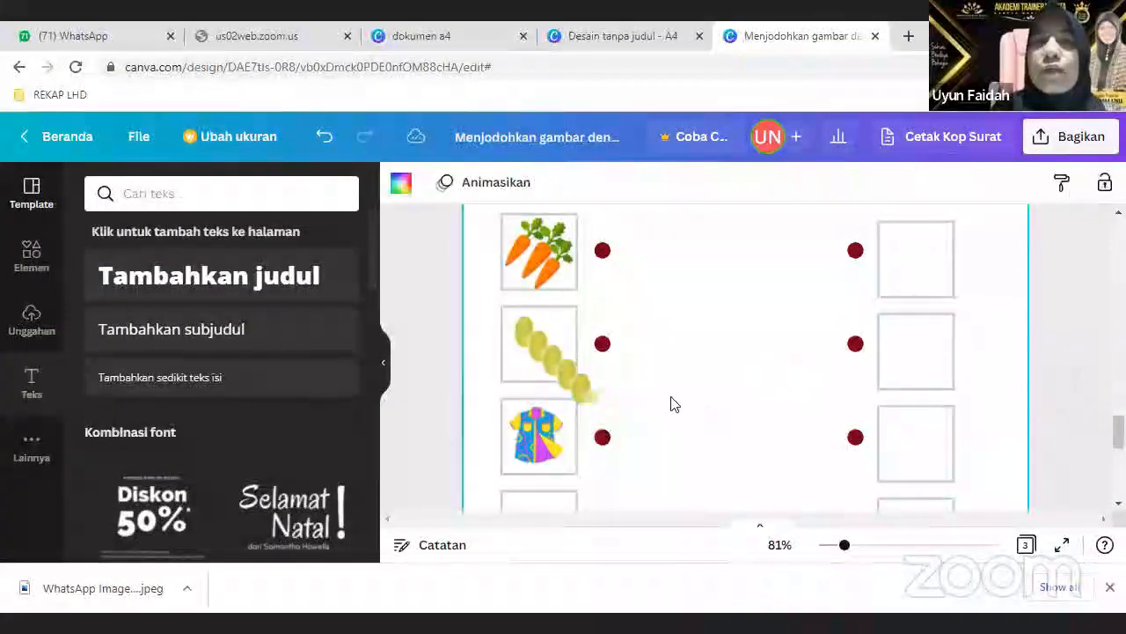
Step: Arrange the five star fruits inside their frame with one in each corner and one in the centre
{"action": "left_click", "coordinate": [523, 330]}
{"action": "left_click_drag", "start_coordinate": [514, 327], "coordinate": [562, 325]}
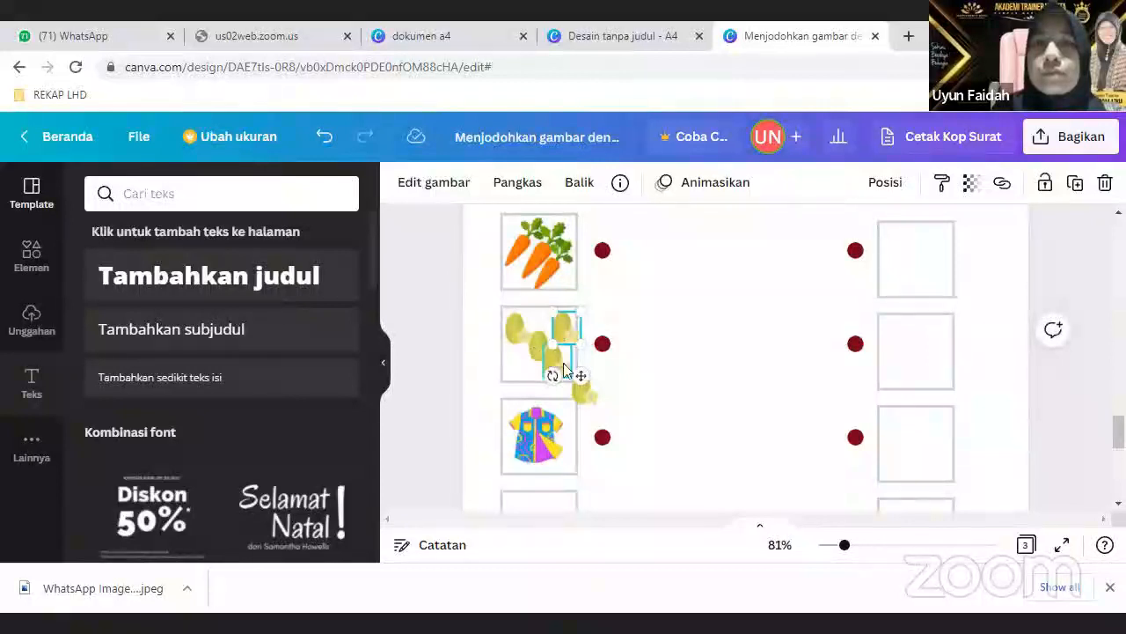
{"action": "mouse_move", "coordinate": [535, 352]}
{"action": "left_mouse_down"}
{"action": "mouse_move", "coordinate": [525, 361]}
{"action": "mouse_move", "coordinate": [543, 352]}
{"action": "left_mouse_up"}
{"action": "left_click", "coordinate": [587, 395]}
{"action": "left_click_drag", "start_coordinate": [587, 395], "coordinate": [559, 322]}
{"action": "left_click", "coordinate": [639, 397]}
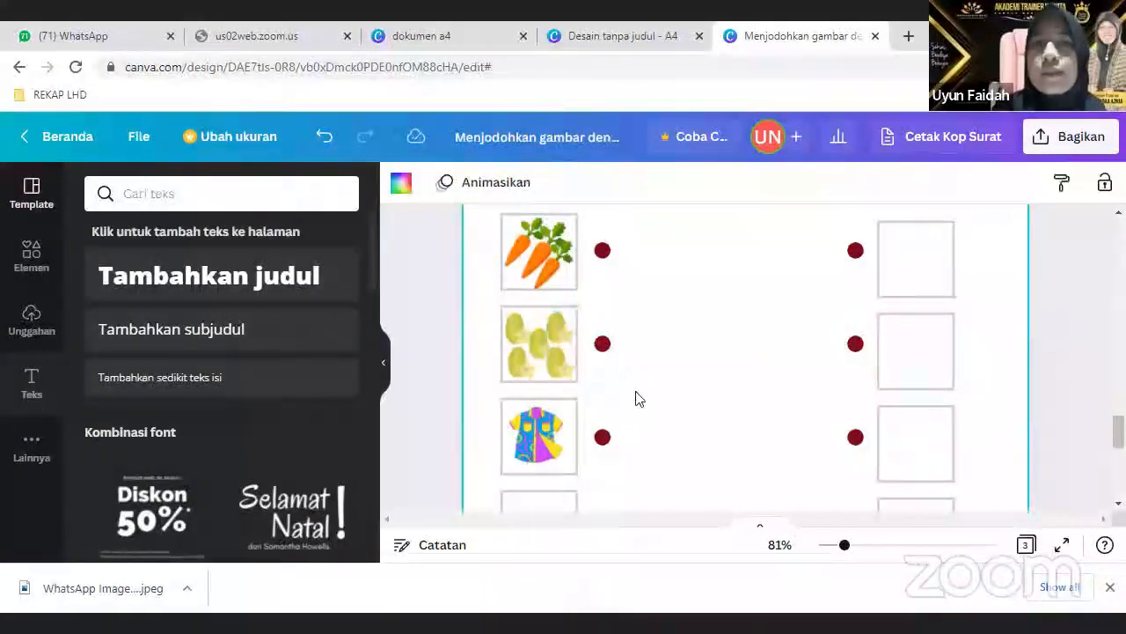
Step: Shrink the shirt picture, duplicate it once, and place the copy diagonally below the original within the same frame
{"action": "scroll", "coordinate": [571, 407], "scroll_direction": "down", "scroll_amount": 2}
{"action": "scroll", "coordinate": [555, 392], "scroll_direction": "up", "scroll_amount": 4}
{"action": "scroll", "coordinate": [550, 385], "scroll_direction": "down", "scroll_amount": 4}
{"action": "left_click", "coordinate": [541, 362]}
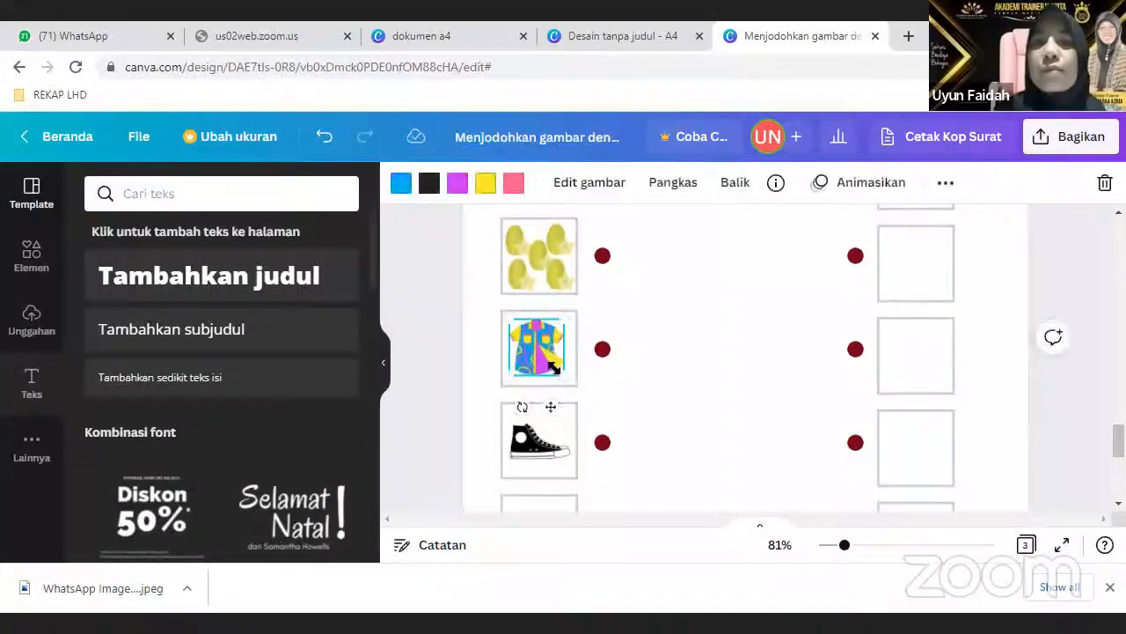
{"action": "left_click_drag", "start_coordinate": [560, 375], "coordinate": [539, 350]}
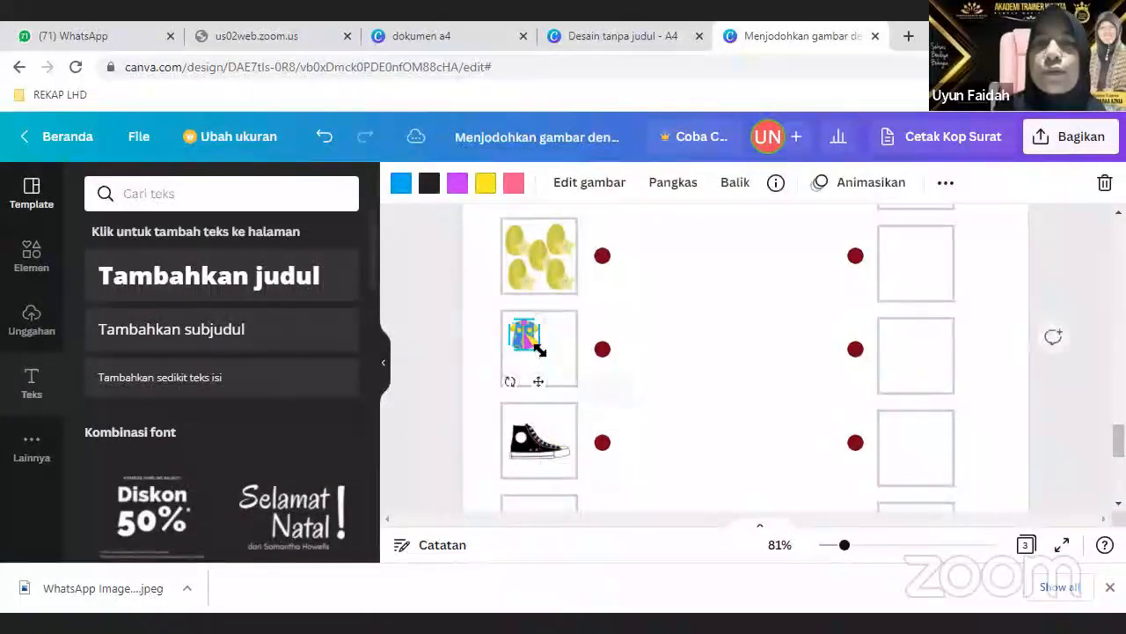
{"action": "left_click", "coordinate": [945, 182]}
{"action": "left_click", "coordinate": [938, 227]}
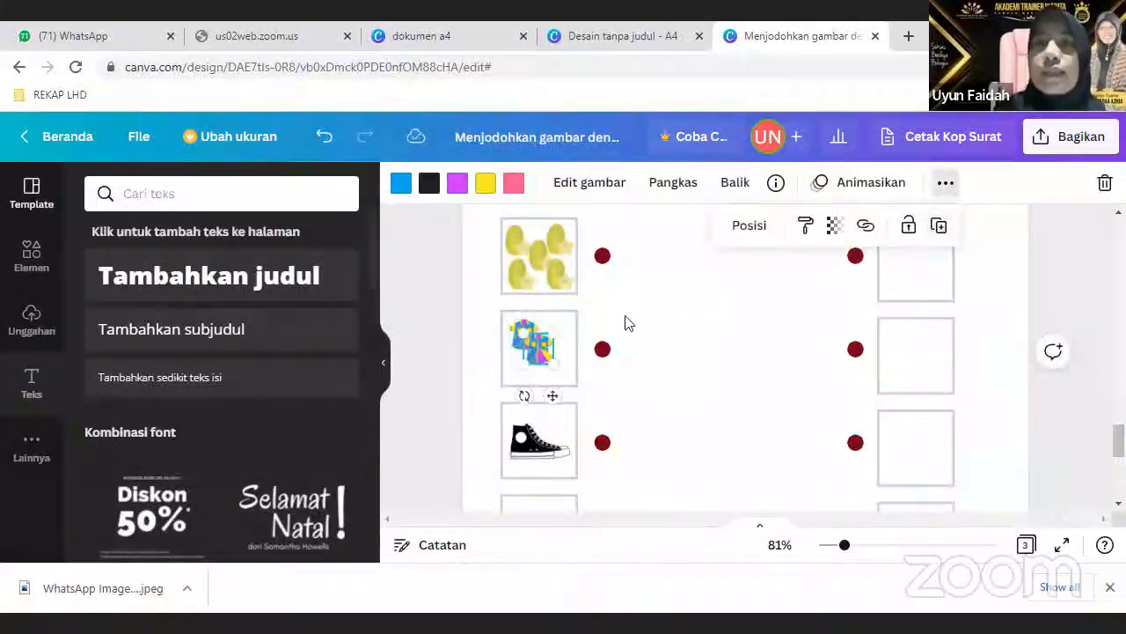
{"action": "left_click_drag", "start_coordinate": [549, 360], "coordinate": [550, 358]}
Step: Shrink the shoe picture to less than half its frame's width and place it in the frame's upper-left corner
{"action": "scroll", "coordinate": [620, 409], "scroll_direction": "down", "scroll_amount": 1}
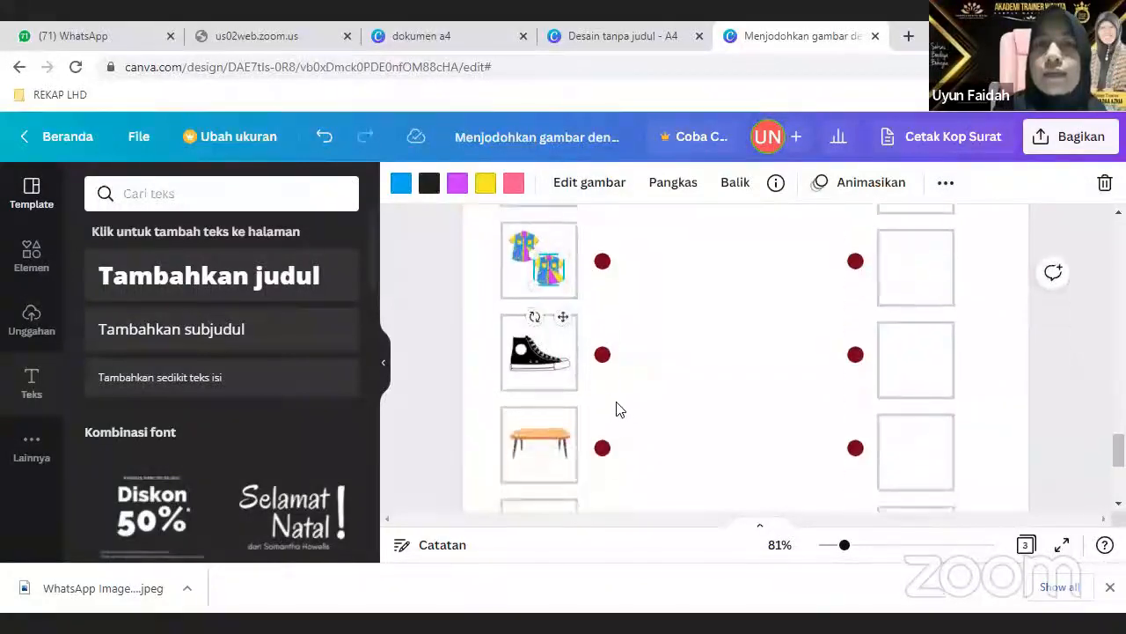
{"action": "left_click", "coordinate": [545, 373]}
{"action": "scroll", "coordinate": [566, 395], "scroll_direction": "up", "scroll_amount": 2}
{"action": "scroll", "coordinate": [567, 395], "scroll_direction": "down", "scroll_amount": 3}
{"action": "scroll", "coordinate": [568, 397], "scroll_direction": "up", "scroll_amount": 1}
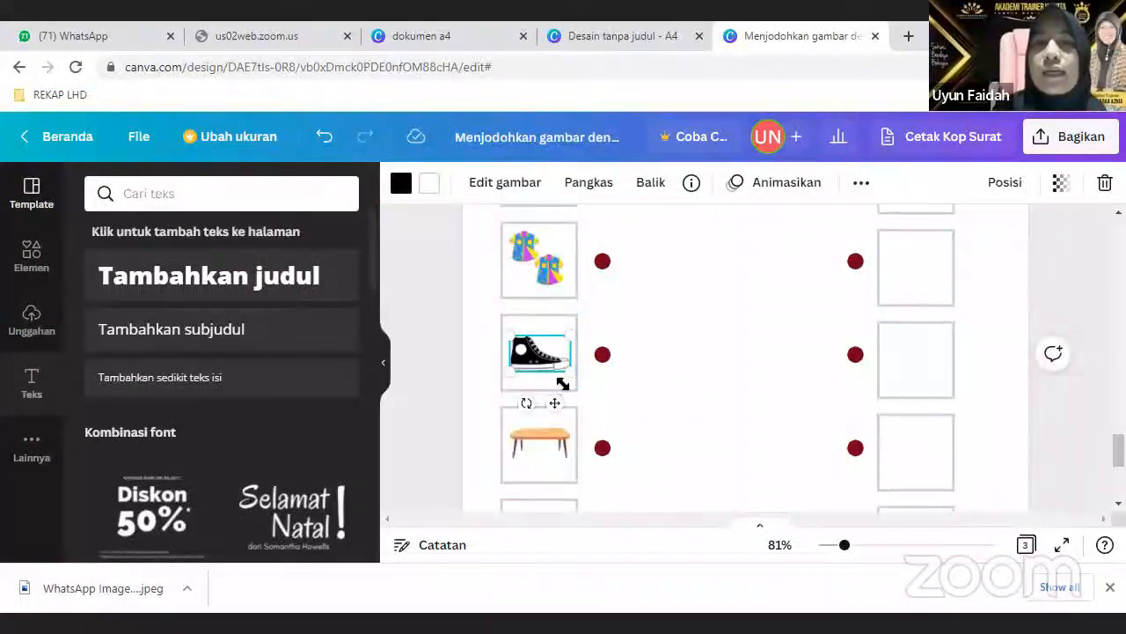
{"action": "left_click_drag", "start_coordinate": [566, 372], "coordinate": [530, 331]}
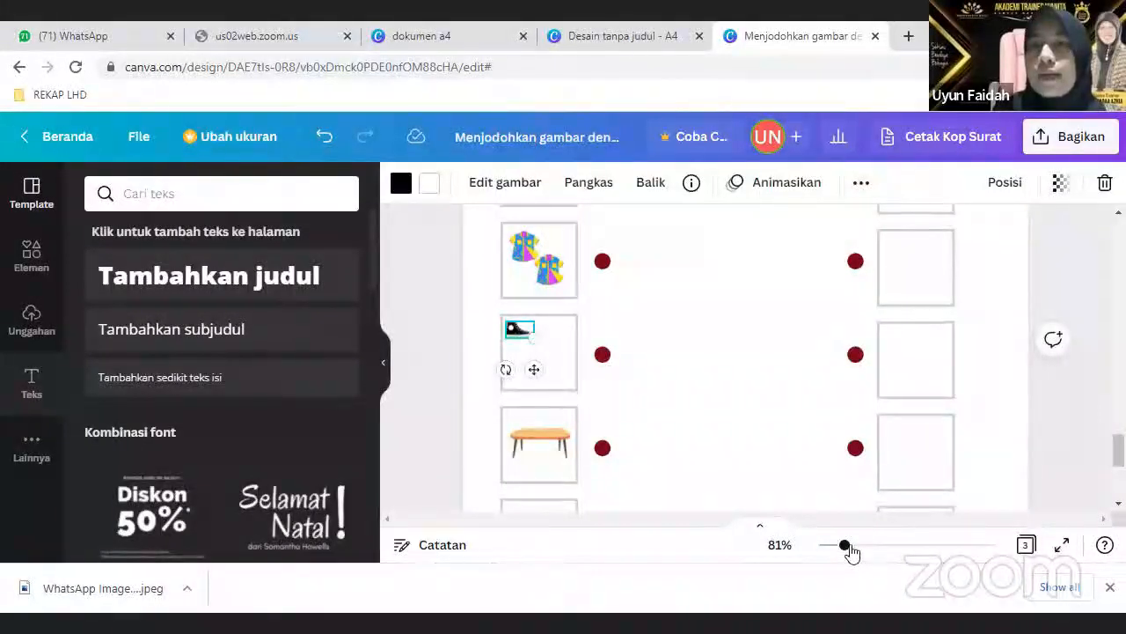
Step: Duplicate the small shoe twice, placing one copy beside the original and the other directly below it
{"action": "left_click_drag", "start_coordinate": [848, 546], "coordinate": [857, 546]}
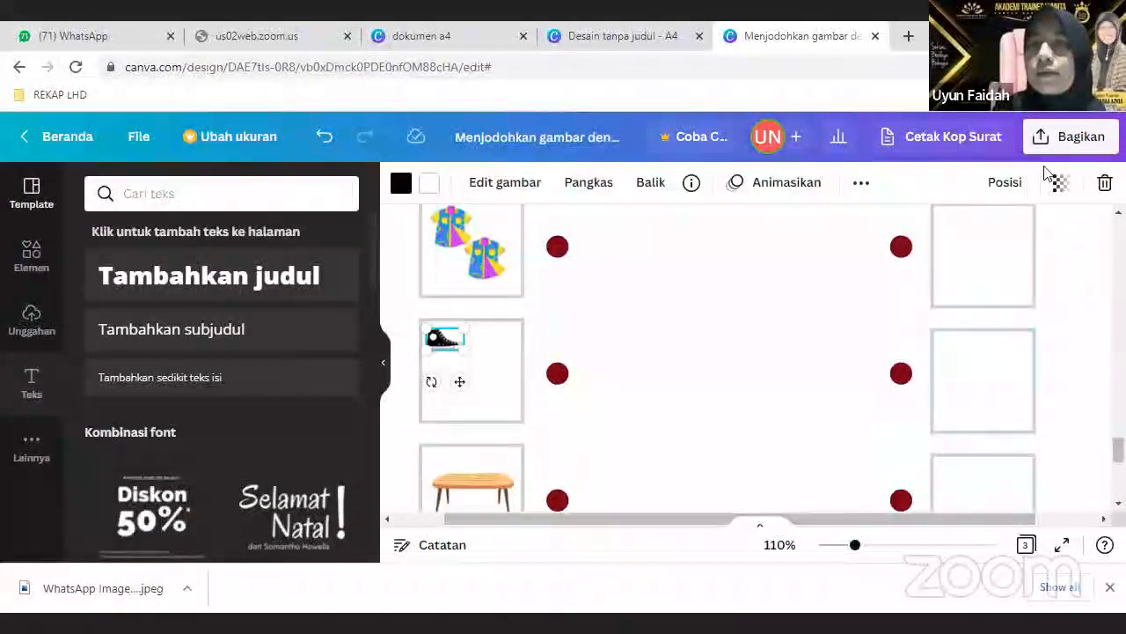
{"action": "left_click", "coordinate": [862, 185]}
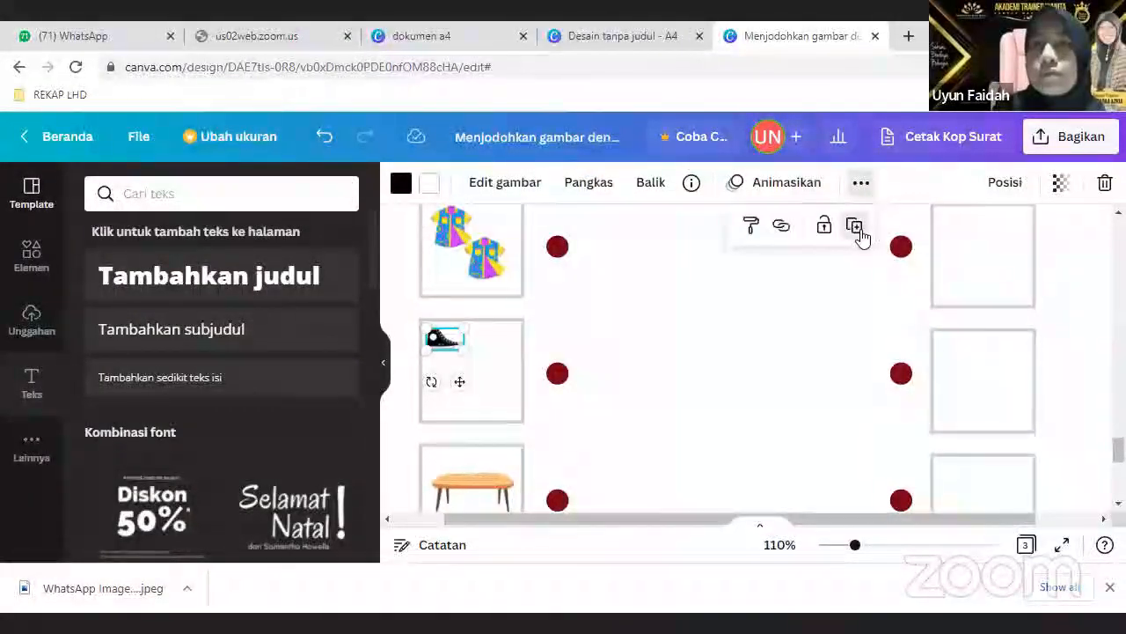
{"action": "left_click", "coordinate": [854, 227]}
{"action": "left_click", "coordinate": [862, 185]}
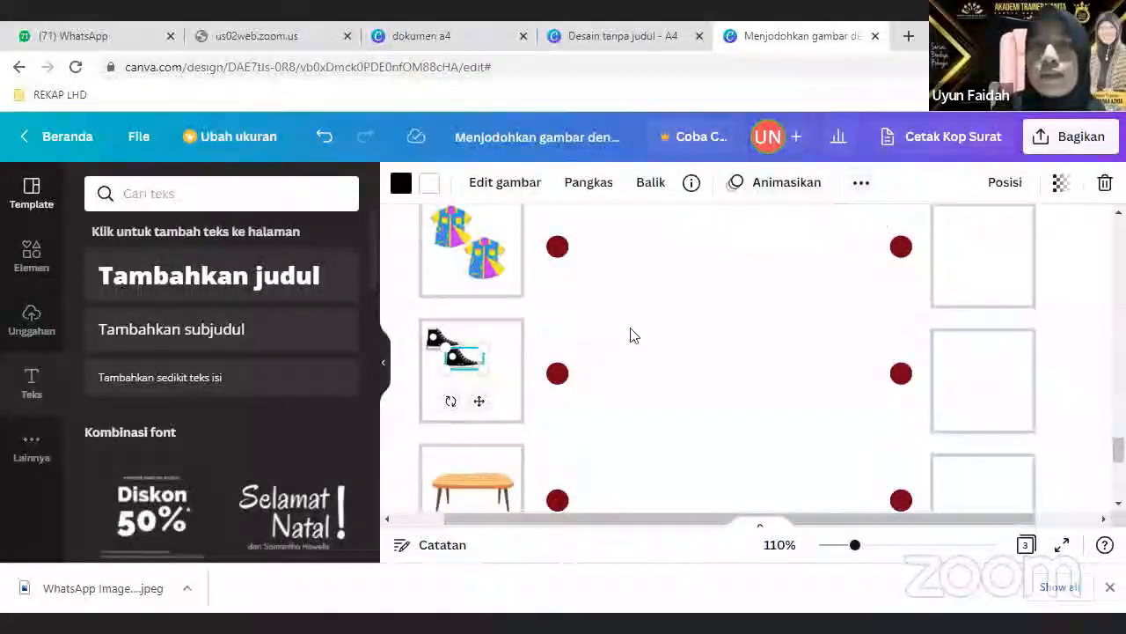
{"action": "left_click_drag", "start_coordinate": [479, 347], "coordinate": [499, 329]}
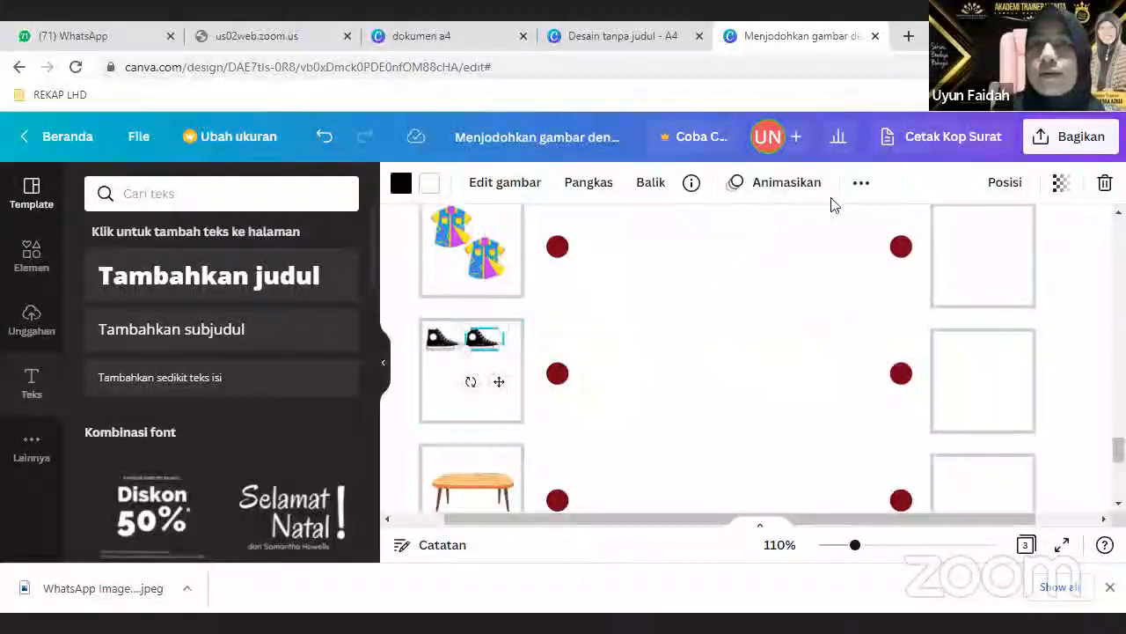
{"action": "left_click", "coordinate": [861, 183]}
{"action": "left_click", "coordinate": [855, 227]}
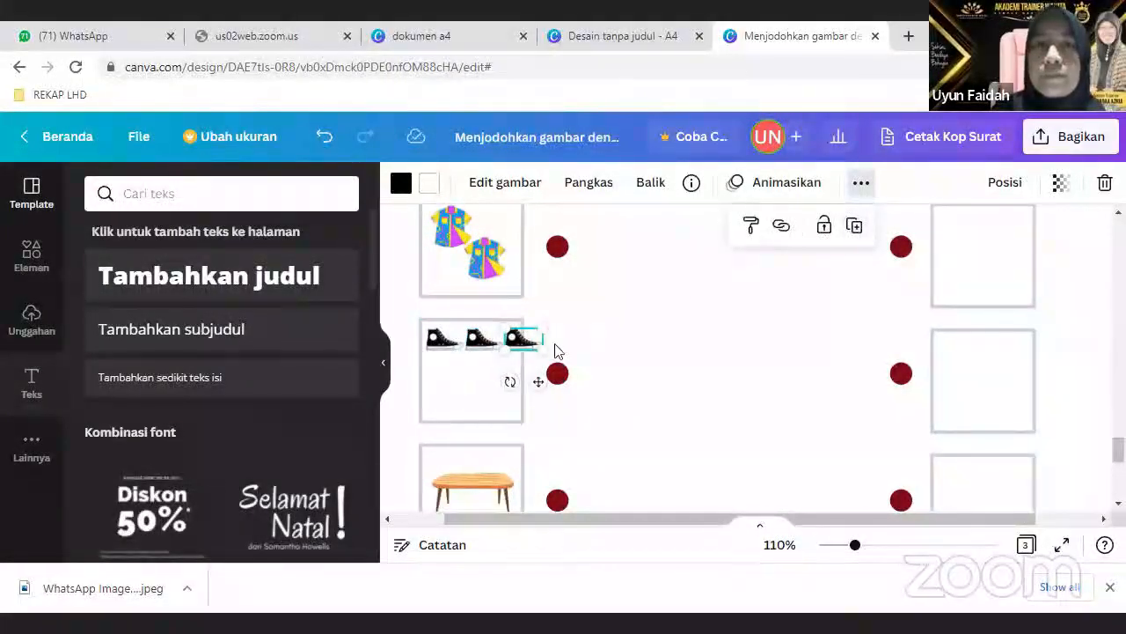
{"action": "left_click_drag", "start_coordinate": [521, 340], "coordinate": [457, 367]}
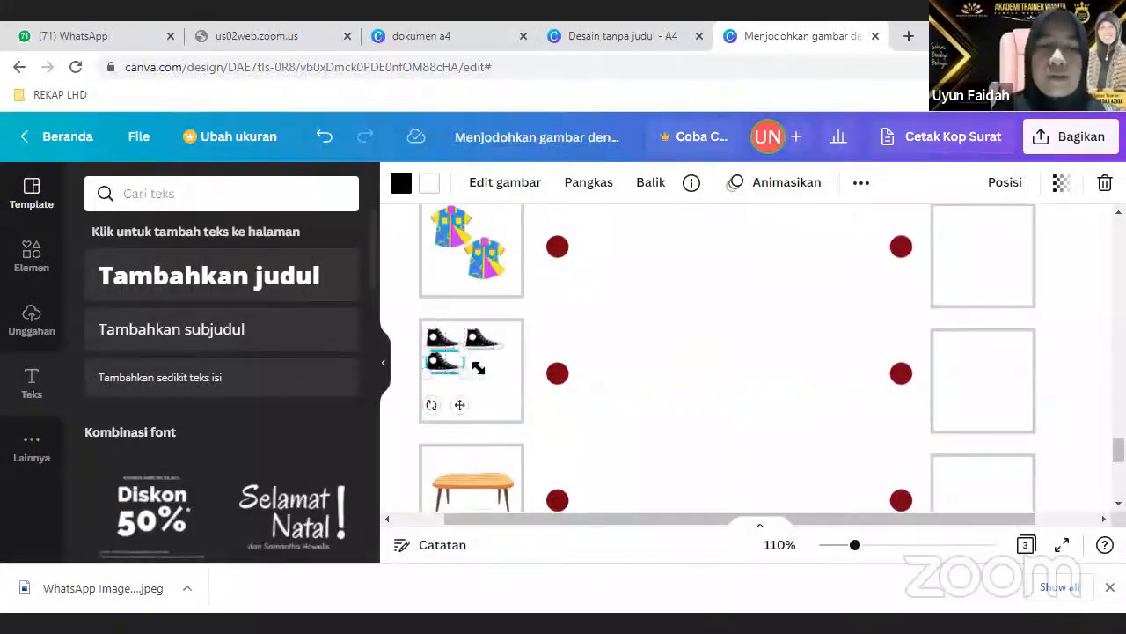
Step: Duplicate the three small shoes together and place the copies in the shoe frame to make three rows of two
{"action": "left_click", "coordinate": [482, 343], "text": "shift"}
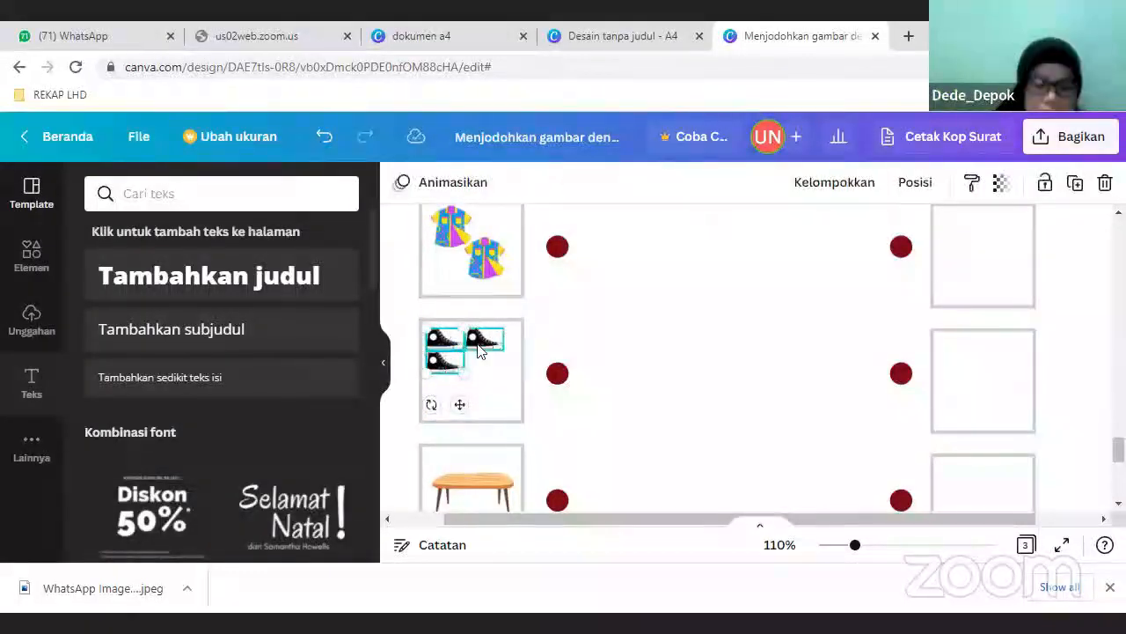
{"action": "left_click", "coordinate": [1074, 183]}
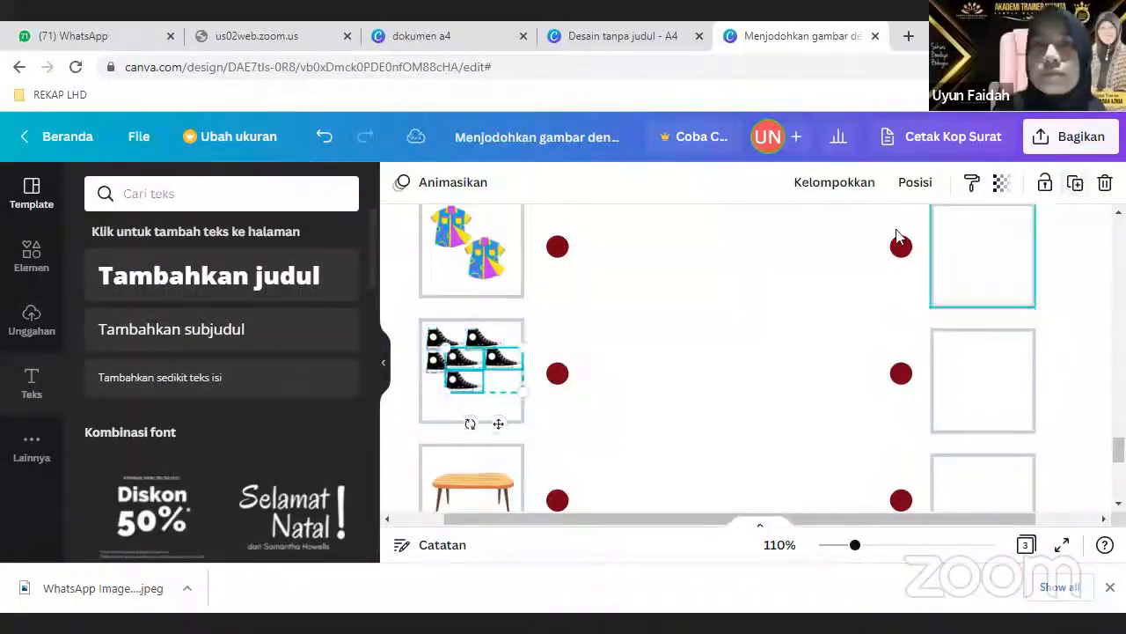
{"action": "left_click", "coordinate": [465, 379]}
{"action": "mouse_move", "coordinate": [465, 378]}
{"action": "left_mouse_down"}
{"action": "mouse_move", "coordinate": [450, 395]}
{"action": "mouse_move", "coordinate": [458, 400]}
{"action": "left_mouse_up"}
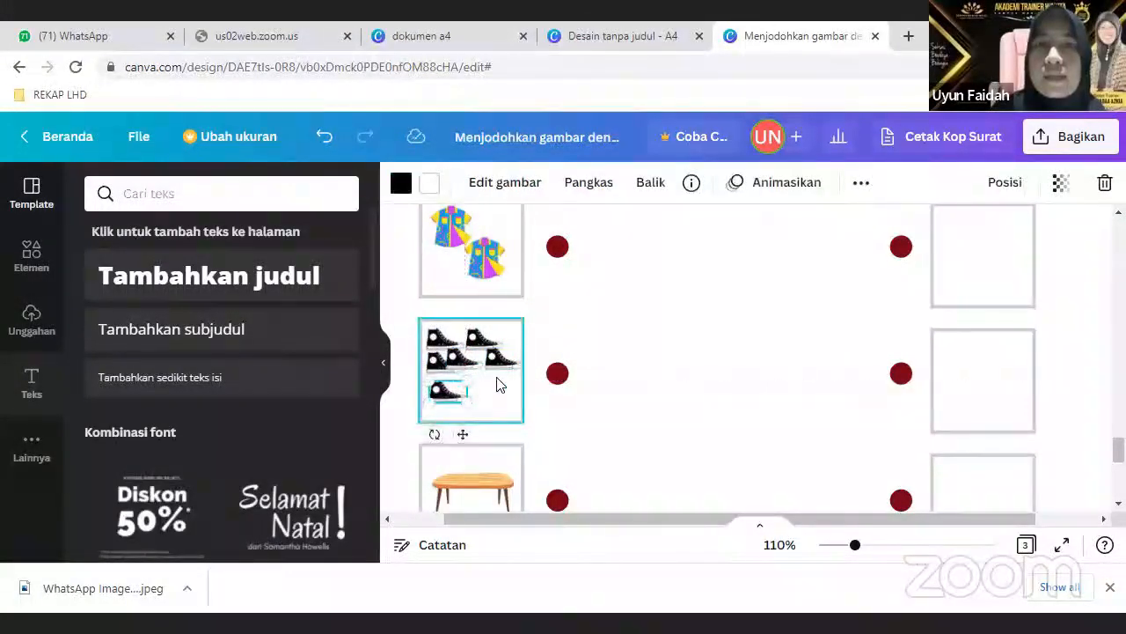
{"action": "left_click_drag", "start_coordinate": [498, 360], "coordinate": [494, 393]}
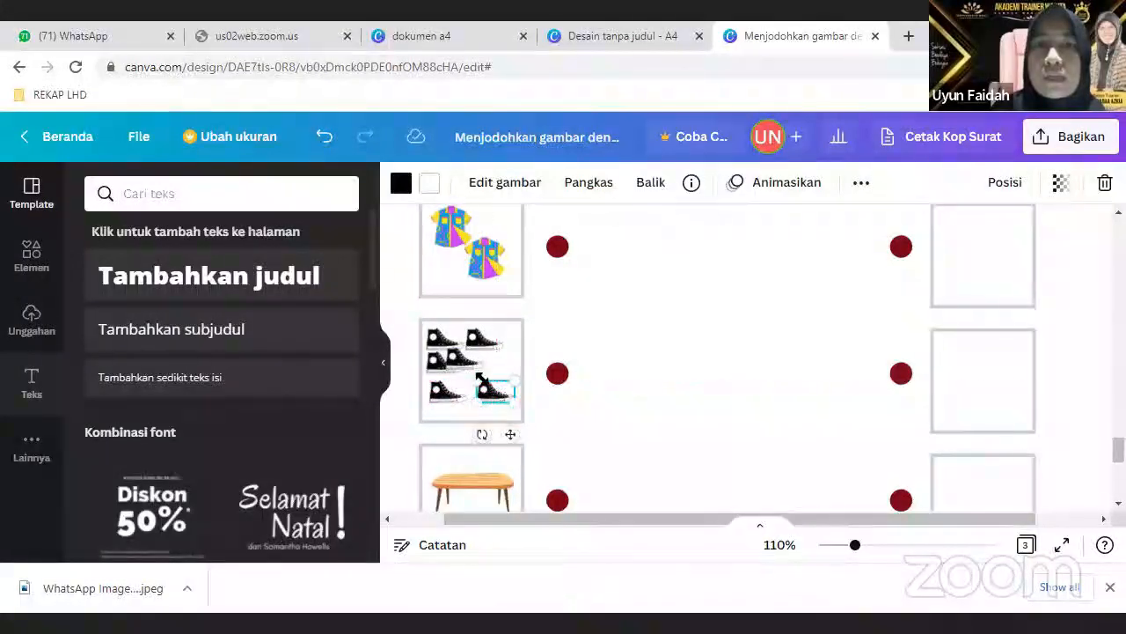
{"action": "left_click", "coordinate": [508, 373]}
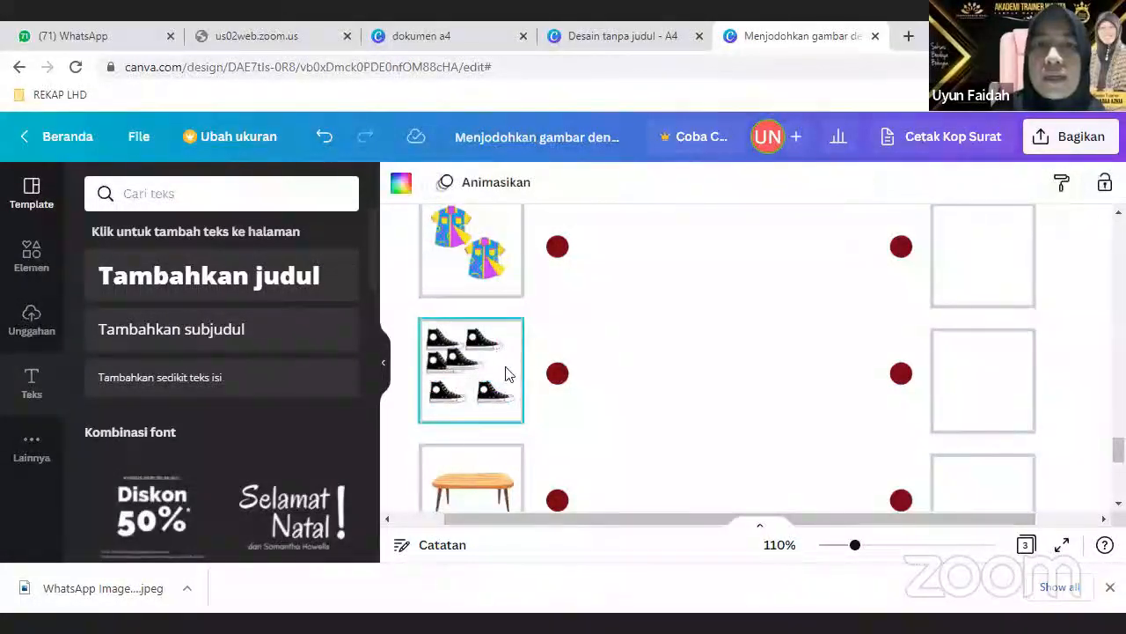
{"action": "left_click_drag", "start_coordinate": [467, 358], "coordinate": [486, 364]}
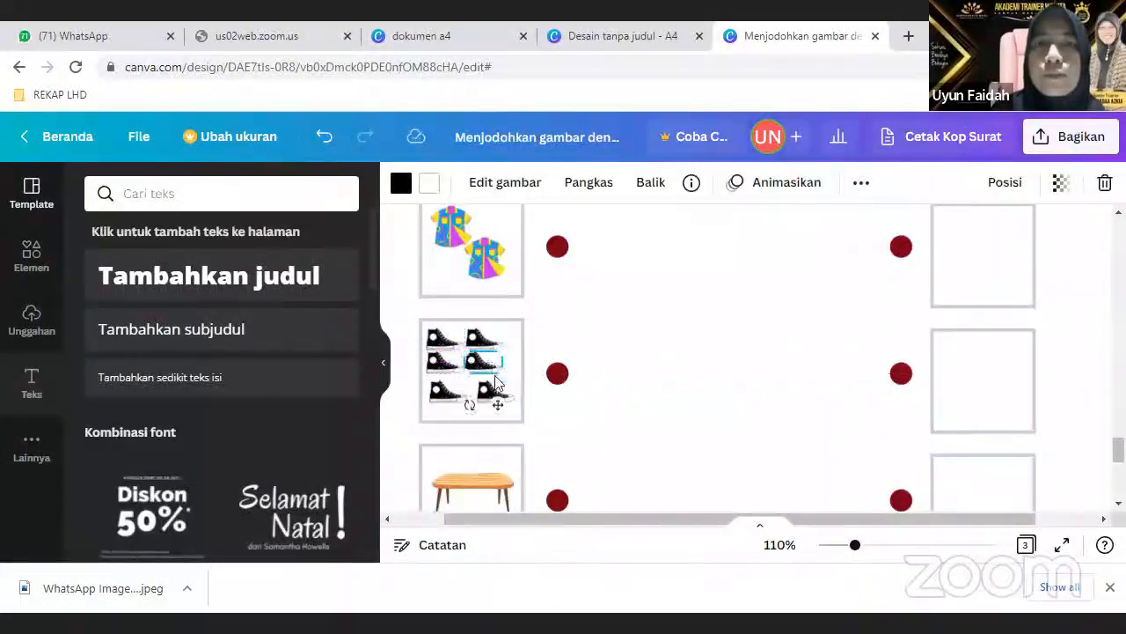
Step: Align the six shoes into two neat columns by adjusting the upper shoes within their frame
{"action": "scroll", "coordinate": [528, 370], "scroll_direction": "down", "scroll_amount": 1}
{"action": "left_click", "coordinate": [545, 329]}
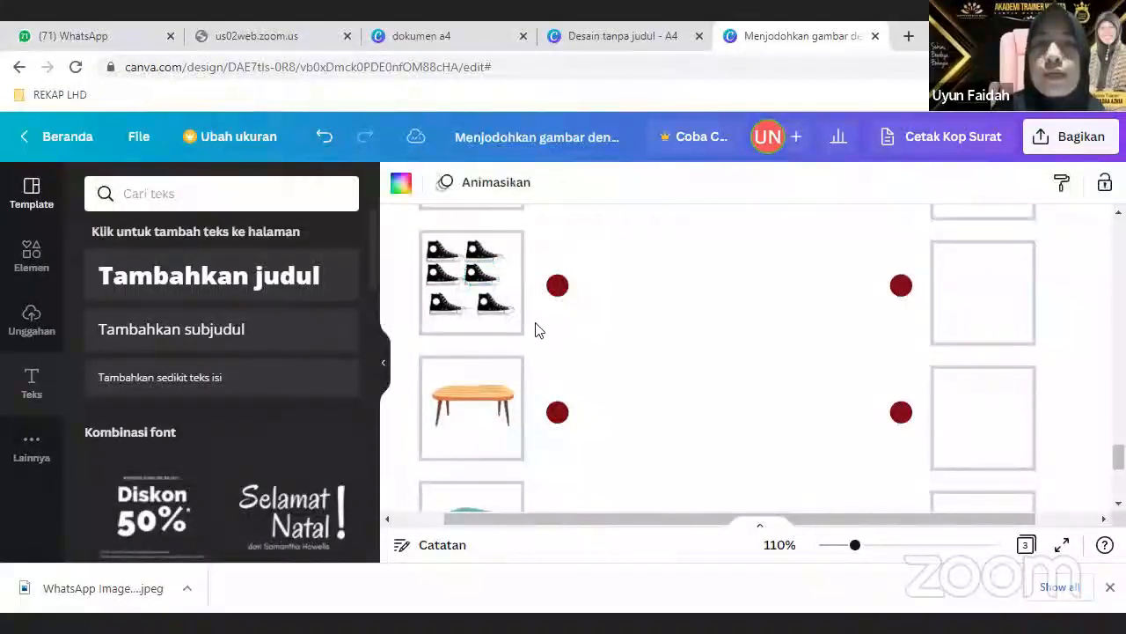
{"action": "left_click", "coordinate": [486, 280]}
{"action": "left_click_drag", "start_coordinate": [486, 280], "coordinate": [491, 251]}
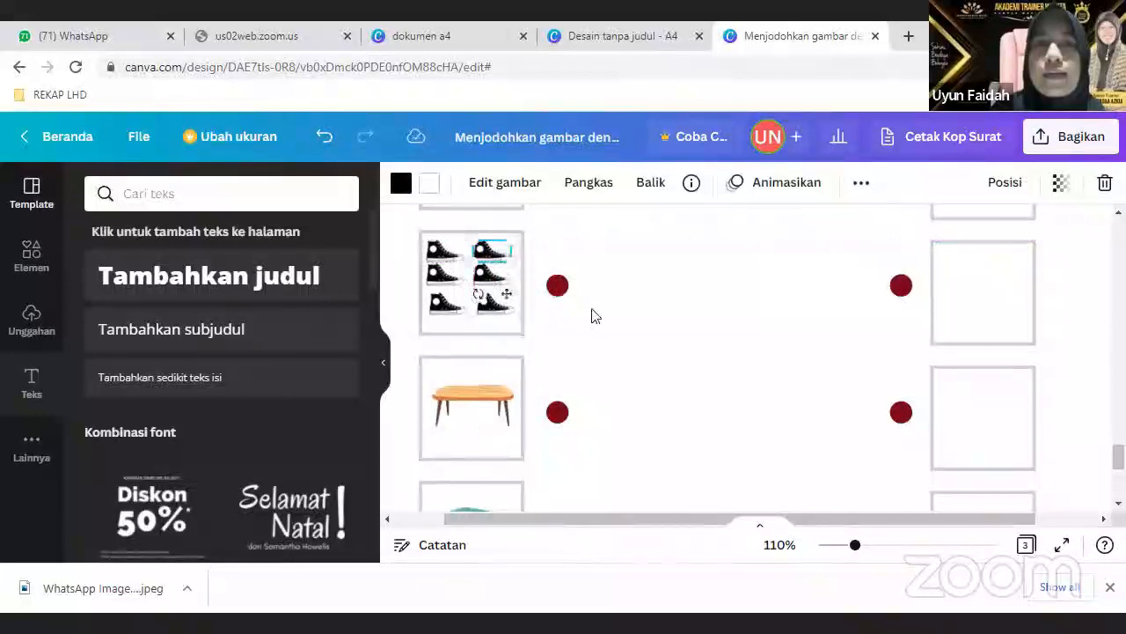
{"action": "left_click", "coordinate": [594, 317]}
{"action": "left_click", "coordinate": [438, 255]}
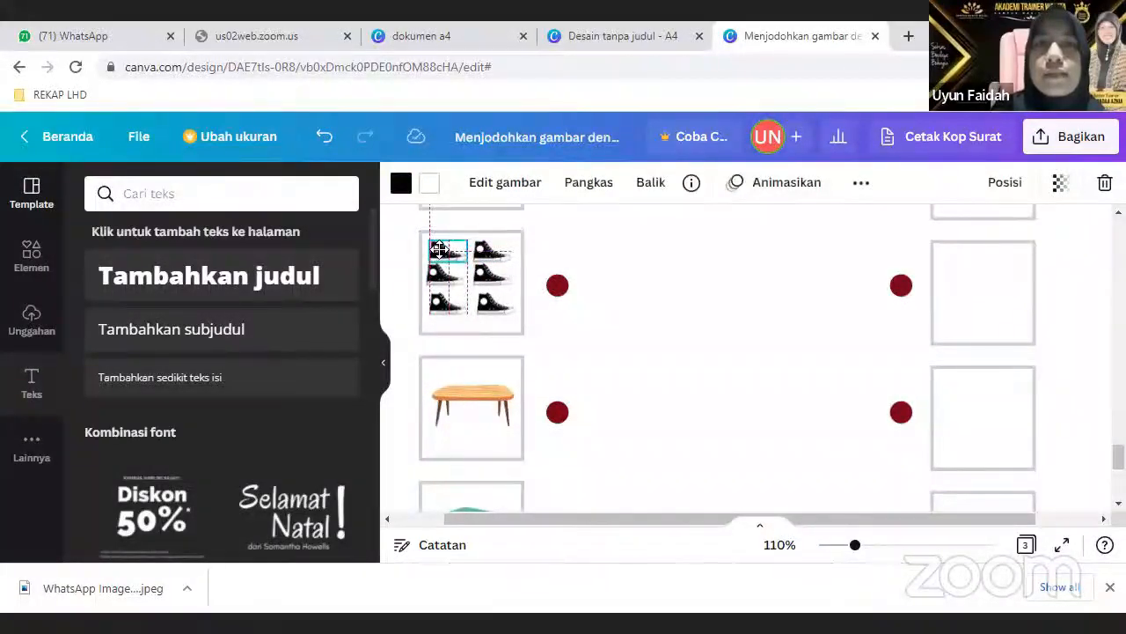
{"action": "left_click_drag", "start_coordinate": [437, 246], "coordinate": [449, 276]}
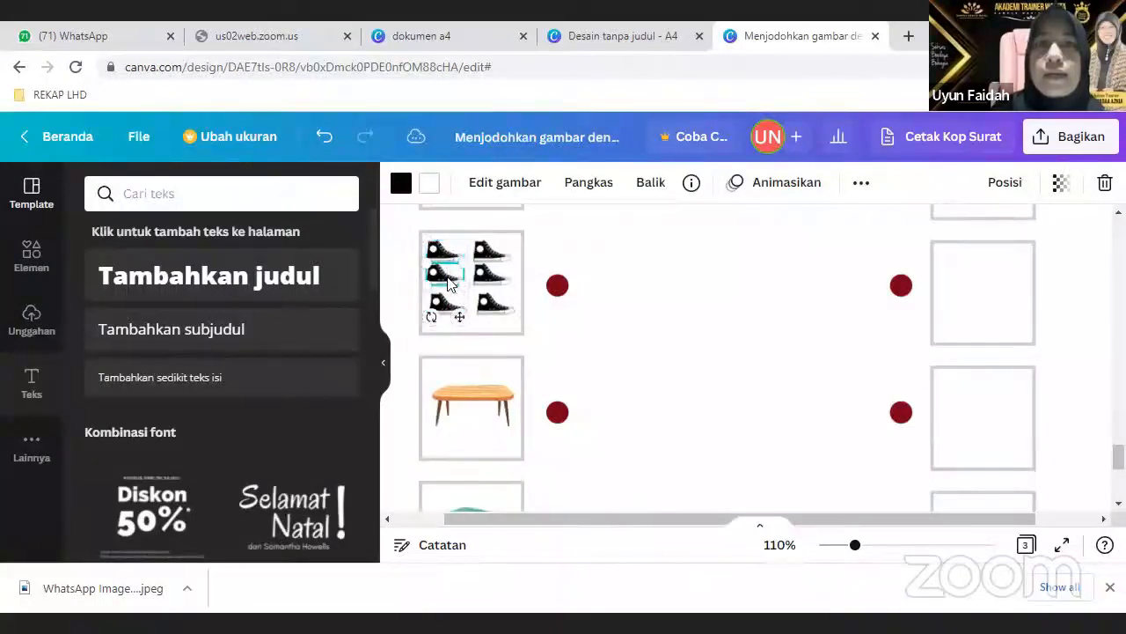
{"action": "left_click", "coordinate": [563, 338]}
{"action": "scroll", "coordinate": [516, 408], "scroll_direction": "up", "scroll_amount": 10}
{"action": "scroll", "coordinate": [515, 408], "scroll_direction": "down", "scroll_amount": 3}
{"action": "scroll", "coordinate": [510, 400], "scroll_direction": "up", "scroll_amount": 1}
{"action": "scroll", "coordinate": [506, 396], "scroll_direction": "down", "scroll_amount": 5}
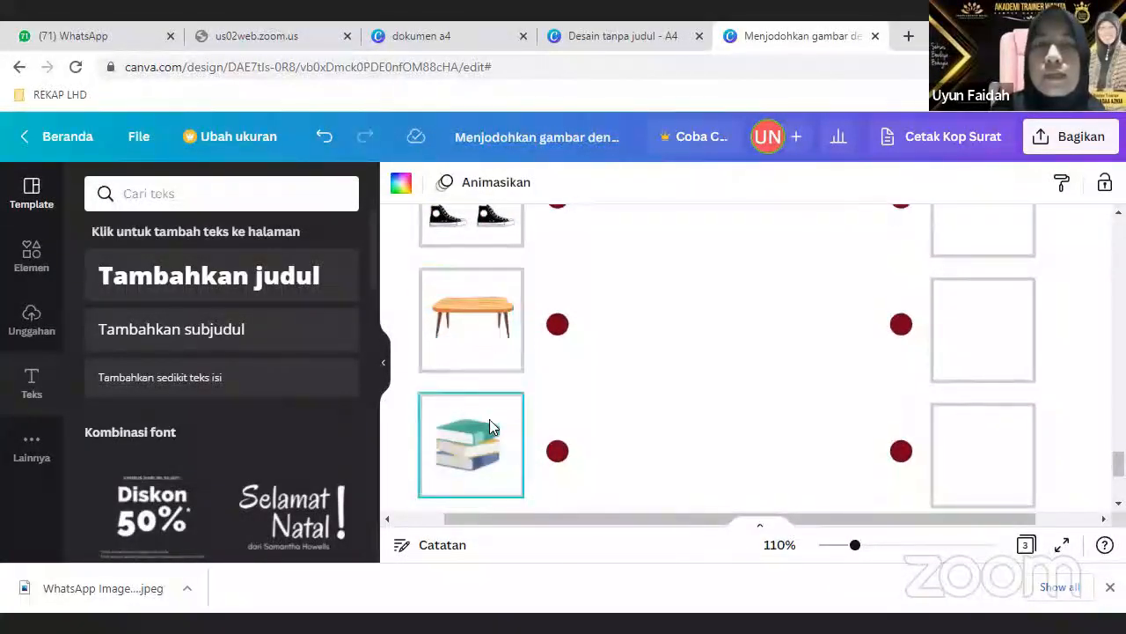
{"action": "left_click", "coordinate": [490, 419]}
{"action": "scroll", "coordinate": [655, 407], "scroll_direction": "up", "scroll_amount": 2}
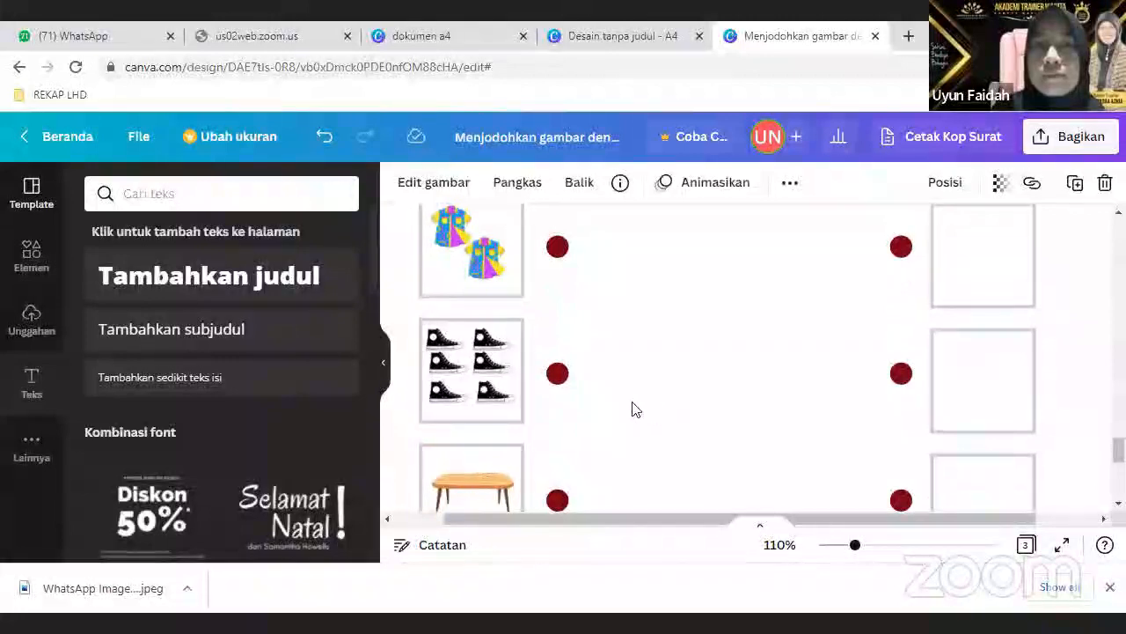
Step: Add a heading text reading "1" and centre it in the empty answer frame opposite the carrots
{"action": "scroll", "coordinate": [634, 407], "scroll_direction": "up", "scroll_amount": 4}
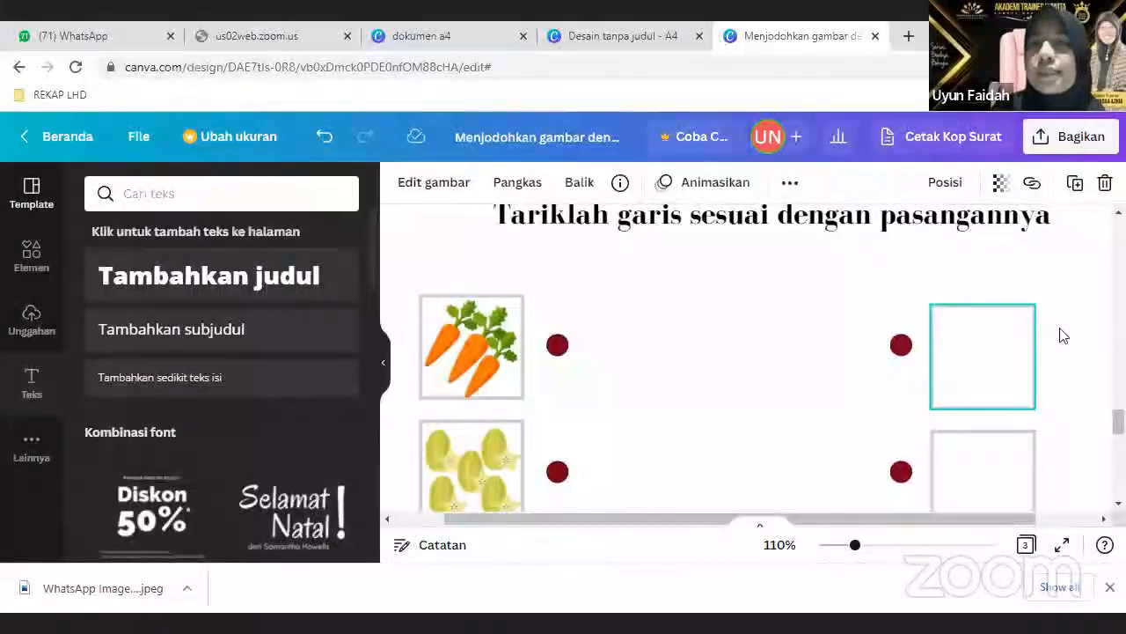
{"action": "left_click", "coordinate": [969, 384]}
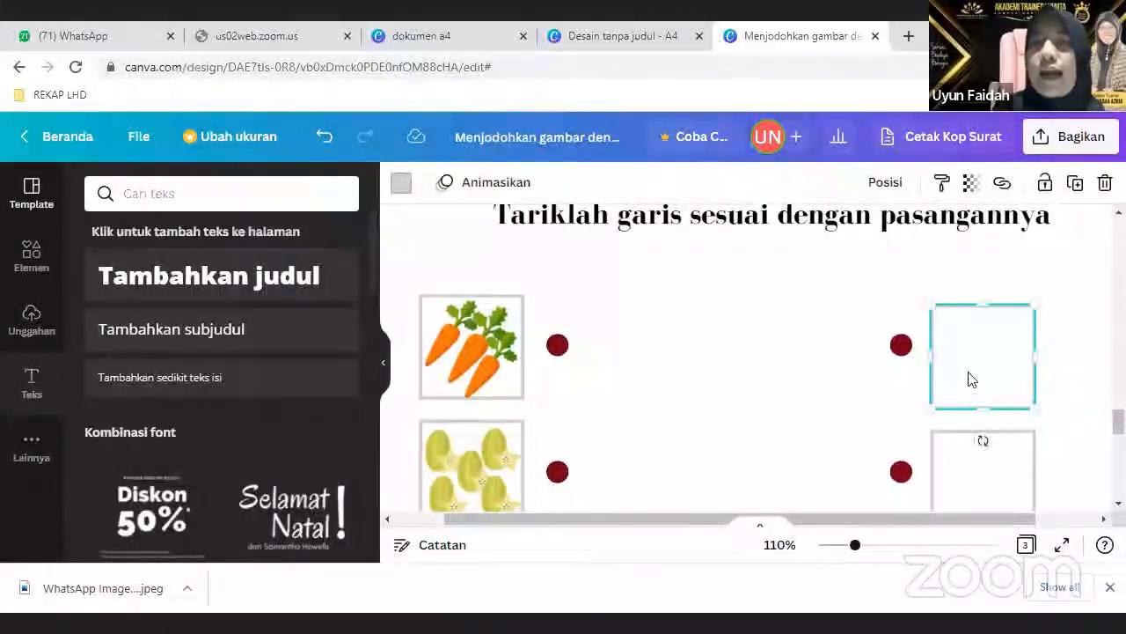
{"action": "left_click", "coordinate": [217, 293]}
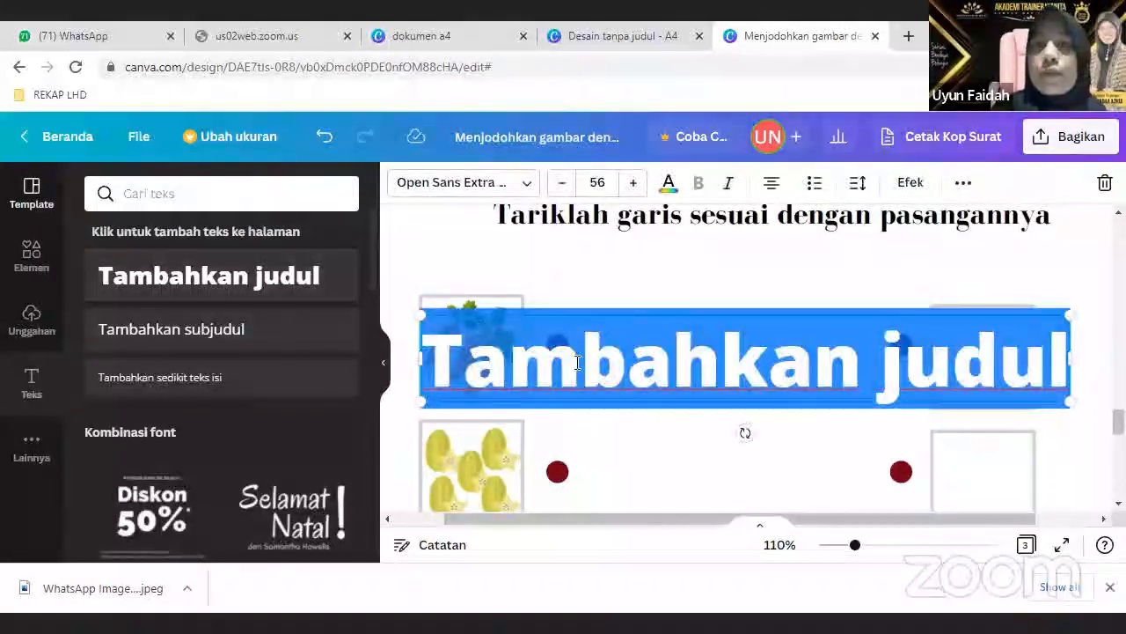
{"action": "type", "text": "1"}
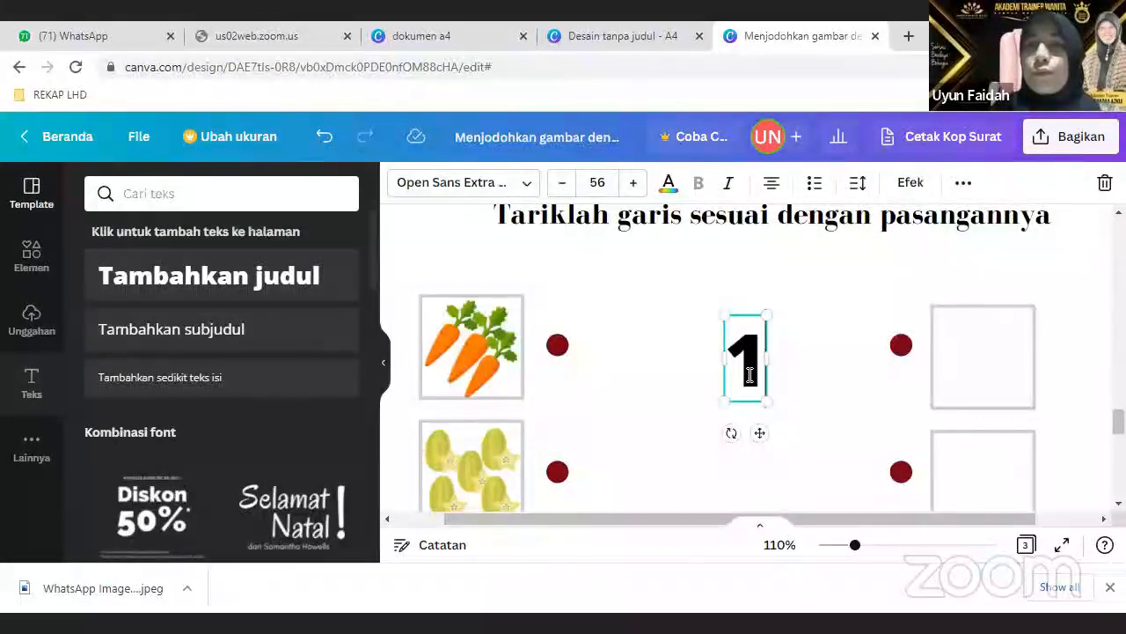
{"action": "left_click", "coordinate": [795, 419]}
{"action": "left_click_drag", "start_coordinate": [747, 370], "coordinate": [991, 369]}
Step: Duplicate the number 1, centre the copy in the answer frame opposite the star fruits, and change it to "2"
{"action": "left_click", "coordinate": [963, 183]}
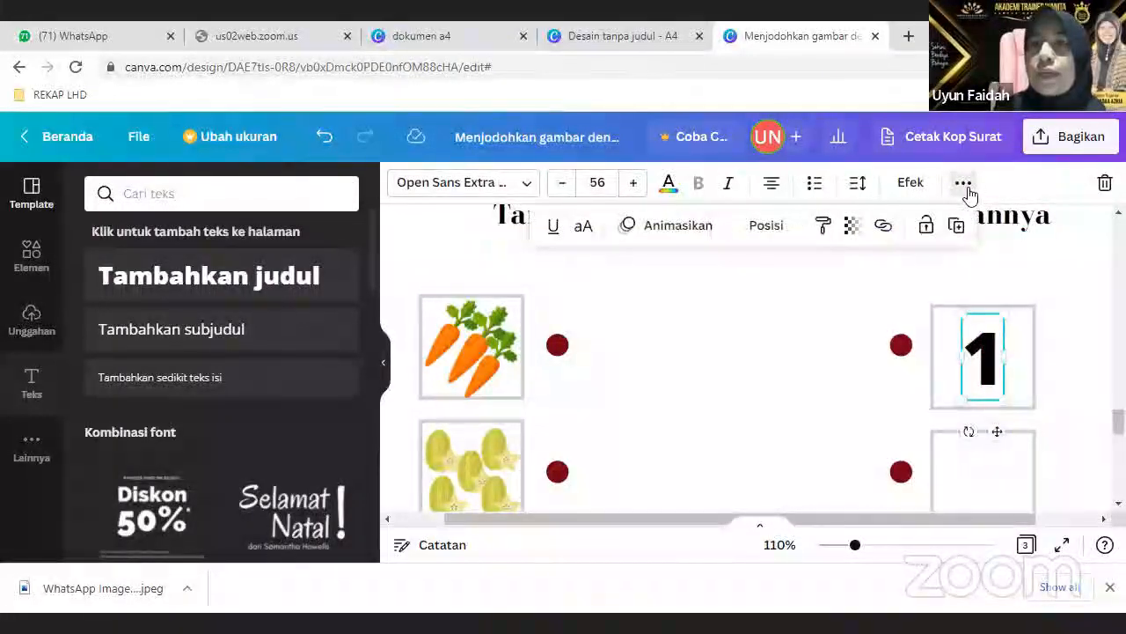
{"action": "left_click", "coordinate": [957, 226]}
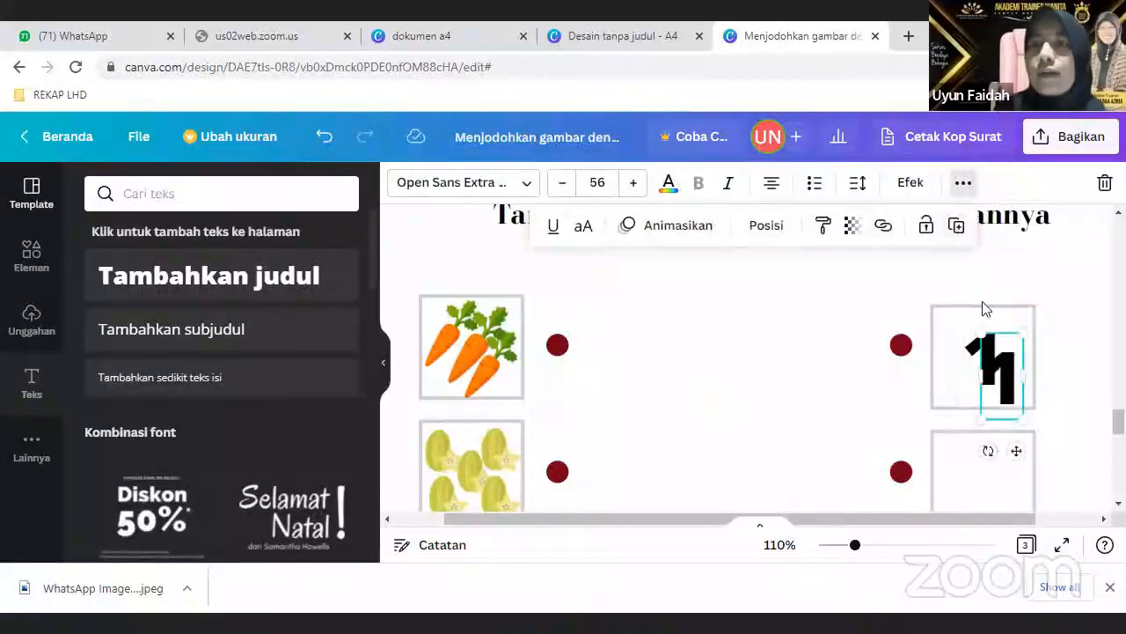
{"action": "scroll", "coordinate": [1000, 335], "scroll_direction": "down", "scroll_amount": 3}
{"action": "left_click_drag", "start_coordinate": [1017, 230], "coordinate": [992, 333]}
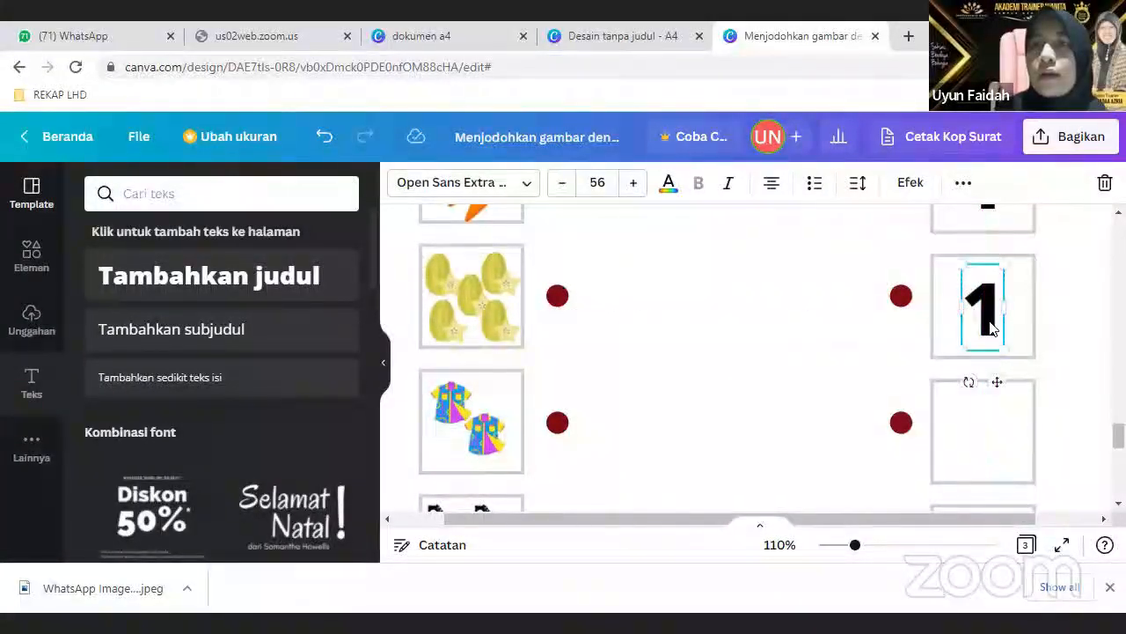
{"action": "double_click", "coordinate": [989, 311]}
{"action": "type", "text": "2"}
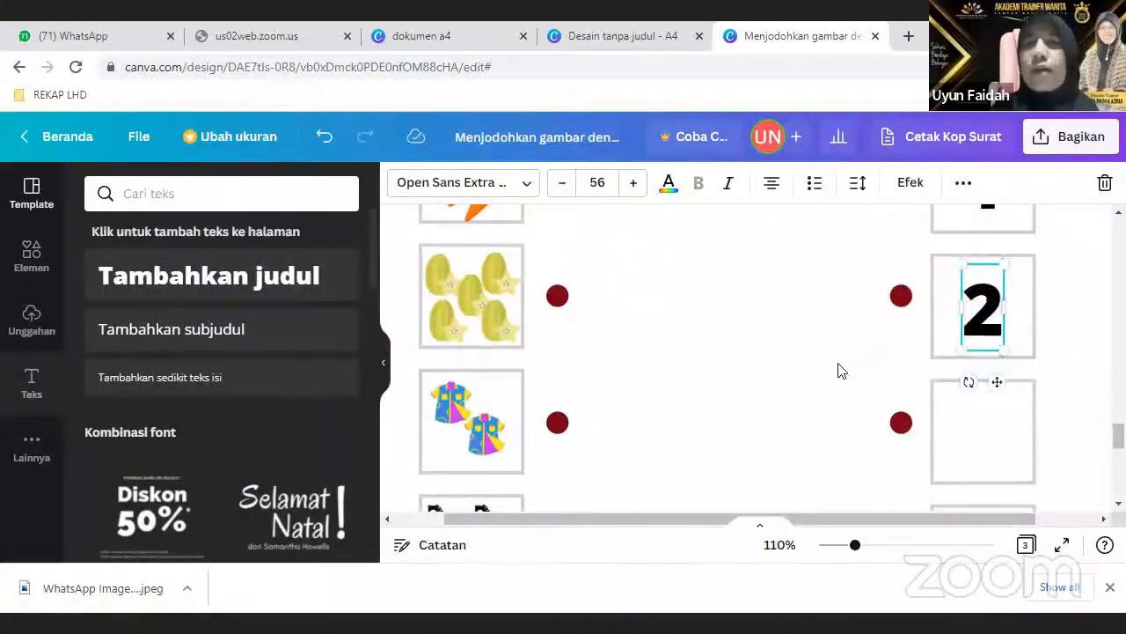
{"action": "left_click", "coordinate": [867, 373]}
Step: Duplicate the number 2, centre the copy in the answer frame opposite the shirts, and change it to "3"
{"action": "left_click", "coordinate": [1000, 325]}
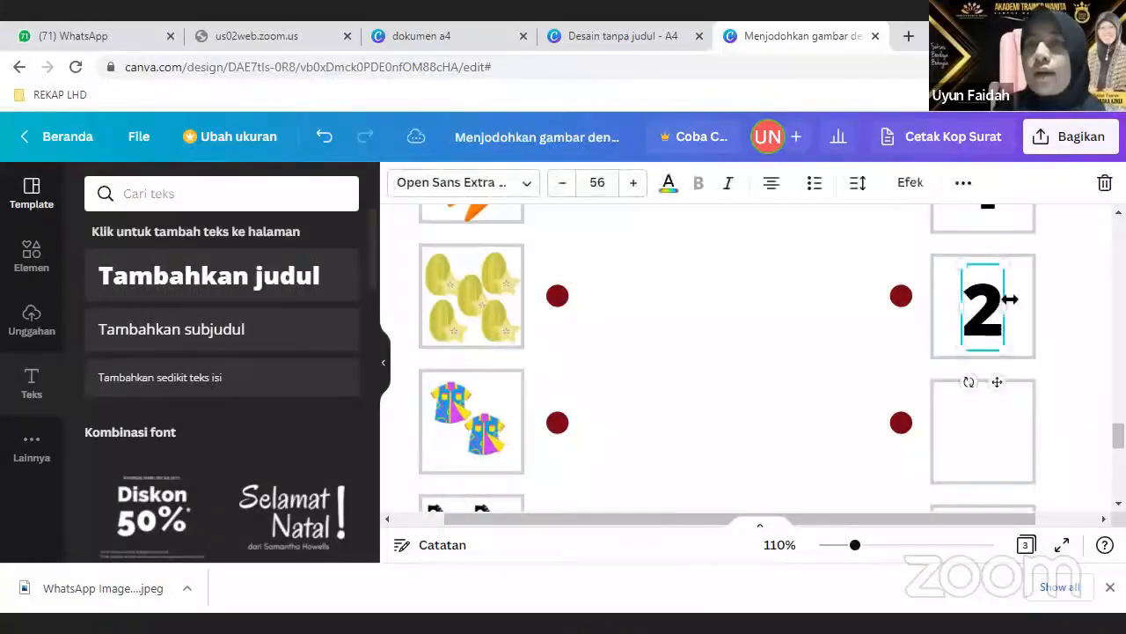
{"action": "left_click", "coordinate": [963, 196]}
{"action": "left_click", "coordinate": [956, 227]}
{"action": "left_click_drag", "start_coordinate": [996, 332], "coordinate": [985, 432]}
{"action": "double_click", "coordinate": [985, 438]}
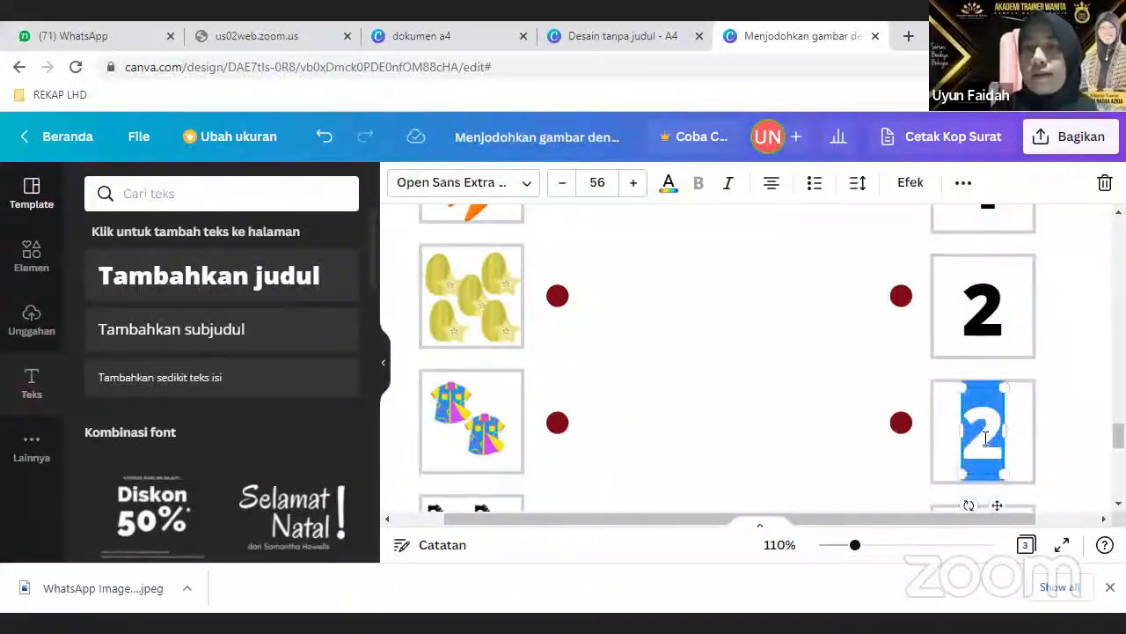
{"action": "type", "text": "3"}
Step: Duplicate the number 3, place the copy in the answer frame opposite the shoes, and change it to "4"
{"action": "scroll", "coordinate": [885, 452], "scroll_direction": "down", "scroll_amount": 2}
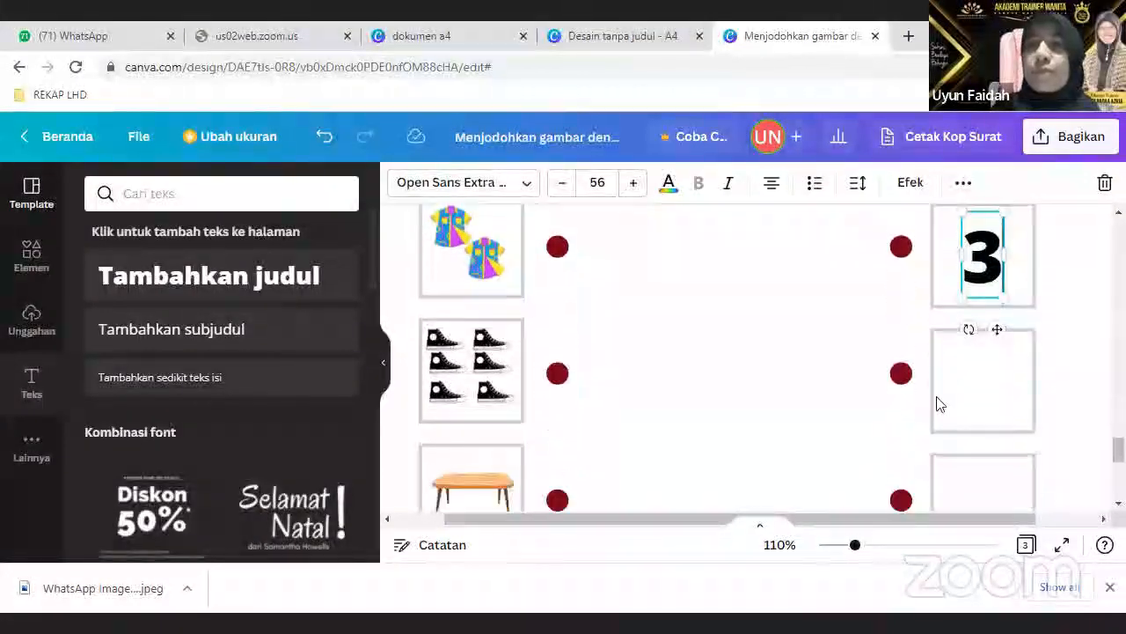
{"action": "left_click", "coordinate": [860, 319]}
{"action": "left_click", "coordinate": [986, 233]}
{"action": "left_click", "coordinate": [963, 184]}
{"action": "left_click", "coordinate": [959, 233]}
{"action": "left_click_drag", "start_coordinate": [991, 264], "coordinate": [991, 381]}
{"action": "double_click", "coordinate": [991, 381]}
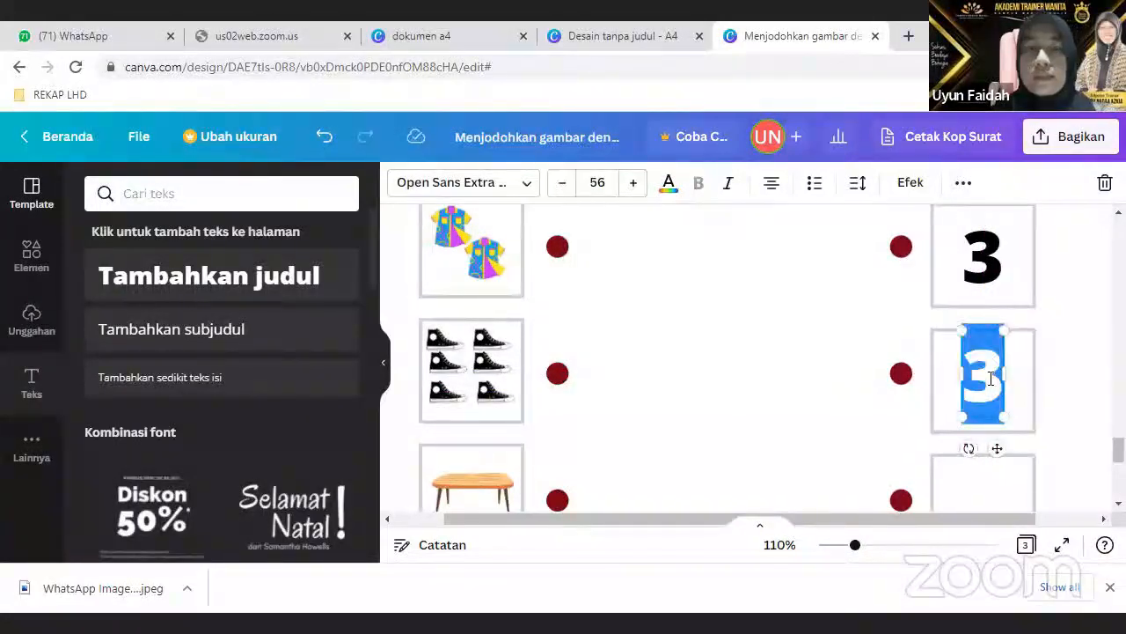
{"action": "type", "text": "4"}
{"action": "left_click", "coordinate": [948, 402]}
Step: Duplicate the number 4, place the copy in the answer frame opposite the table, and change it to "5"
{"action": "left_click", "coordinate": [983, 379]}
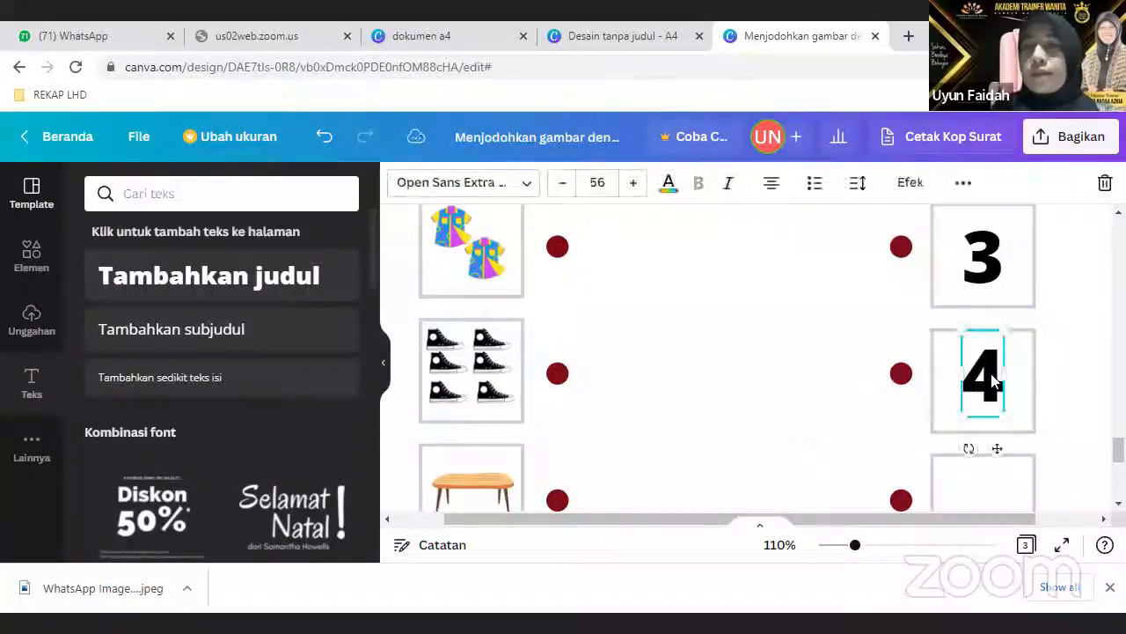
{"action": "left_click", "coordinate": [963, 183]}
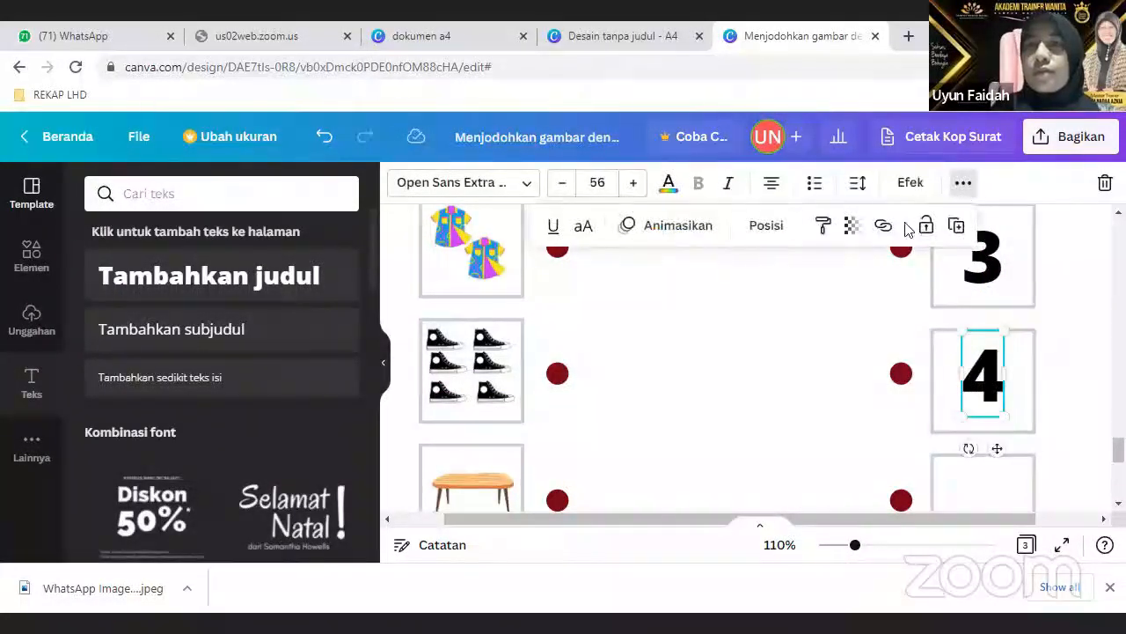
{"action": "left_click", "coordinate": [956, 226]}
{"action": "scroll", "coordinate": [994, 352], "scroll_direction": "down", "scroll_amount": 2}
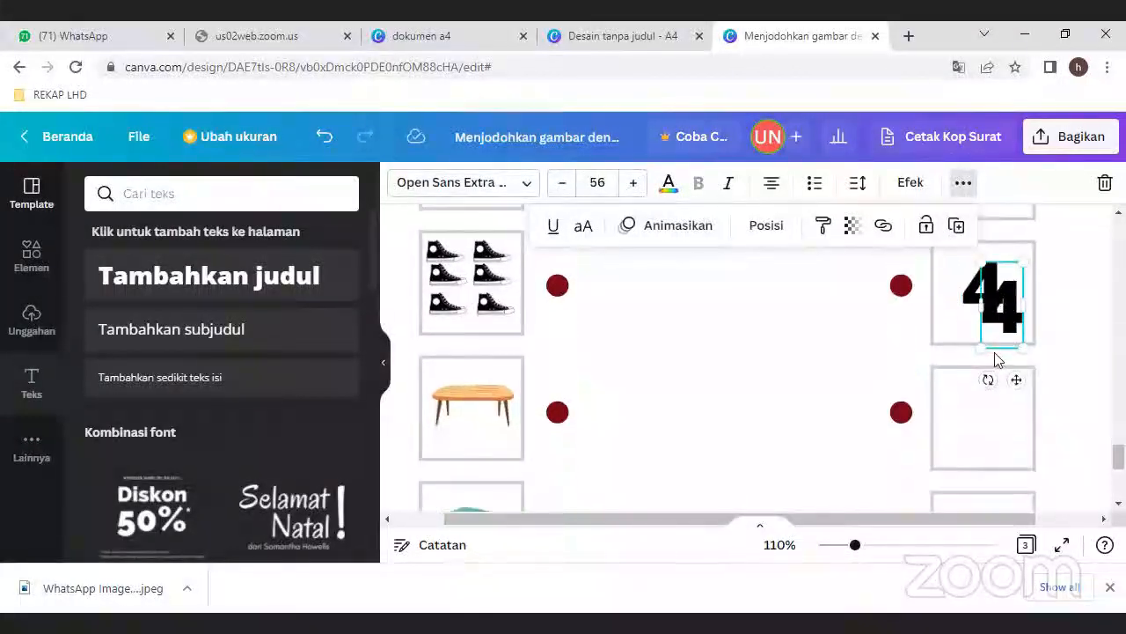
{"action": "left_click_drag", "start_coordinate": [999, 318], "coordinate": [991, 419]}
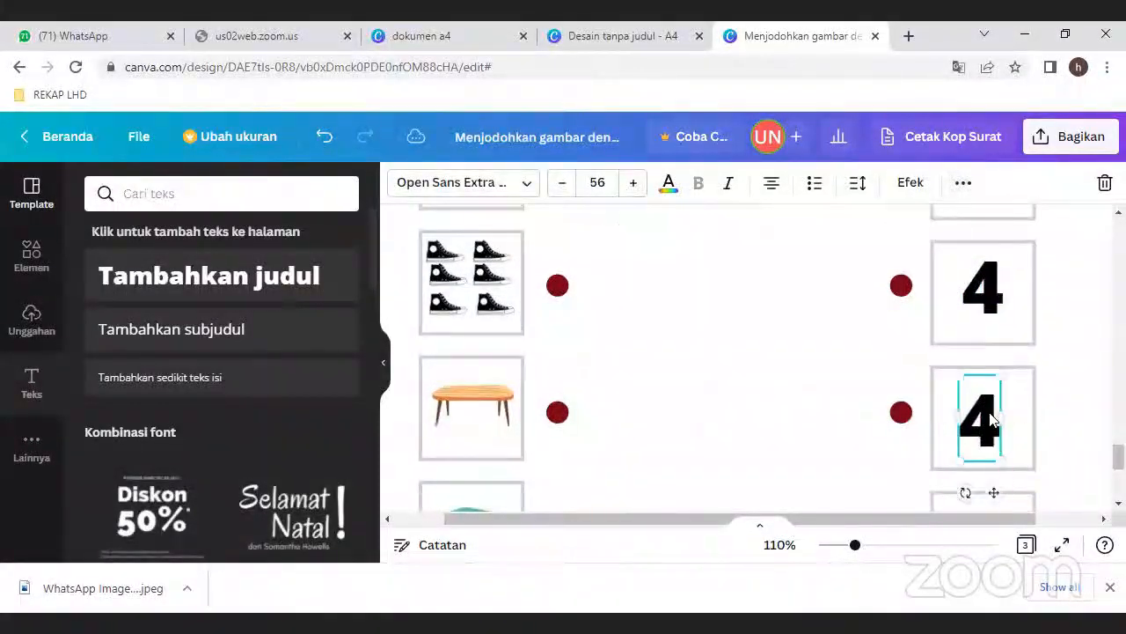
{"action": "double_click", "coordinate": [990, 415]}
{"action": "type", "text": "5"}
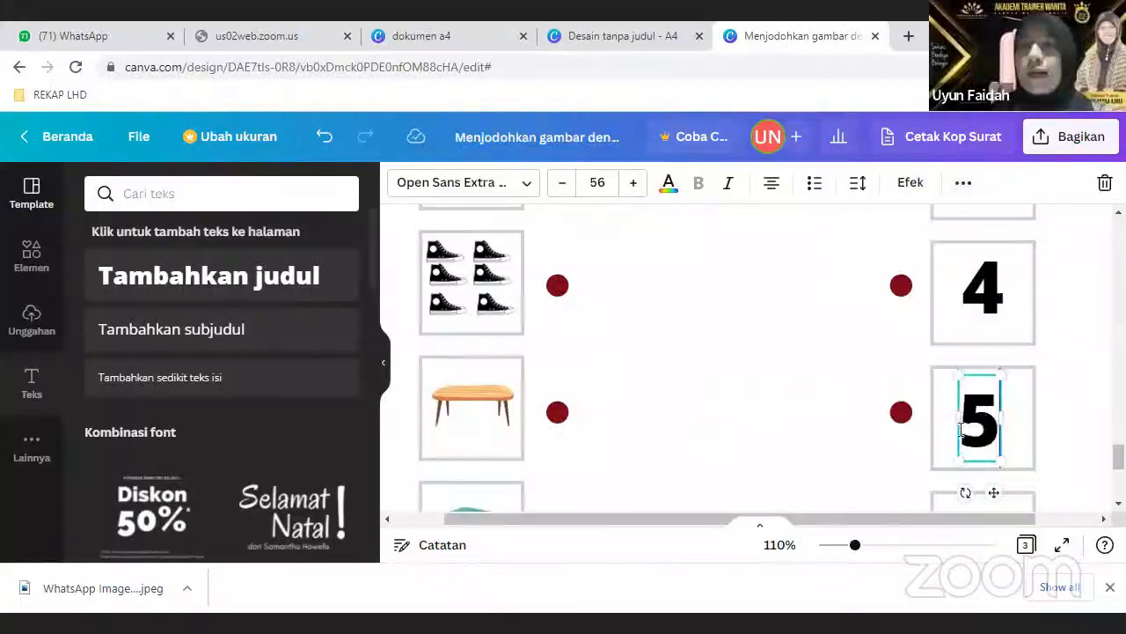
Step: Duplicate the number 5, centre the copy in the answer frame opposite the books, and change it to "6"
{"action": "left_click", "coordinate": [964, 185]}
{"action": "left_click", "coordinate": [960, 231]}
{"action": "scroll", "coordinate": [961, 277], "scroll_direction": "down", "scroll_amount": 2}
{"action": "left_click_drag", "start_coordinate": [978, 362], "coordinate": [982, 356]}
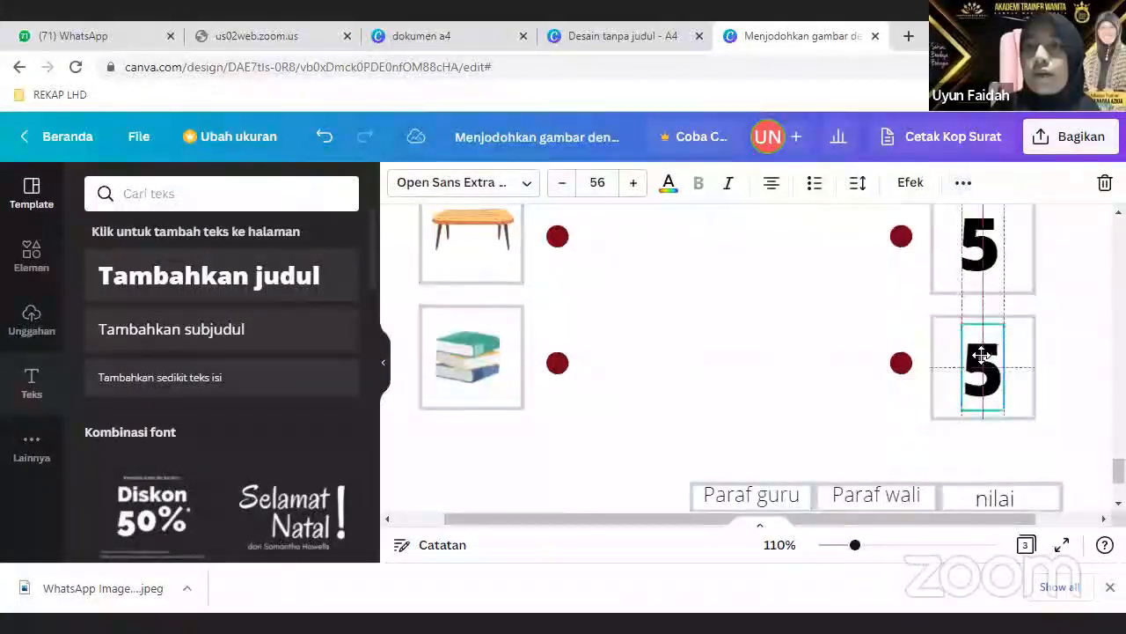
{"action": "double_click", "coordinate": [982, 363]}
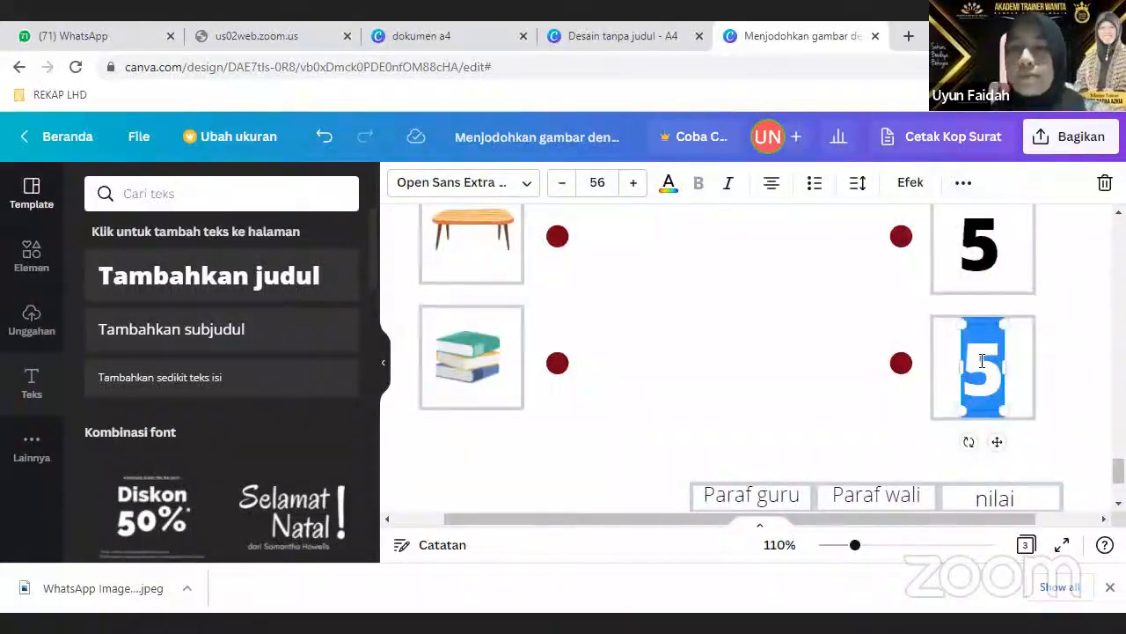
{"action": "type", "text": "6"}
{"action": "left_click", "coordinate": [799, 367]}
Step: Replace the last word of page 3's title so it reads "Menjodohkan gambar dengan jumlah"
{"action": "scroll", "coordinate": [805, 362], "scroll_direction": "up", "scroll_amount": 8}
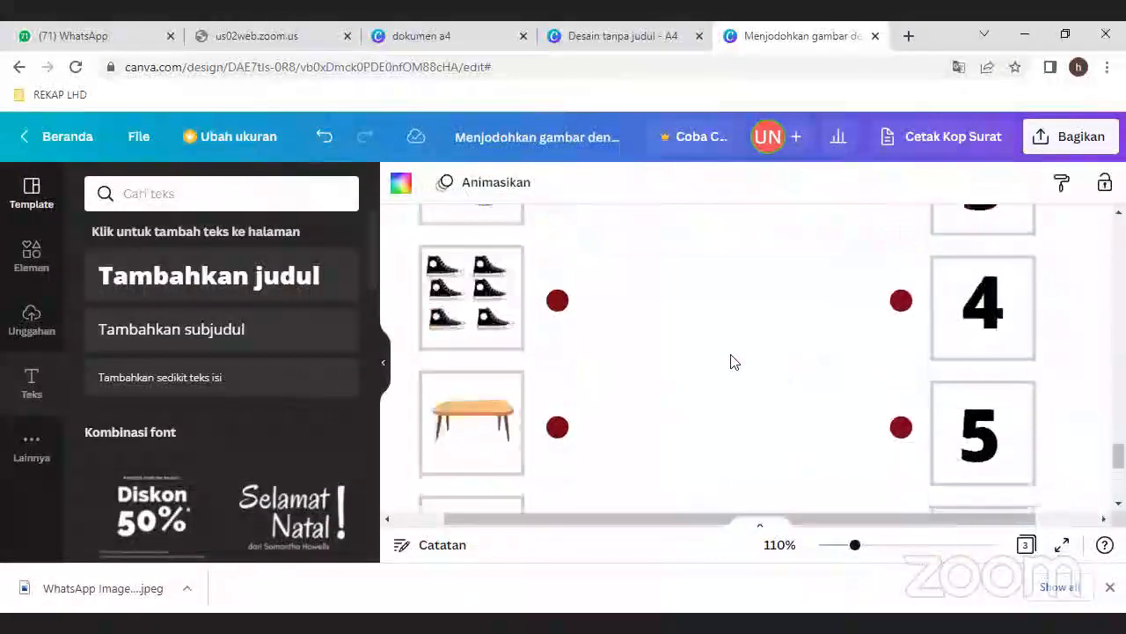
{"action": "scroll", "coordinate": [732, 361], "scroll_direction": "up", "scroll_amount": 3}
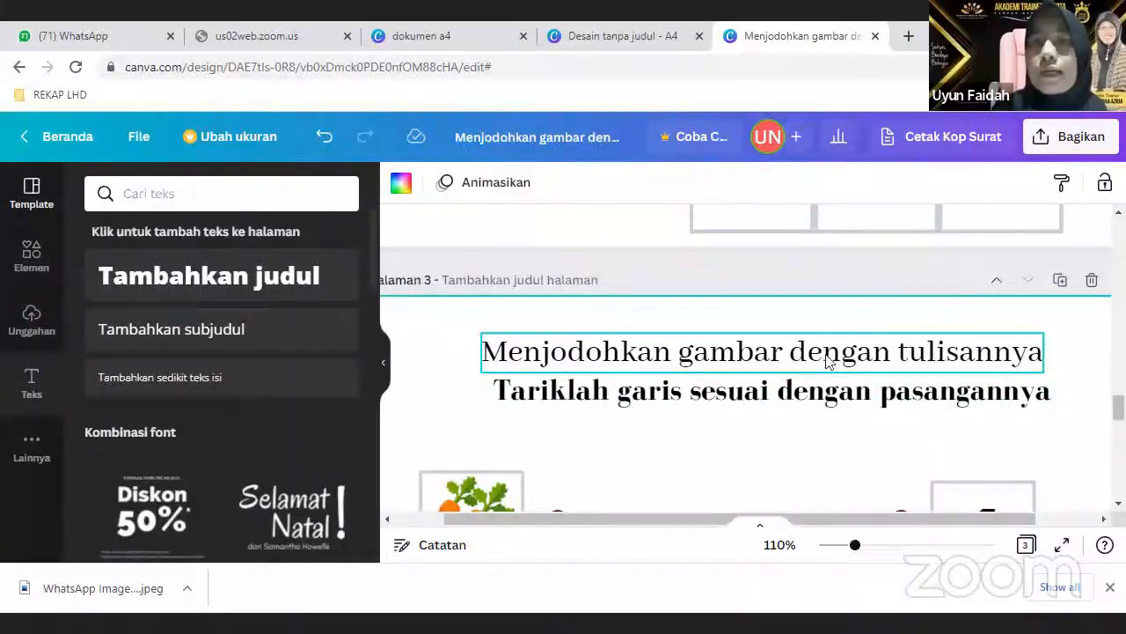
{"action": "left_click", "coordinate": [902, 358]}
{"action": "left_click", "coordinate": [901, 355]}
{"action": "left_click_drag", "start_coordinate": [901, 353], "coordinate": [1042, 364]}
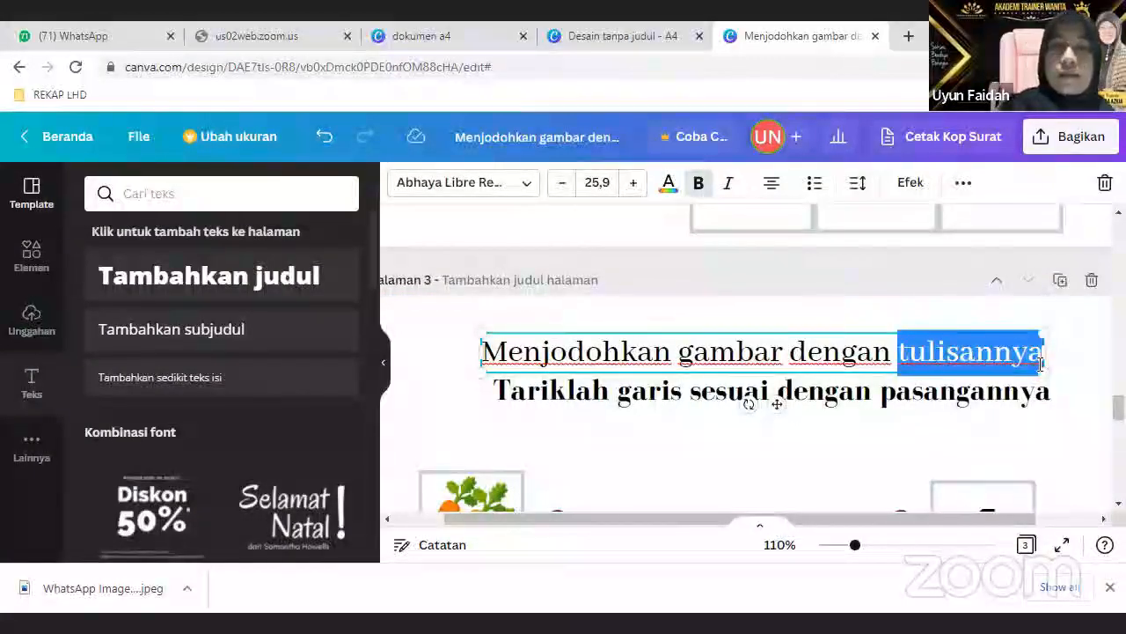
{"action": "type", "text": "jumlah"}
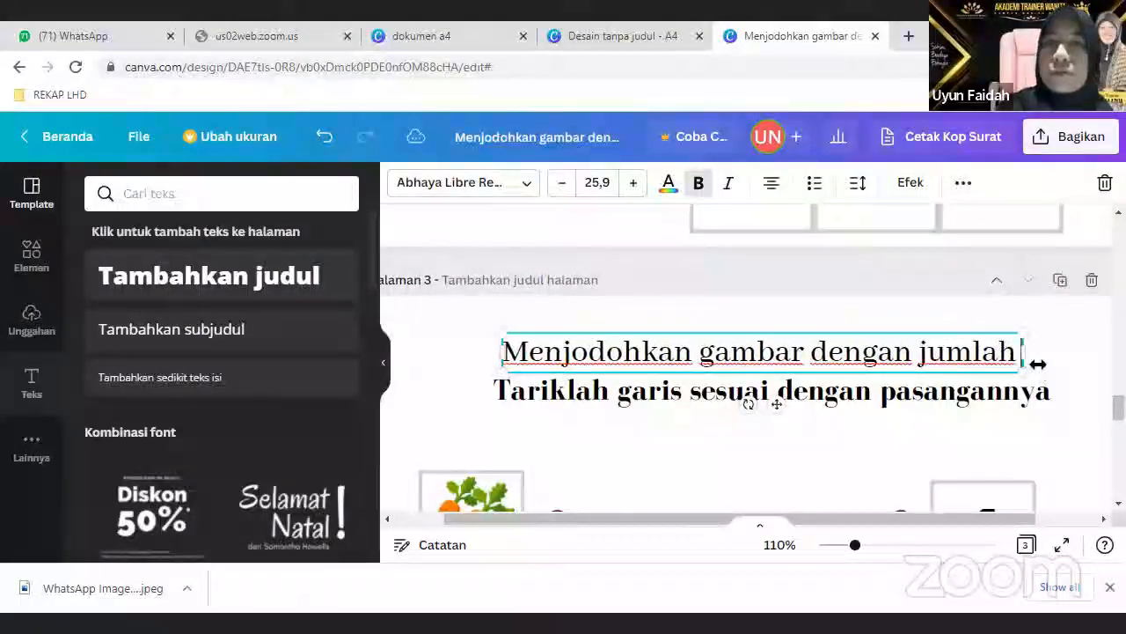
Step: Extend page 3's title with "yang sesuai" and check the layout of the whole page
{"action": "type", "text": " yang sesuai"}
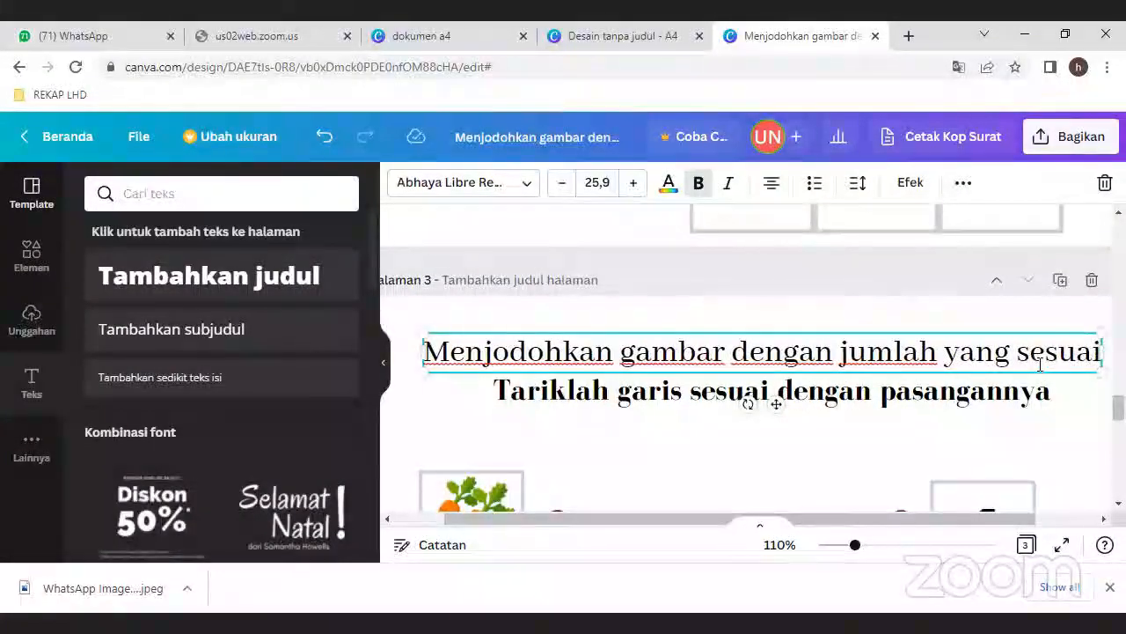
{"action": "left_click", "coordinate": [768, 451]}
{"action": "scroll", "coordinate": [770, 456], "scroll_direction": "down", "scroll_amount": 3}
{"action": "scroll", "coordinate": [772, 455], "scroll_direction": "up", "scroll_amount": 2}
{"action": "scroll", "coordinate": [775, 453], "scroll_direction": "down", "scroll_amount": 3}
{"action": "left_click_drag", "start_coordinate": [853, 547], "coordinate": [828, 549]}
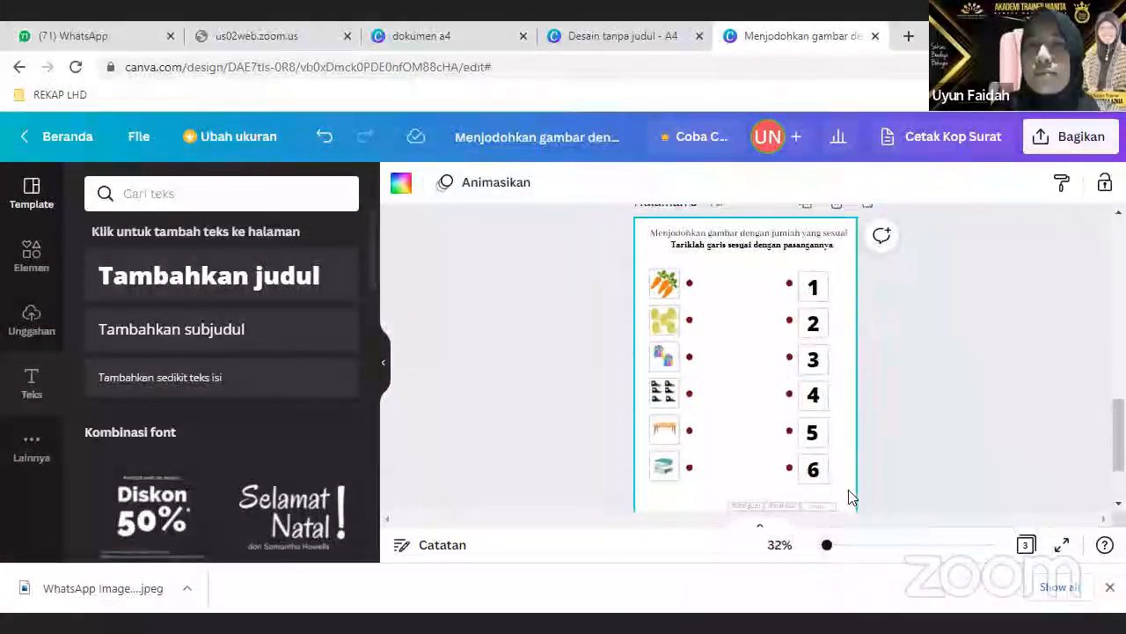
{"action": "scroll", "coordinate": [849, 497], "scroll_direction": "down", "scroll_amount": 3}
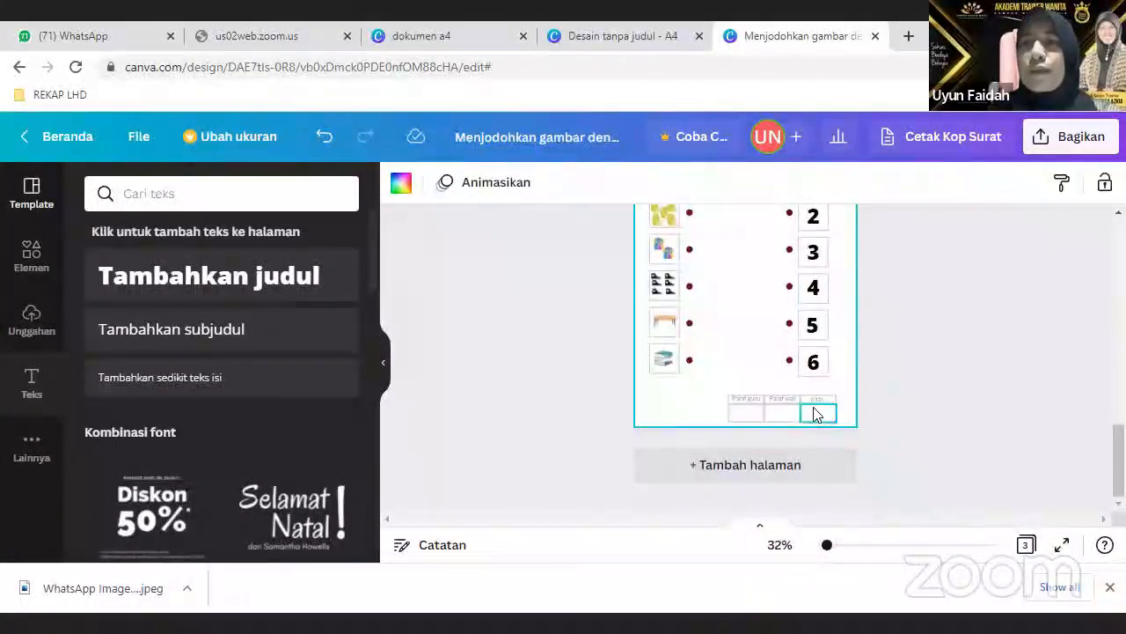
{"action": "scroll", "coordinate": [796, 375], "scroll_direction": "up", "scroll_amount": 2}
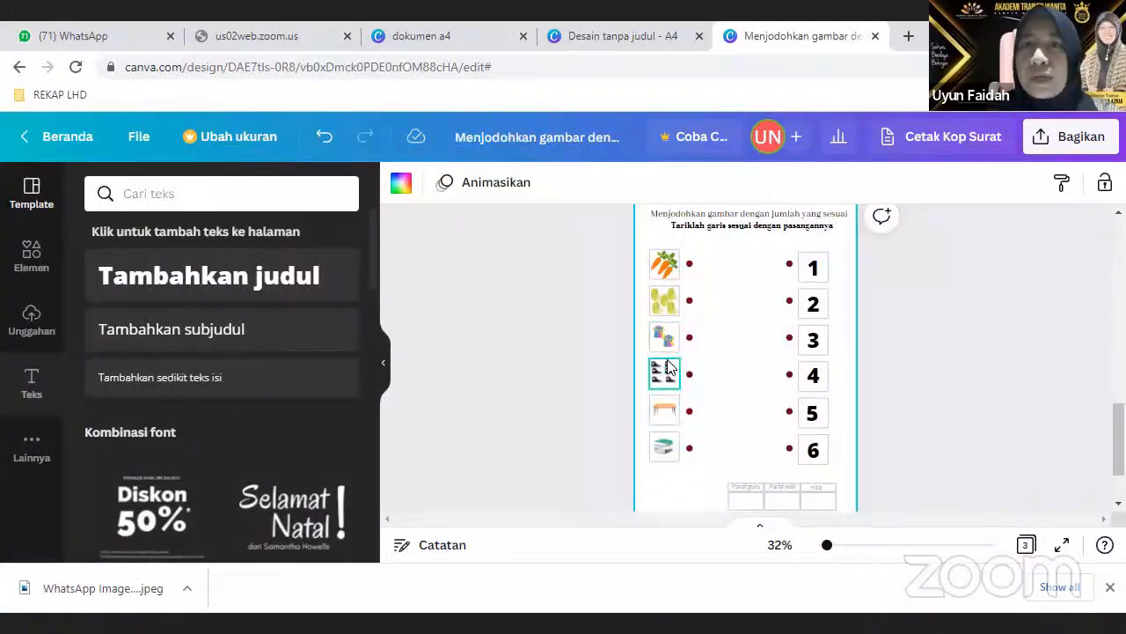
{"action": "scroll", "coordinate": [702, 429], "scroll_direction": "down", "scroll_amount": 2}
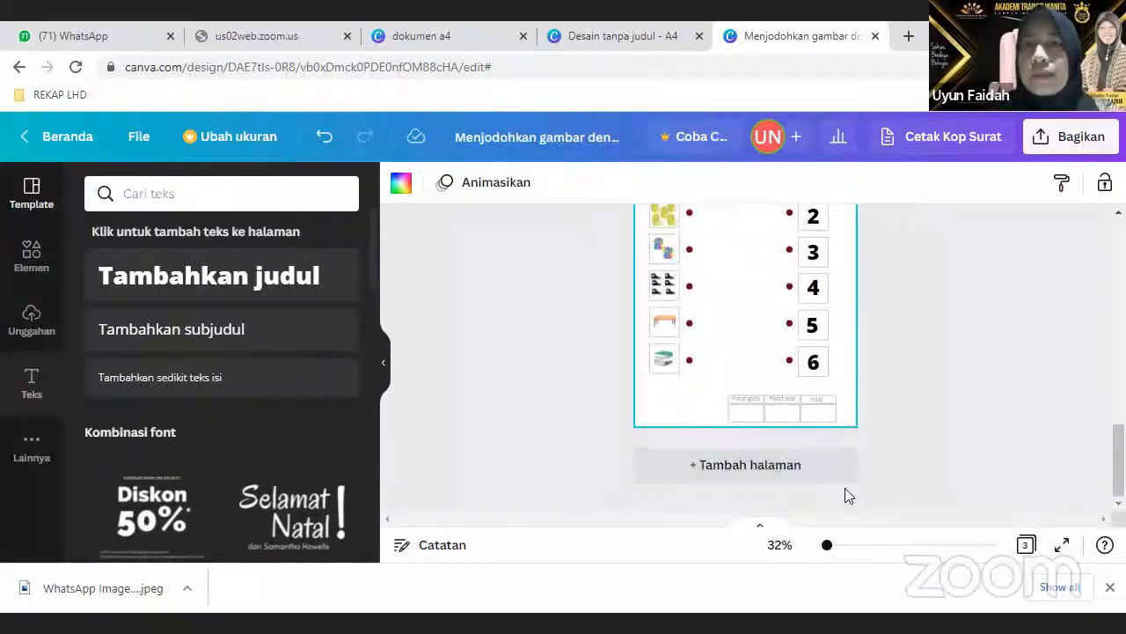
Step: Shrink the table picture in its page 3 frame and place a duplicate of it directly below
{"action": "left_click_drag", "start_coordinate": [827, 547], "coordinate": [846, 545]}
{"action": "left_click", "coordinate": [543, 368]}
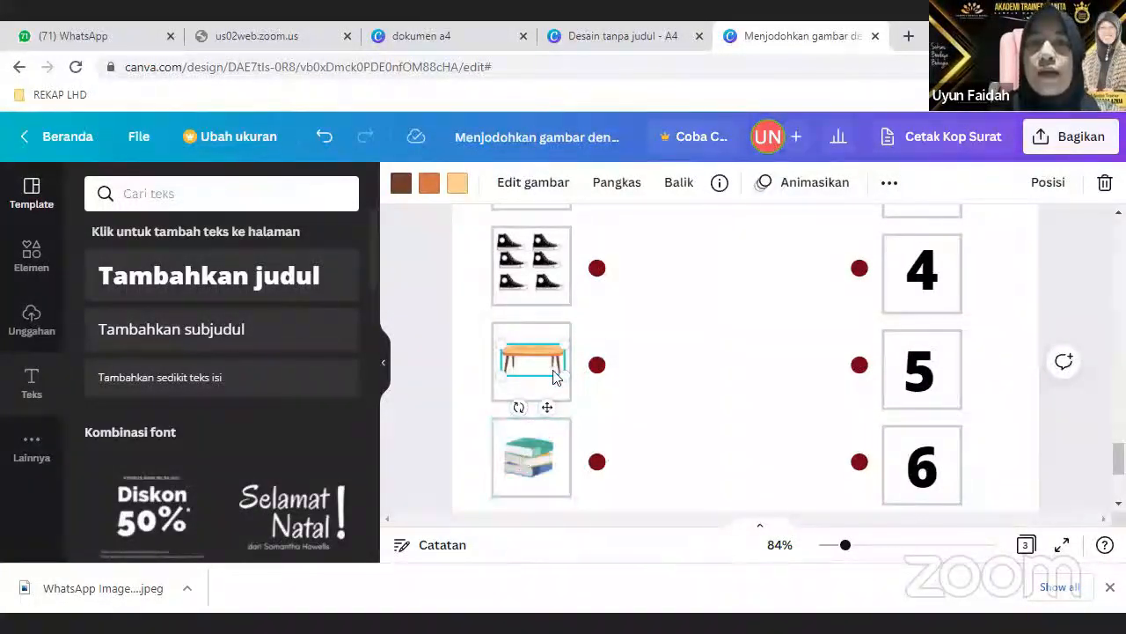
{"action": "left_click_drag", "start_coordinate": [562, 376], "coordinate": [531, 371]}
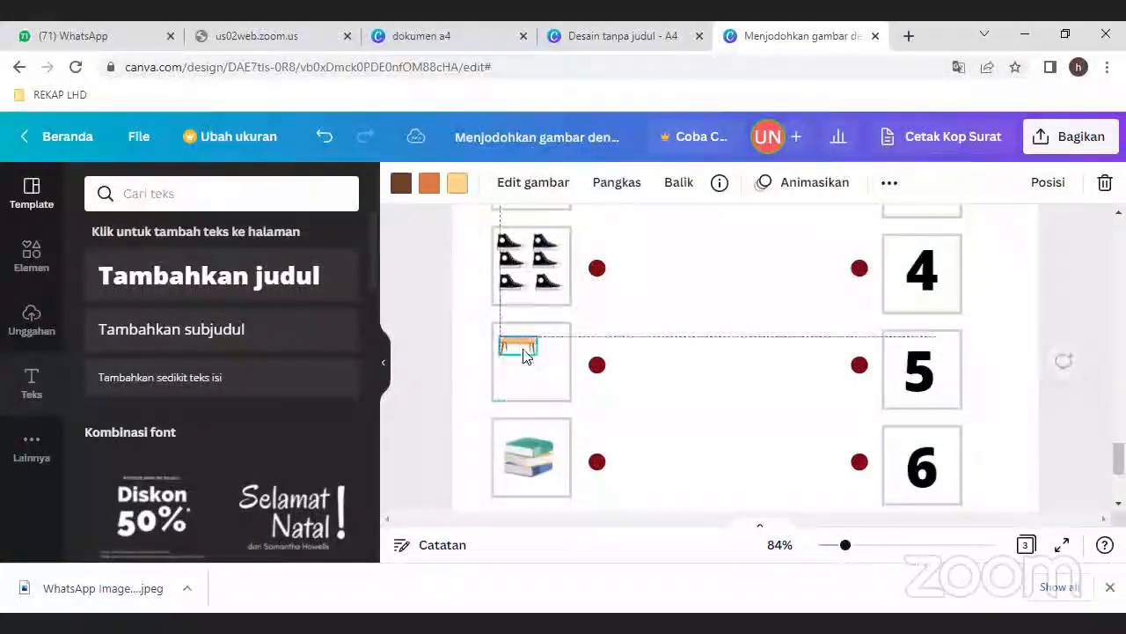
{"action": "left_click", "coordinate": [892, 187]}
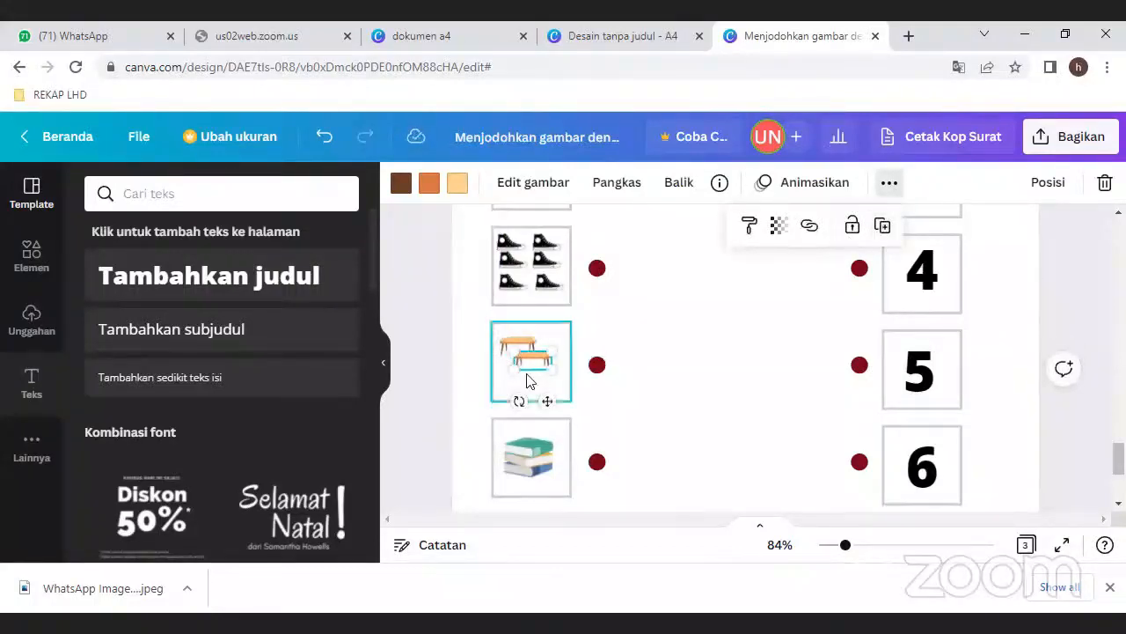
{"action": "left_click_drag", "start_coordinate": [532, 372], "coordinate": [517, 379]}
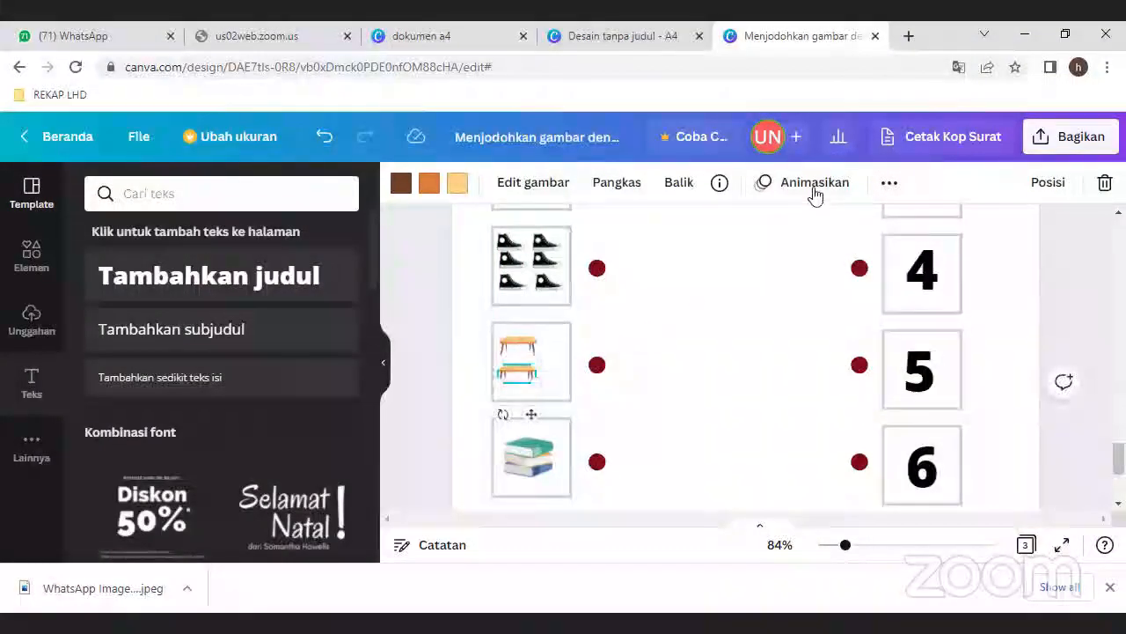
Step: Duplicate the small table again and spread the three tables out inside their frame
{"action": "left_click", "coordinate": [890, 187]}
{"action": "left_click", "coordinate": [889, 183]}
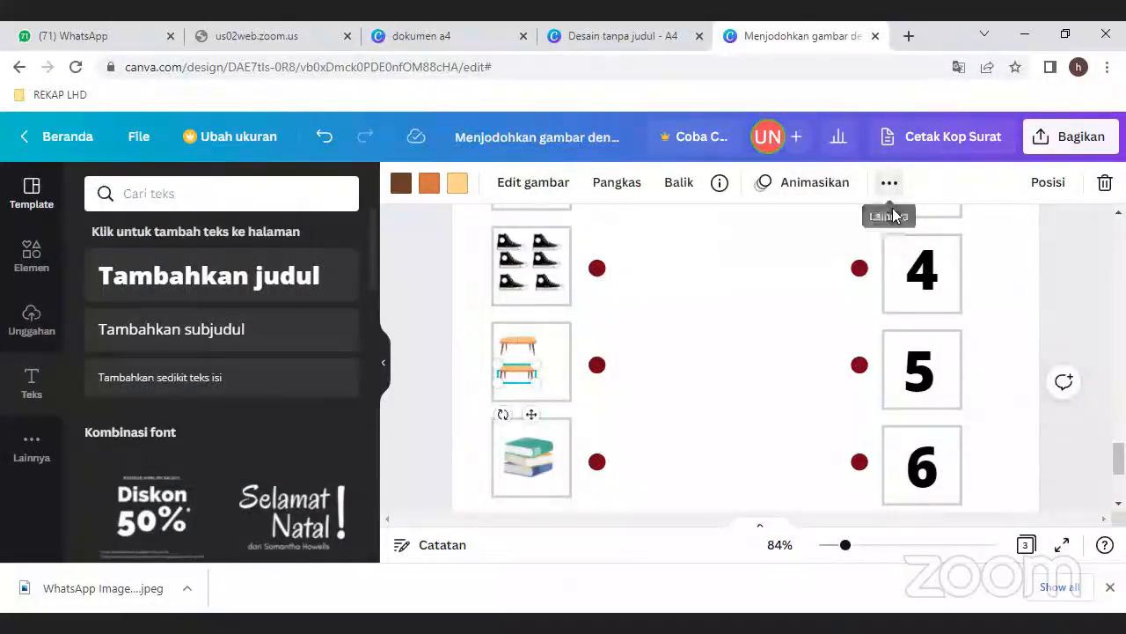
{"action": "left_click", "coordinate": [890, 186]}
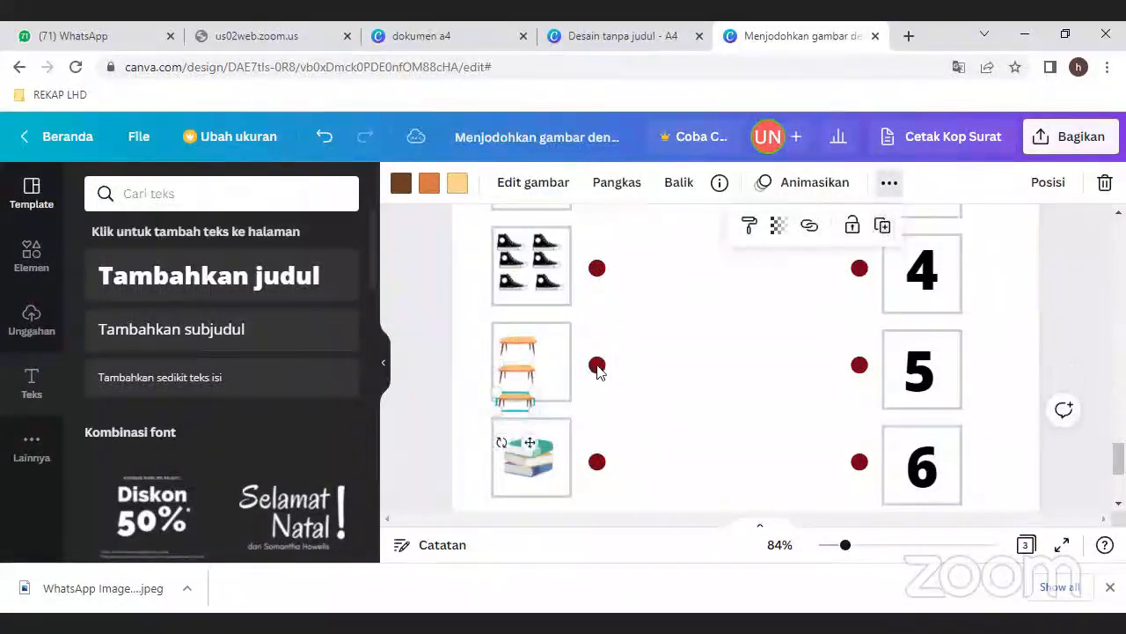
{"action": "left_click", "coordinate": [519, 366]}
{"action": "left_click_drag", "start_coordinate": [518, 376], "coordinate": [511, 345]}
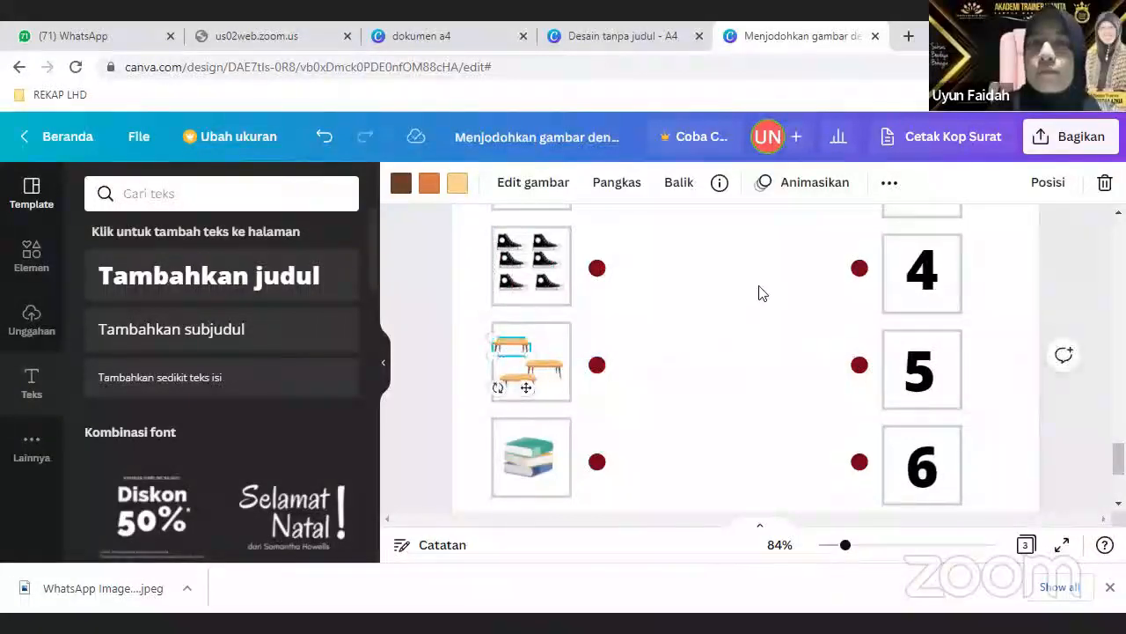
Step: Duplicate the upper table and place the fourth table on the right side of the same frame
{"action": "left_click", "coordinate": [888, 185]}
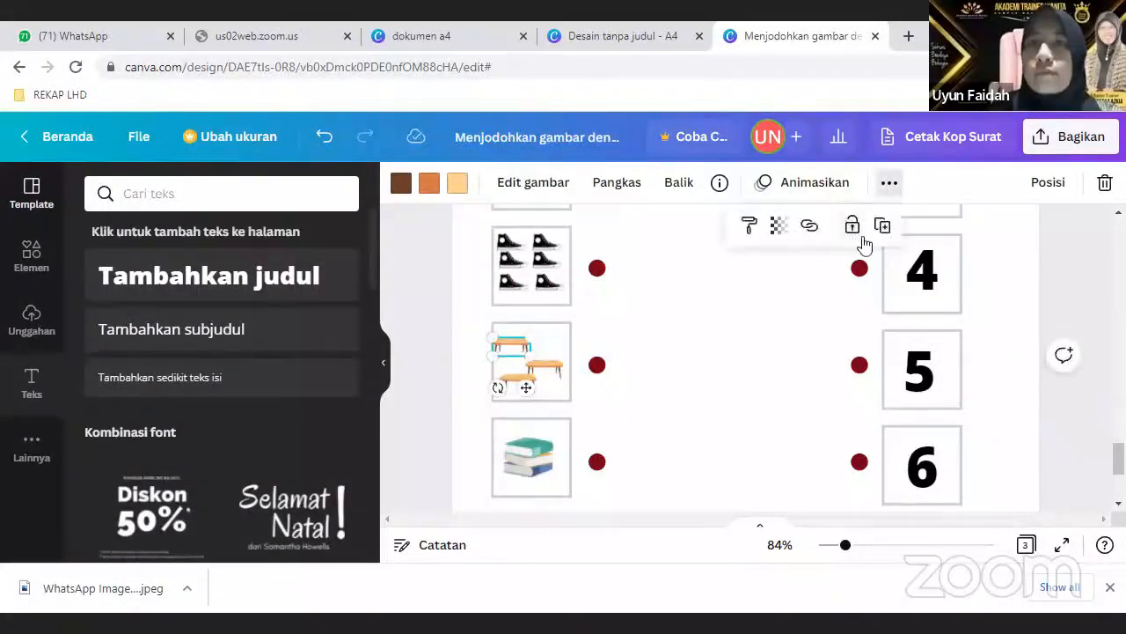
{"action": "left_click", "coordinate": [882, 225]}
{"action": "left_click_drag", "start_coordinate": [541, 368], "coordinate": [552, 361]}
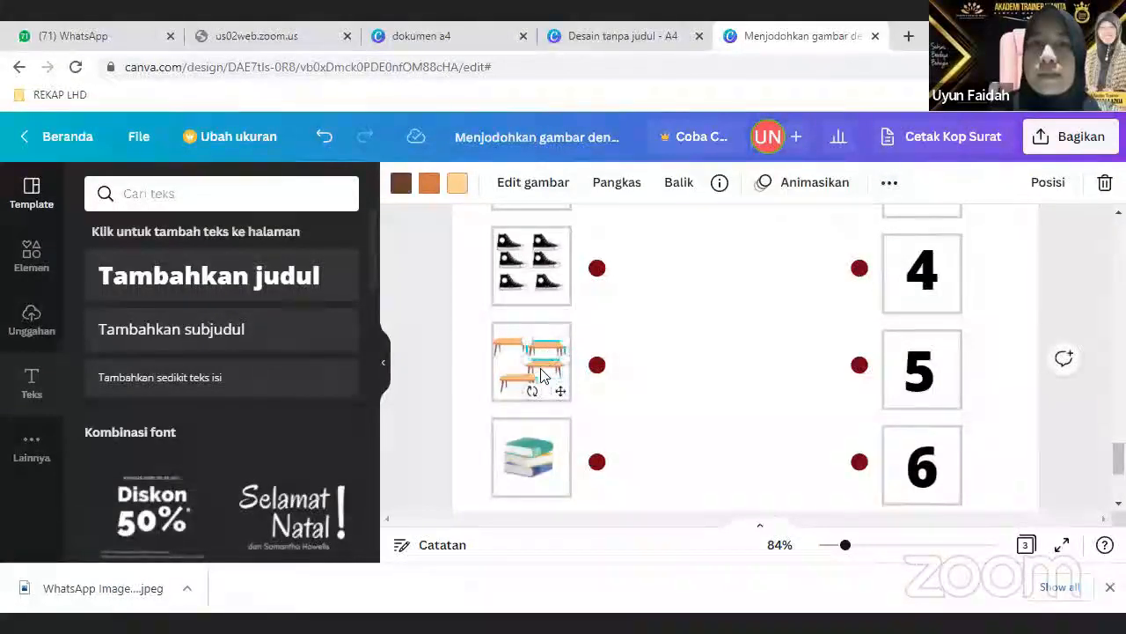
{"action": "left_click", "coordinate": [616, 409]}
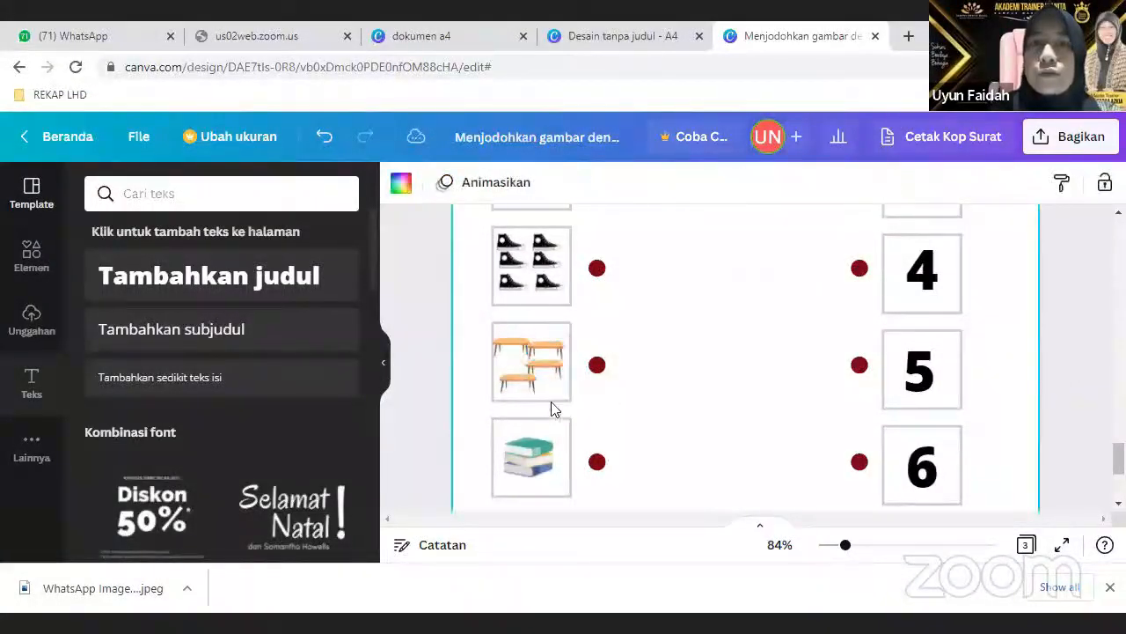
Step: Rearrange the four tables into a staggered layout that keeps them apart inside their frame
{"action": "left_click", "coordinate": [527, 392]}
{"action": "left_click", "coordinate": [528, 390]}
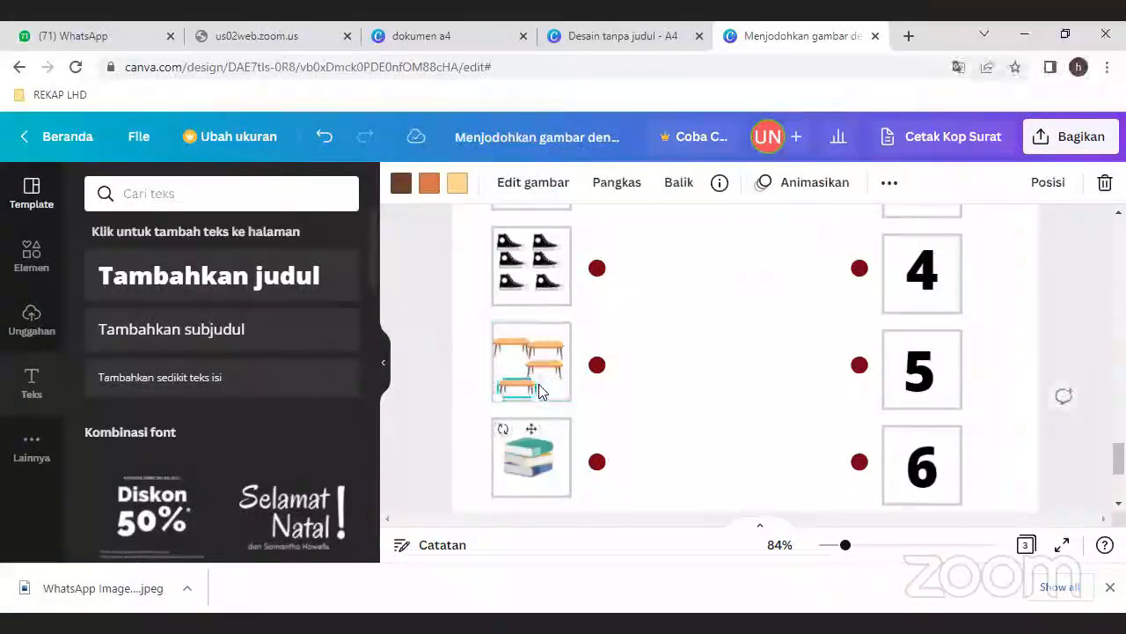
{"action": "left_click", "coordinate": [616, 385]}
{"action": "left_click", "coordinate": [526, 387]}
{"action": "left_click_drag", "start_coordinate": [526, 387], "coordinate": [520, 348]}
{"action": "left_click", "coordinate": [660, 353]}
{"action": "left_click", "coordinate": [538, 370]}
{"action": "left_click", "coordinate": [677, 419]}
Step: Review the picture groups, numbers and title on page 3 and compare them with the earlier worksheet pages
{"action": "scroll", "coordinate": [710, 402], "scroll_direction": "down", "scroll_amount": 2}
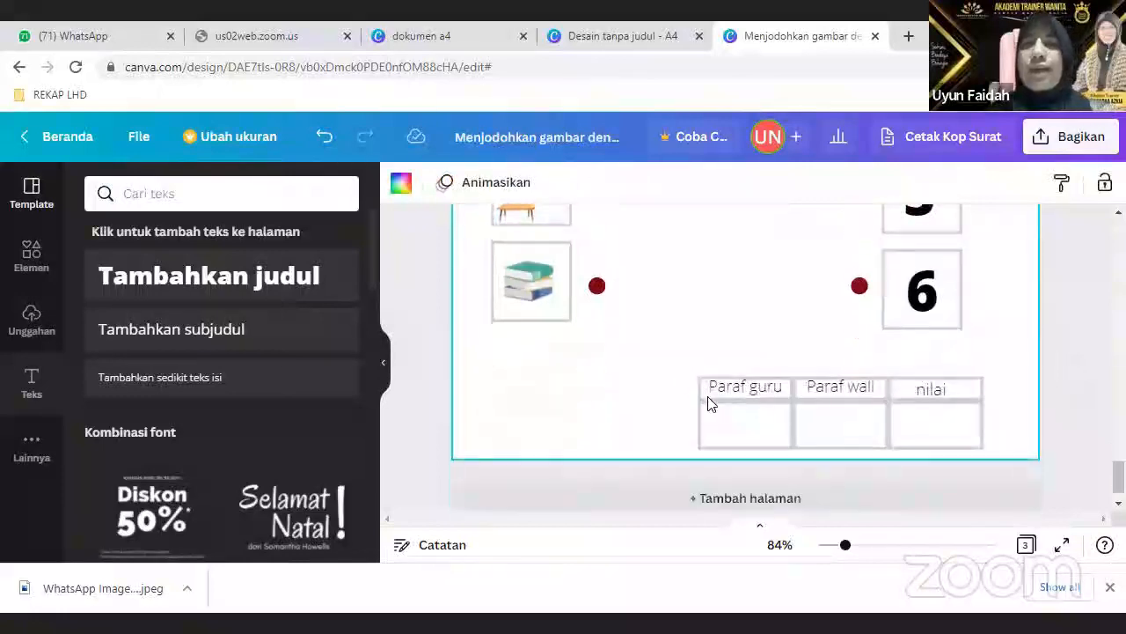
{"action": "scroll", "coordinate": [709, 402], "scroll_direction": "up", "scroll_amount": 3}
{"action": "scroll", "coordinate": [711, 402], "scroll_direction": "up", "scroll_amount": 4}
{"action": "scroll", "coordinate": [704, 397], "scroll_direction": "down", "scroll_amount": 2}
{"action": "scroll", "coordinate": [681, 402], "scroll_direction": "down", "scroll_amount": 5}
{"action": "scroll", "coordinate": [684, 396], "scroll_direction": "up", "scroll_amount": 3}
{"action": "scroll", "coordinate": [742, 360], "scroll_direction": "down", "scroll_amount": 5}
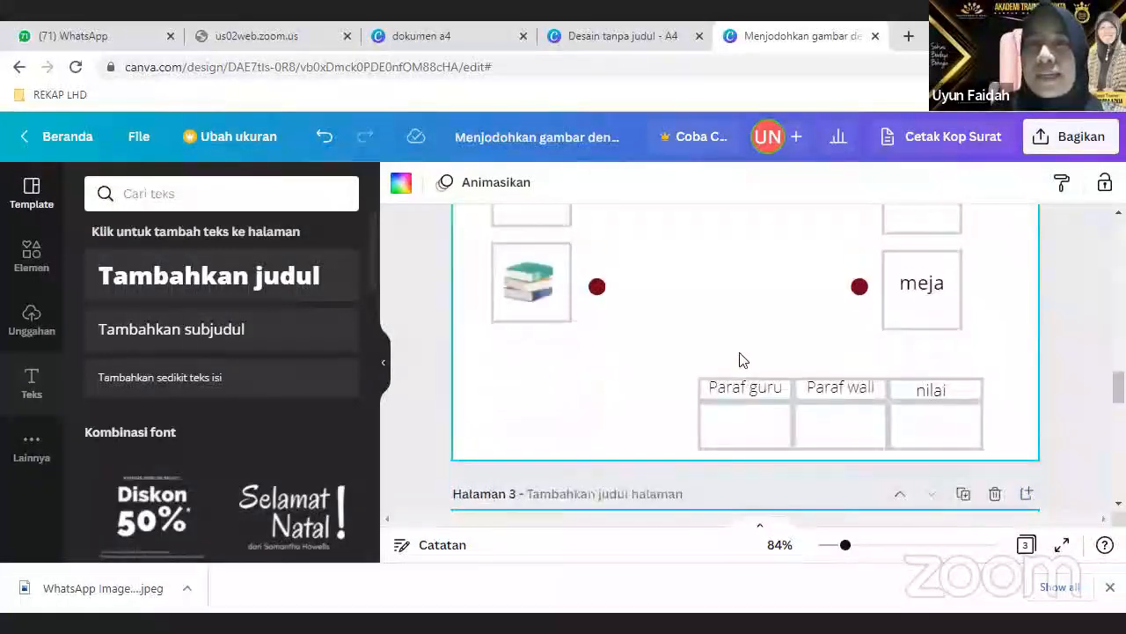
{"action": "scroll", "coordinate": [753, 397], "scroll_direction": "down", "scroll_amount": 1}
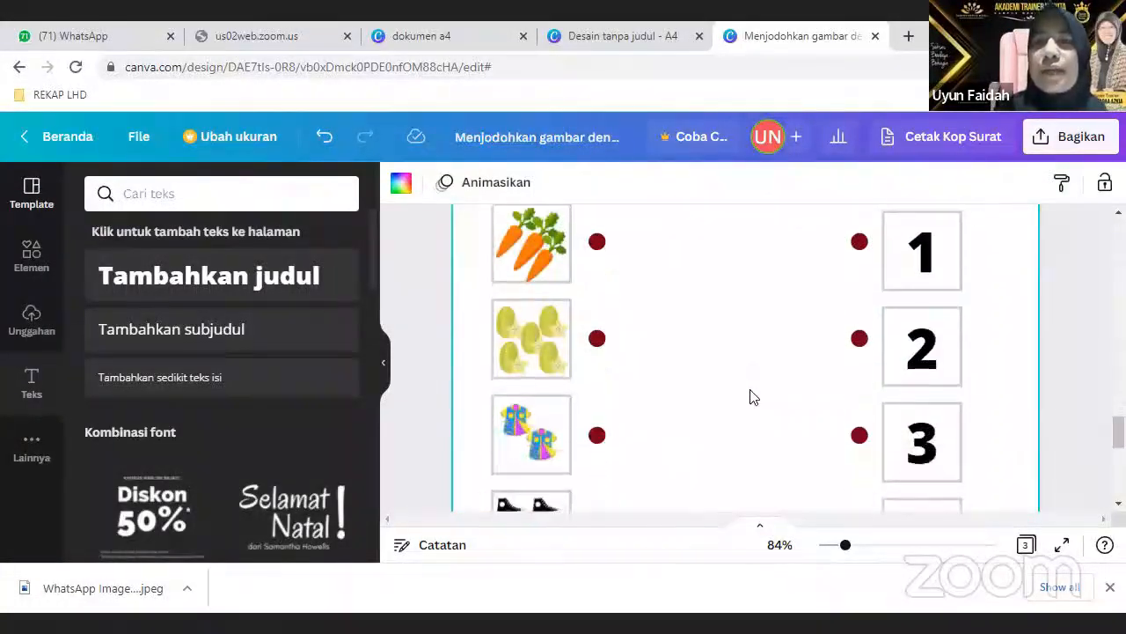
{"action": "scroll", "coordinate": [748, 376], "scroll_direction": "down", "scroll_amount": 3}
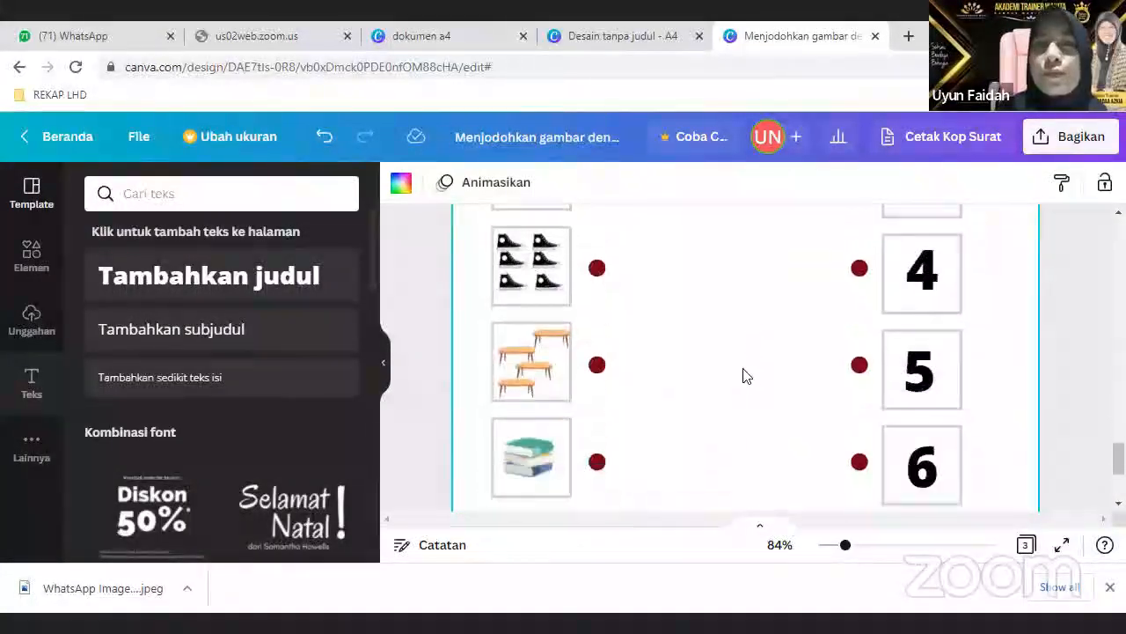
{"action": "scroll", "coordinate": [745, 376], "scroll_direction": "up", "scroll_amount": 3}
{"action": "scroll", "coordinate": [742, 378], "scroll_direction": "up", "scroll_amount": 2}
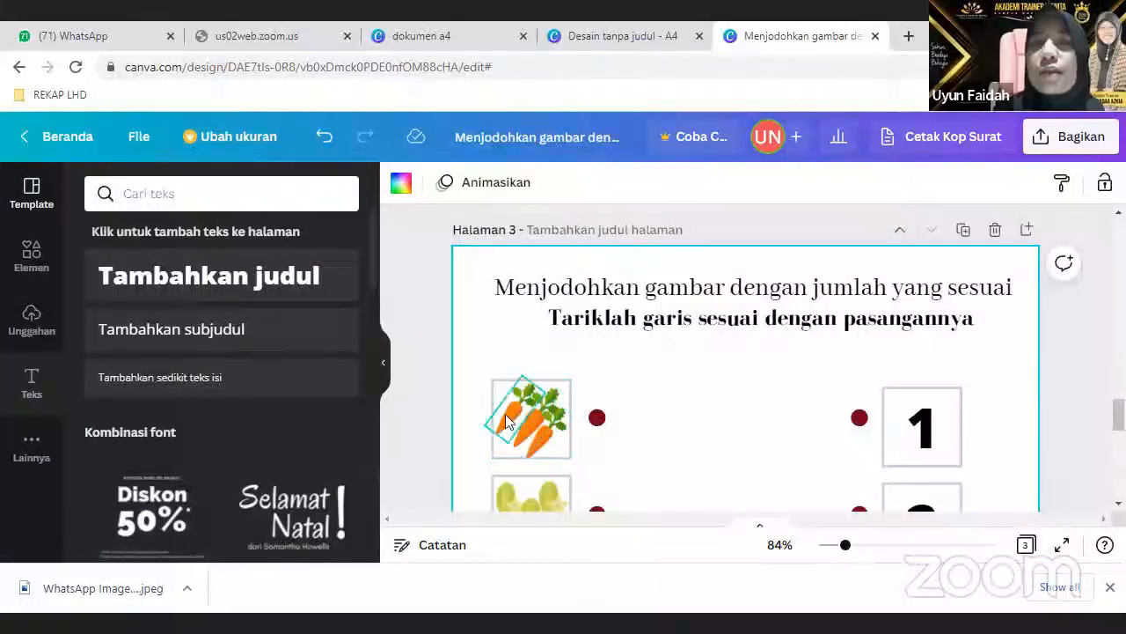
{"action": "scroll", "coordinate": [607, 432], "scroll_direction": "down", "scroll_amount": 1}
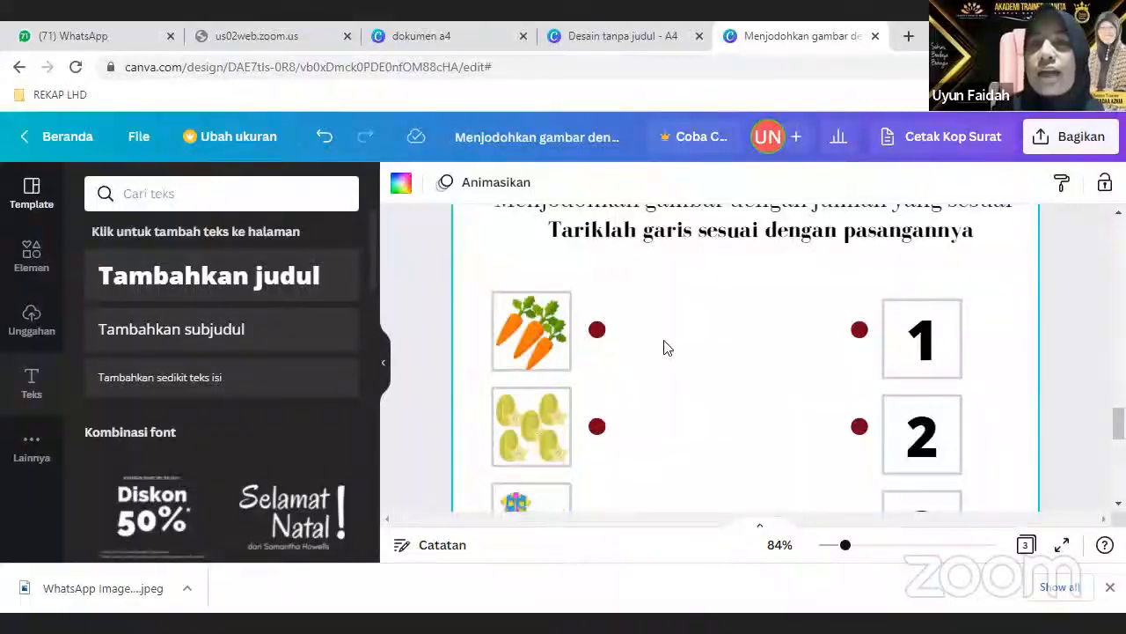
{"action": "scroll", "coordinate": [899, 357], "scroll_direction": "down", "scroll_amount": 2}
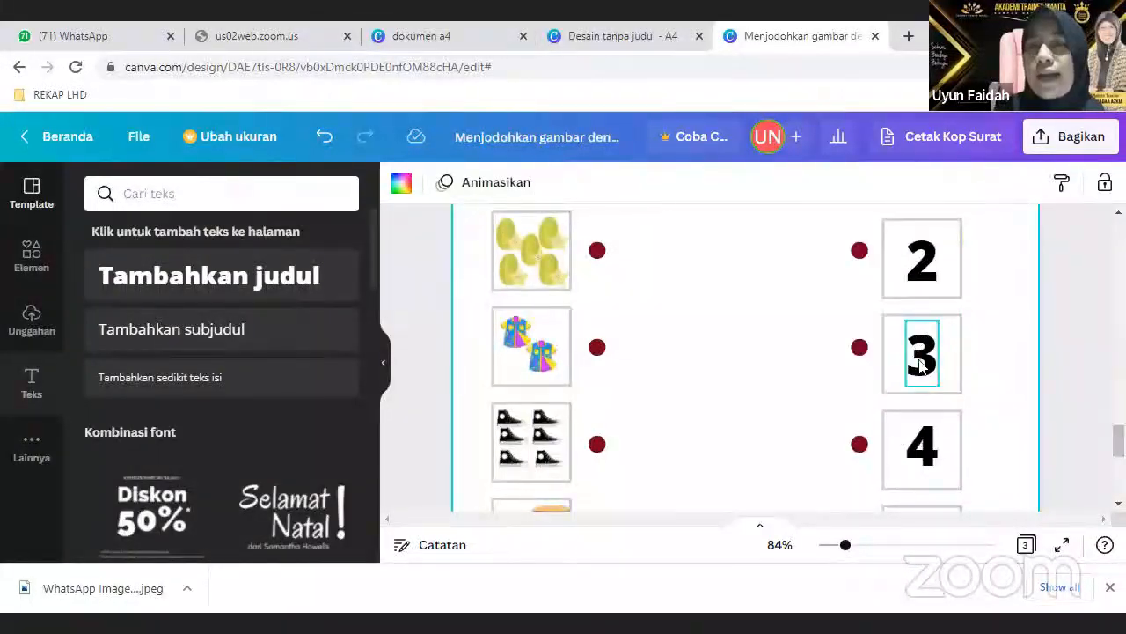
{"action": "scroll", "coordinate": [686, 359], "scroll_direction": "up", "scroll_amount": 2}
{"action": "scroll", "coordinate": [854, 478], "scroll_direction": "down", "scroll_amount": 2}
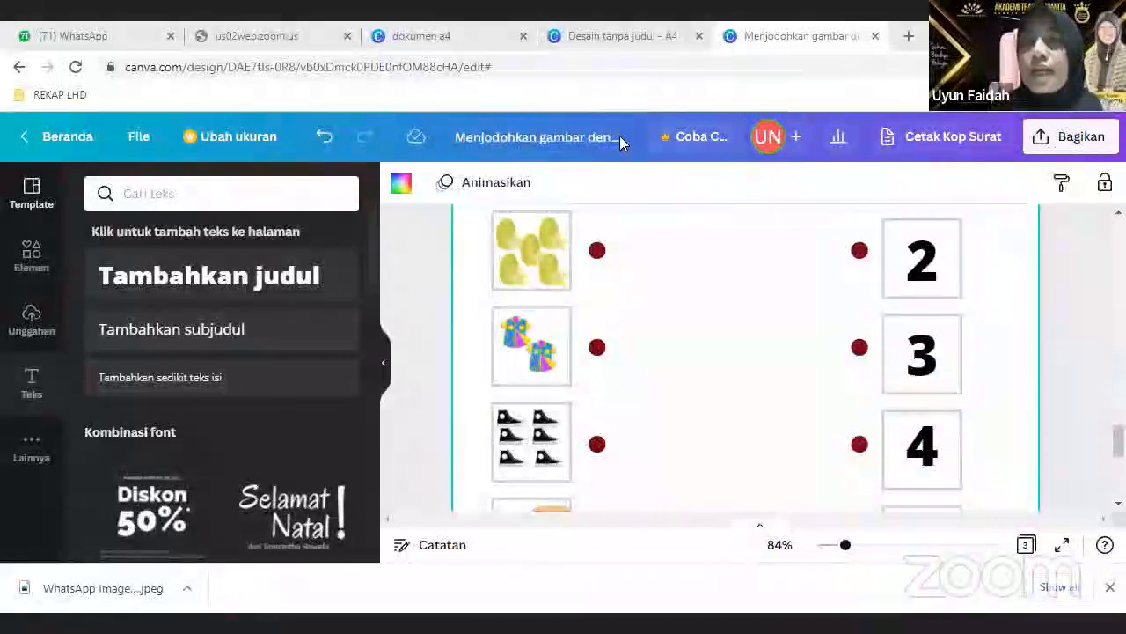
{"action": "scroll", "coordinate": [854, 285], "scroll_direction": "up", "scroll_amount": 3}
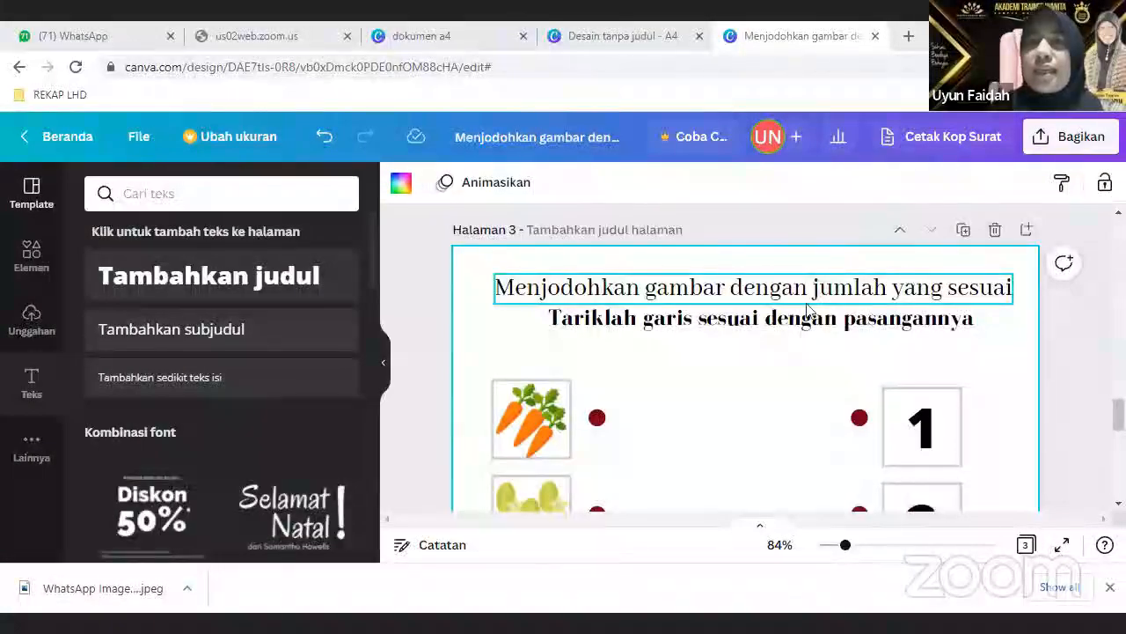
{"action": "scroll", "coordinate": [808, 308], "scroll_direction": "up", "scroll_amount": 20}
{"action": "scroll", "coordinate": [800, 297], "scroll_direction": "down", "scroll_amount": 2}
{"action": "scroll", "coordinate": [800, 297], "scroll_direction": "up", "scroll_amount": 2}
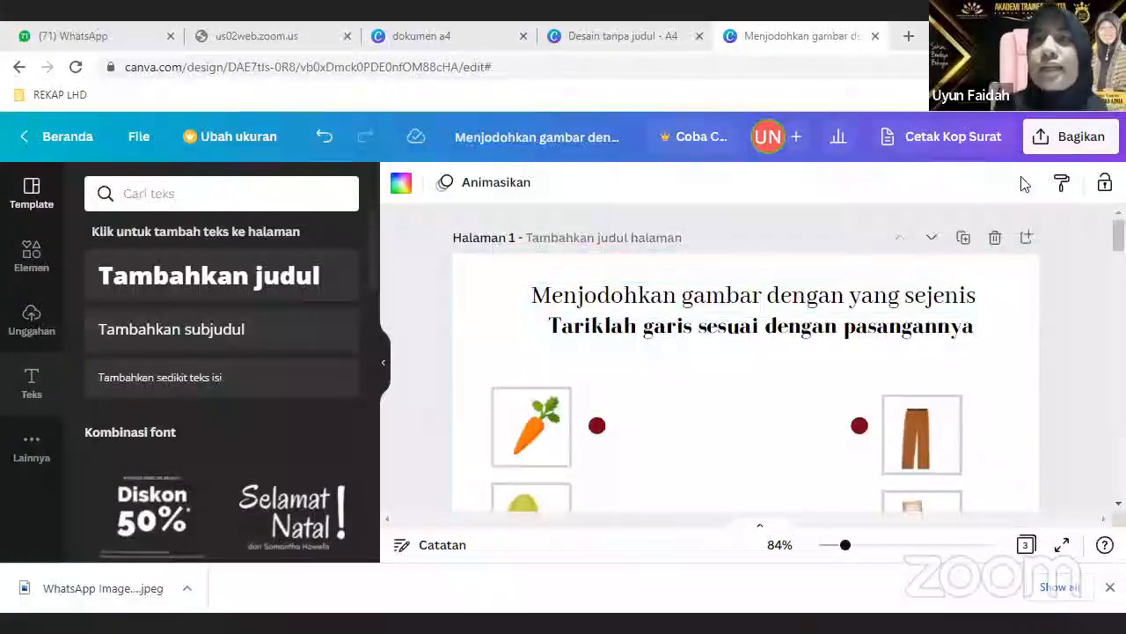
Step: Open the design's download settings, look over the available file types and choose PNG
{"action": "left_click", "coordinate": [1060, 143]}
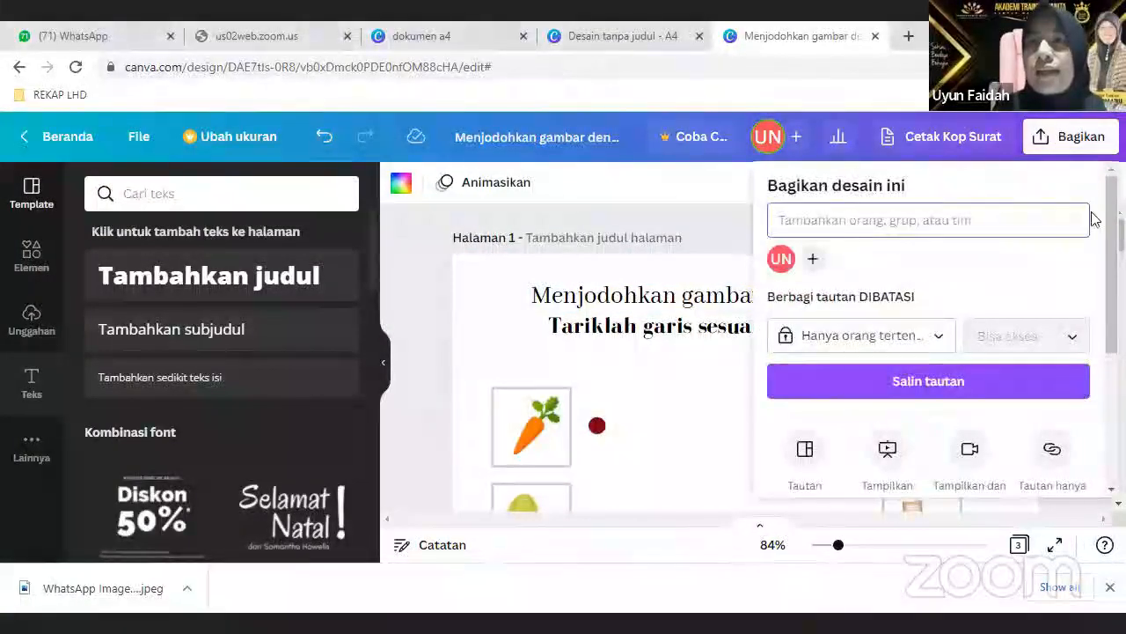
{"action": "scroll", "coordinate": [1057, 297], "scroll_direction": "down", "scroll_amount": 3}
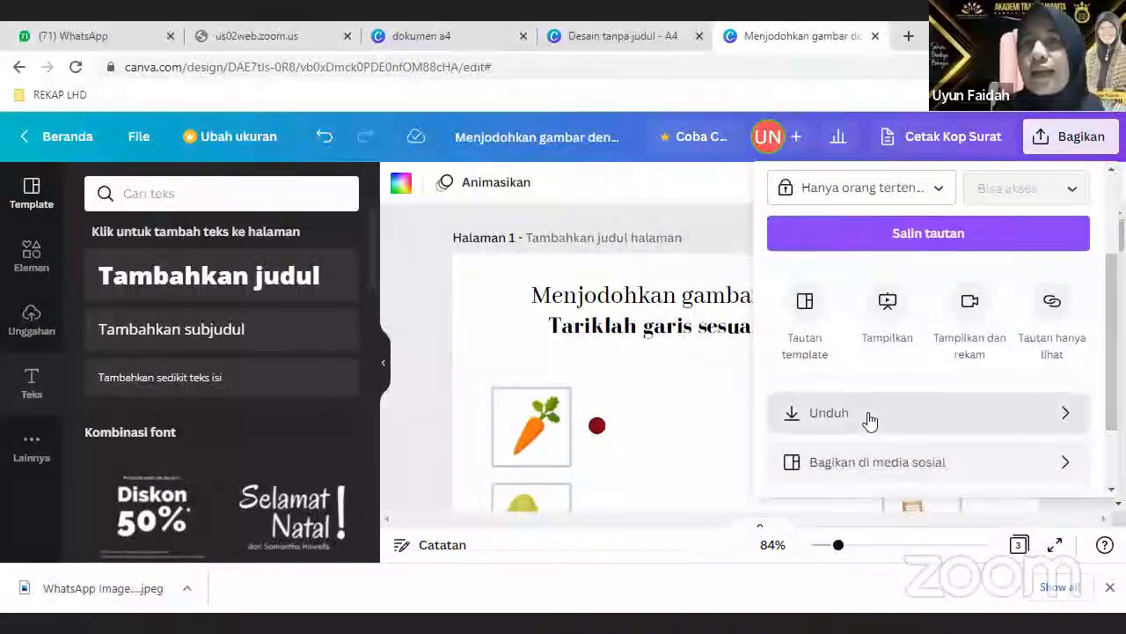
{"action": "left_click", "coordinate": [823, 422]}
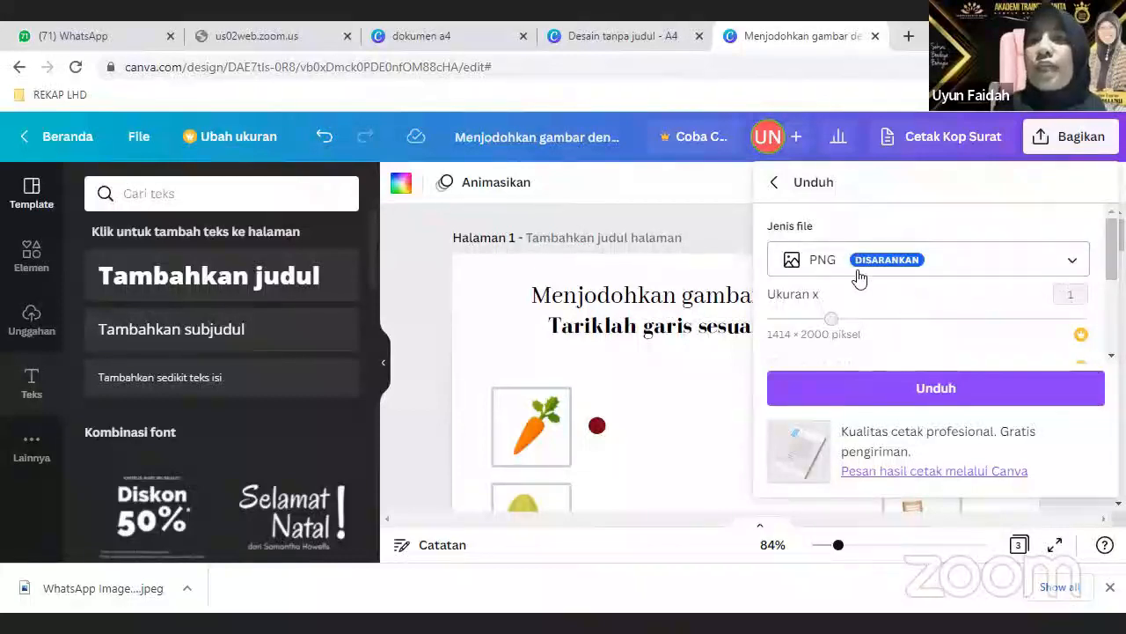
{"action": "left_click", "coordinate": [1073, 260]}
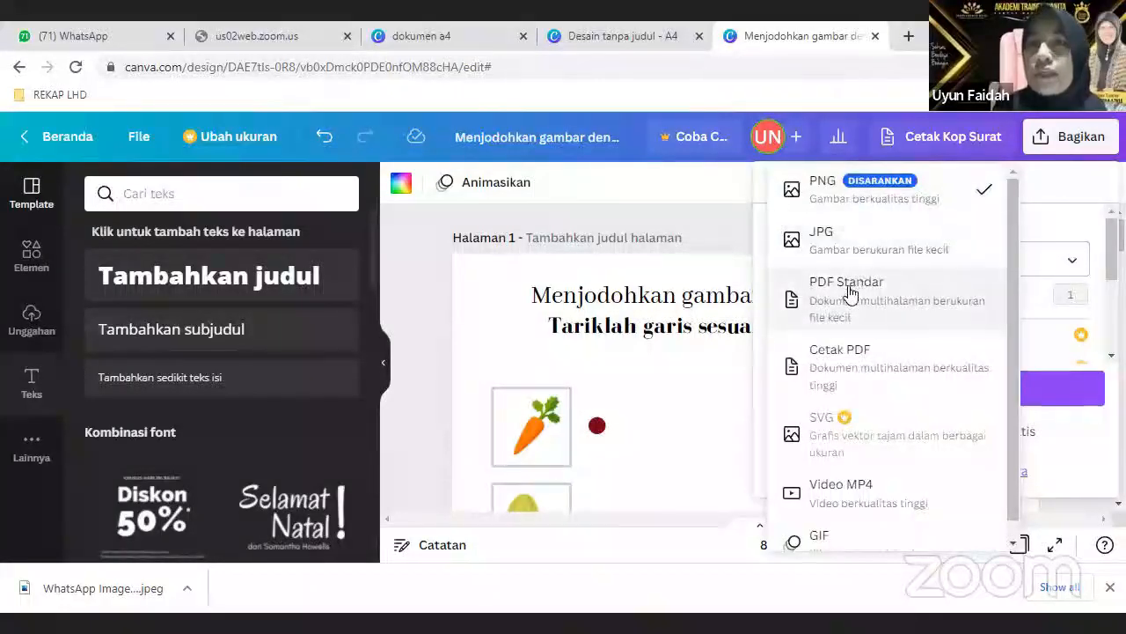
{"action": "scroll", "coordinate": [854, 510], "scroll_direction": "down", "scroll_amount": 1}
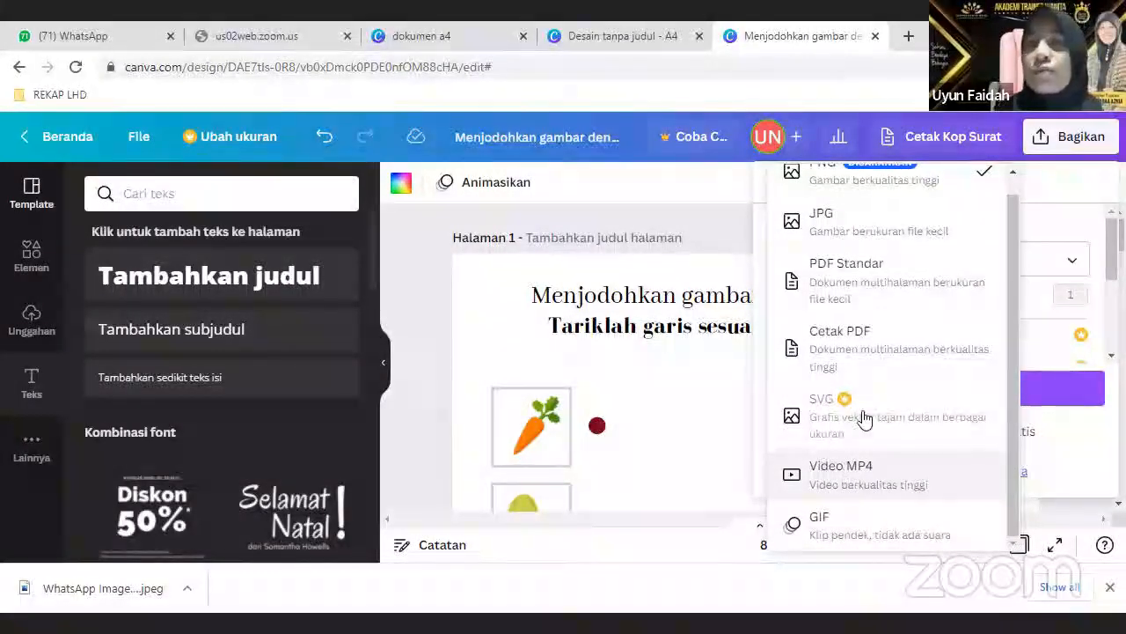
{"action": "scroll", "coordinate": [865, 418], "scroll_direction": "up", "scroll_amount": 1}
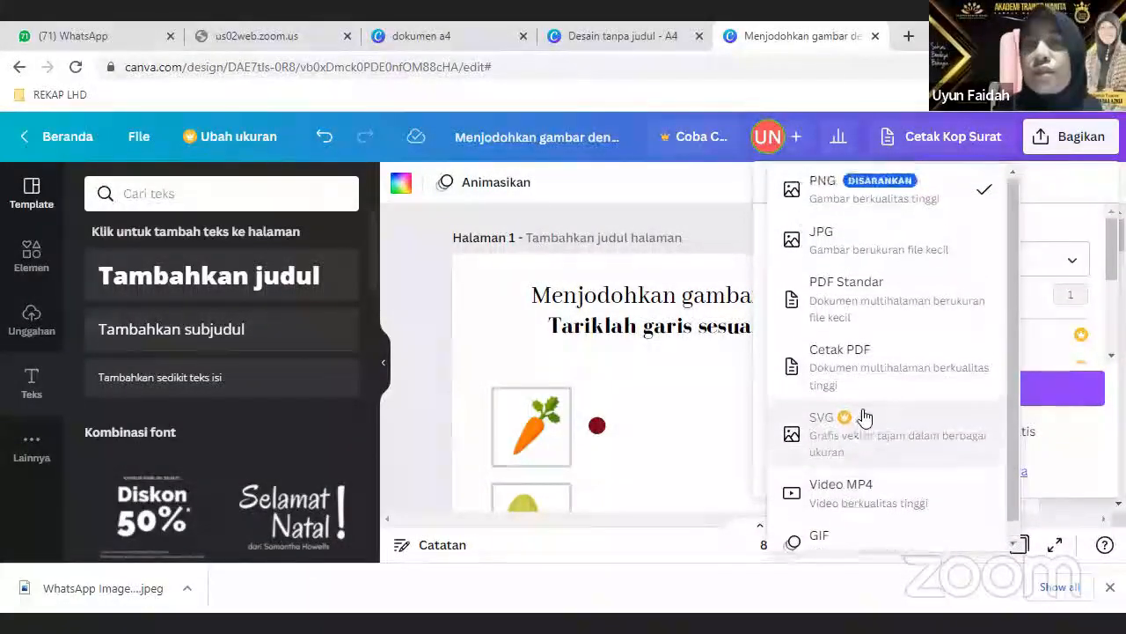
{"action": "left_click", "coordinate": [883, 191]}
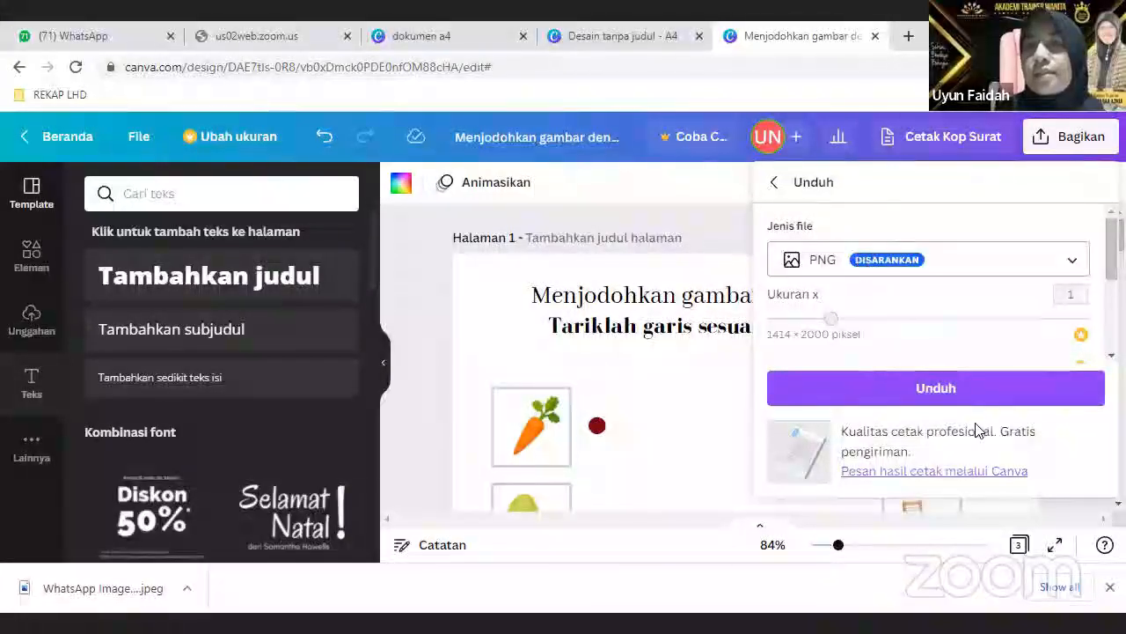
Step: Download the worksheets as PNG, dismiss the print offer and open the downloaded ZIP file
{"action": "left_click", "coordinate": [937, 392]}
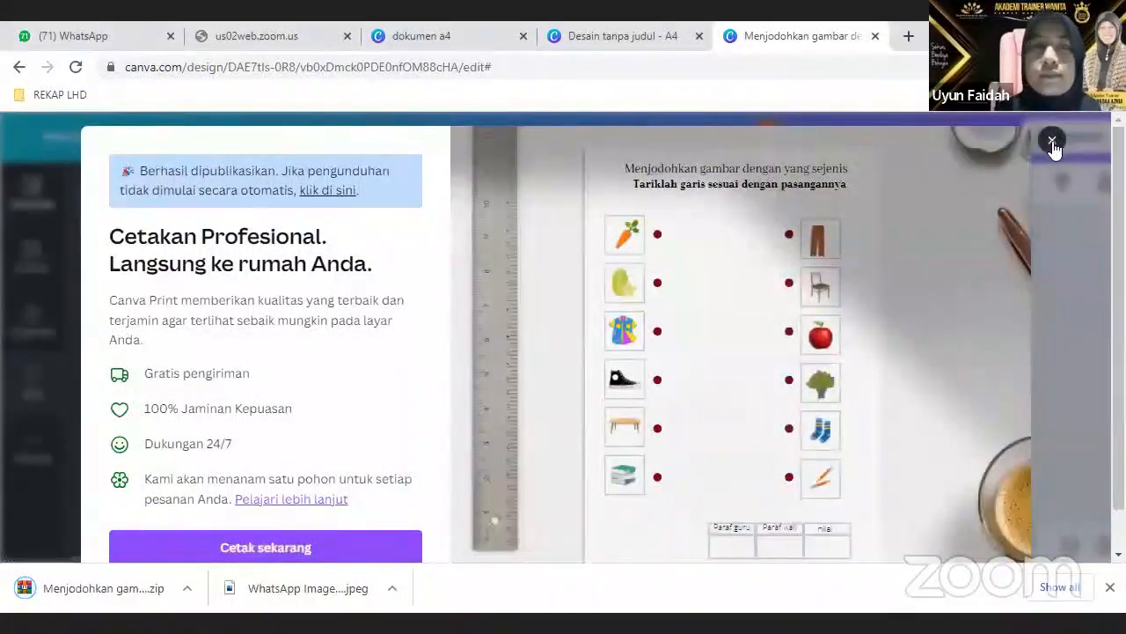
{"action": "left_click", "coordinate": [1053, 140]}
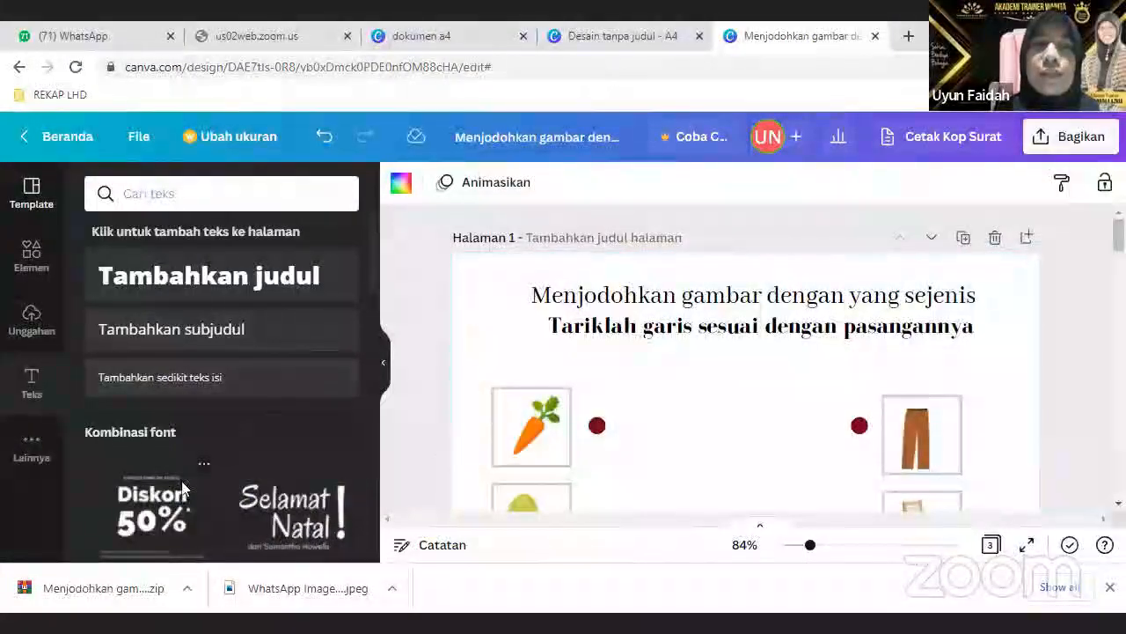
{"action": "left_click", "coordinate": [50, 594]}
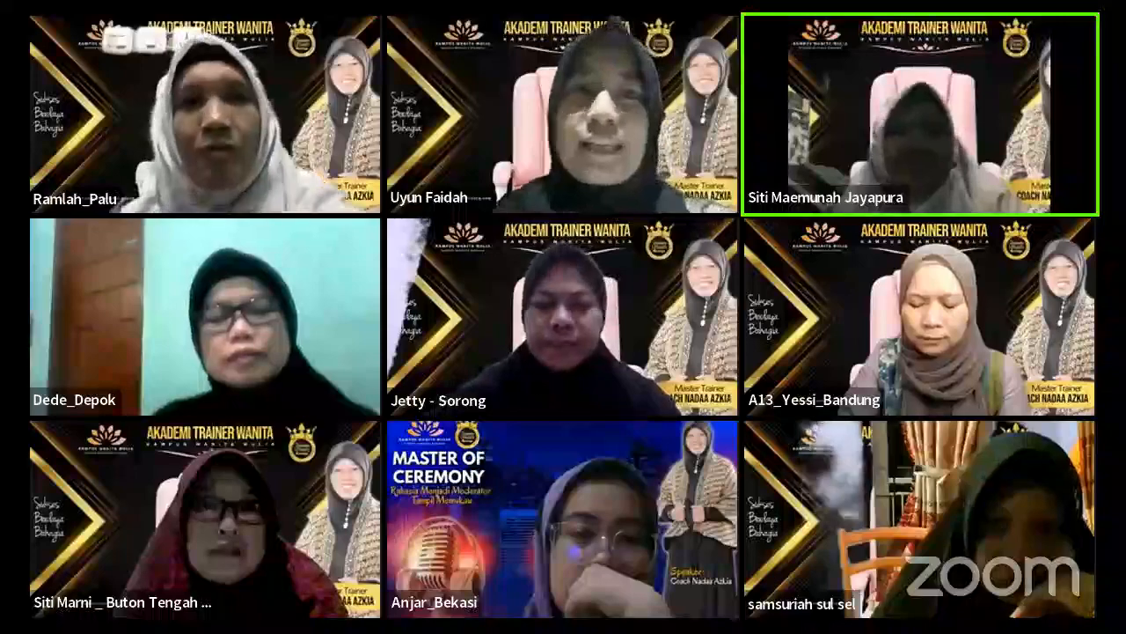